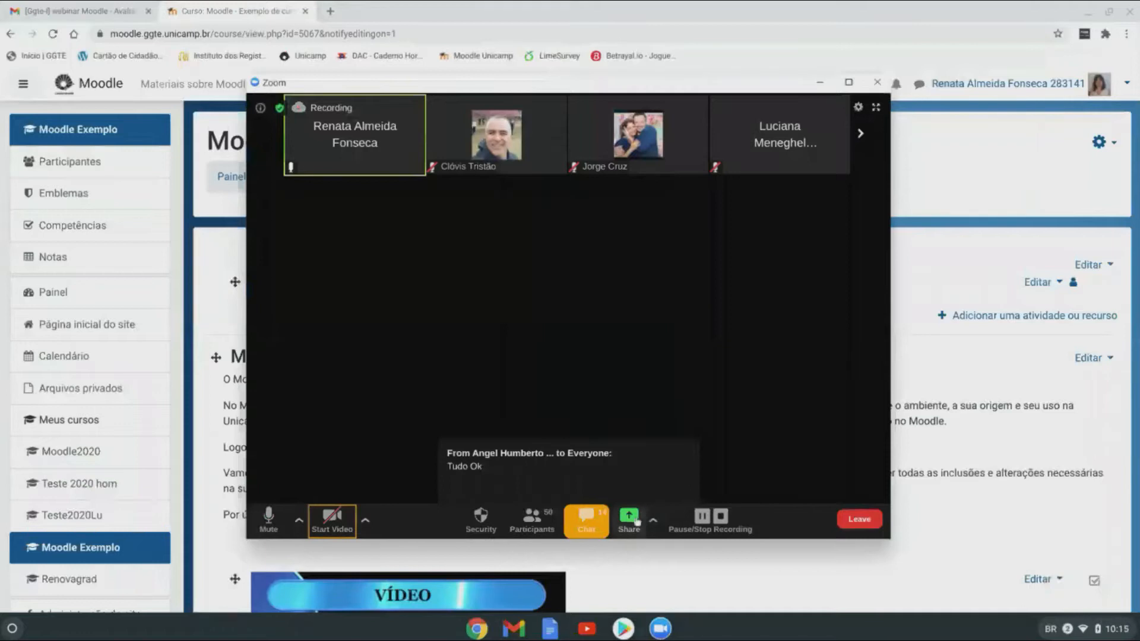
Step: Share the screen in Zoom and hide the meeting window so the Moodle course page shows
left_click(665, 635)
left_click(703, 570)
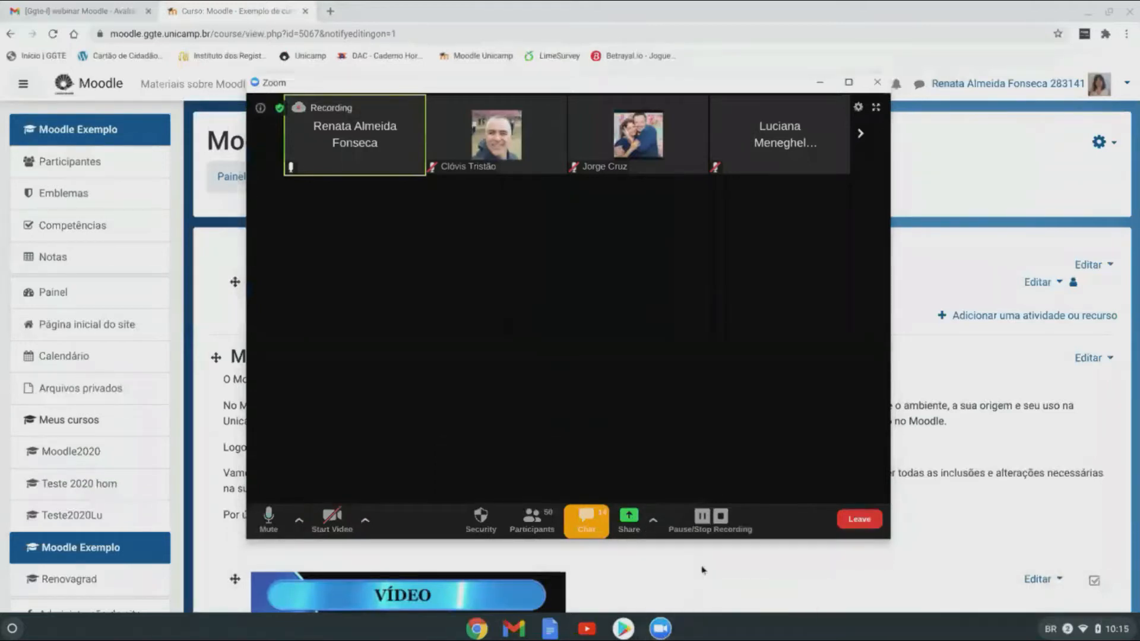
left_click(629, 518)
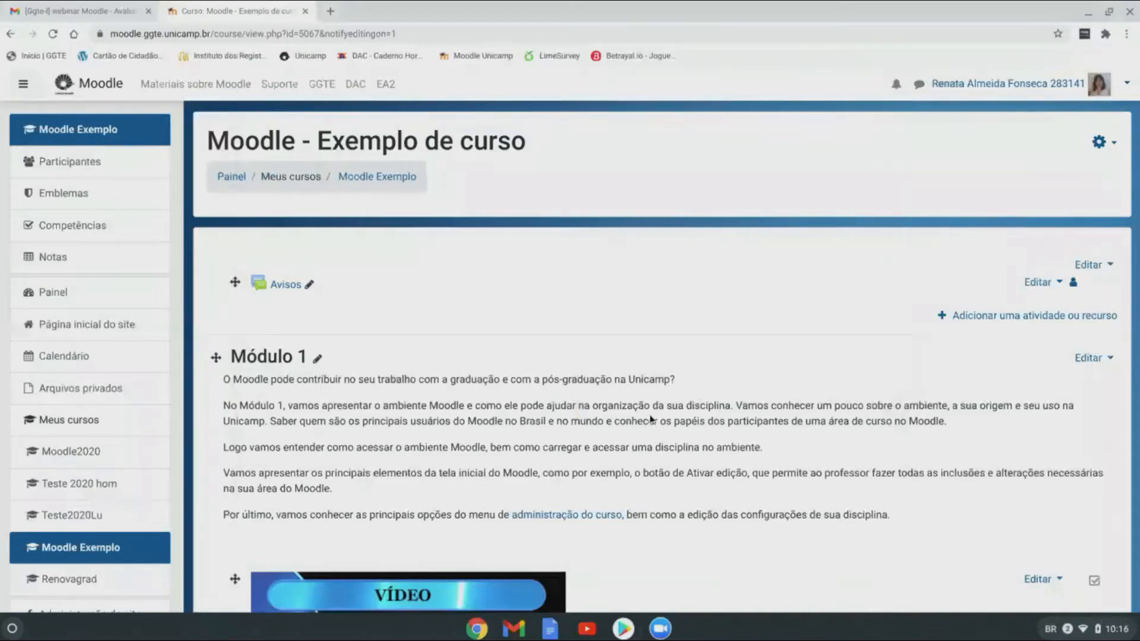
scroll(643, 402, "down", 1)
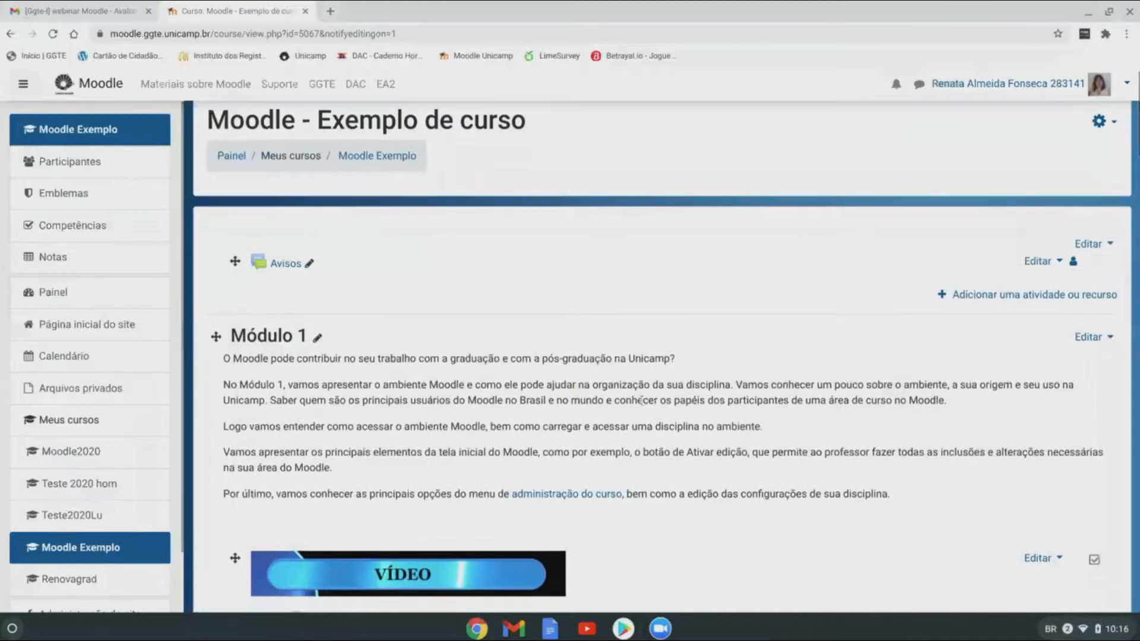
scroll(642, 404, "down", 1)
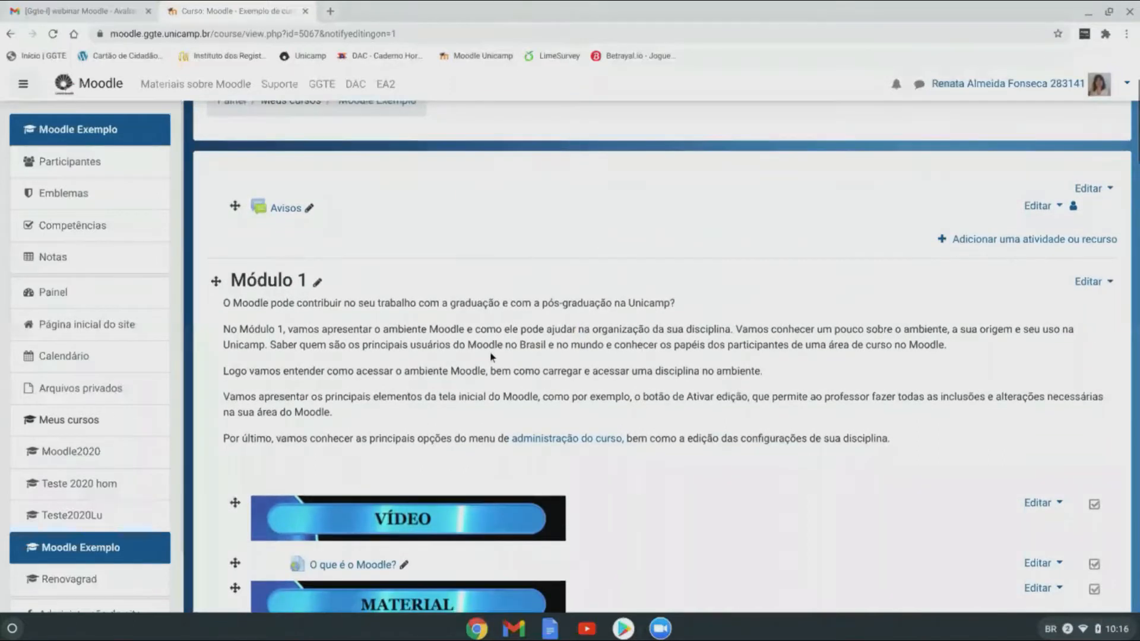
scroll(493, 358, "down", 1)
scroll(602, 356, "up", 2)
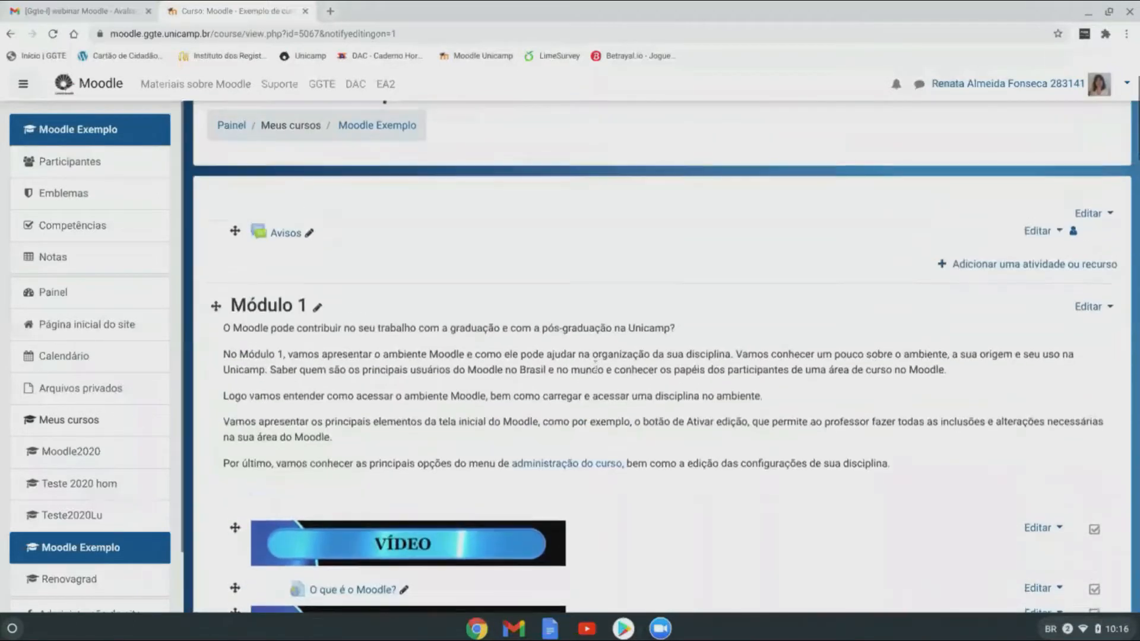
scroll(599, 360, "up", 1)
scroll(595, 368, "up", 1)
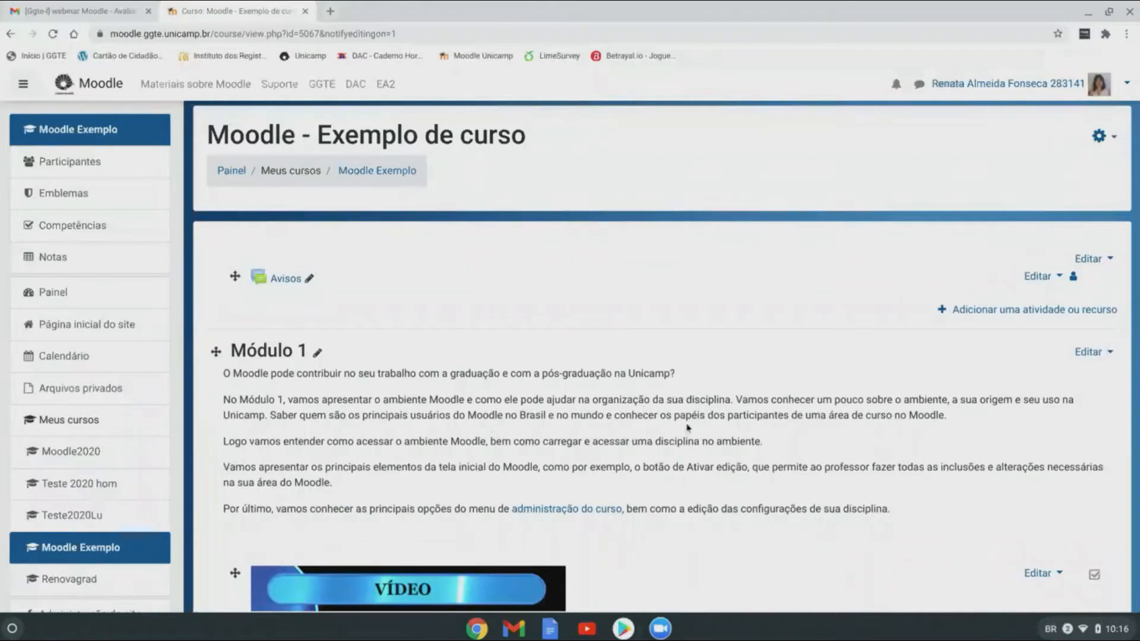
scroll(692, 490, "down", 3)
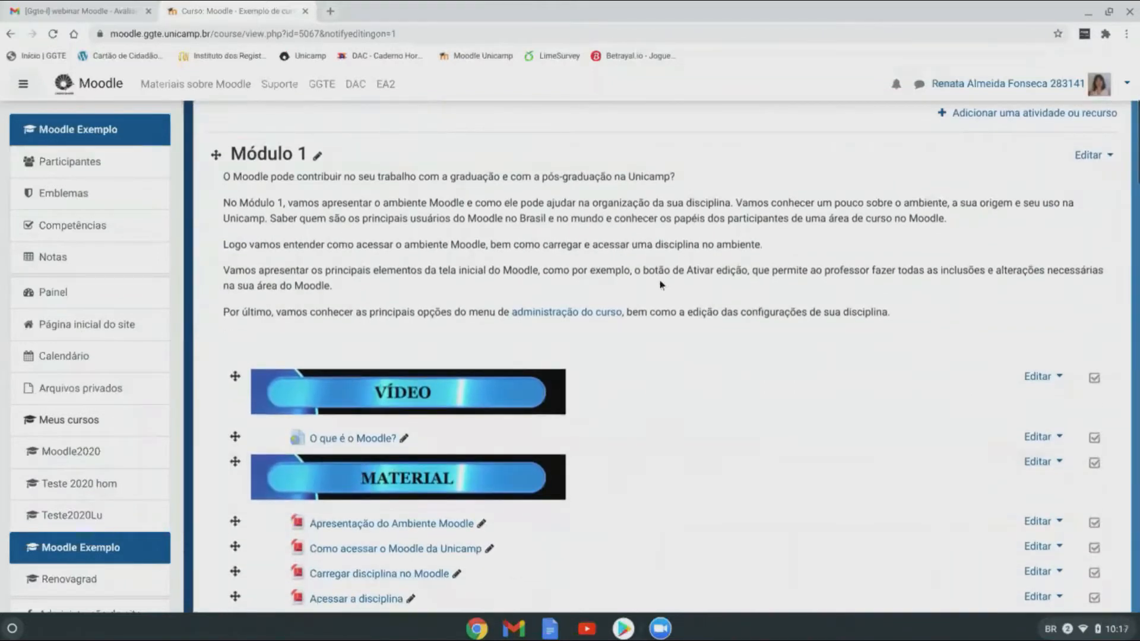
scroll(660, 279, "up", 2)
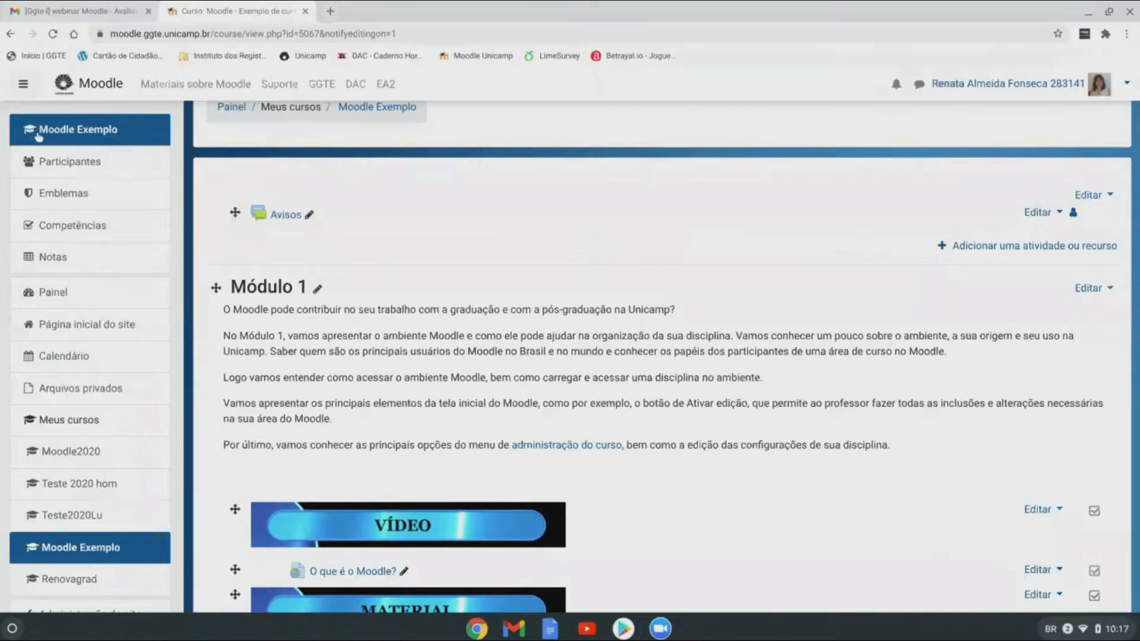
scroll(581, 435, "up", 1)
scroll(580, 434, "up", 1)
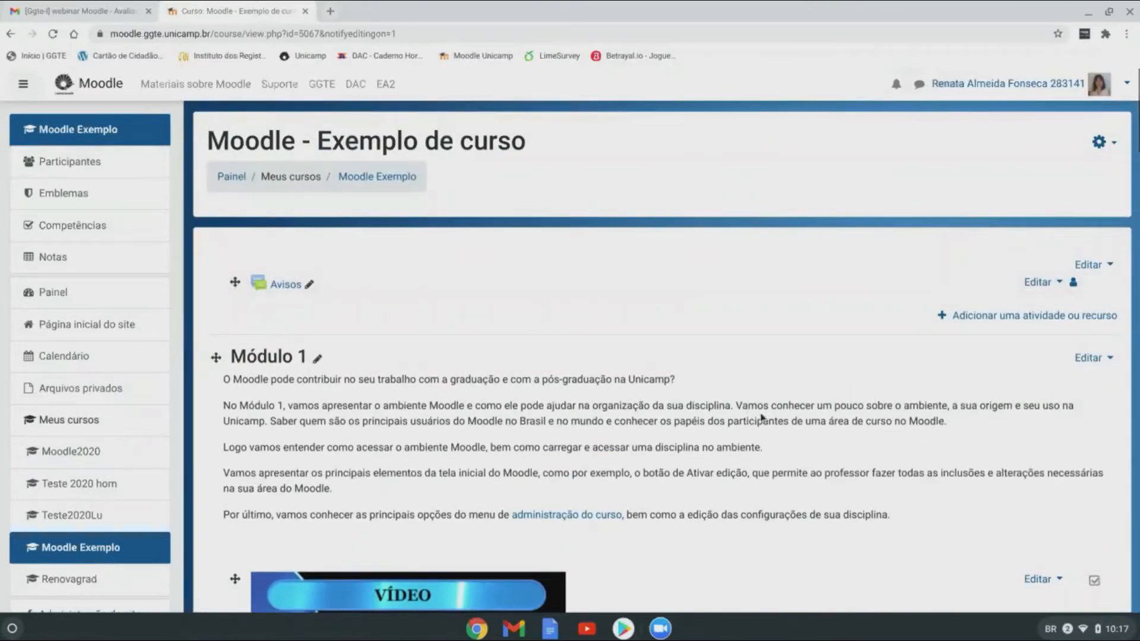
scroll(761, 416, "down", 1)
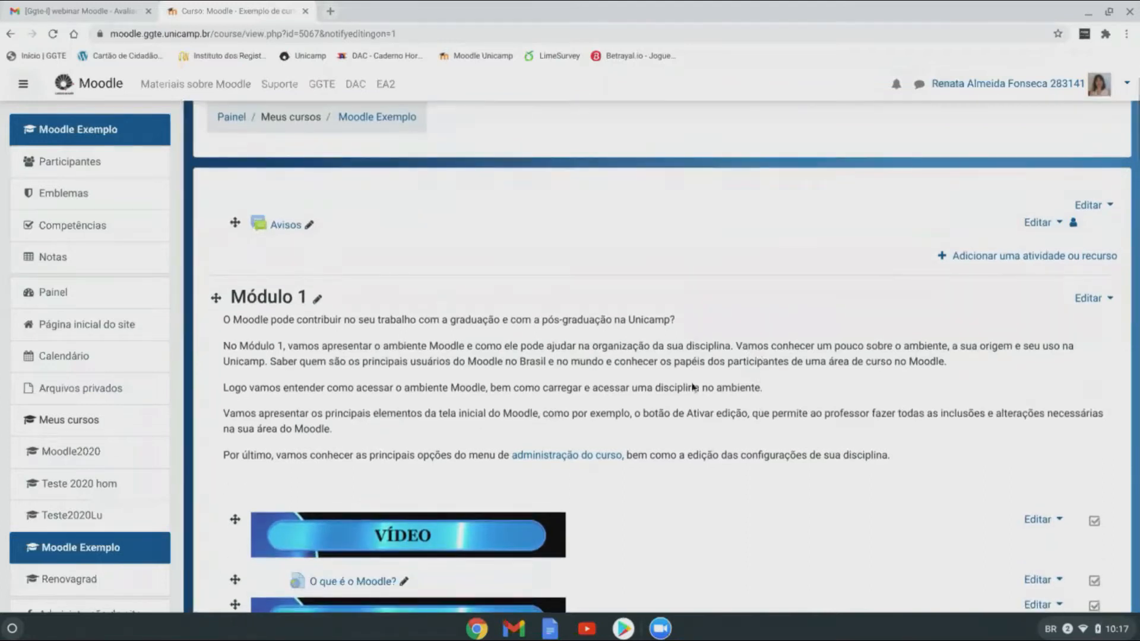
scroll(682, 358, "down", 1)
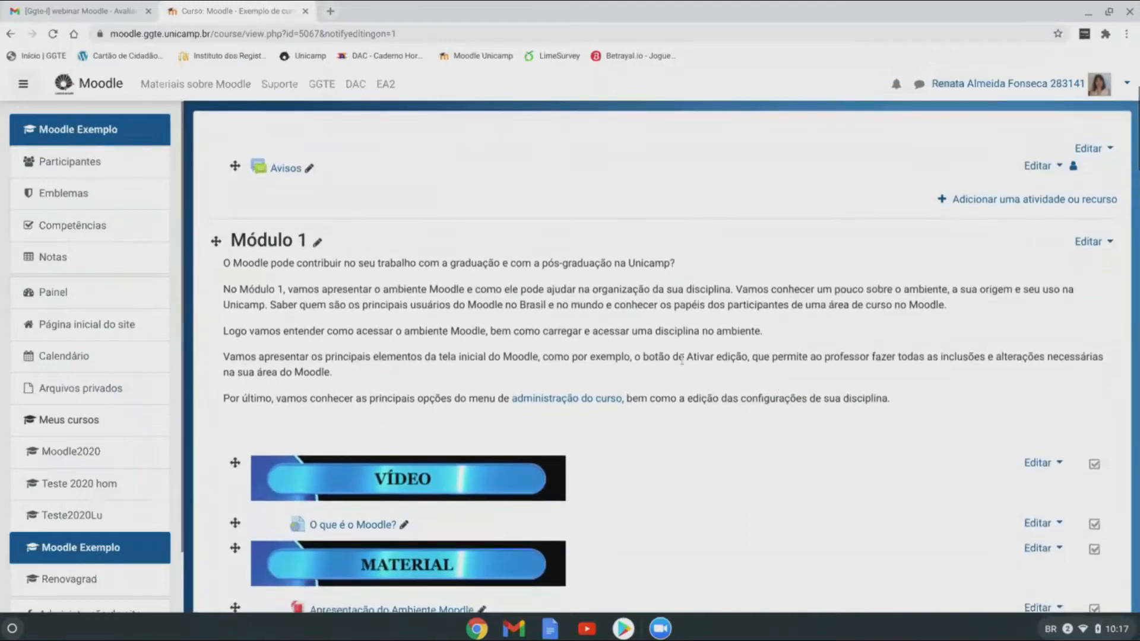
scroll(682, 358, "down", 1)
scroll(684, 365, "down", 1)
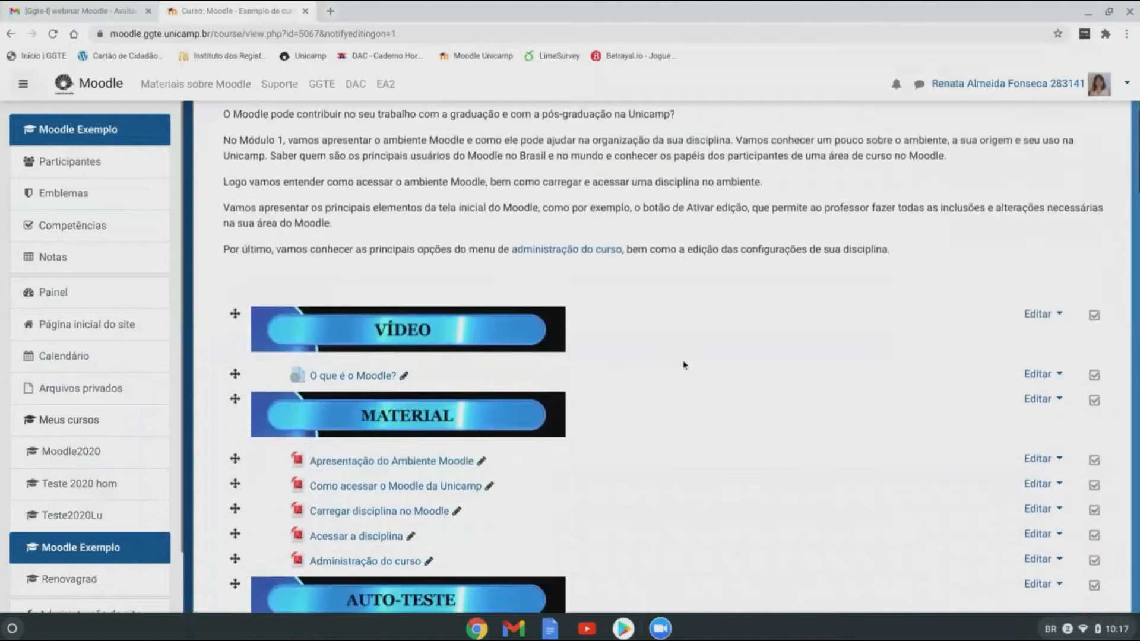
scroll(684, 365, "down", 1)
scroll(682, 365, "down", 1)
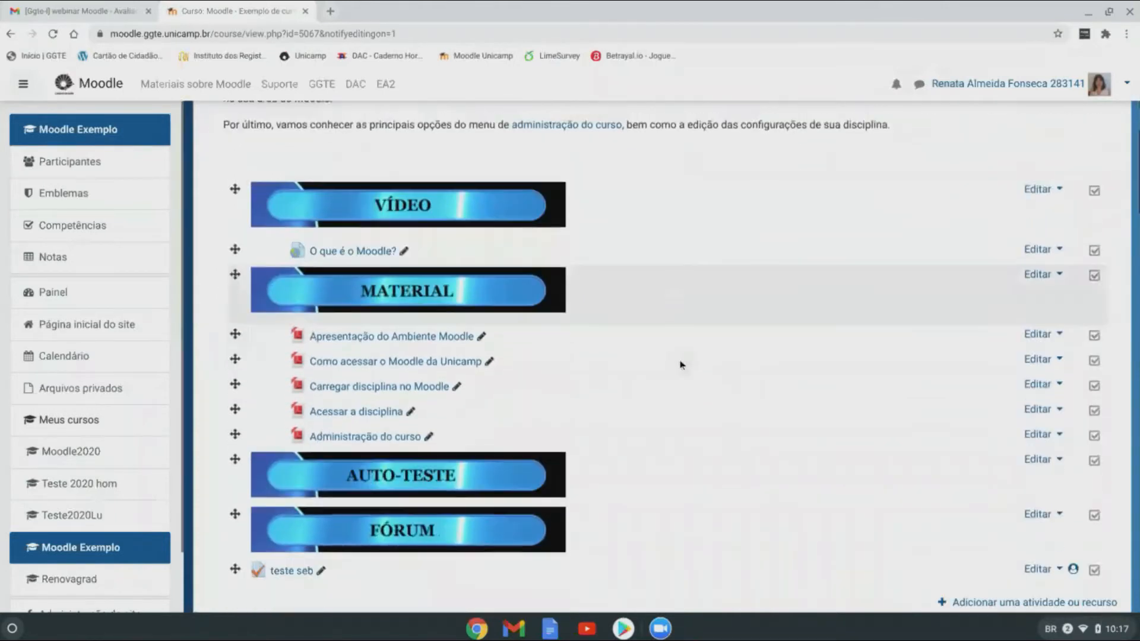
scroll(682, 365, "down", 2)
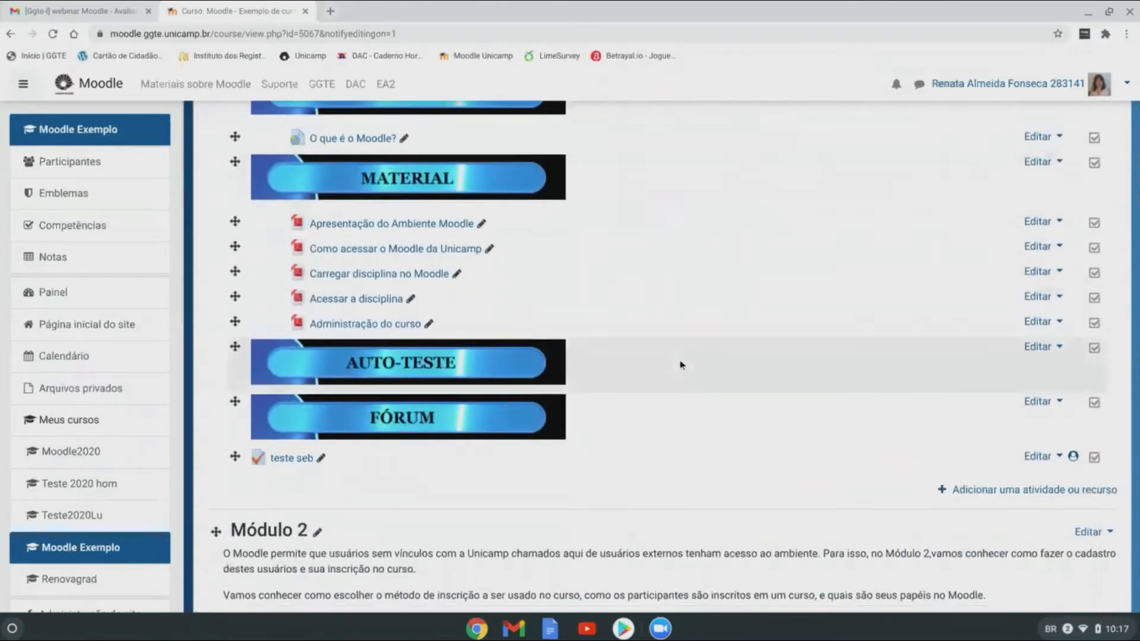
scroll(680, 364, "down", 3)
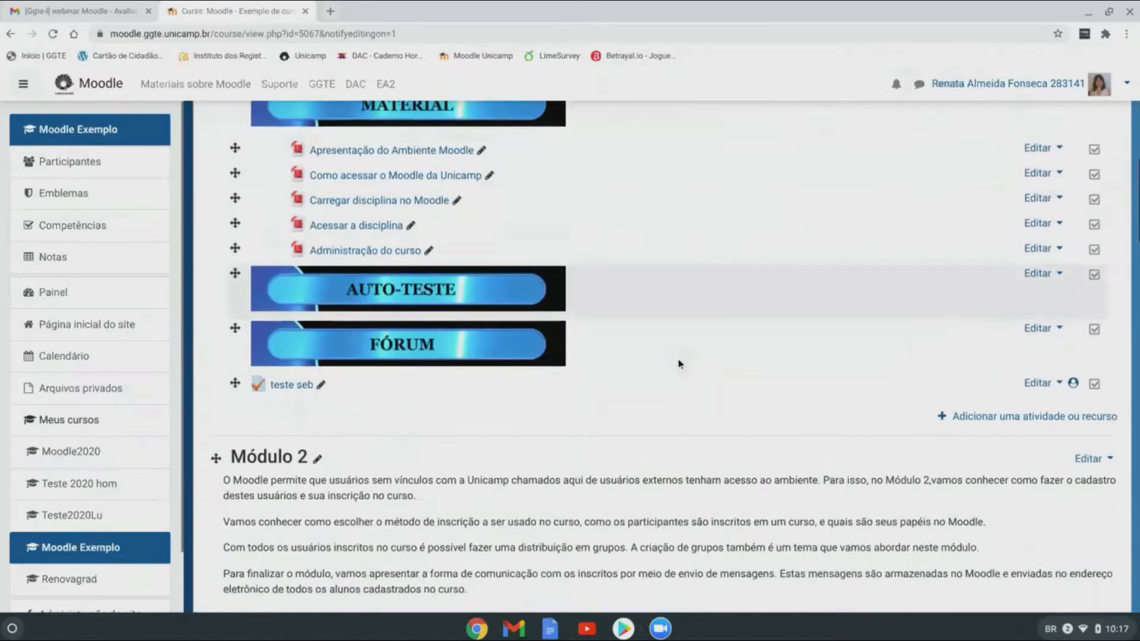
scroll(679, 363, "down", 5)
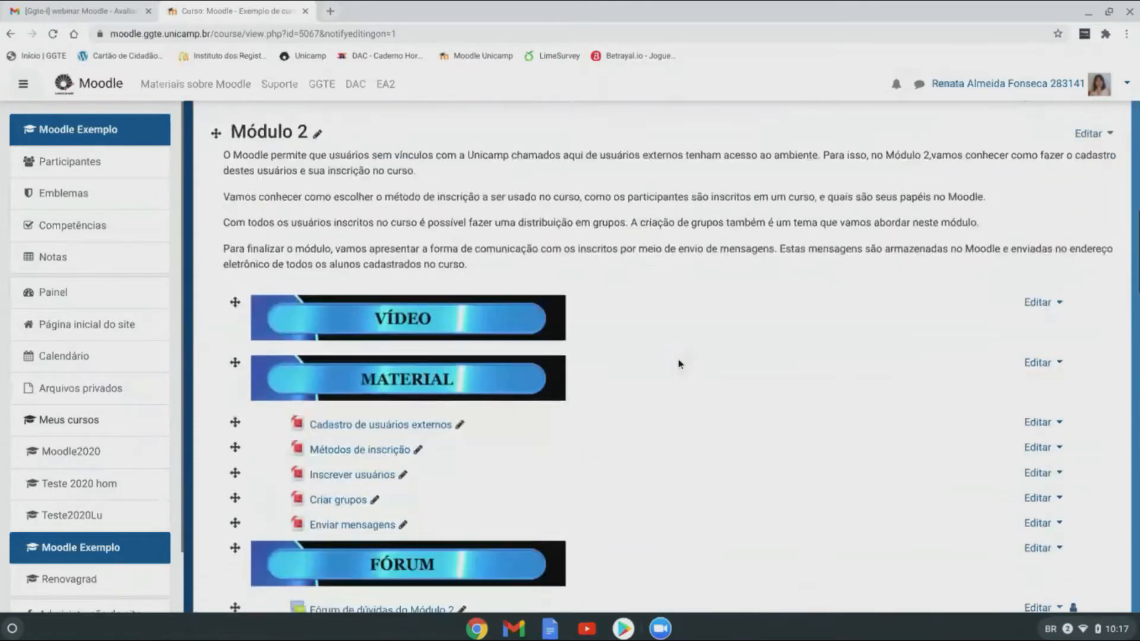
scroll(680, 364, "down", 5)
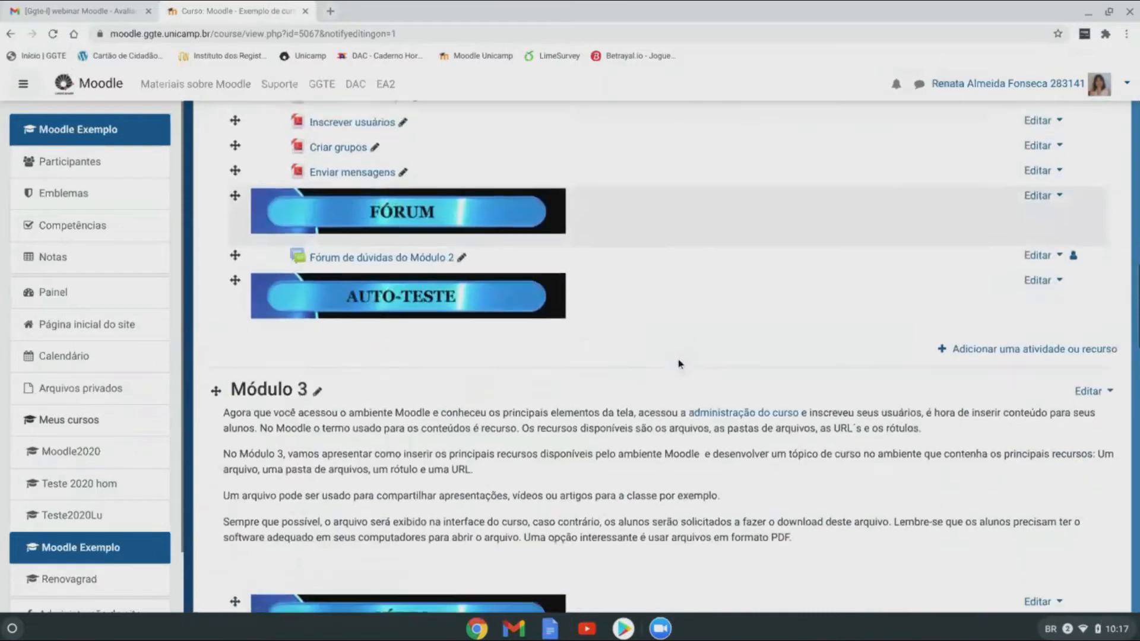
scroll(679, 364, "down", 3)
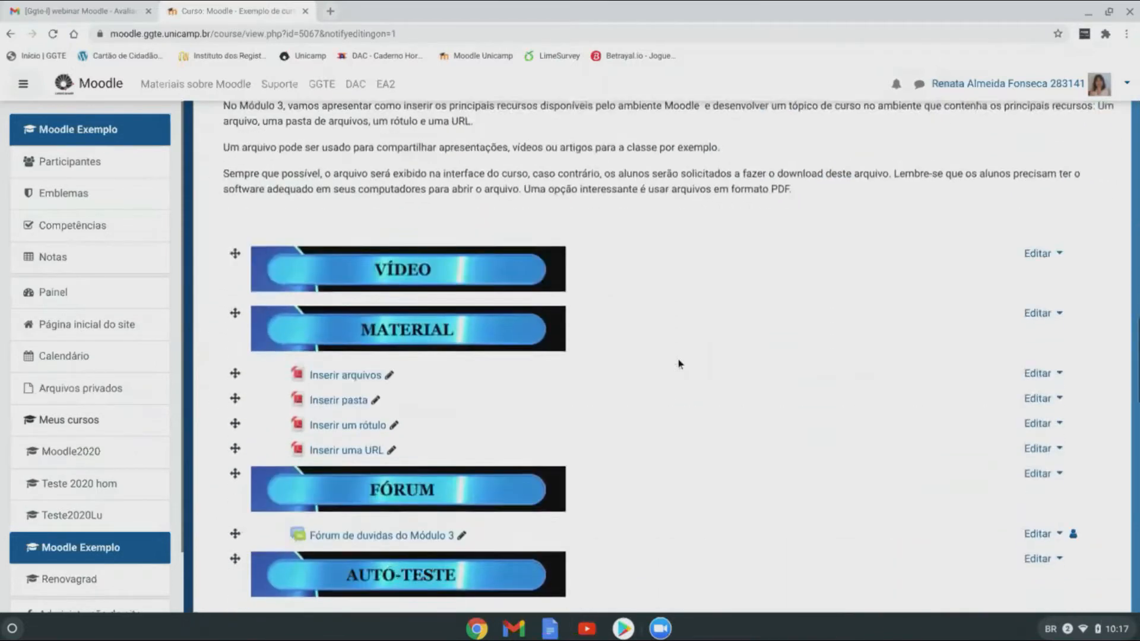
scroll(680, 364, "down", 4)
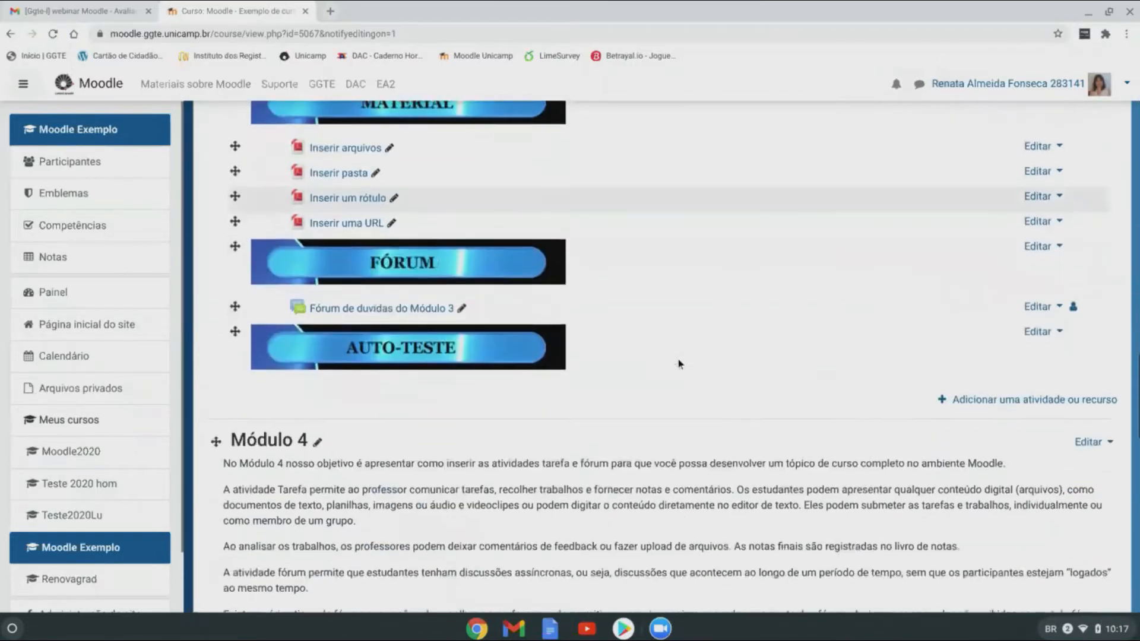
scroll(680, 363, "down", 5)
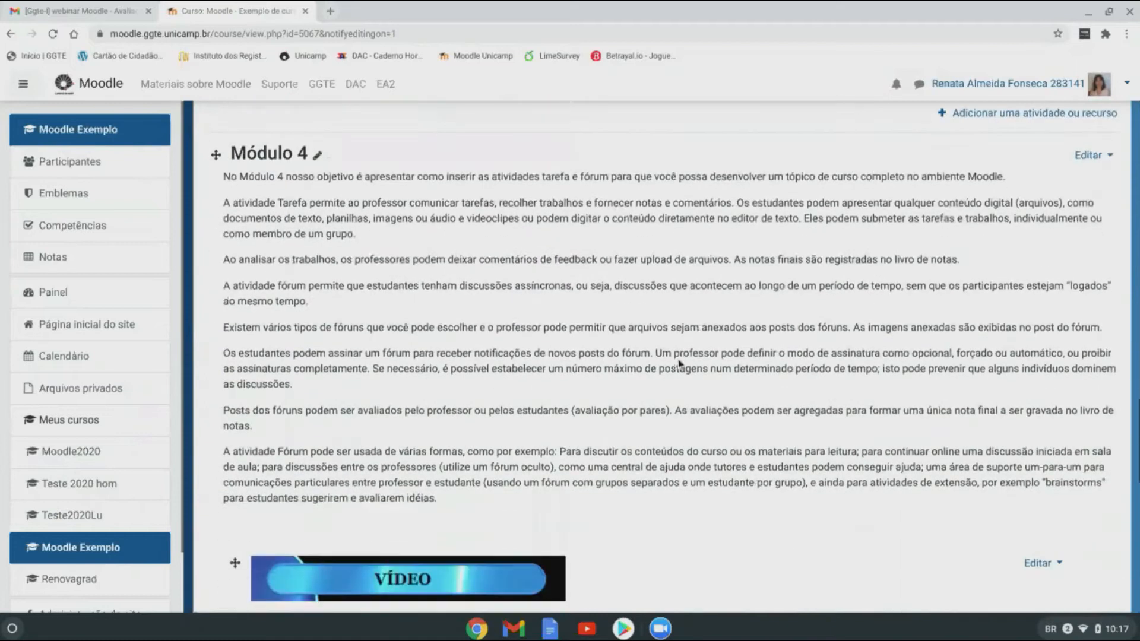
scroll(678, 359, "up", 9)
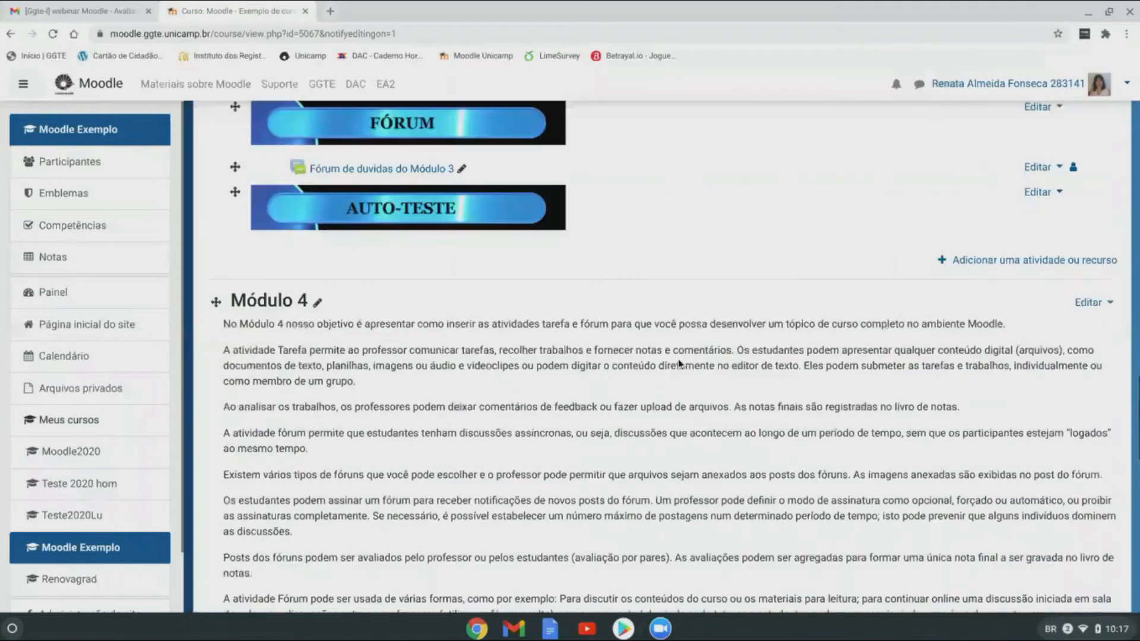
scroll(639, 495, "up", 7)
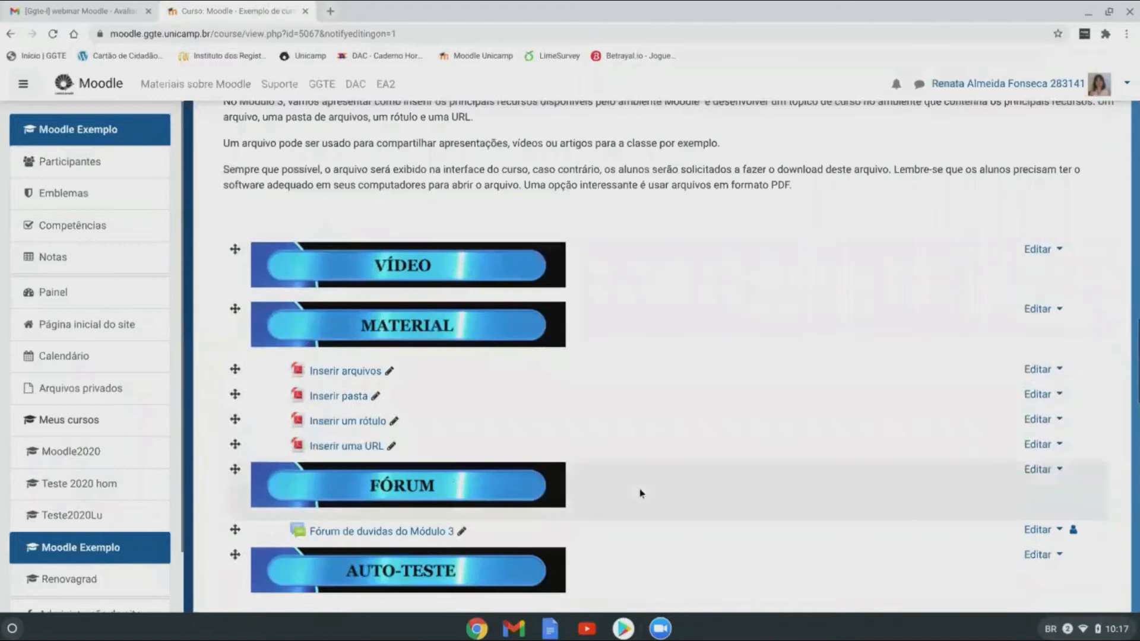
scroll(640, 490, "up", 5)
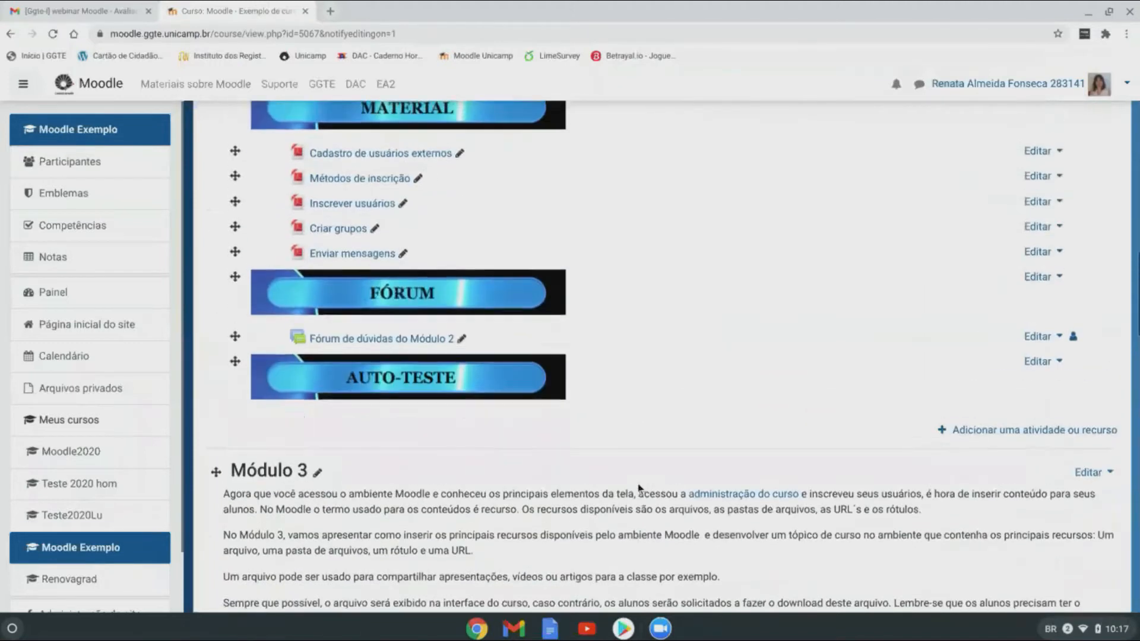
scroll(639, 488, "down", 3)
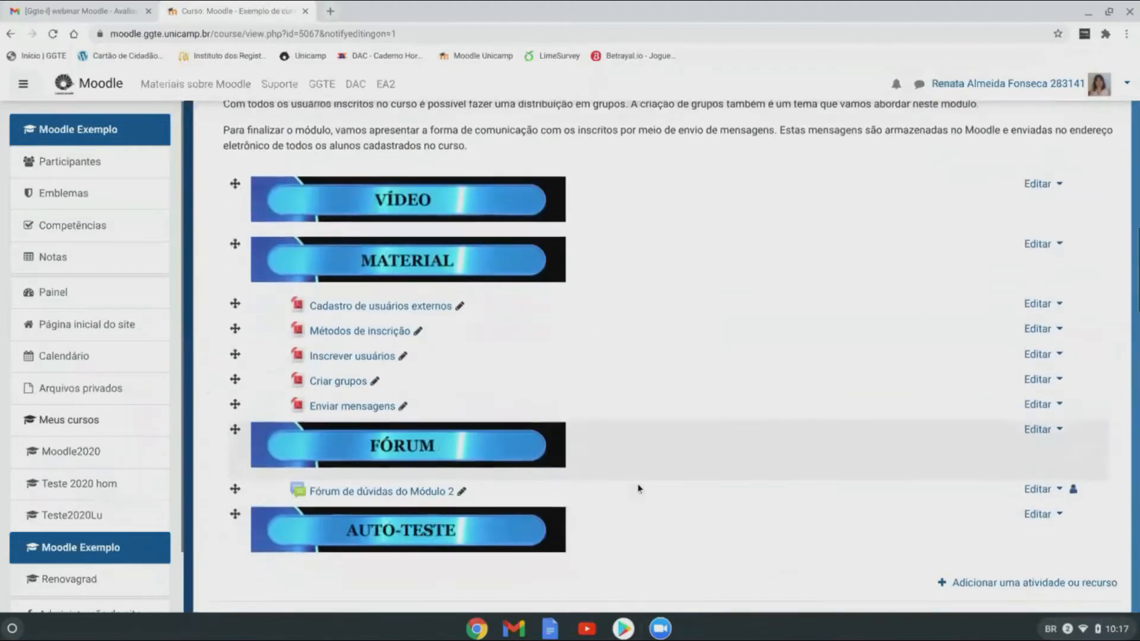
scroll(638, 489, "down", 2)
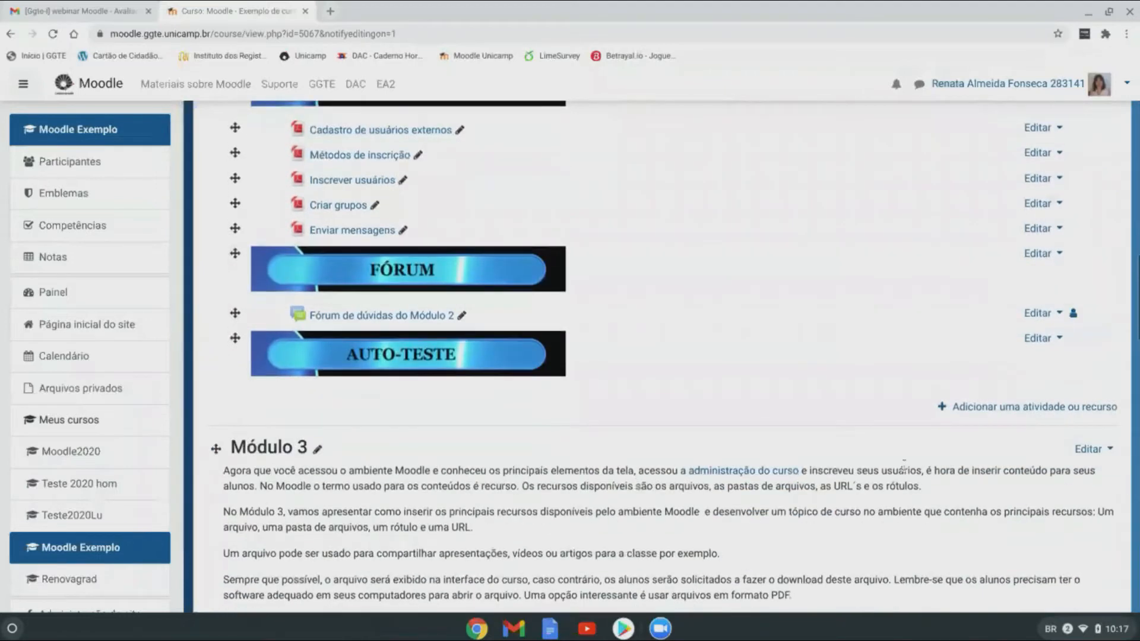
scroll(846, 459, "up", 6)
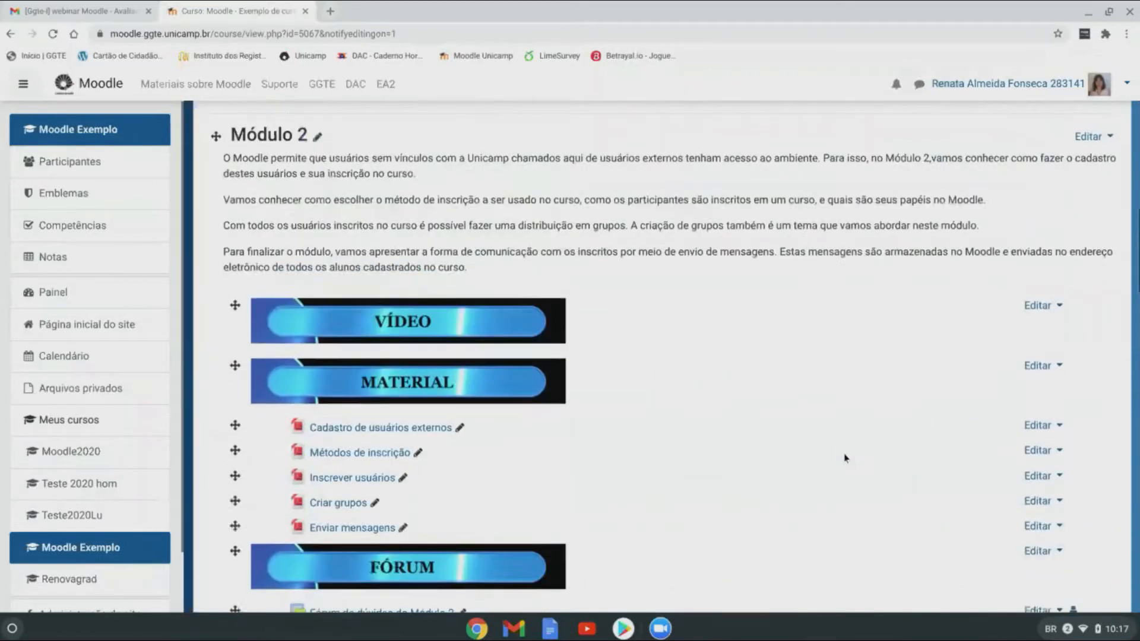
scroll(845, 452, "up", 10)
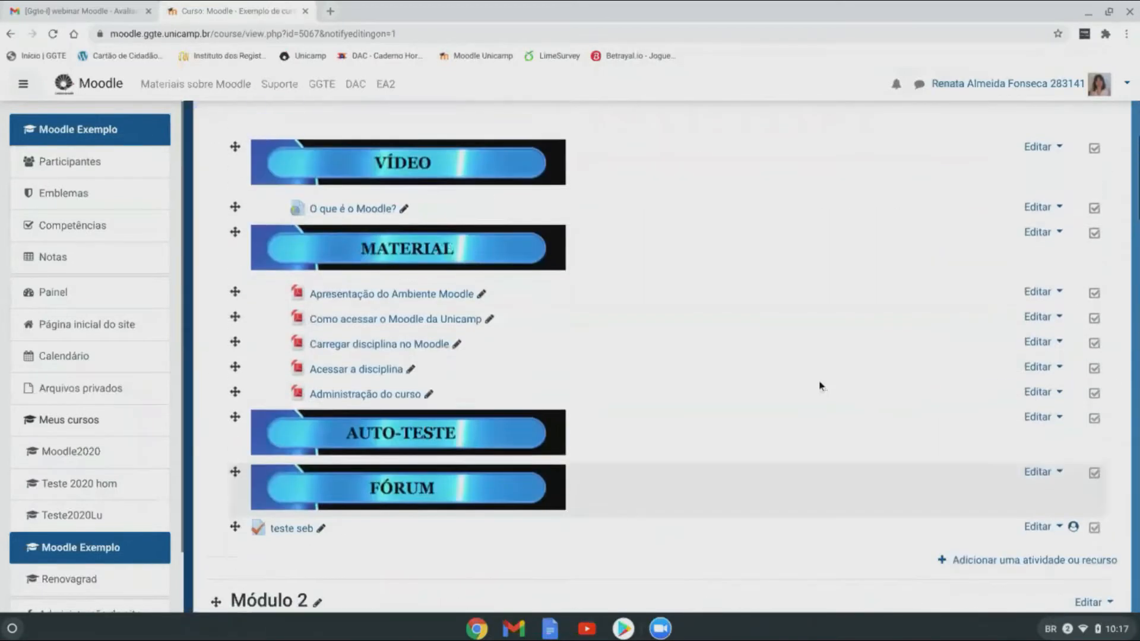
scroll(802, 406, "up", 2)
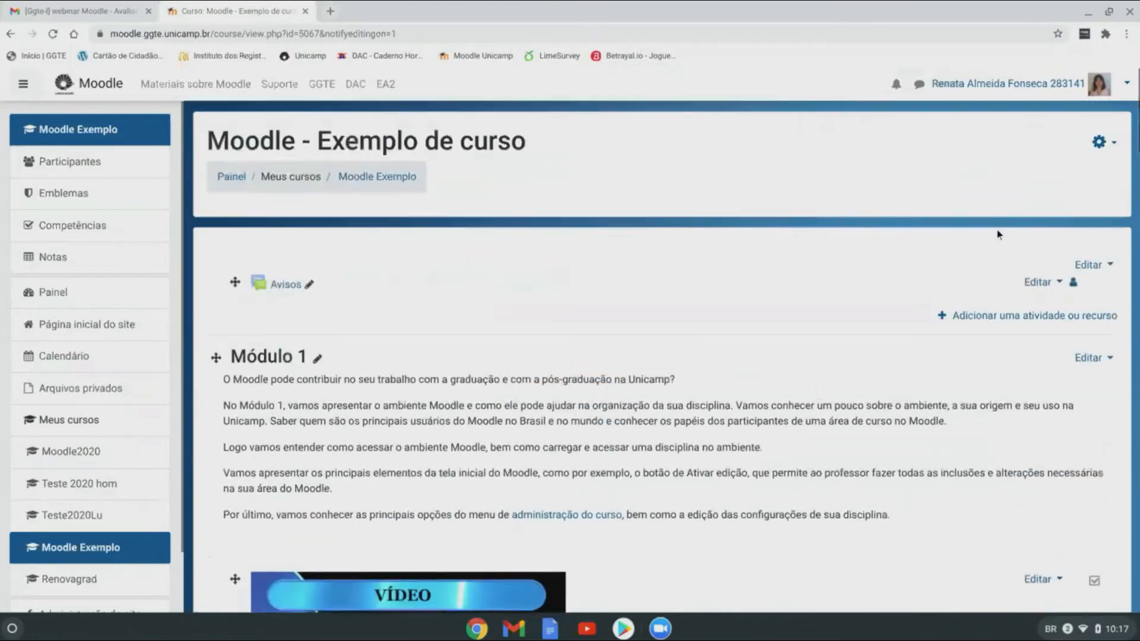
left_click(1098, 140)
left_click(1003, 189)
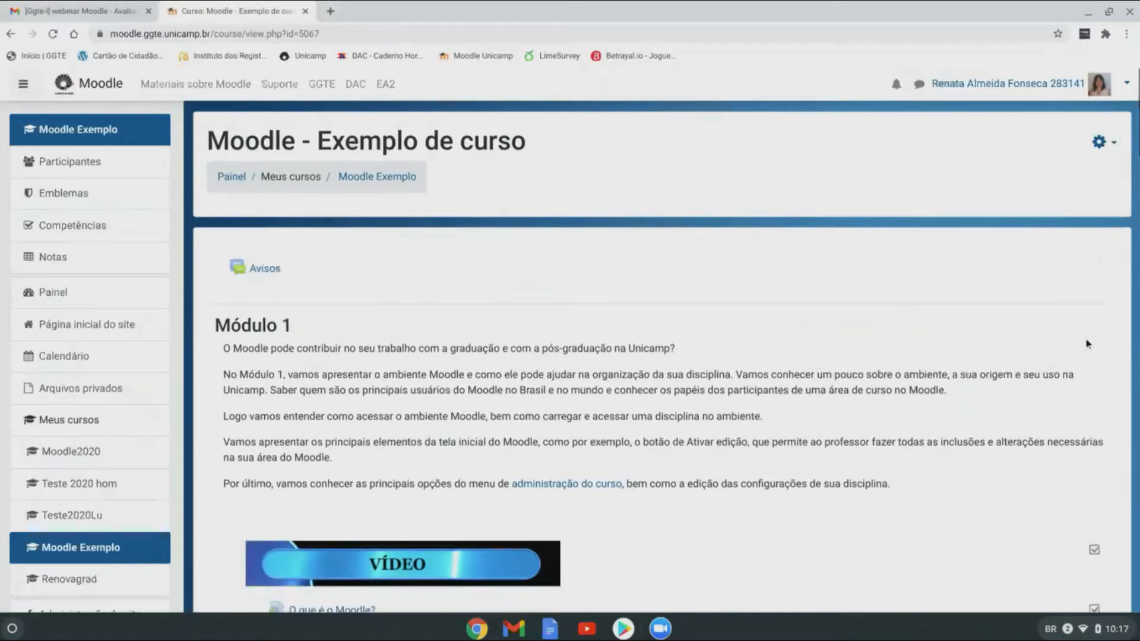
left_click(1098, 143)
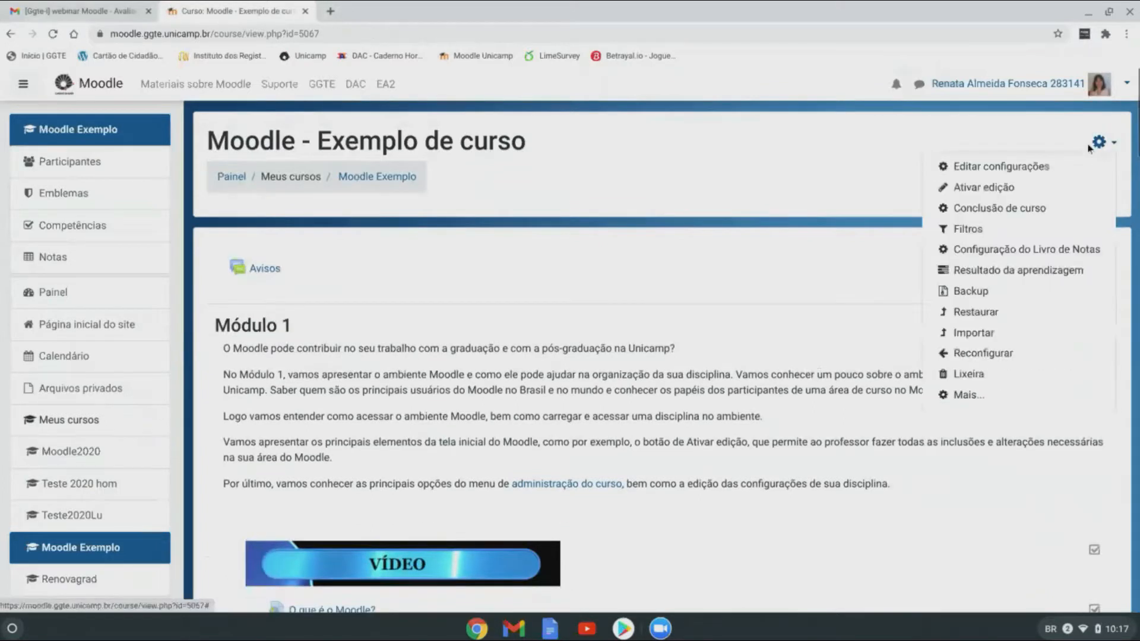
left_click(986, 188)
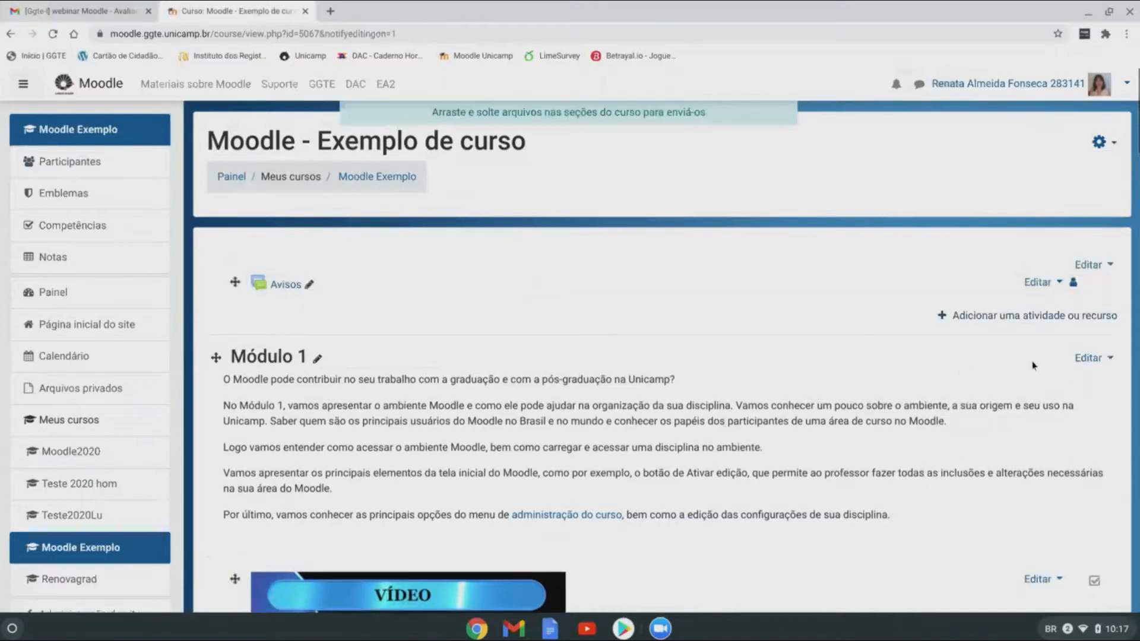
scroll(855, 487, "down", 2)
scroll(852, 477, "down", 5)
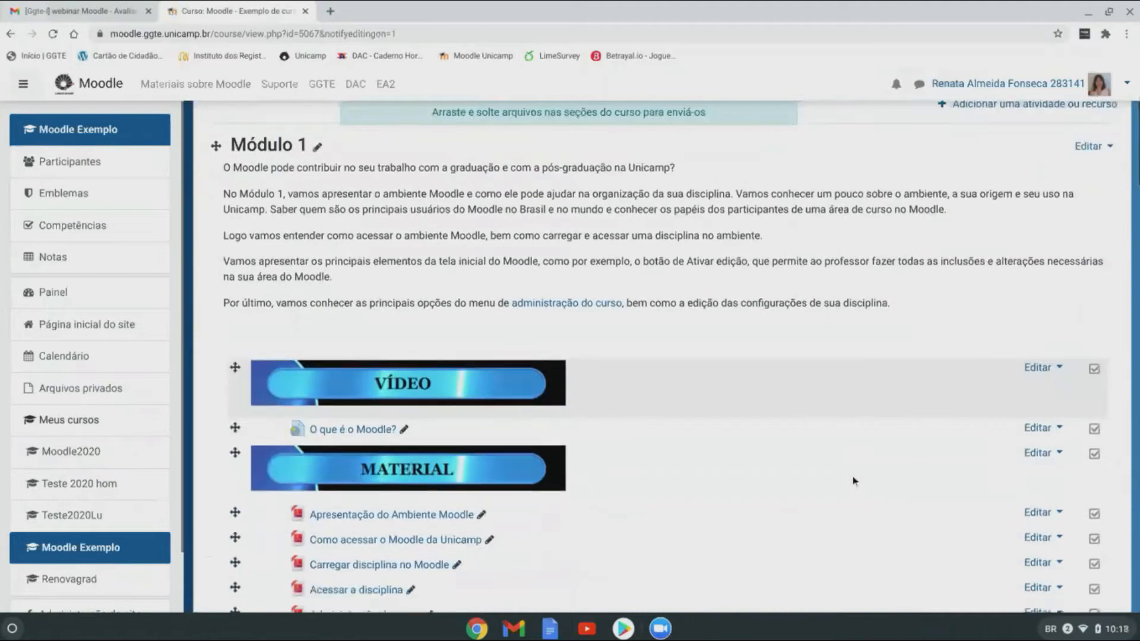
scroll(853, 479, "down", 4)
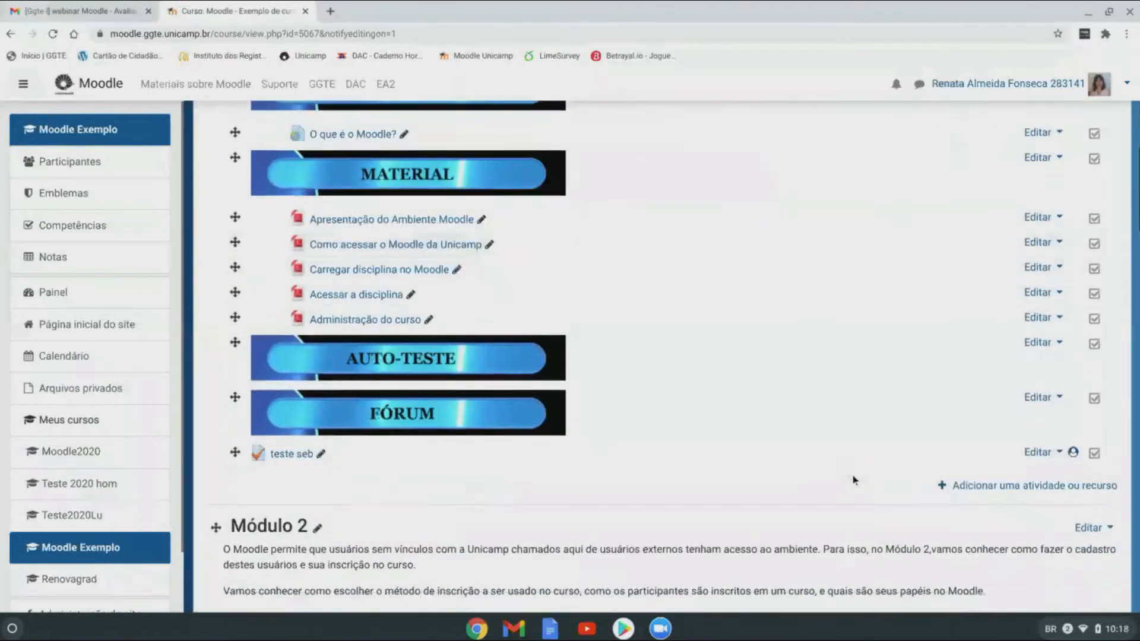
left_click(976, 484)
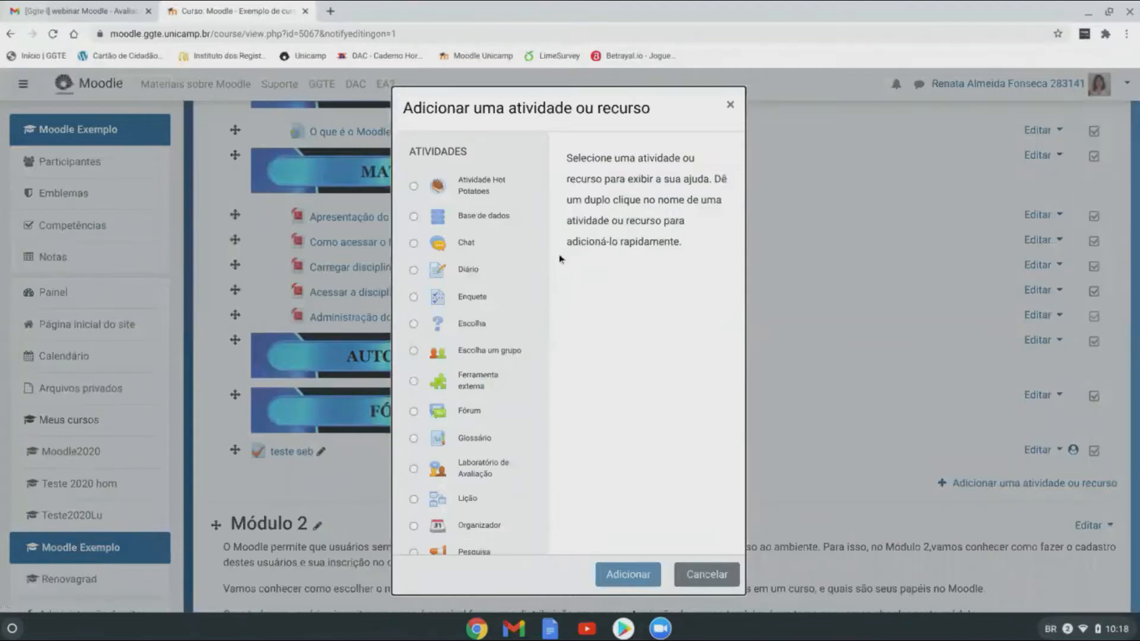
scroll(524, 385, "down", 4)
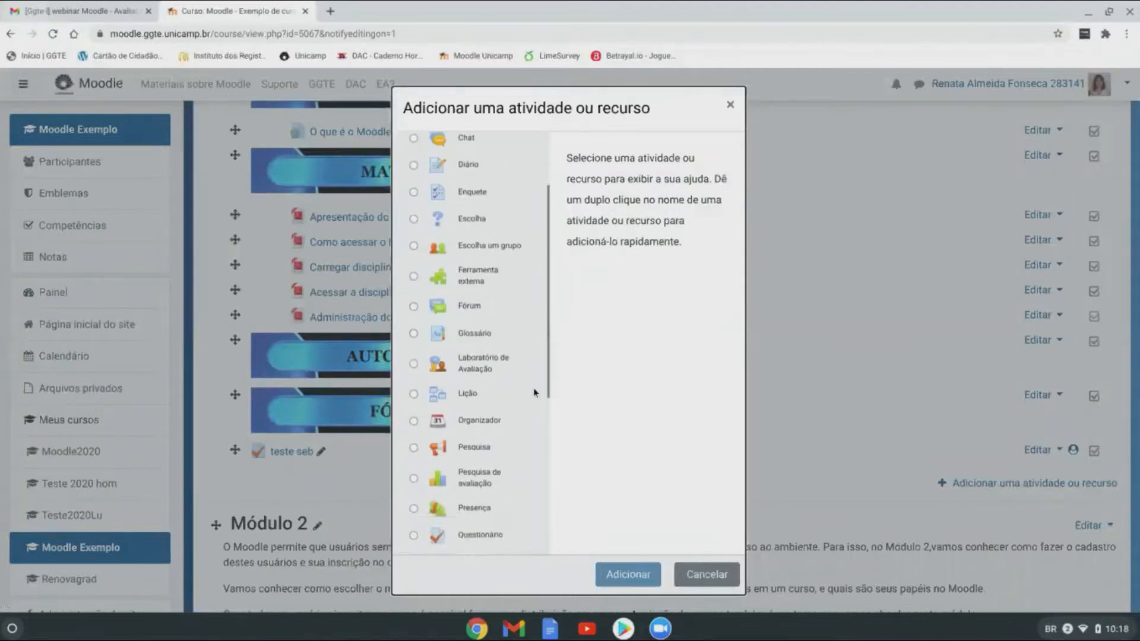
scroll(535, 391, "down", 1)
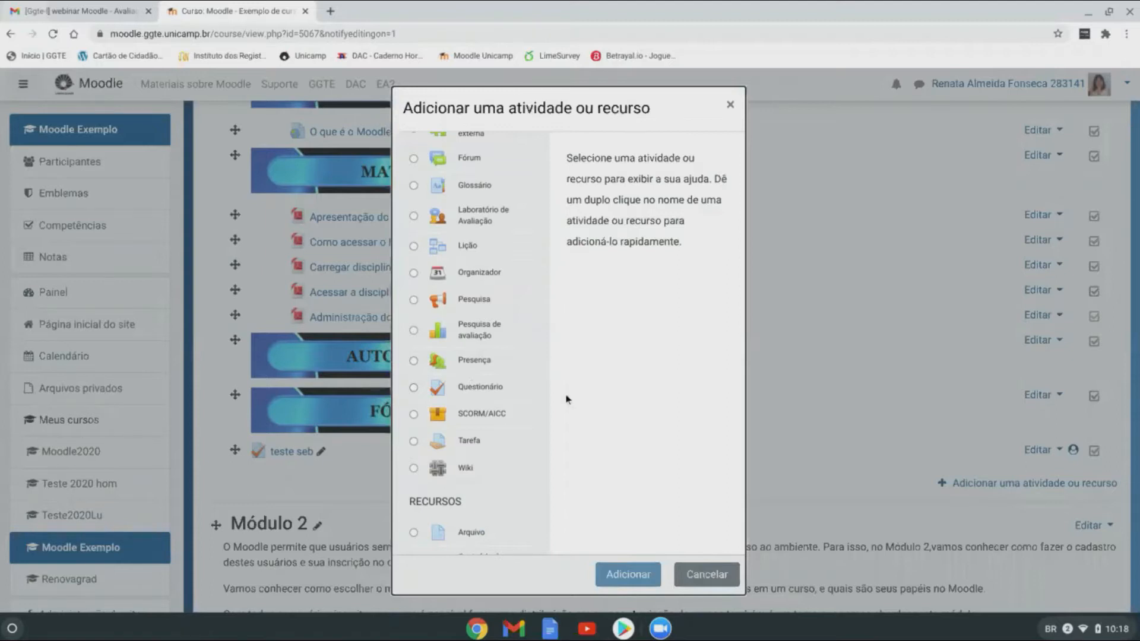
left_click(413, 389)
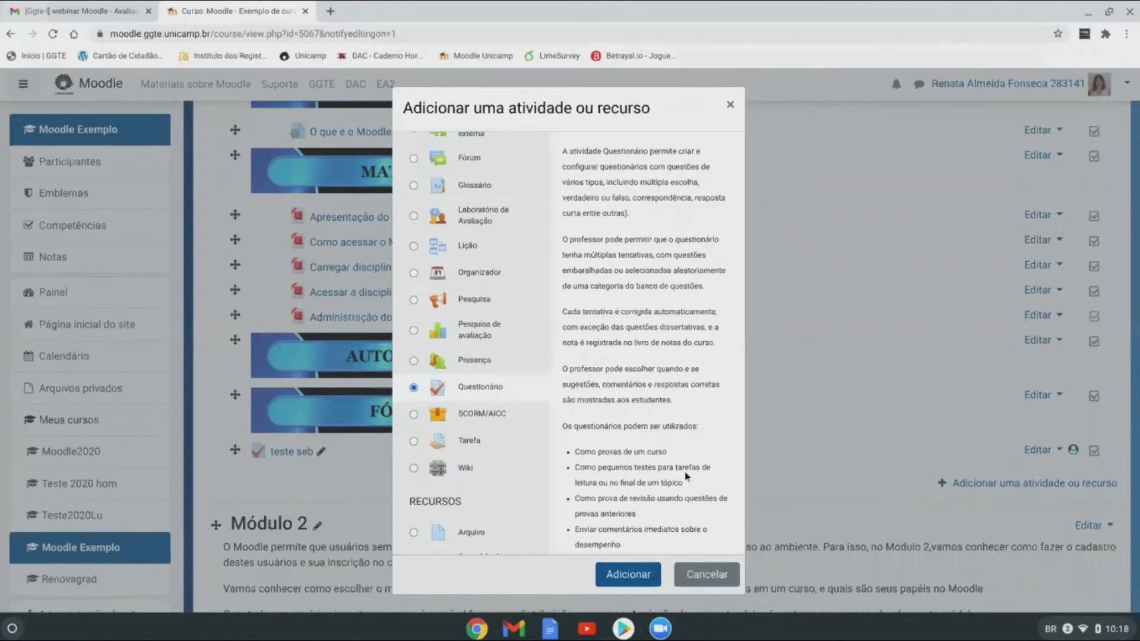
left_click(708, 575)
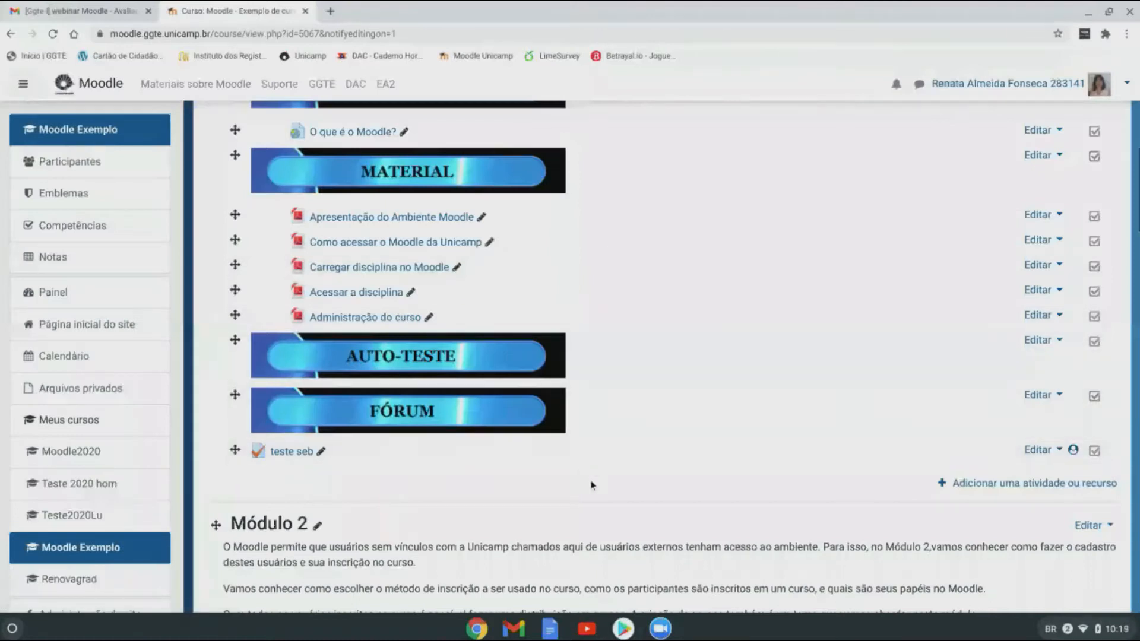
Step: Return to the top of the Moodle - Exemplo de curso page and bring up its gear administration menu
scroll(591, 485, "up", 8)
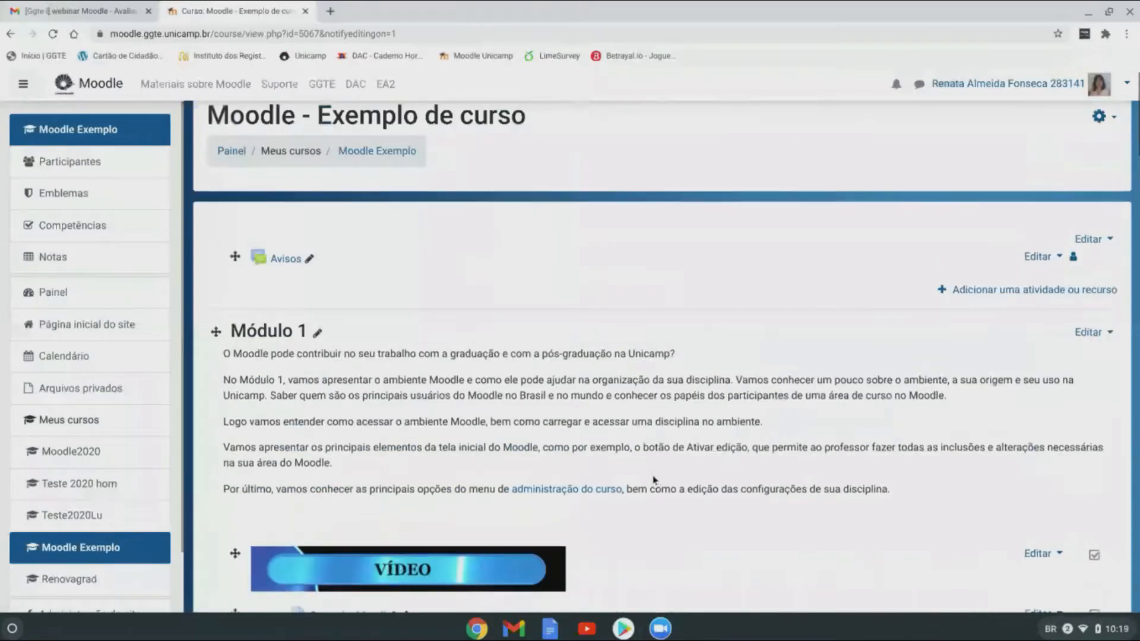
scroll(654, 480, "up", 1)
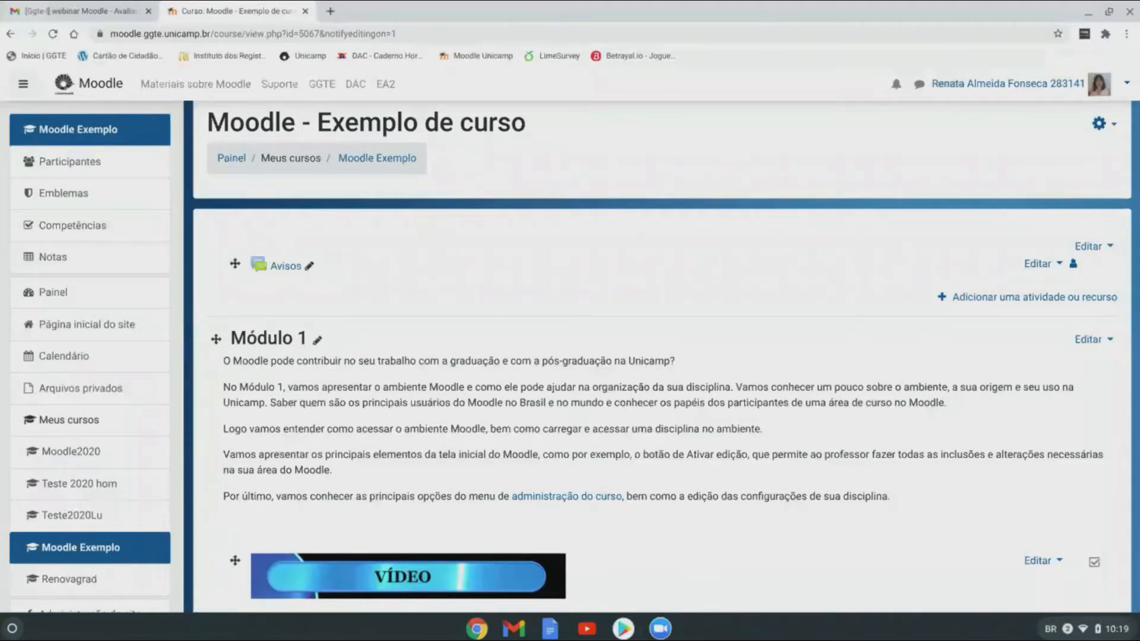
scroll(735, 275, "up", 1)
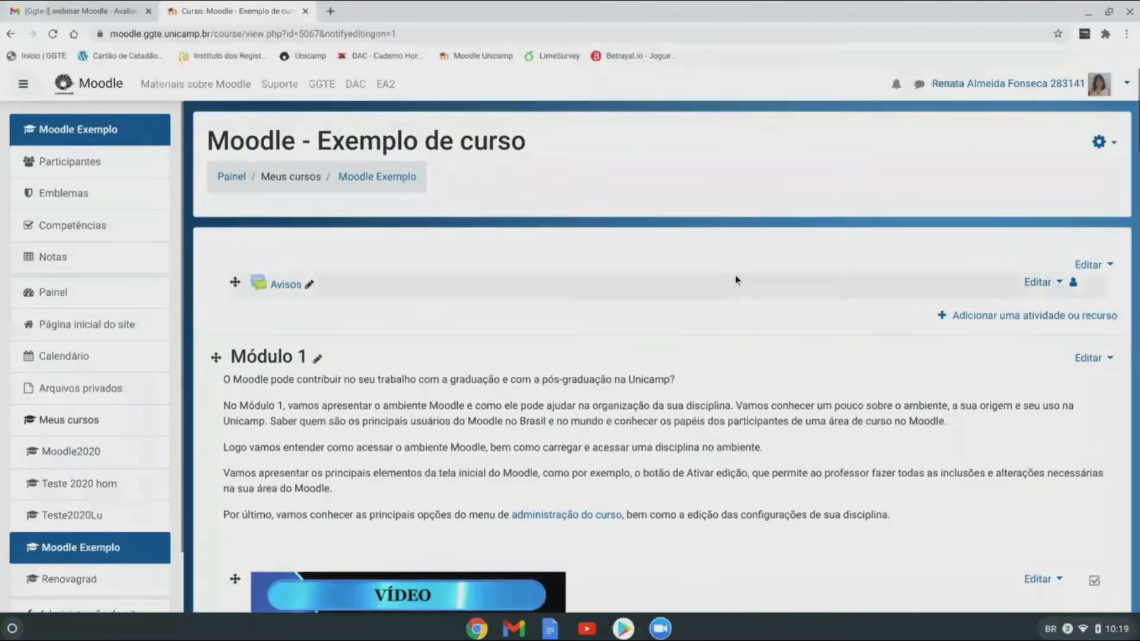
left_click(1099, 142)
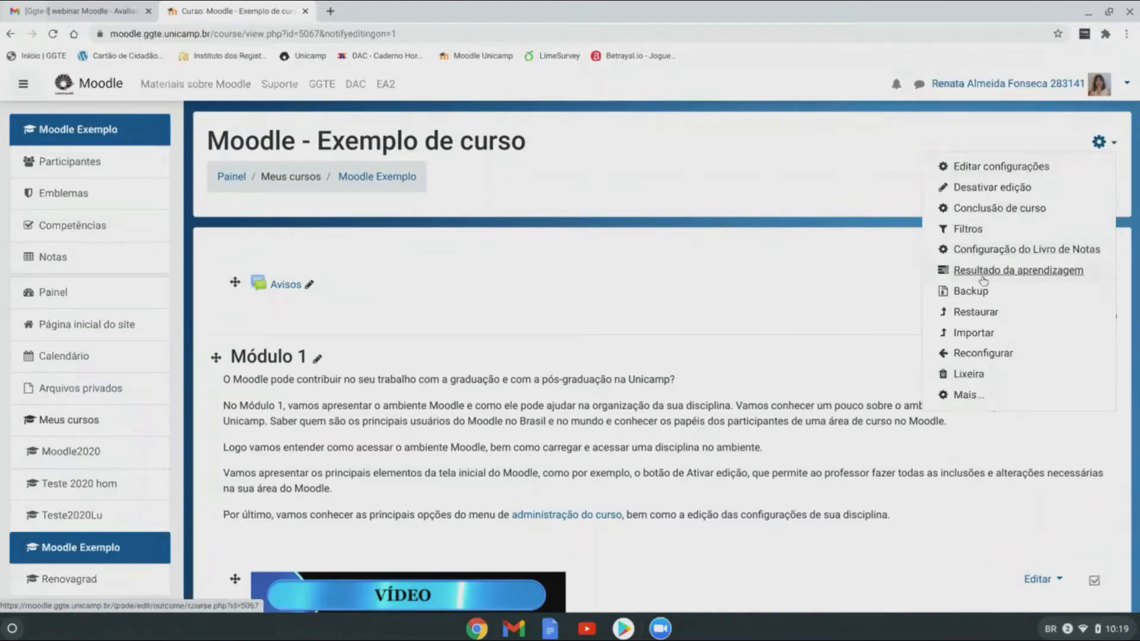
Step: Go to the full Administração do curso page via Mais..., glancing at Usuários, and scroll to Banco de questões
left_click(969, 396)
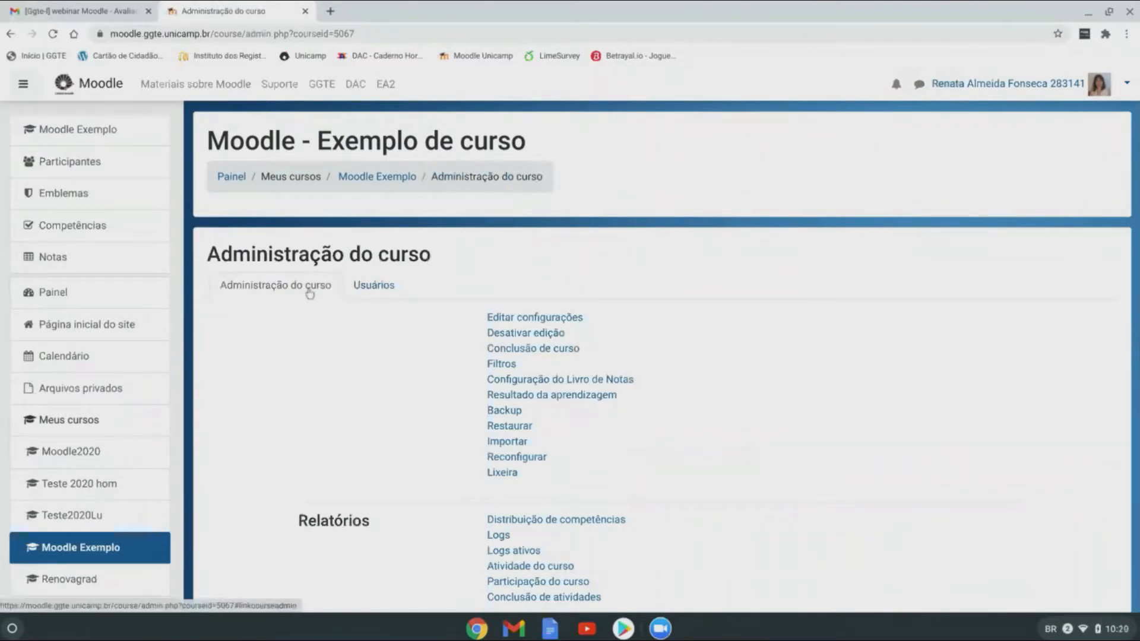
left_click(392, 289)
left_click(274, 291)
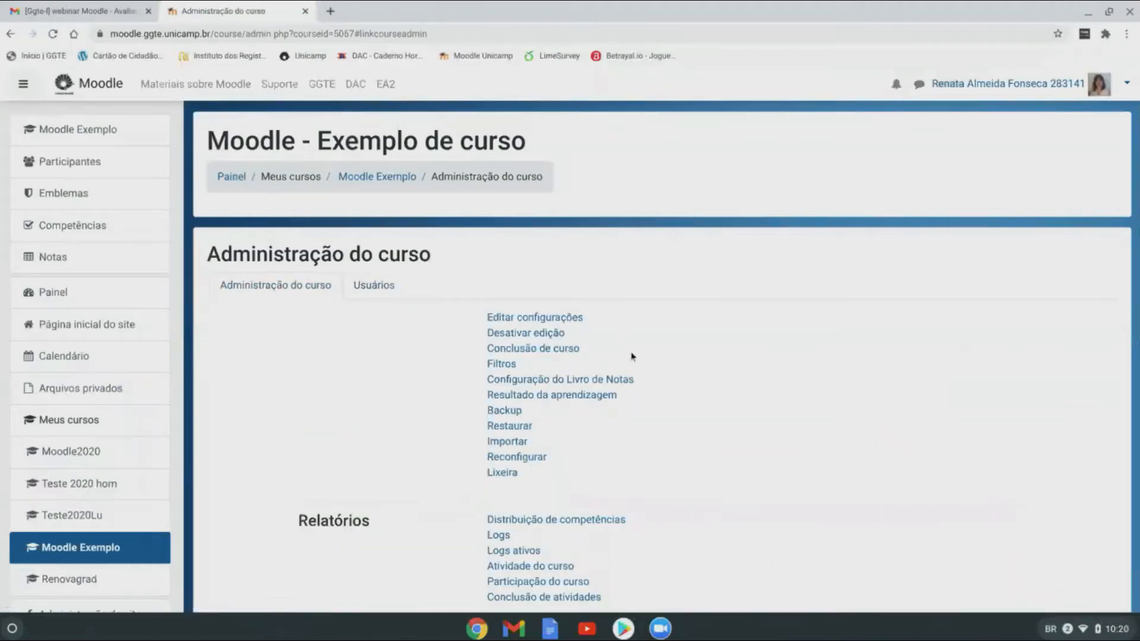
scroll(632, 357, "down", 5)
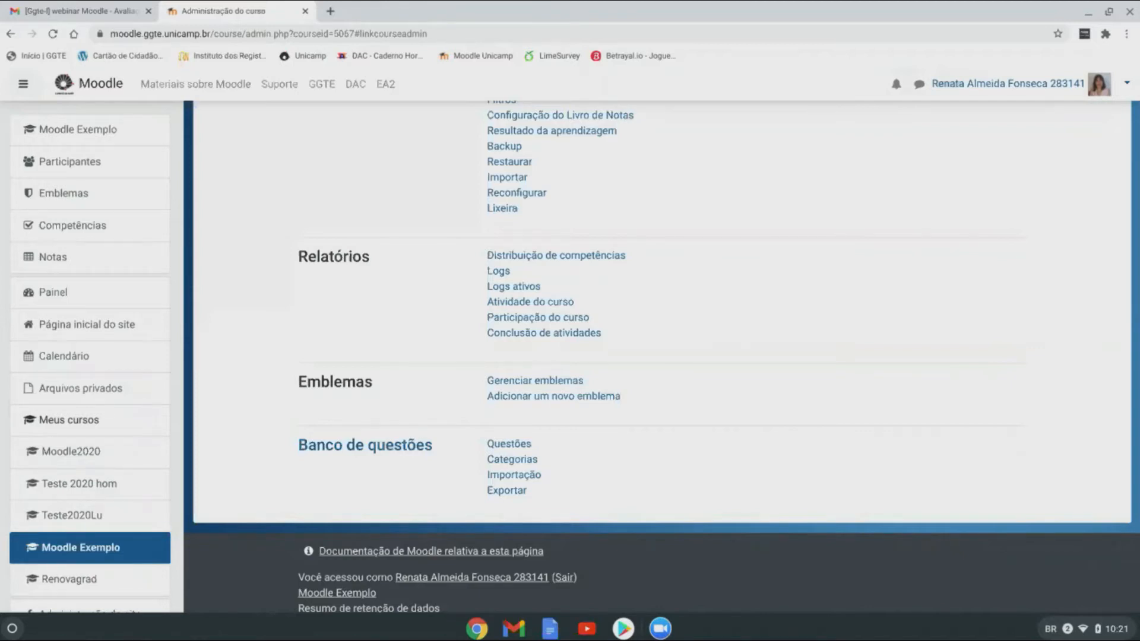
Step: Show the question bank's Questões list, keeping the category 'Padrão para Moodle Exemplo de curso'
left_click(501, 444)
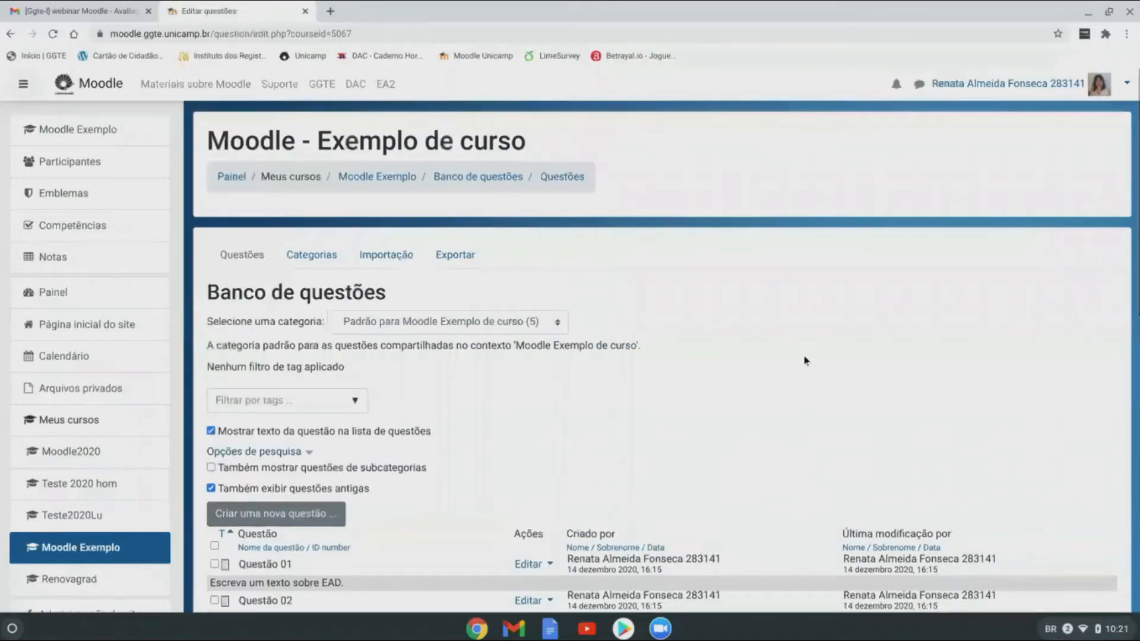
scroll(622, 325, "down", 1)
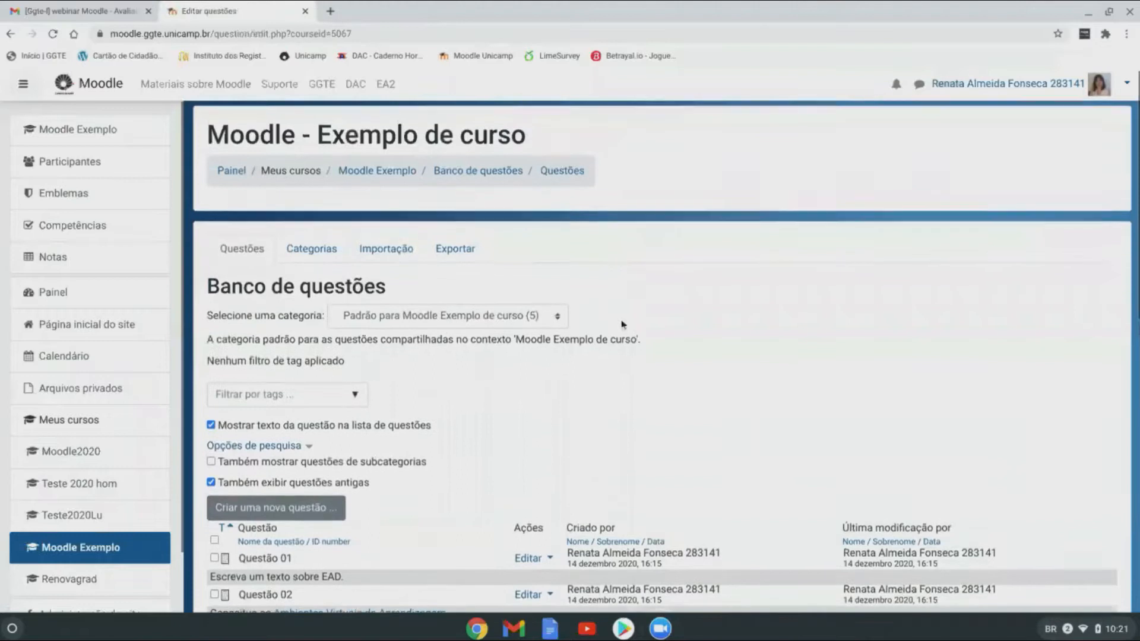
scroll(622, 324, "down", 2)
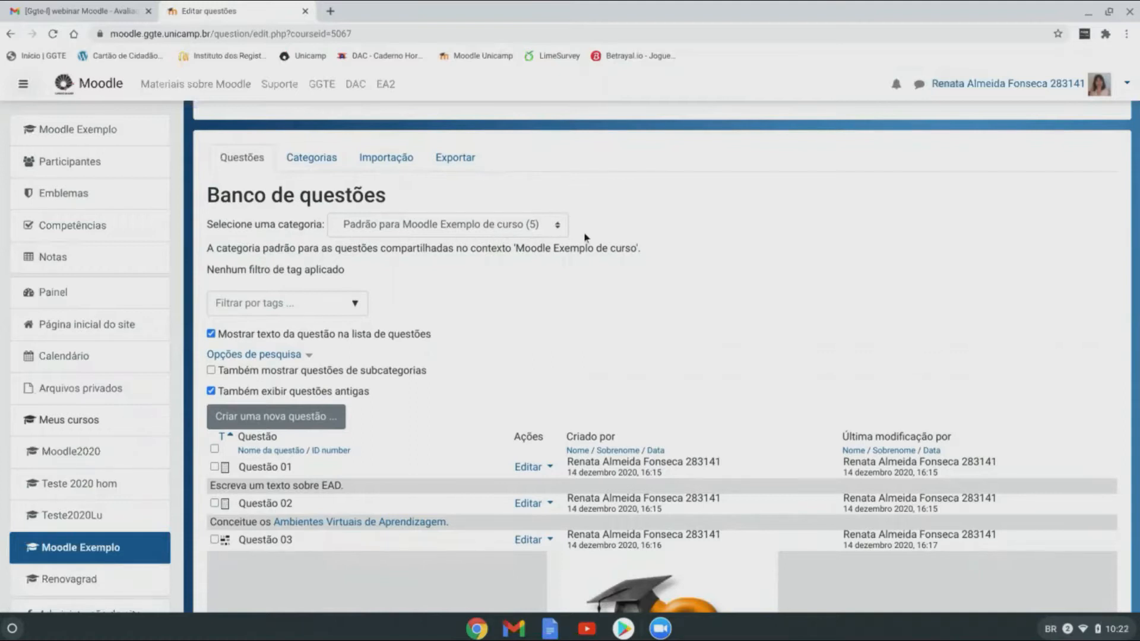
left_click(558, 227)
left_click(558, 227)
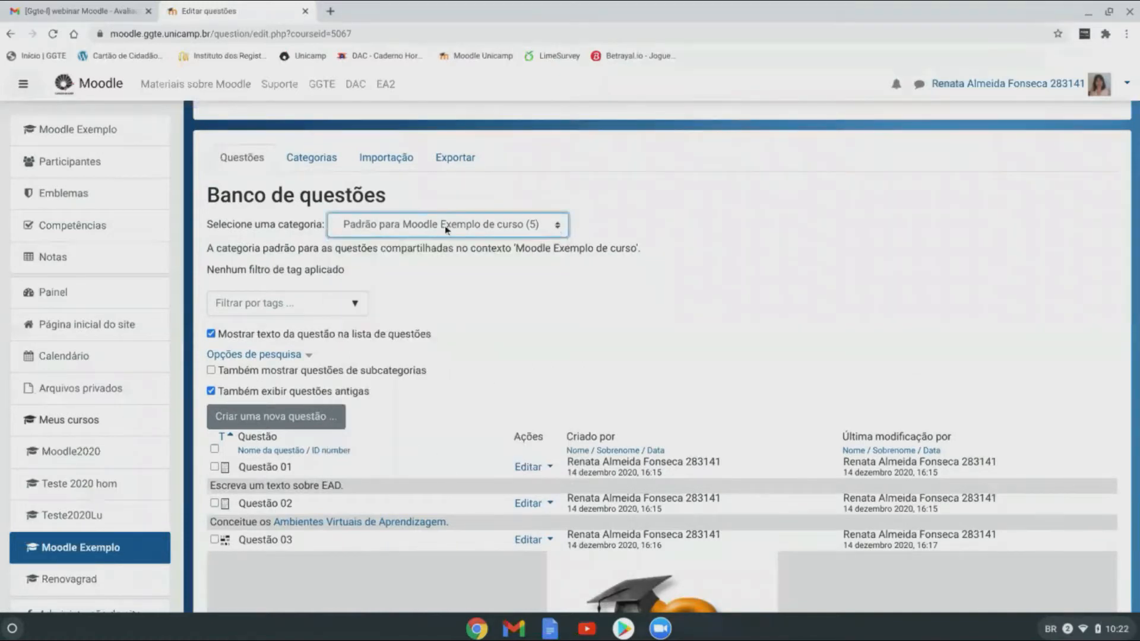
scroll(615, 229, "down", 1)
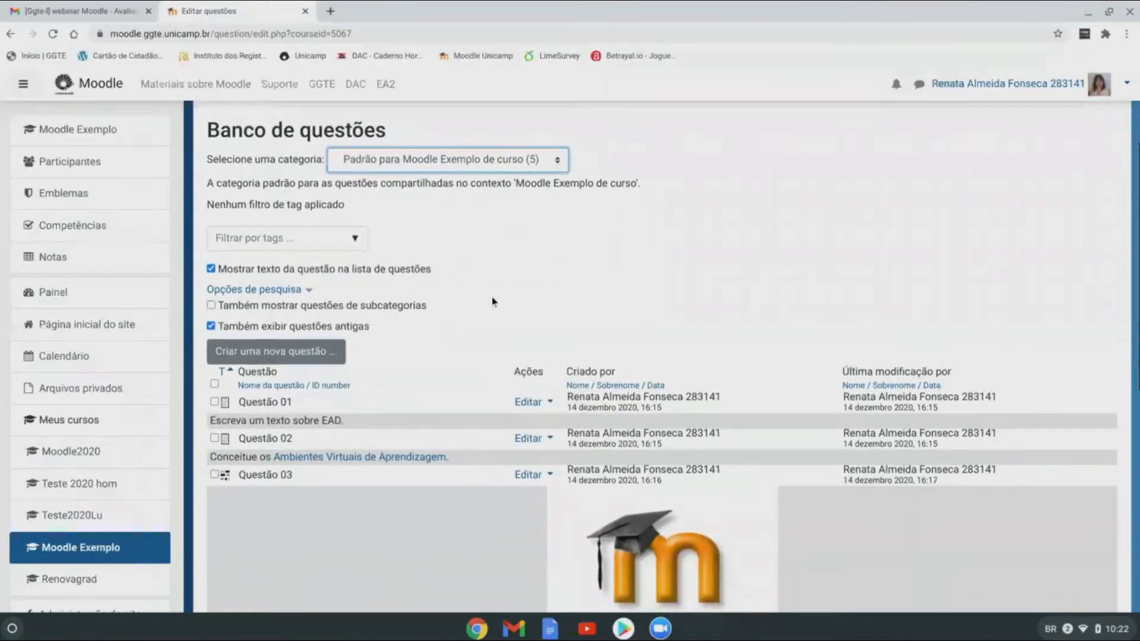
left_click(554, 162)
left_click(554, 163)
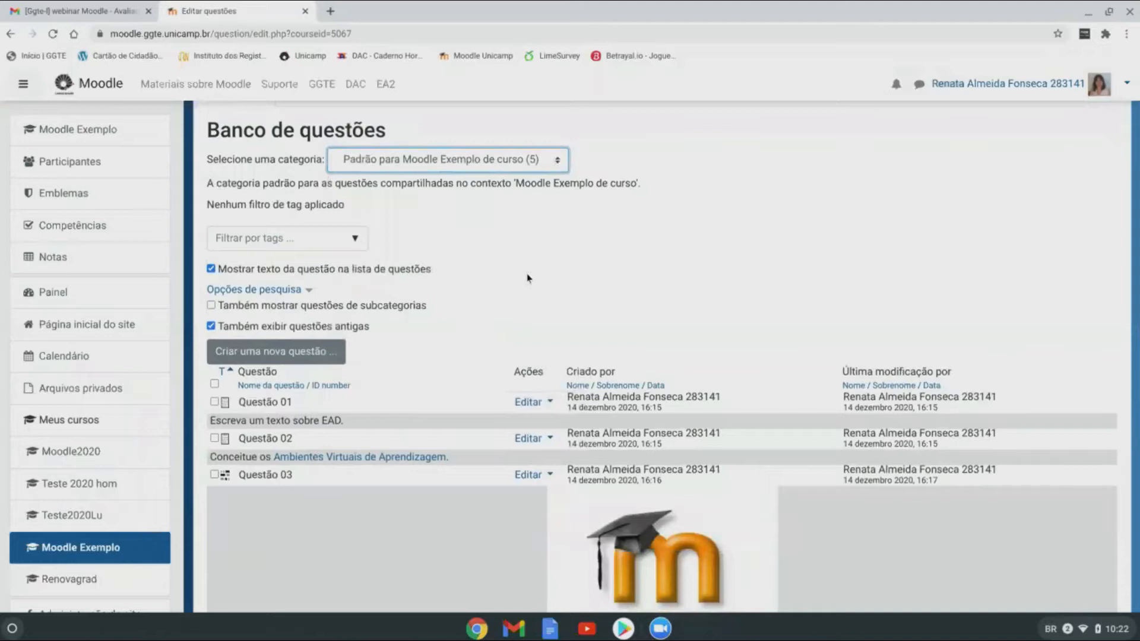
Step: Look through Questão 01 to 05 and bring up Questão 01's Editar menu
scroll(776, 224, "down", 2)
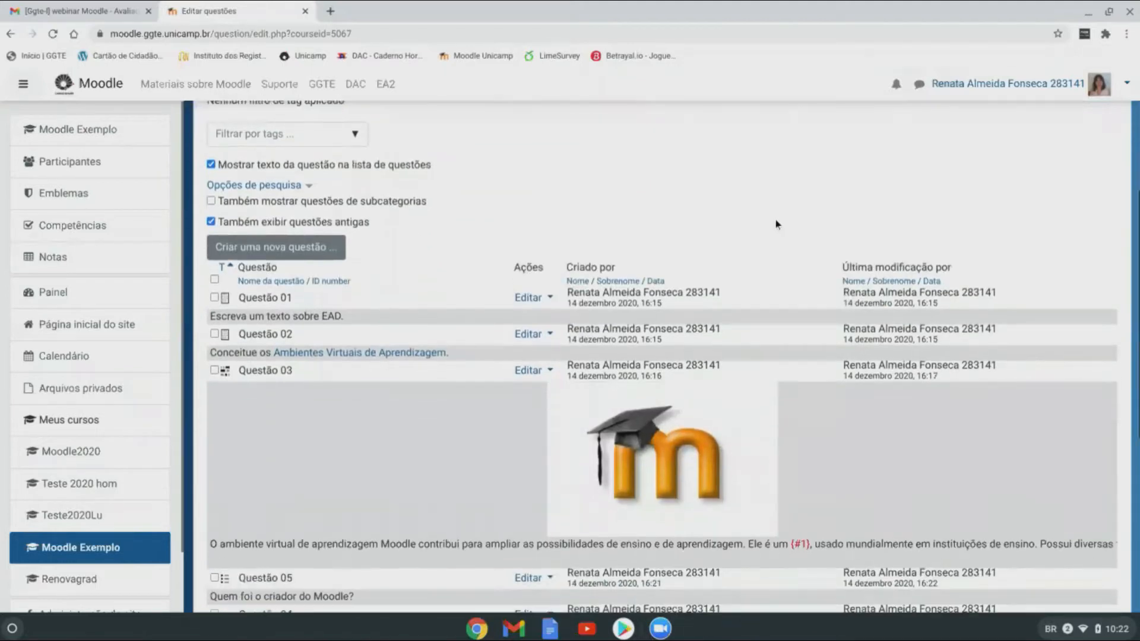
scroll(575, 211, "down", 2)
scroll(576, 210, "down", 2)
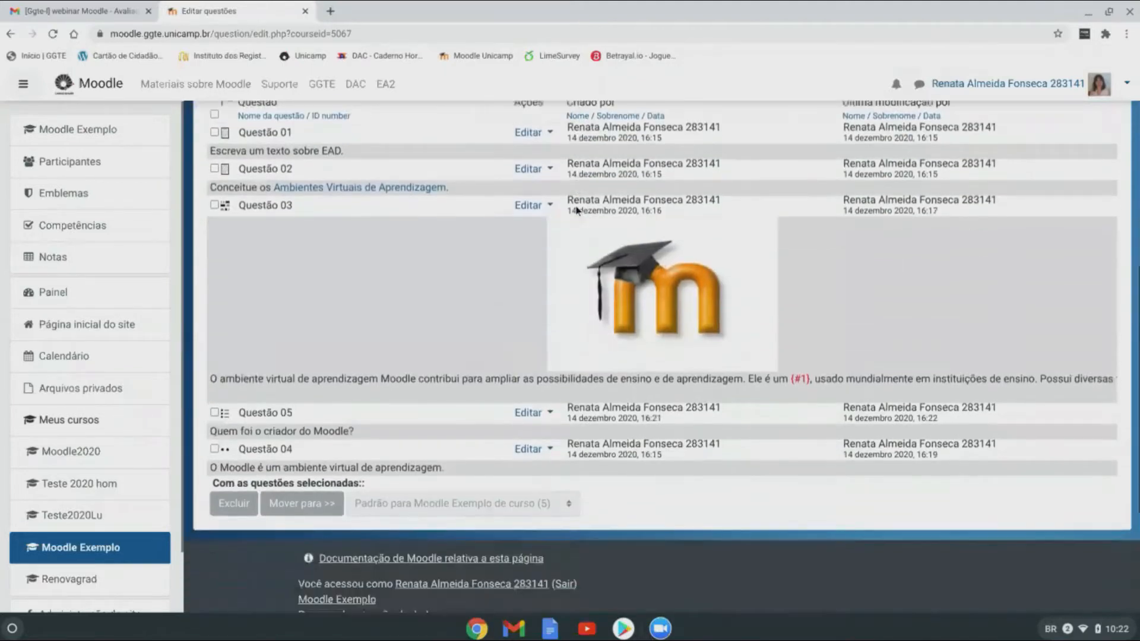
scroll(576, 210, "up", 3)
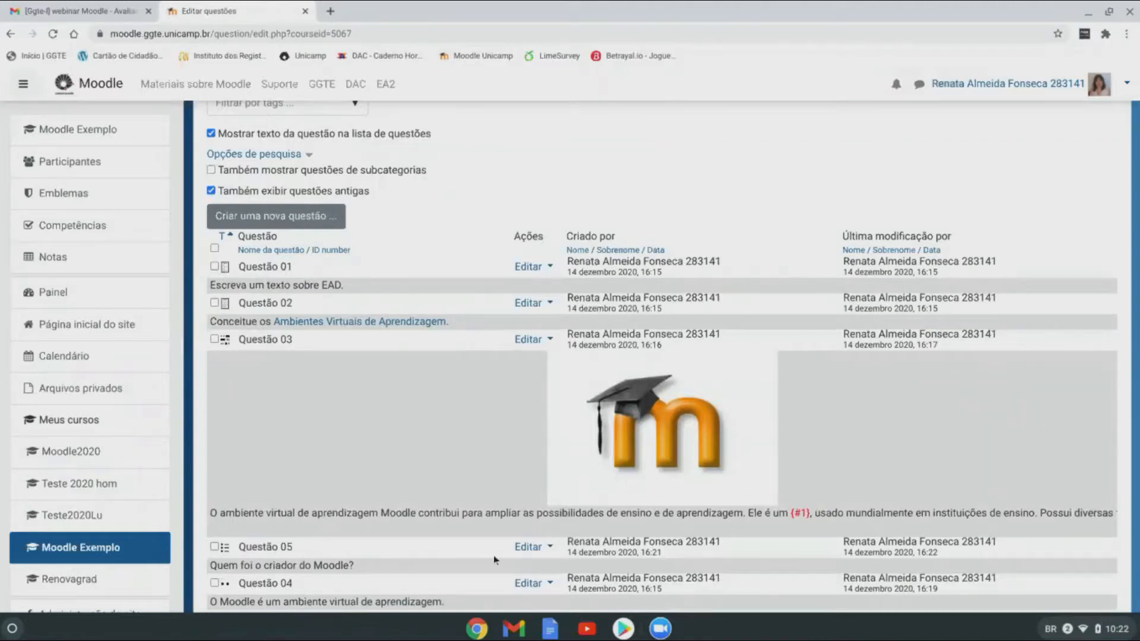
scroll(493, 555, "down", 3)
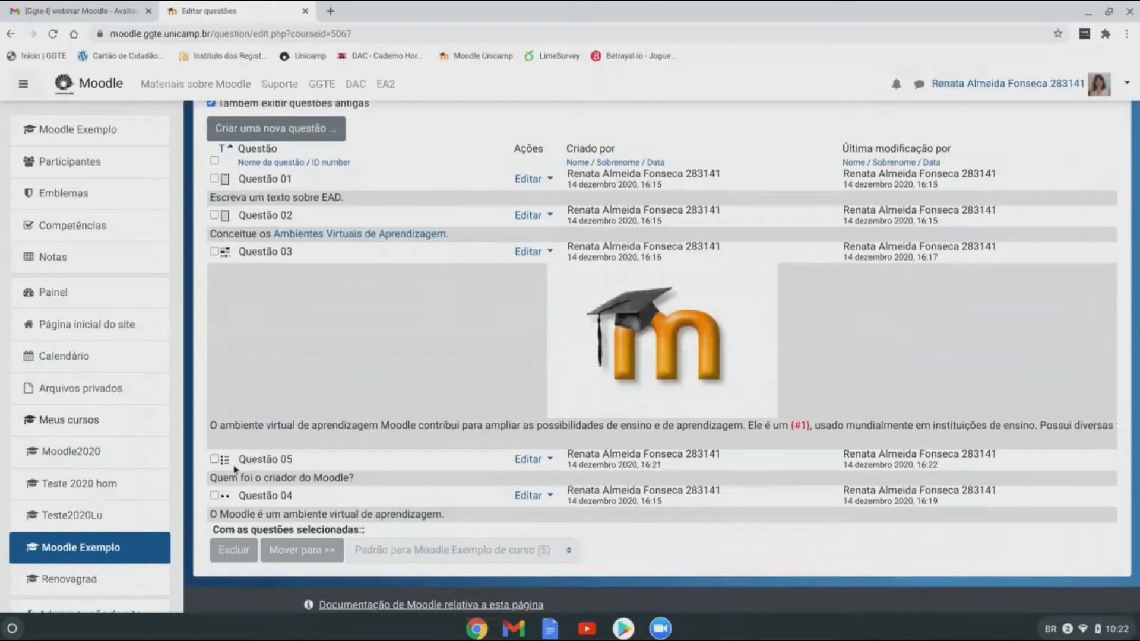
scroll(244, 410, "up", 1)
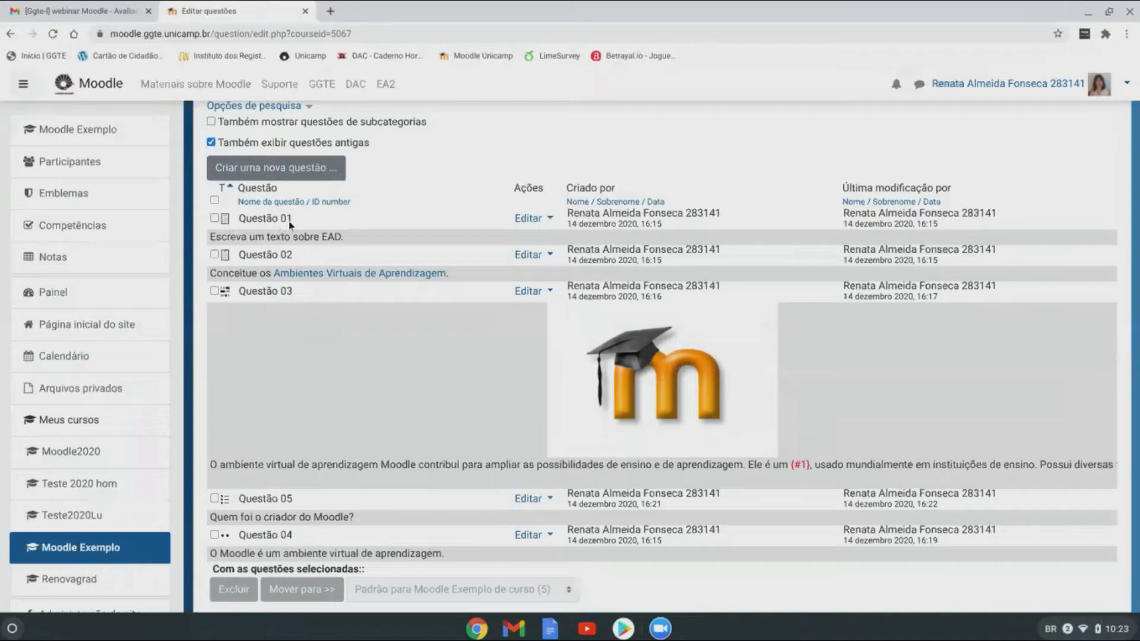
left_click(551, 220)
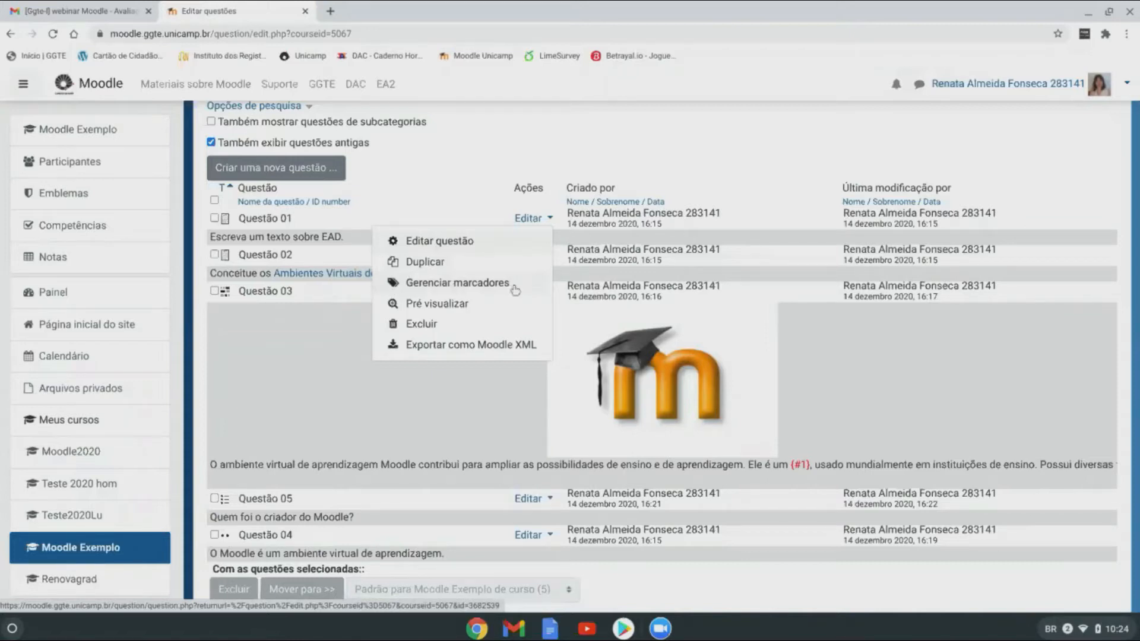
Step: Preview Questão 01 using Pré visualizar from its Editar menu
left_click(447, 309)
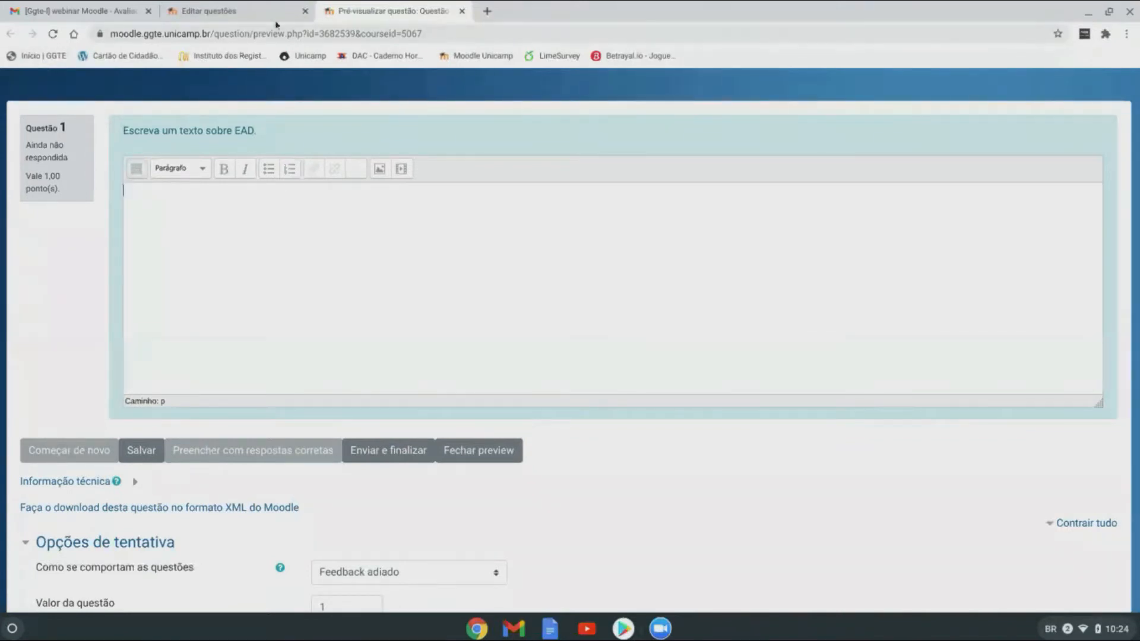
Step: Go back to the Editar questões list and tick Questão 01's checkbox
left_click(258, 12)
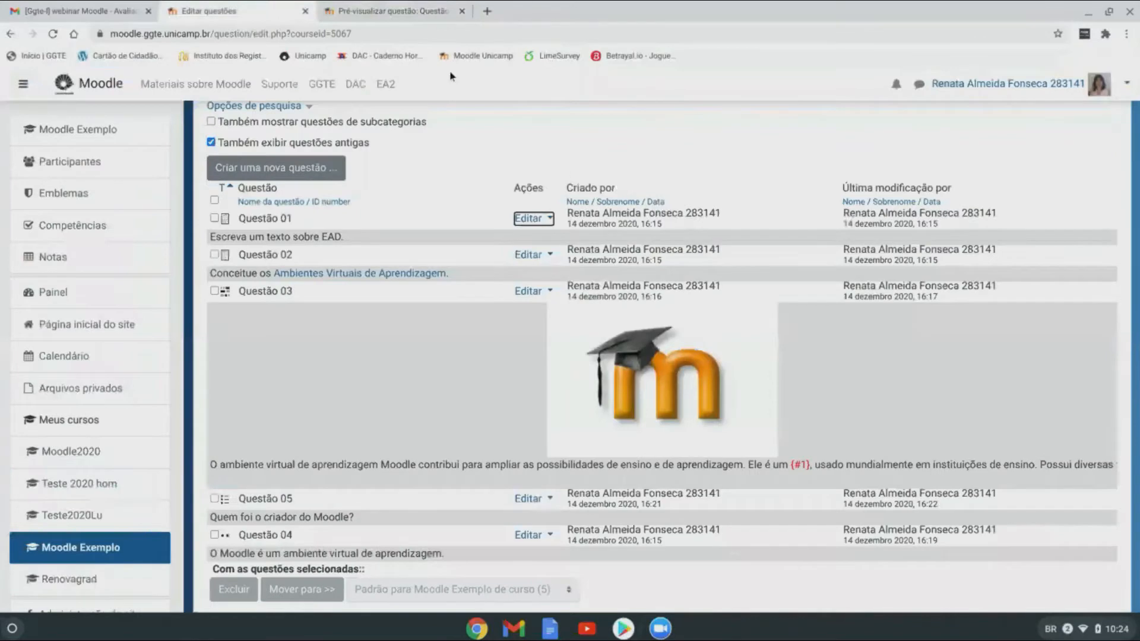
left_click(549, 220)
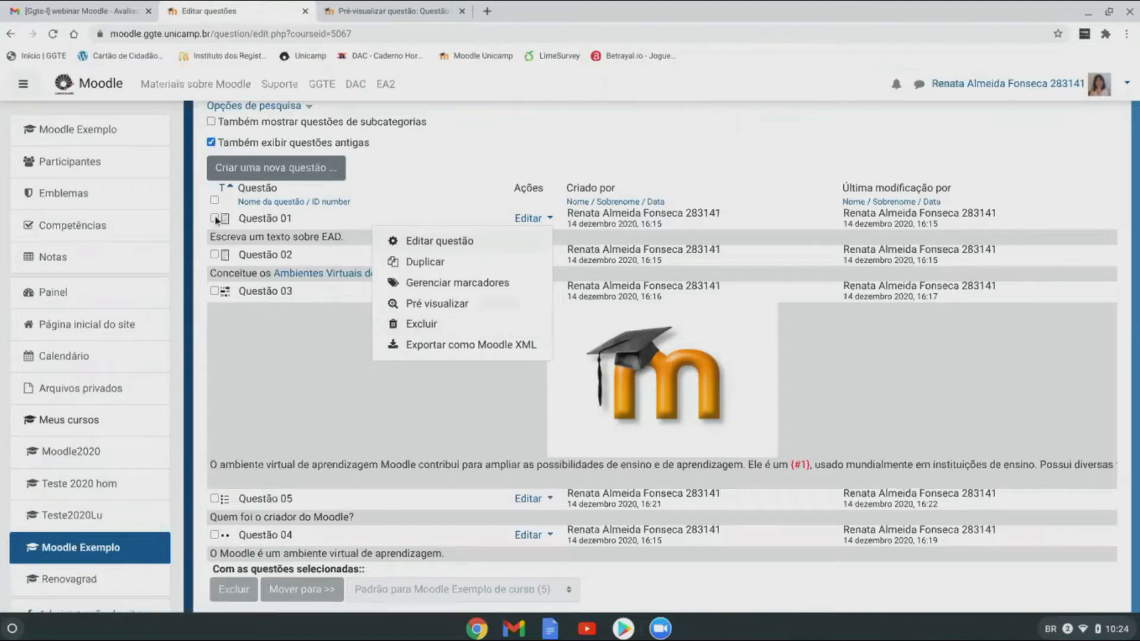
key("Escape")
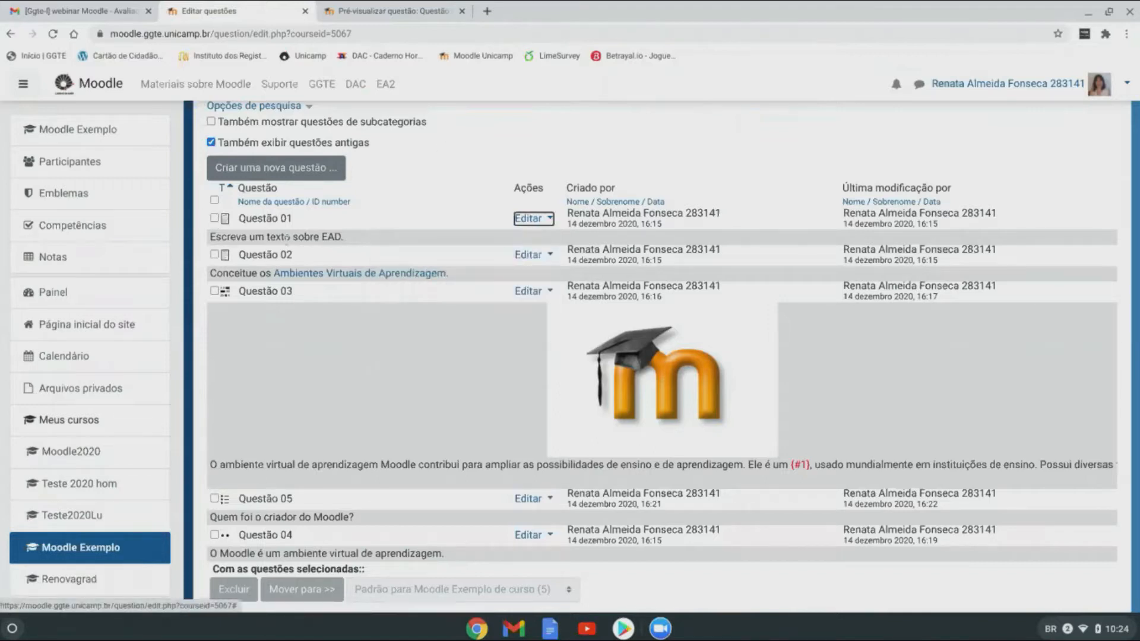
left_click(214, 219)
left_click(550, 219)
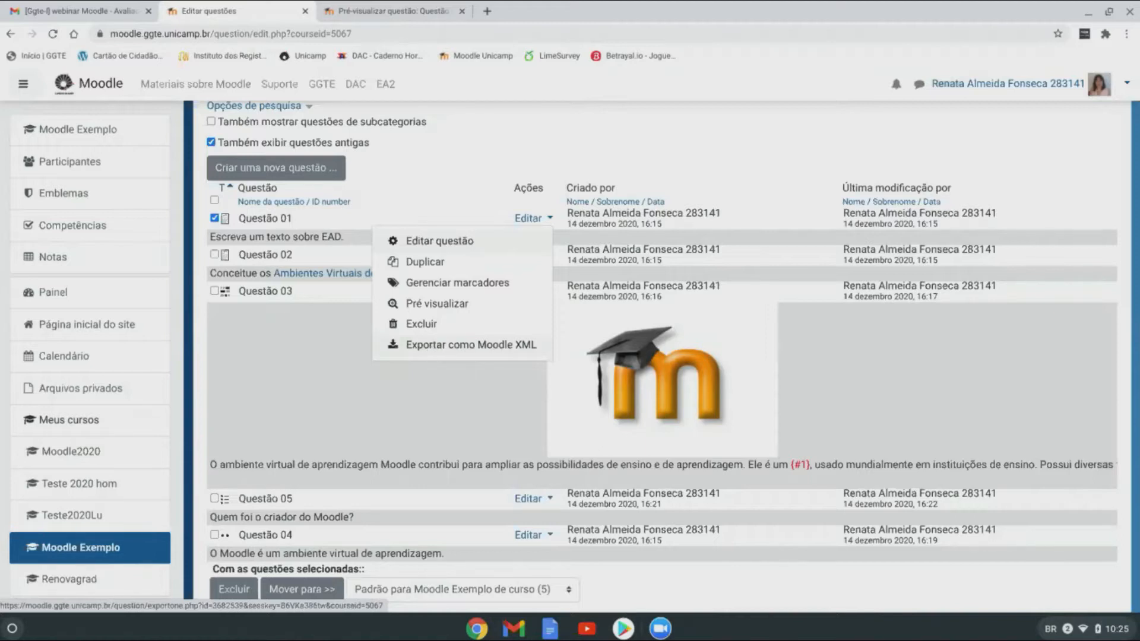
left_click(441, 346)
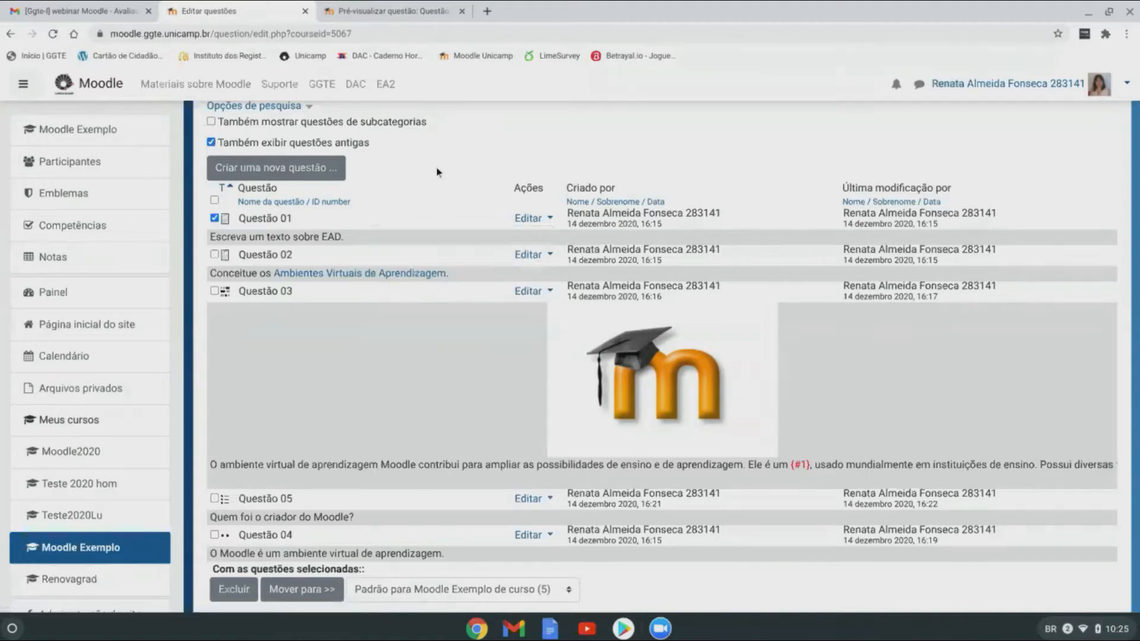
Step: Untick Questão 01 and tick Questão 02 in the question list instead
scroll(437, 167, "up", 4)
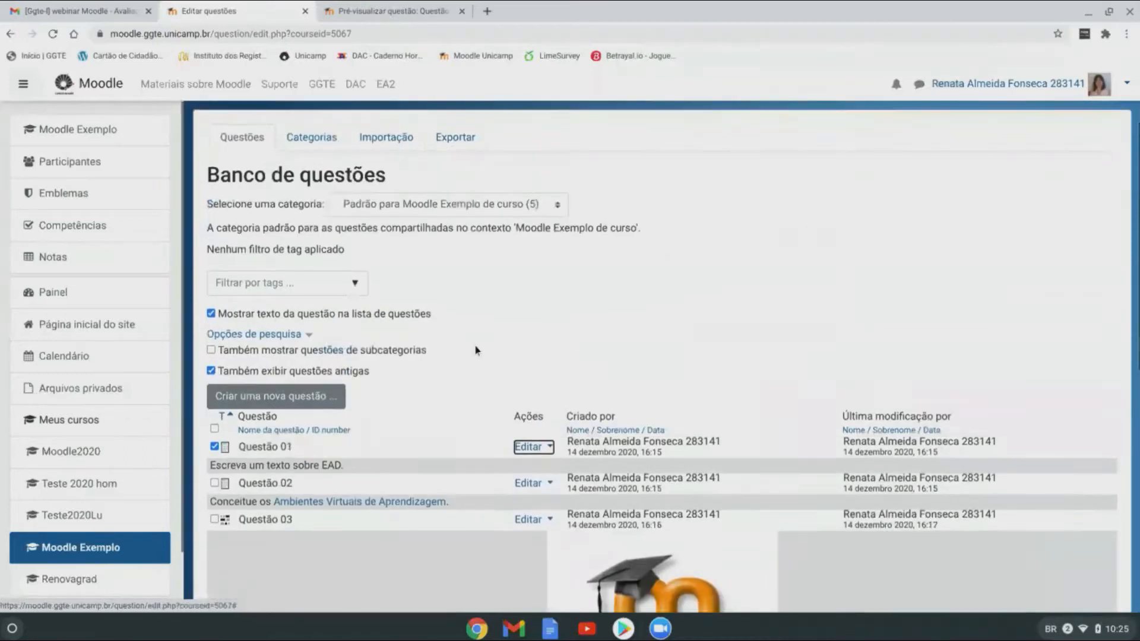
scroll(477, 351, "down", 1)
scroll(477, 350, "down", 2)
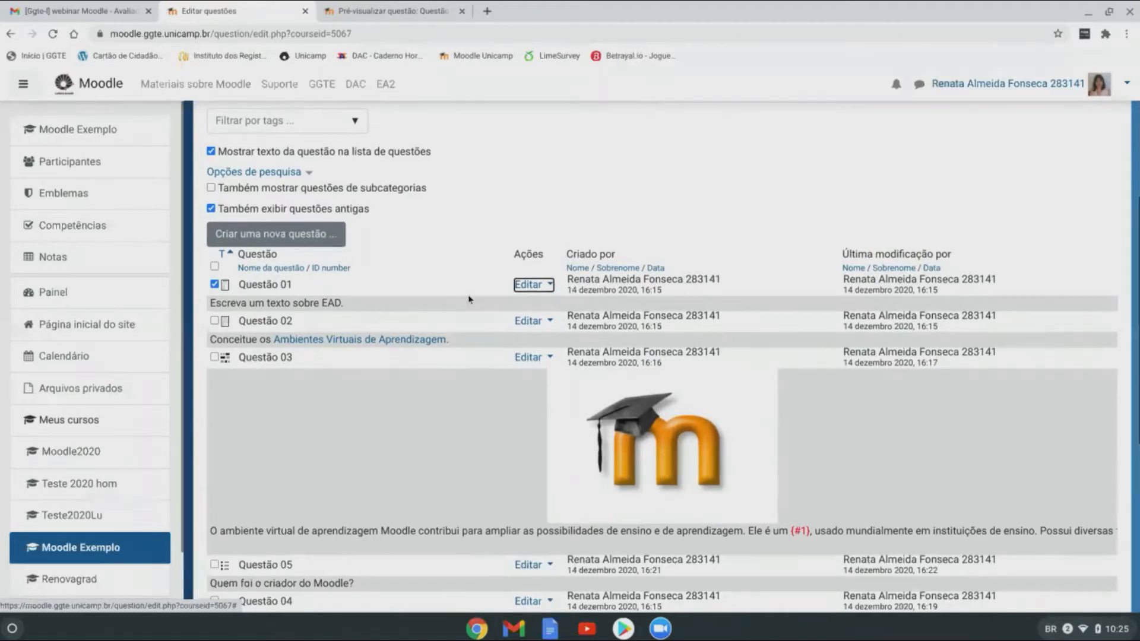
scroll(469, 300, "down", 1)
left_click(215, 218)
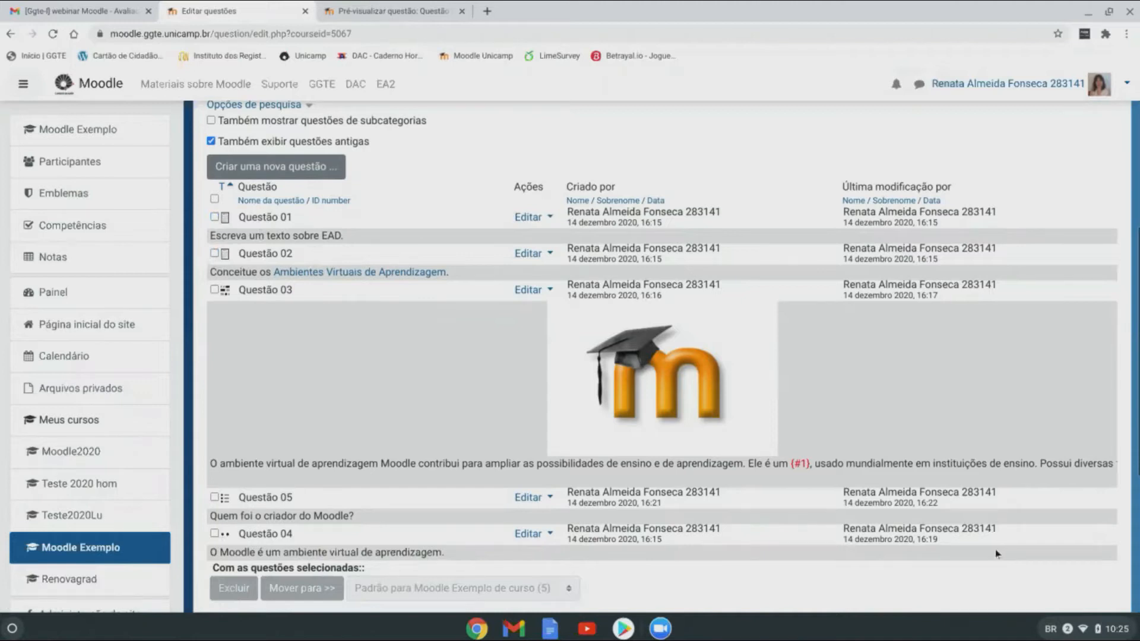
scroll(378, 377, "up", 1)
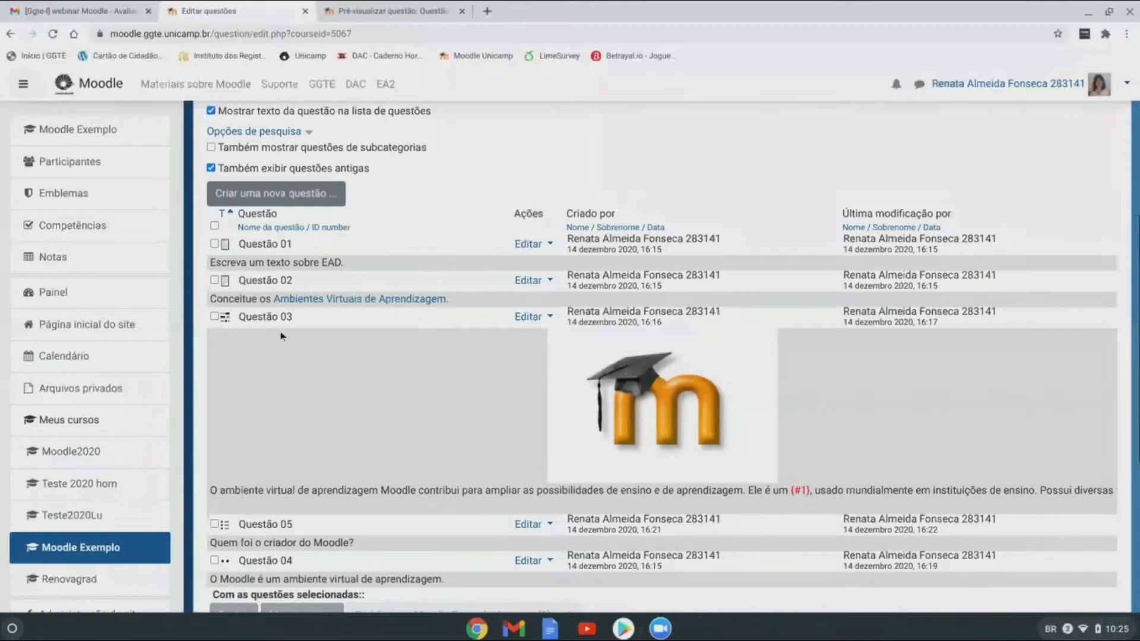
left_click(215, 281)
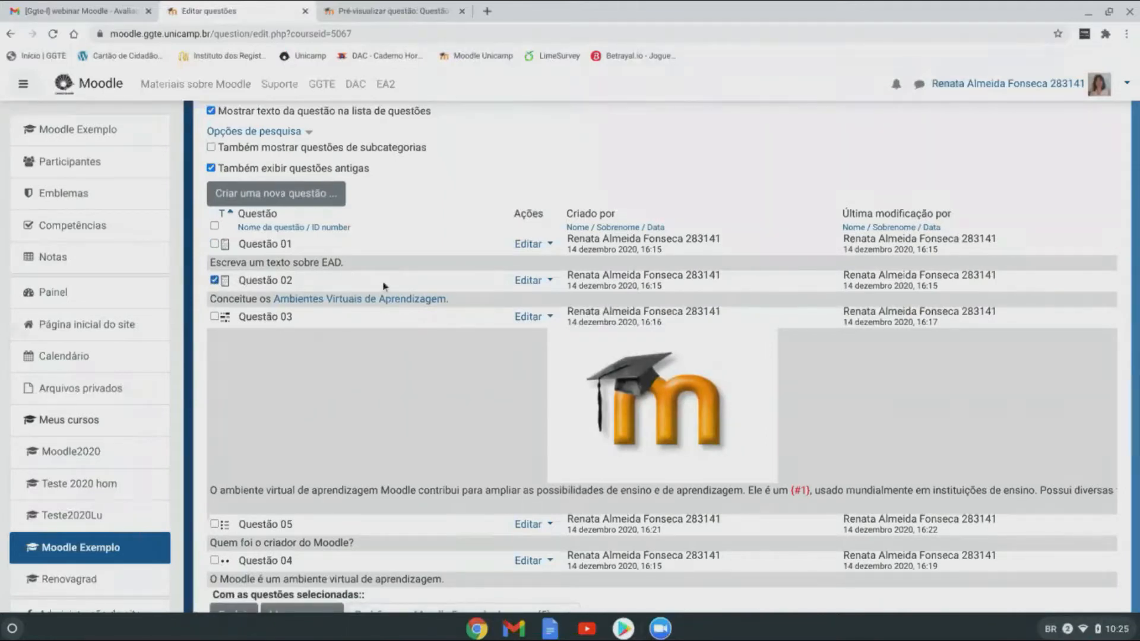
Step: Preview Questão 02, then return to the list and untick Questão 02
left_click(529, 282)
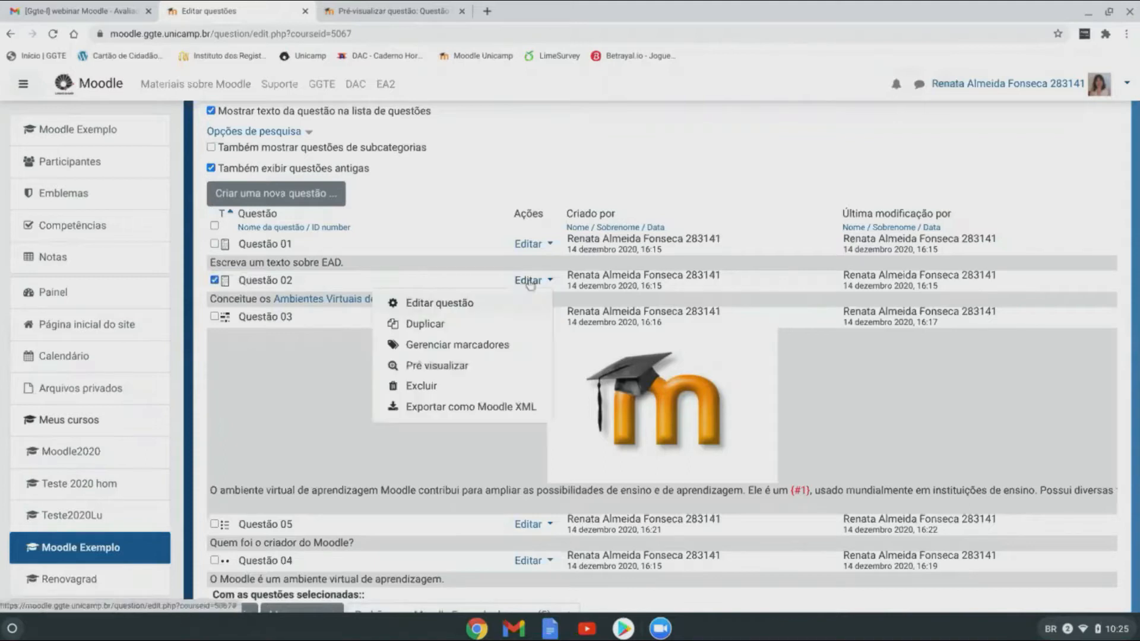
left_click(448, 367)
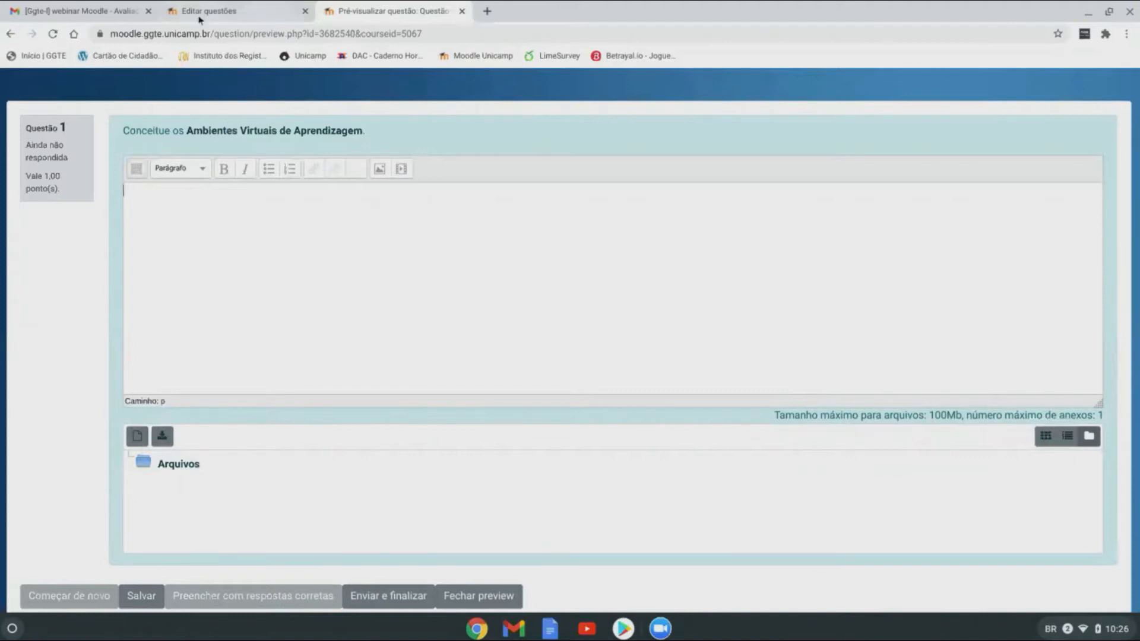
left_click(236, 14)
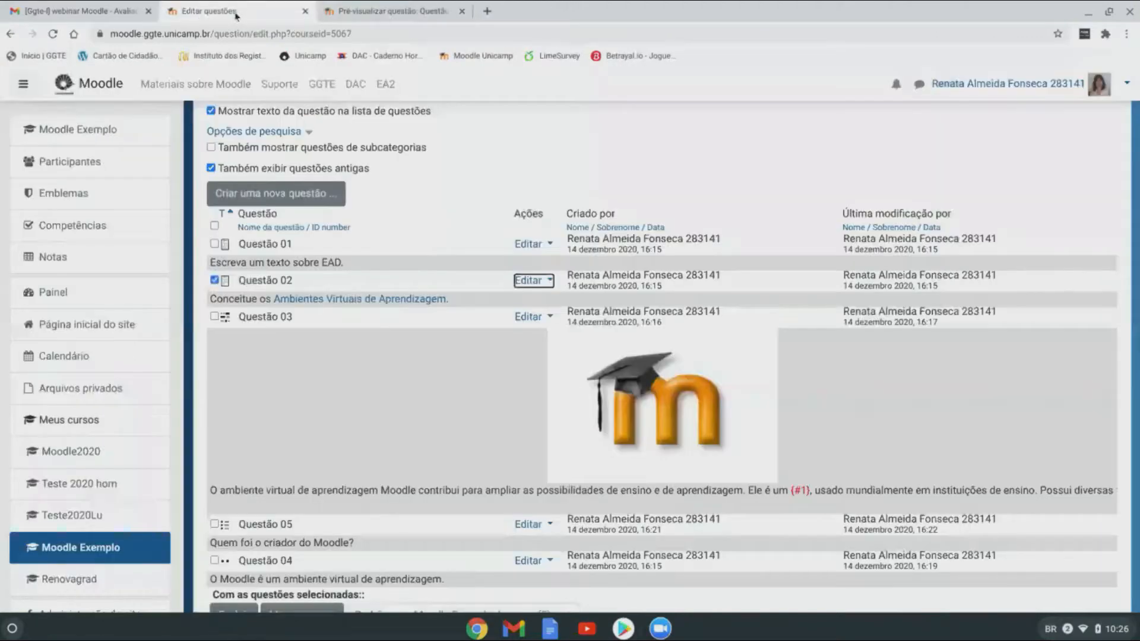
left_click(215, 283)
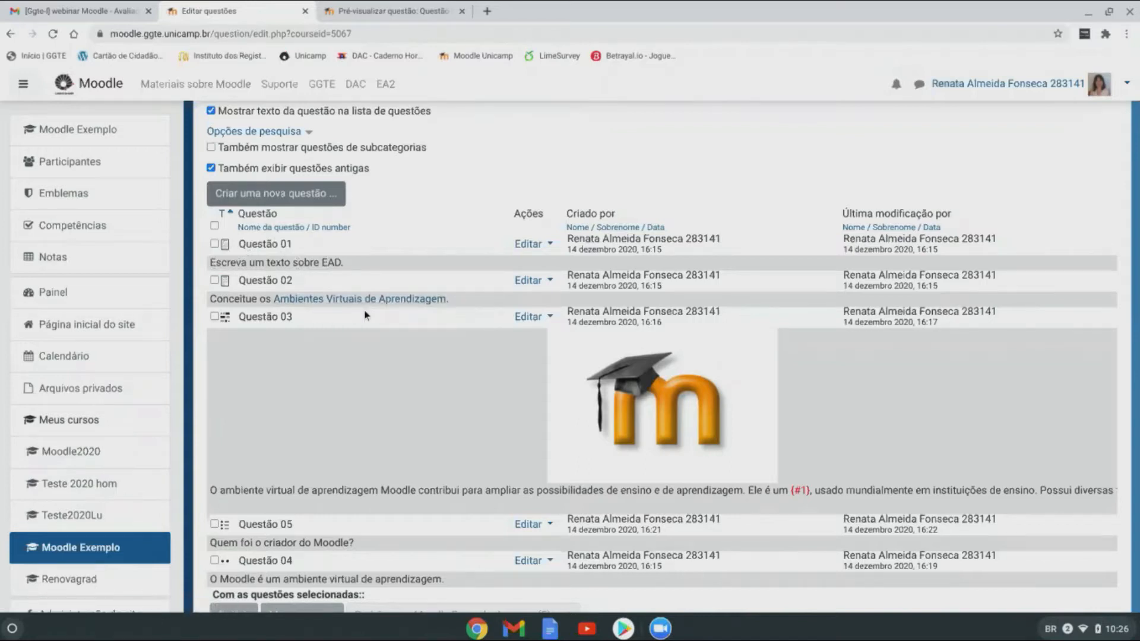
Step: Preview Questão 03, check its blank's answer choices like 'Software livre', then go back to the list
scroll(364, 316, "down", 2)
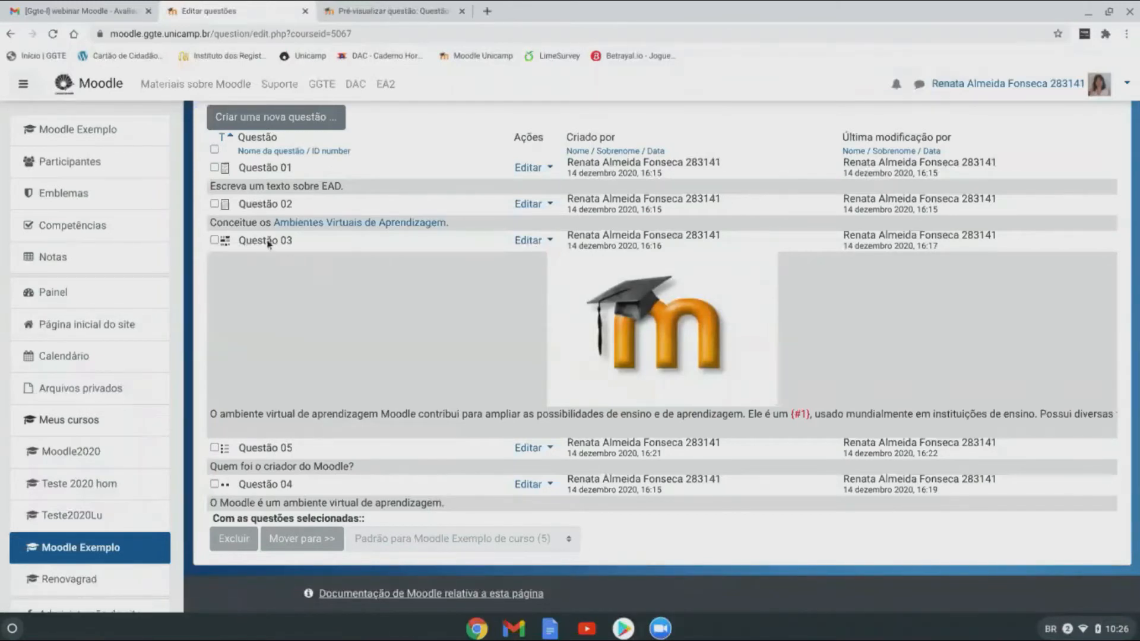
left_click(530, 241)
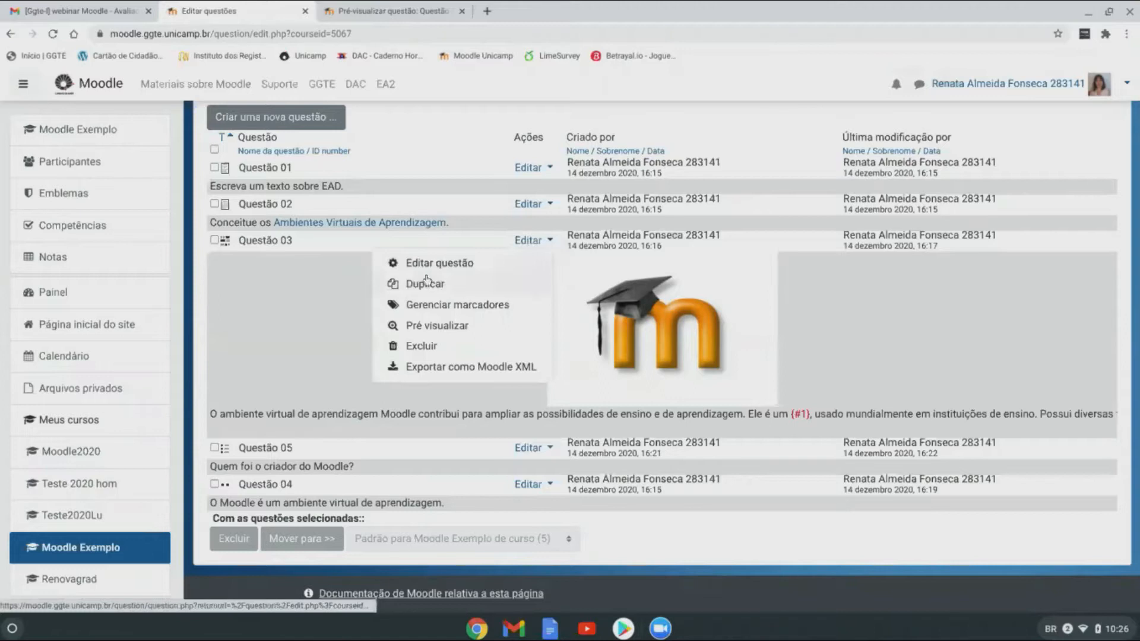
left_click(440, 328)
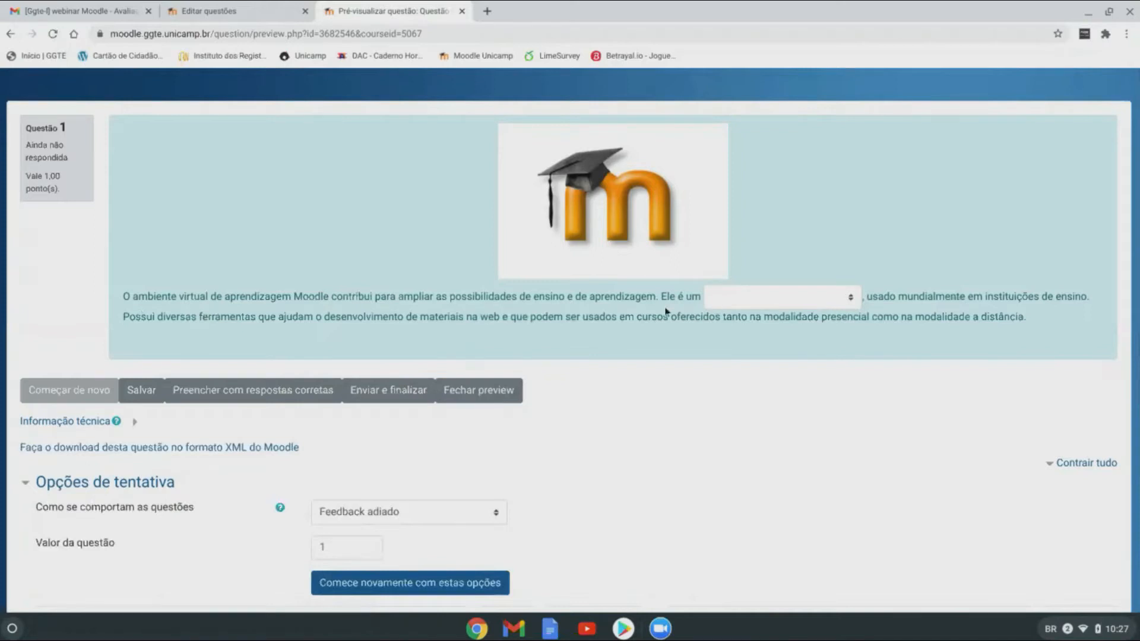
left_click(851, 297)
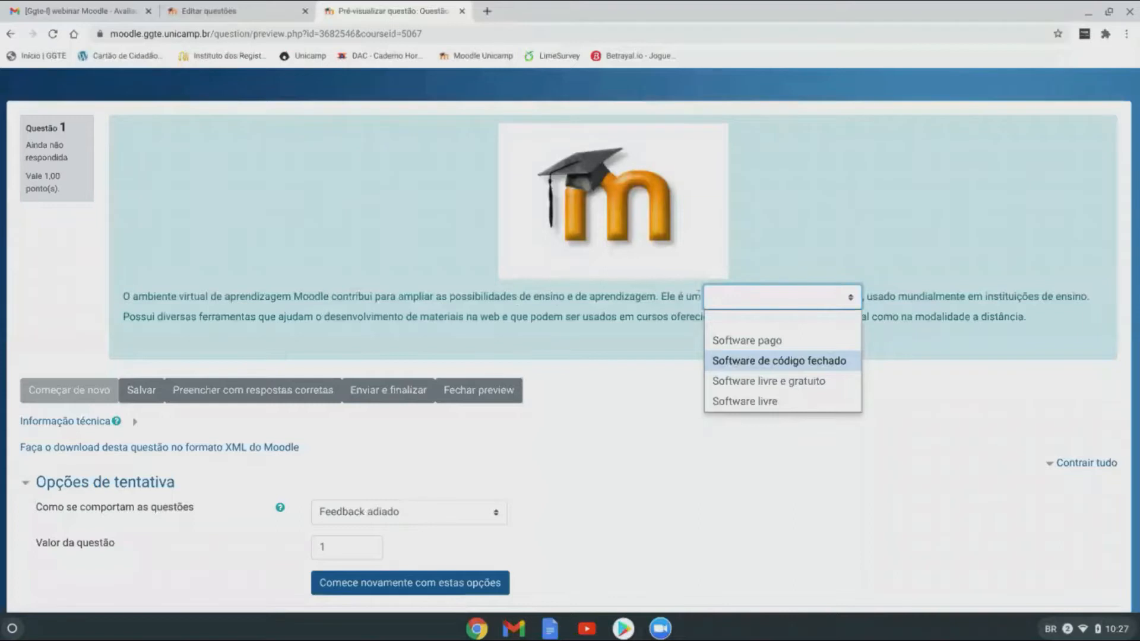
left_click(836, 299)
left_click(849, 297)
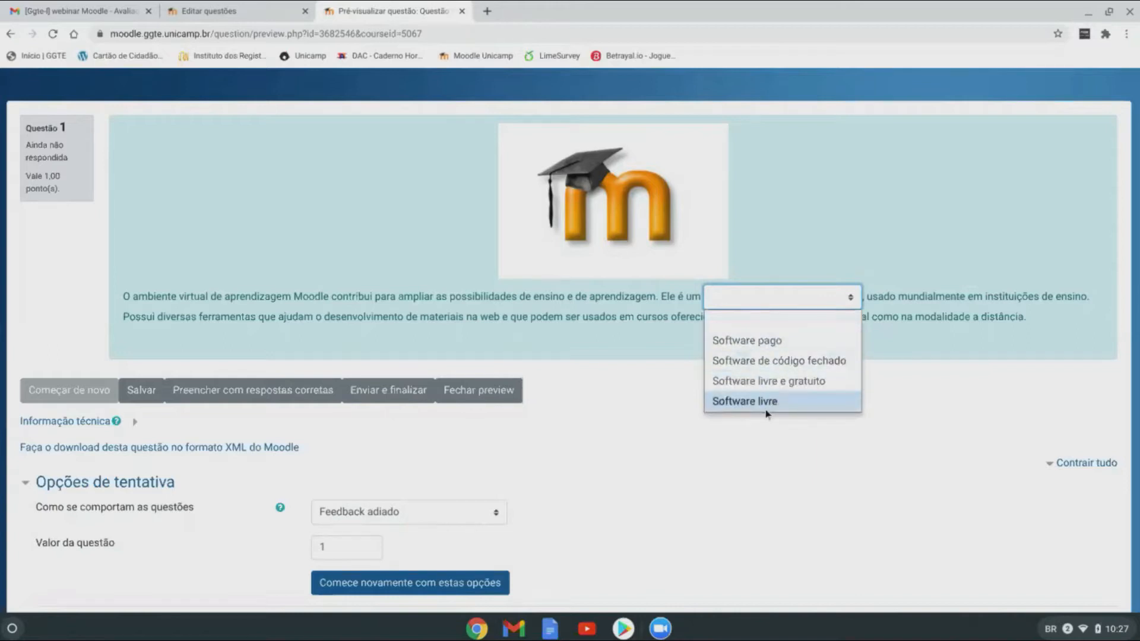
left_click(643, 319)
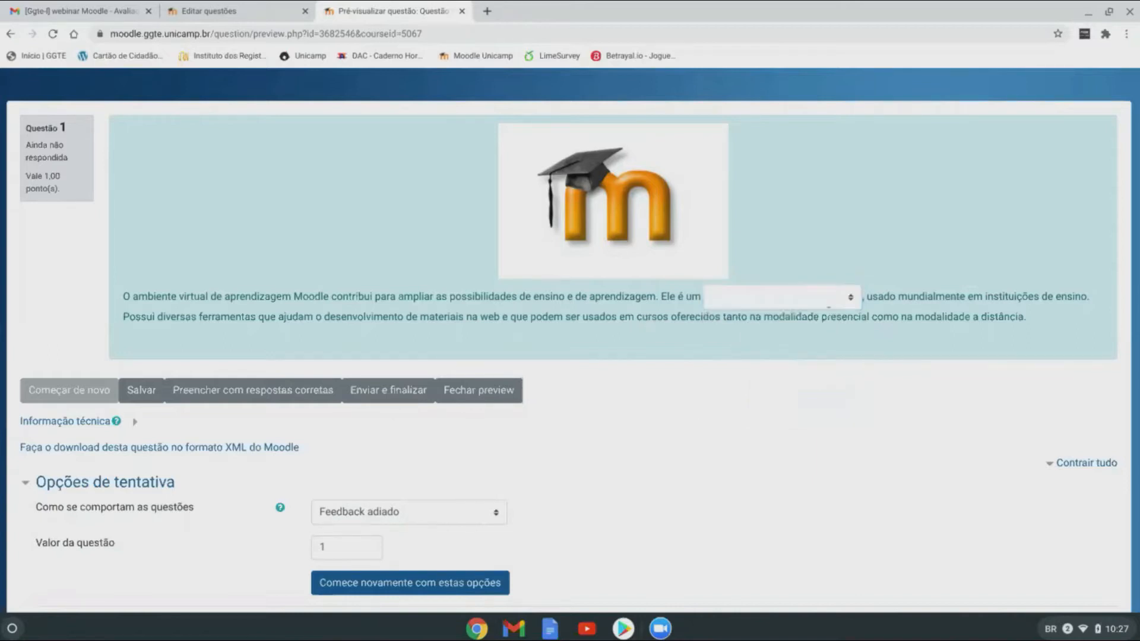
left_click(263, 15)
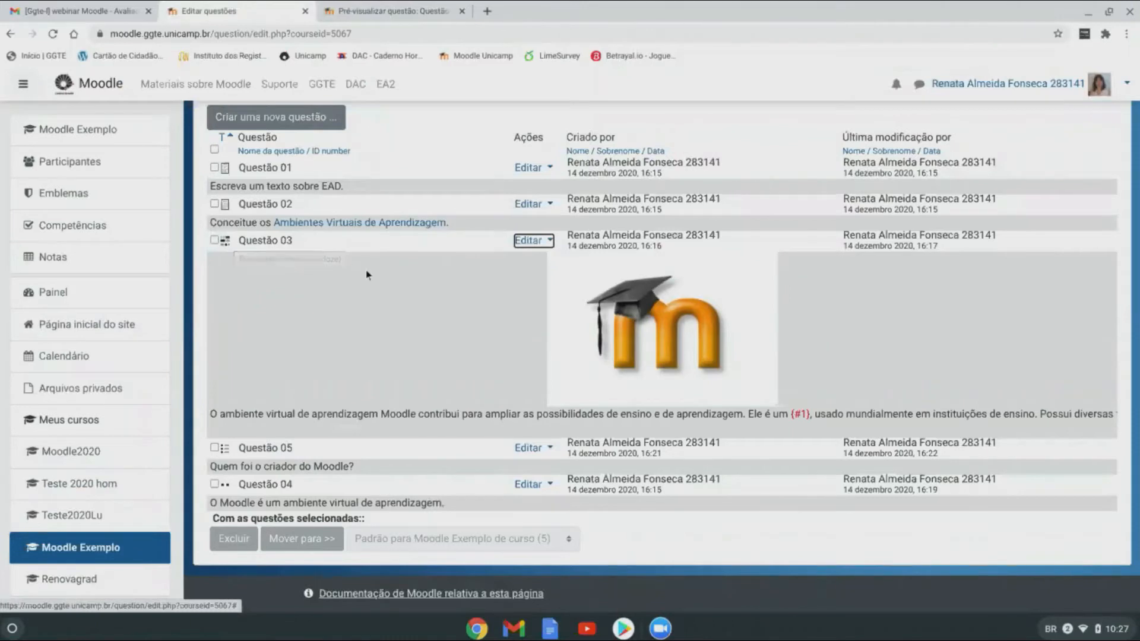
Step: Preview true/false Questão 04 ('O Moodle é um ambiente virtual de aprendizagem.') and return to the question list
scroll(367, 273, "down", 1)
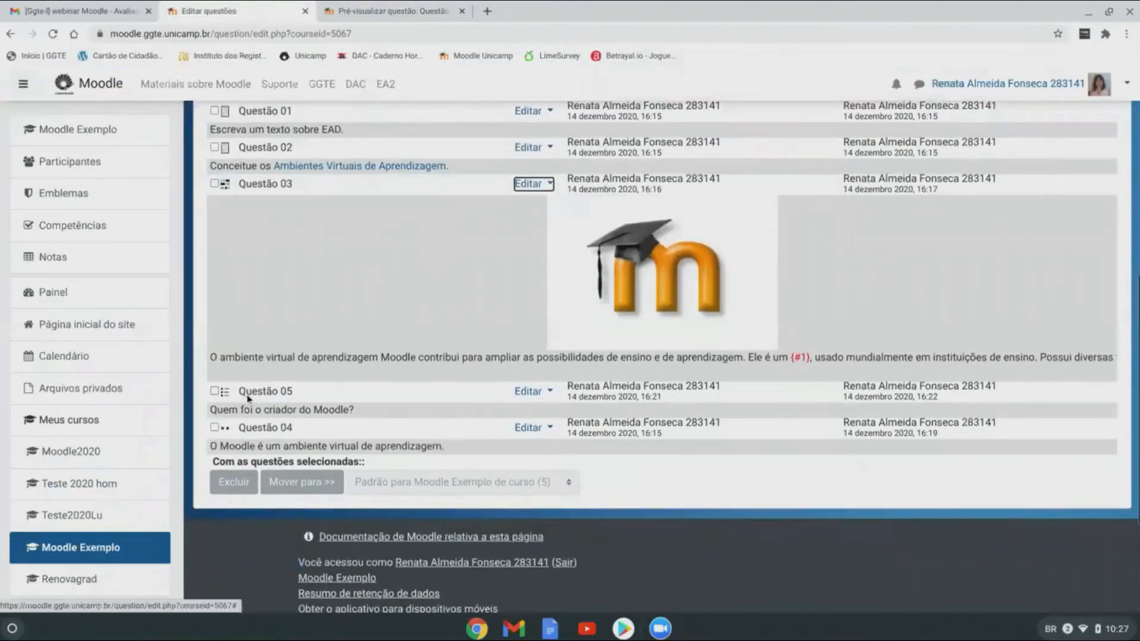
left_click(529, 428)
left_click(424, 447)
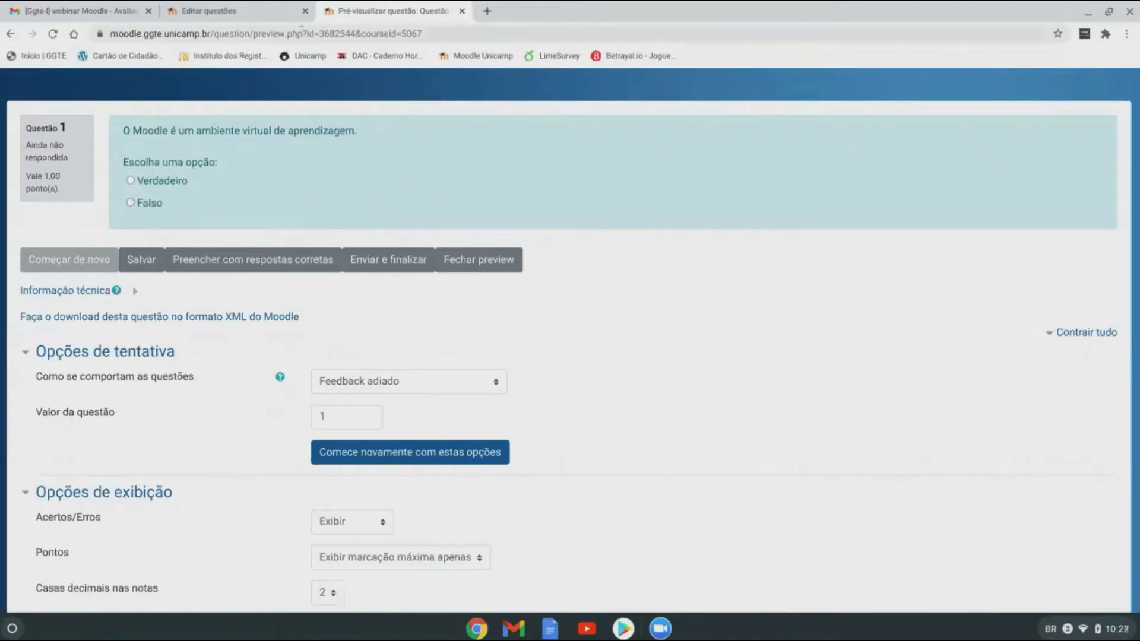
left_click(258, 13)
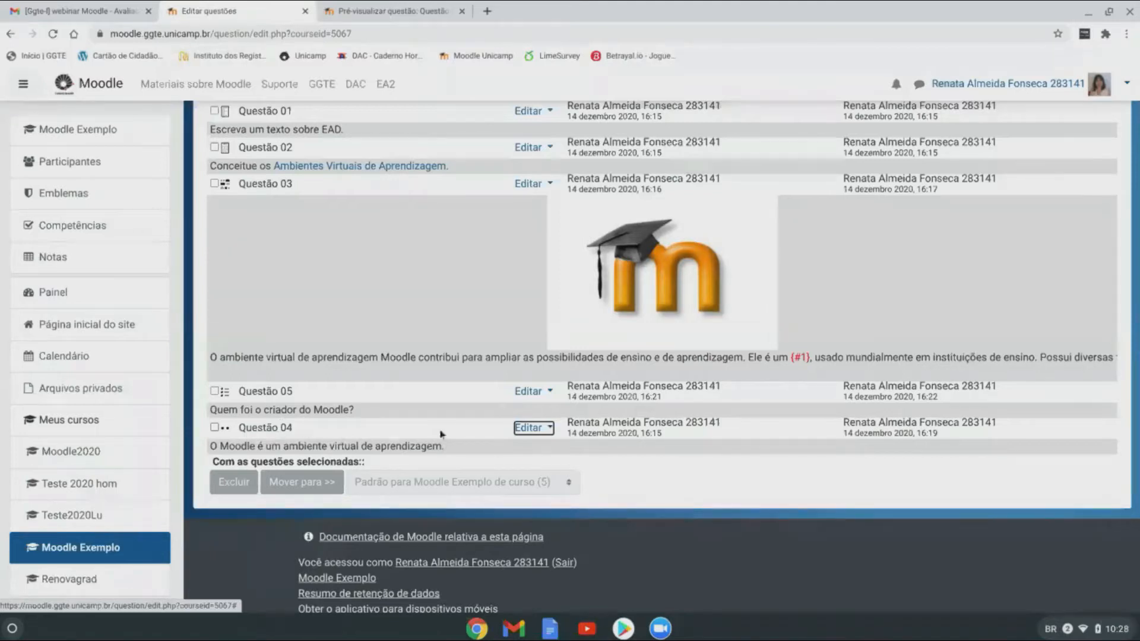
Step: Preview Questão 05, with options from Steve Jobs to Martin Dougiamas, then return to the question bank
left_click(537, 393)
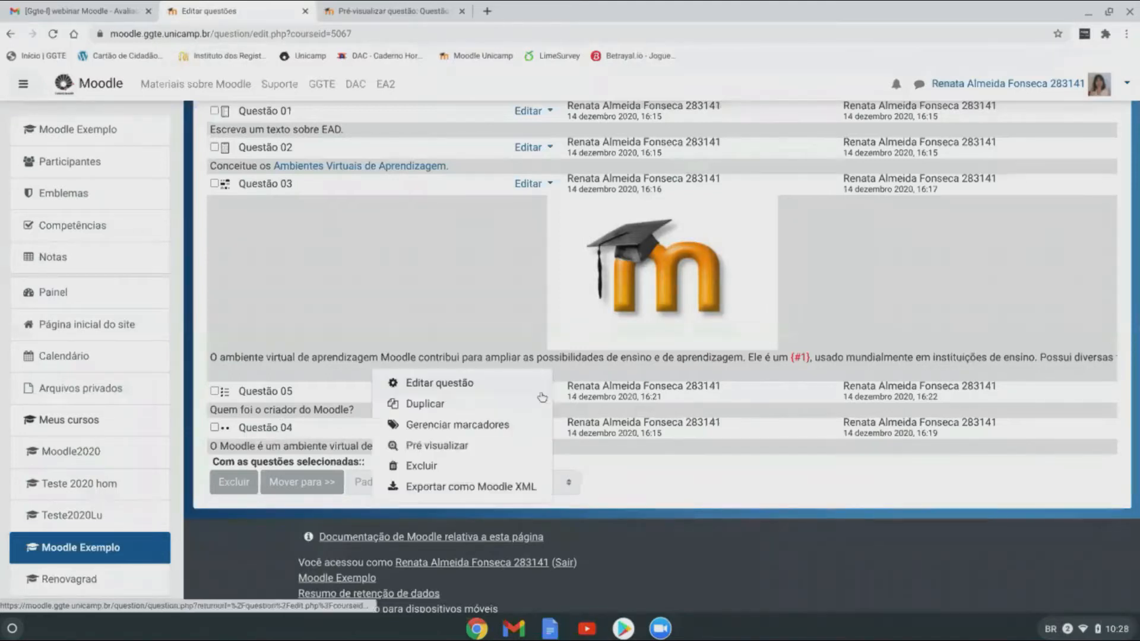
left_click(449, 446)
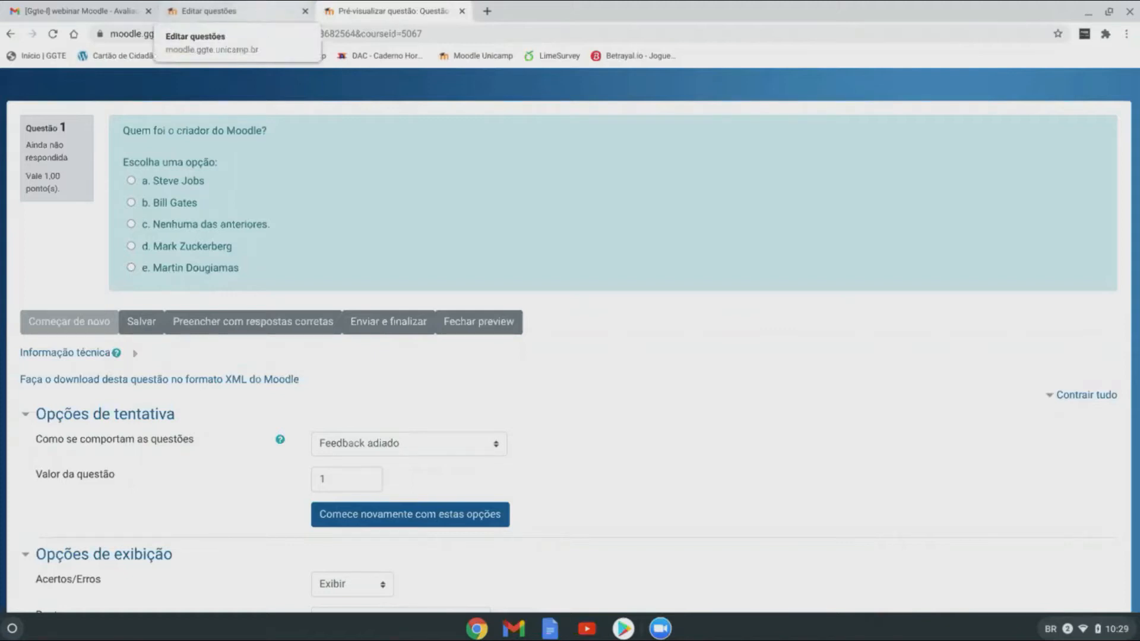
left_click(262, 11)
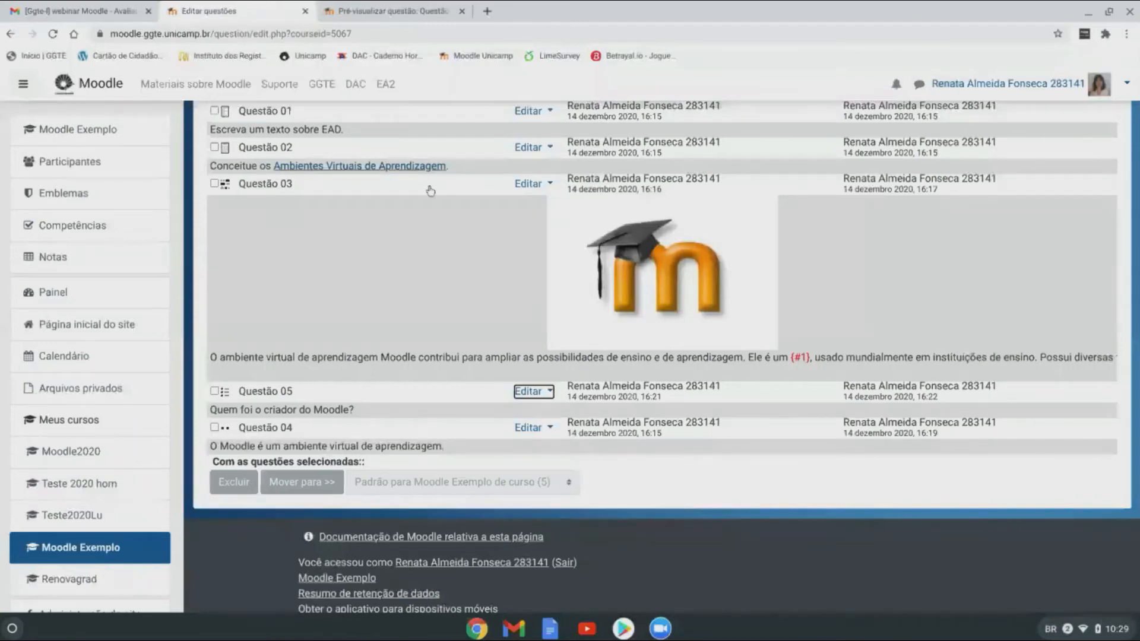
Step: Begin a new question in the default category and select the Verdadeiro/Falso type
scroll(356, 307, "up", 1)
scroll(356, 305, "up", 1)
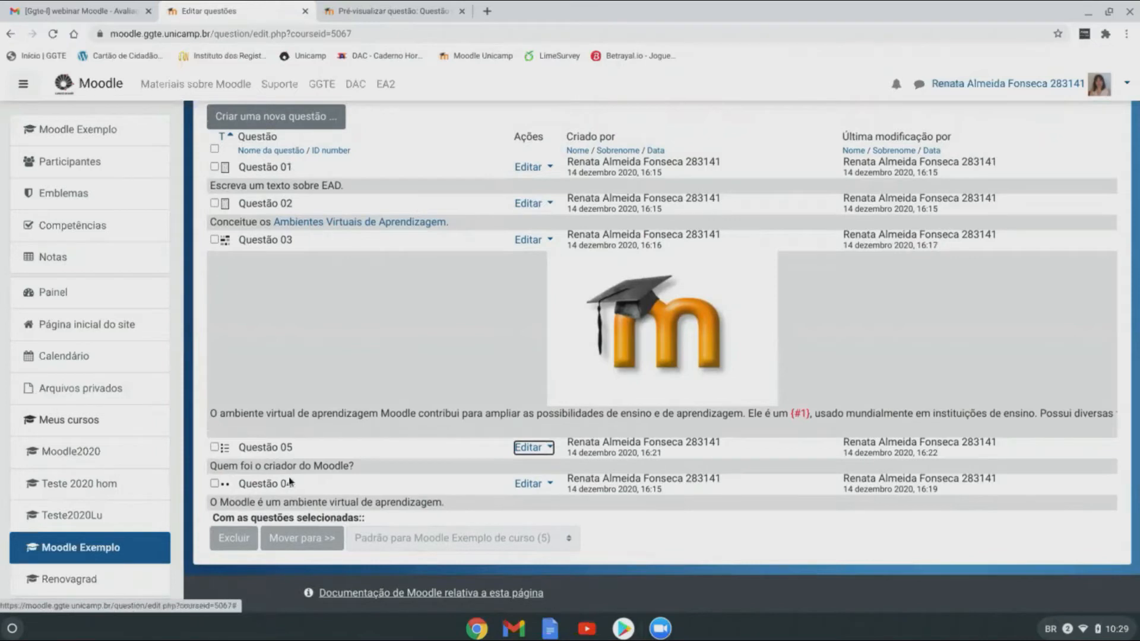
scroll(522, 343, "up", 1)
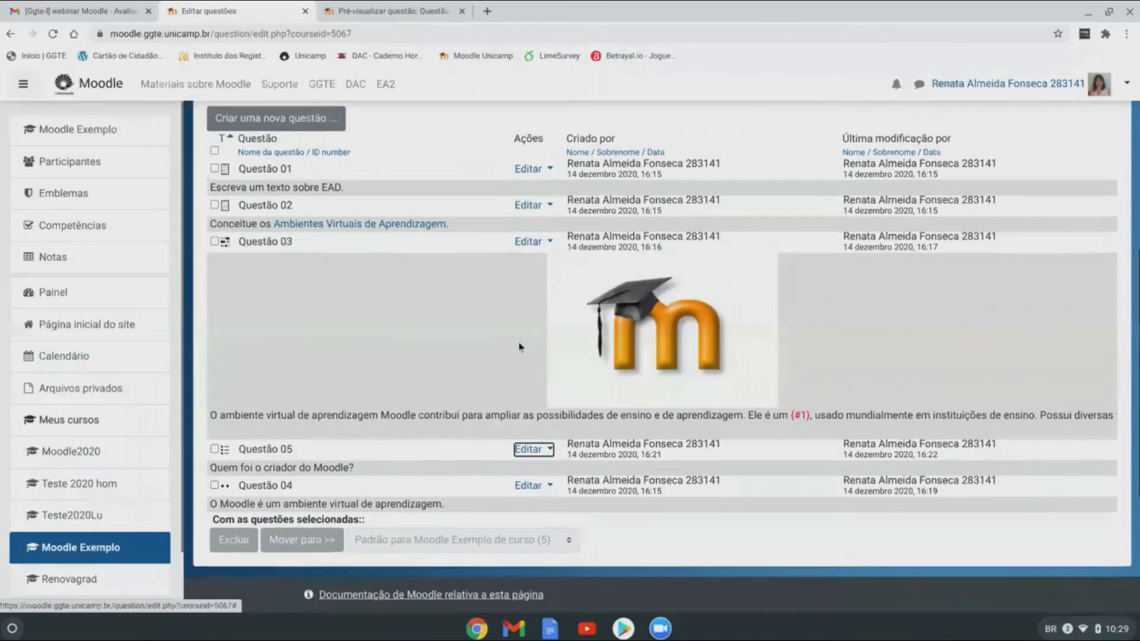
scroll(523, 344, "up", 2)
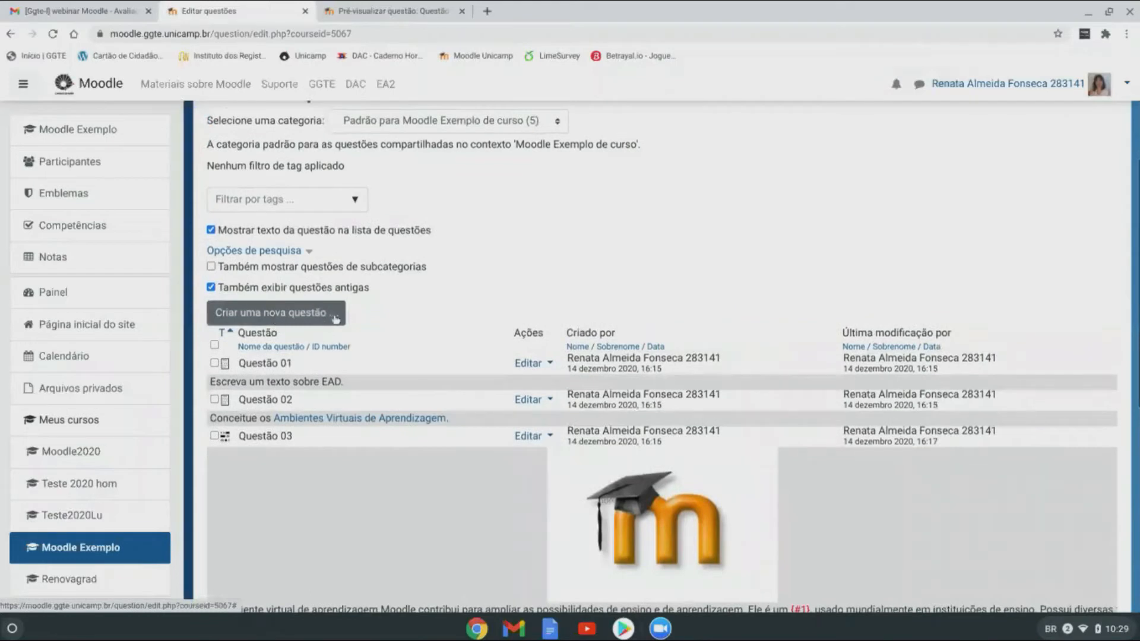
left_click(270, 315)
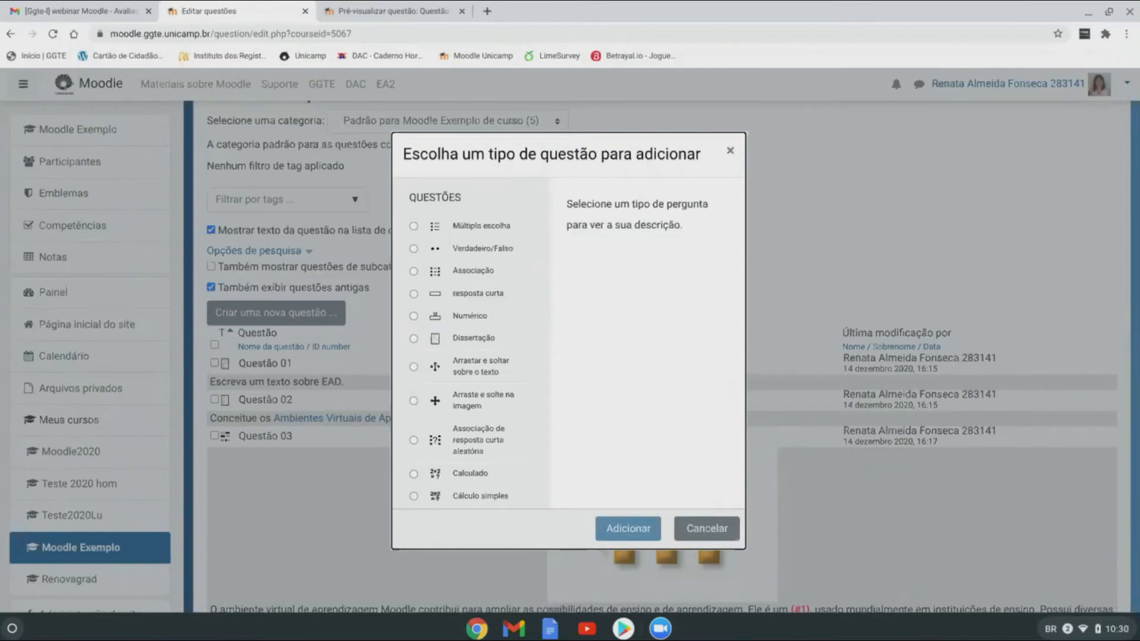
left_click(414, 249)
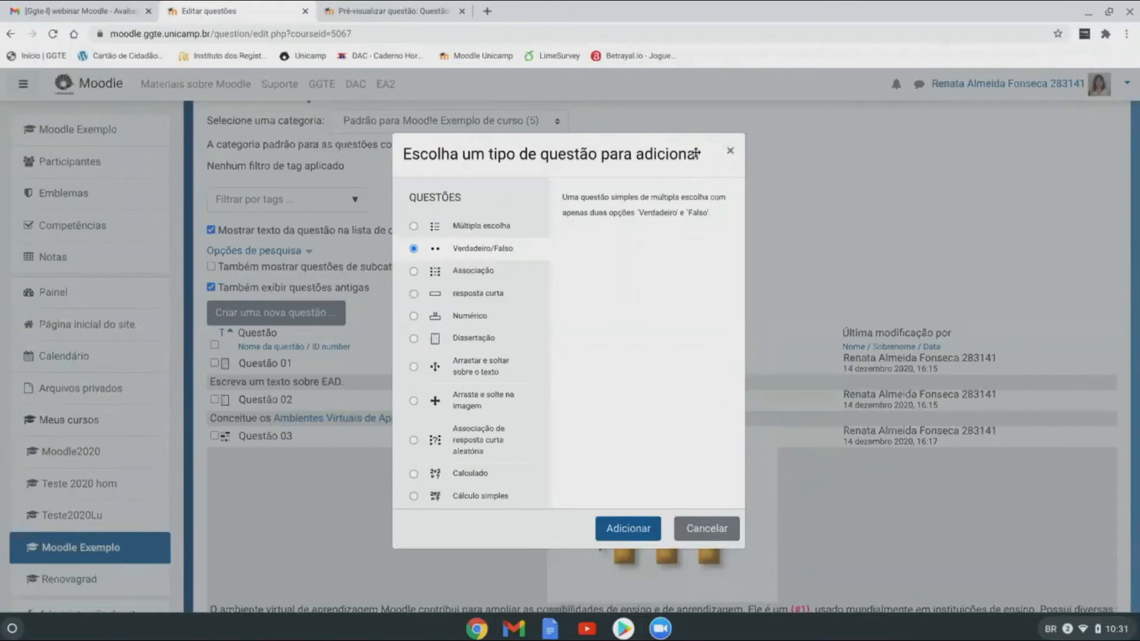
Step: Cancel the question-type chooser, leaving the default category's 5 questions listed
left_click(704, 529)
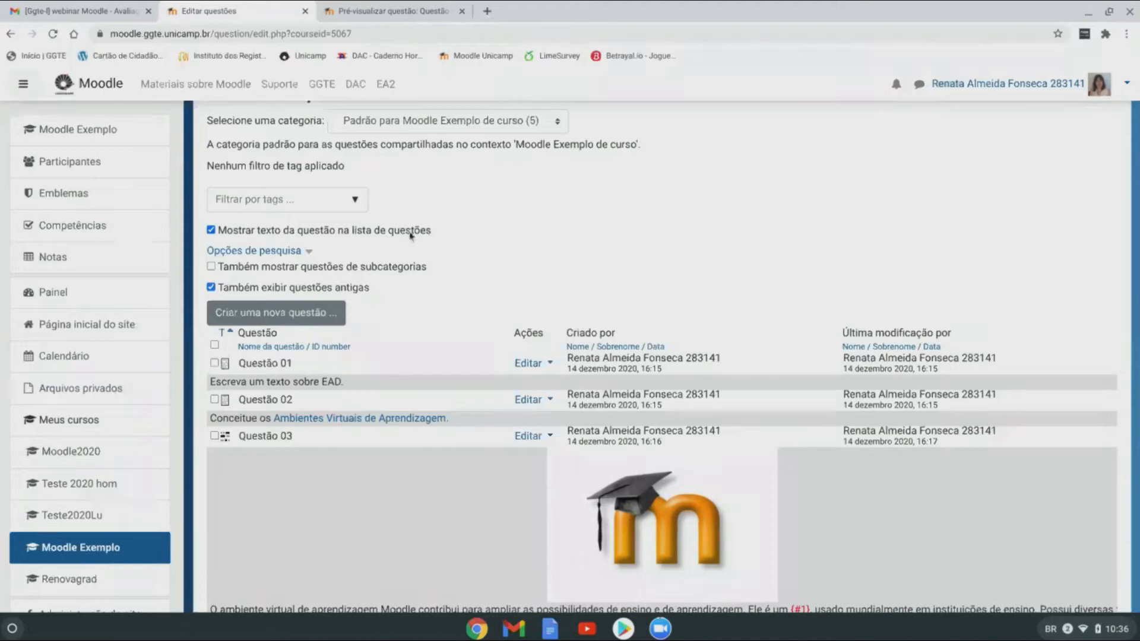
Step: Add a new Verdadeiro/Falso question, keeping the default category unchanged
left_click(340, 319)
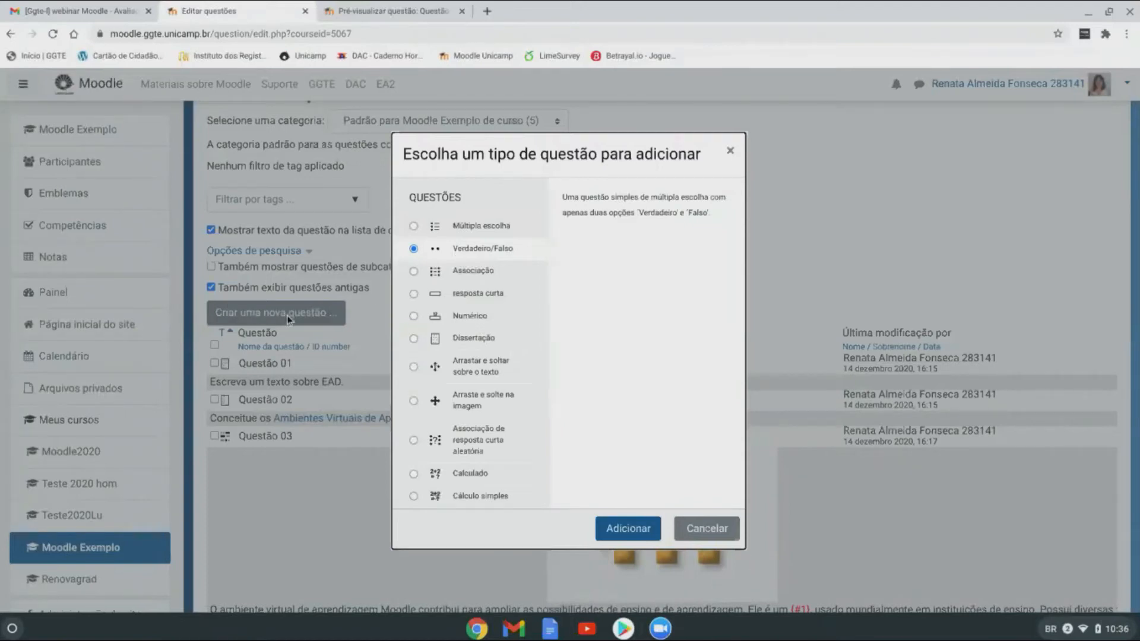
left_click(605, 539)
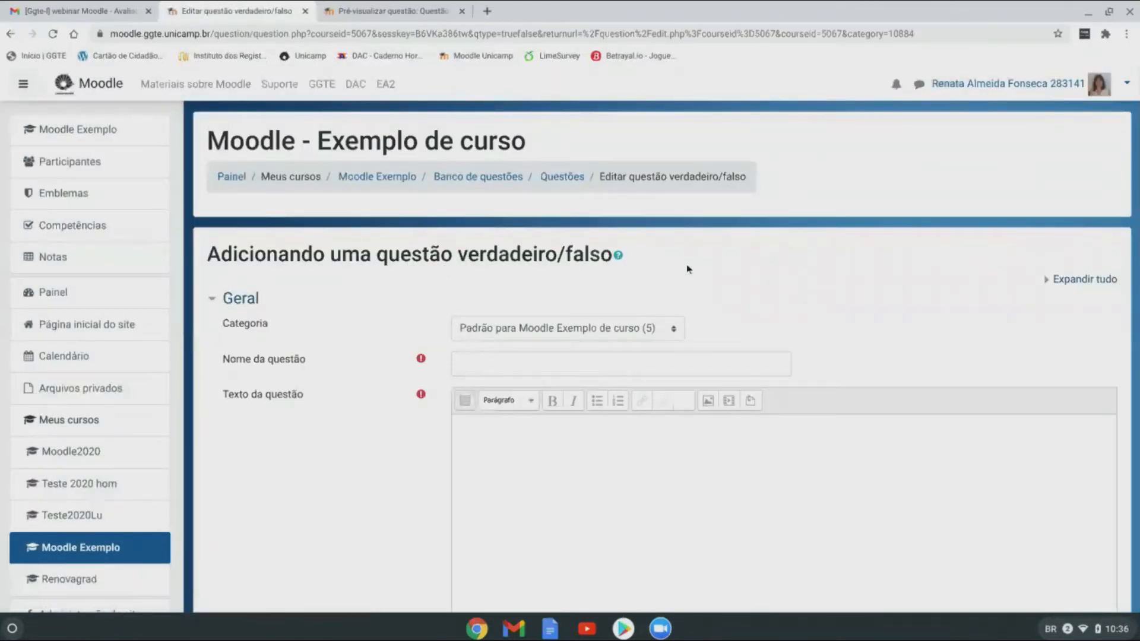
scroll(814, 326, "down", 1)
left_click(650, 278)
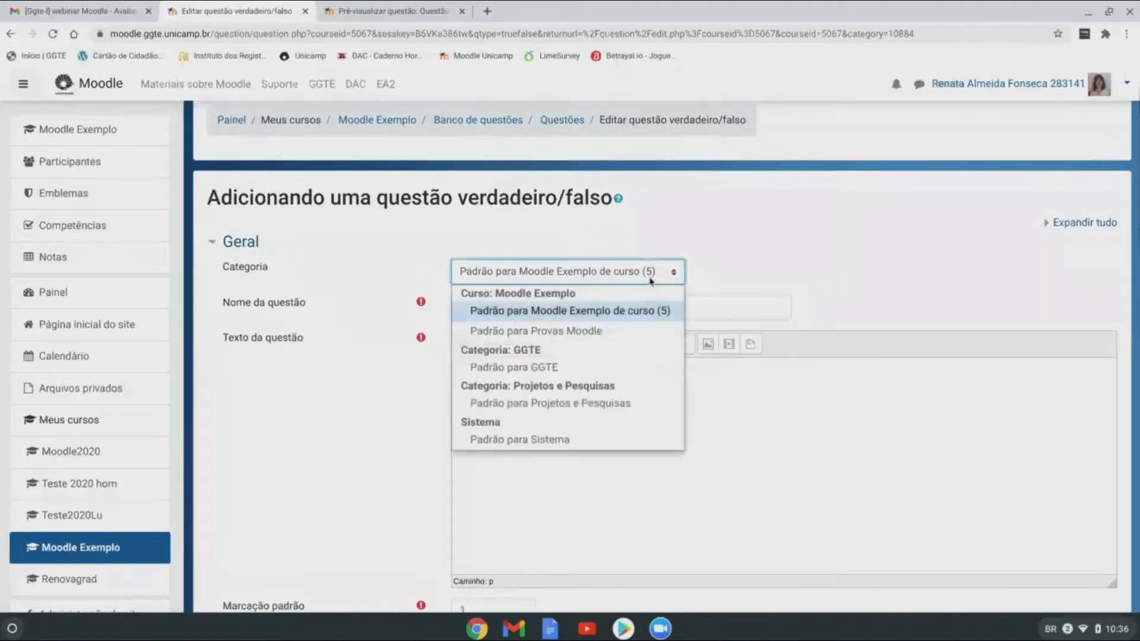
left_click(425, 277)
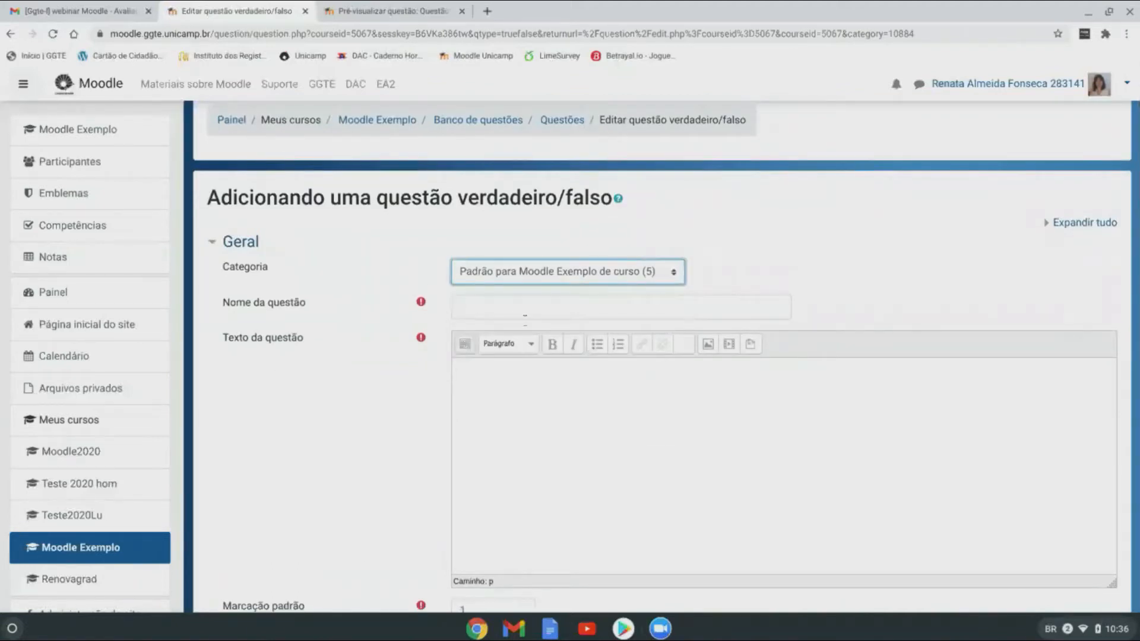
Step: Name the question 'Questão 06' with question text 'Teremos uma vacina?'
left_click(519, 309)
type("Questão 06")
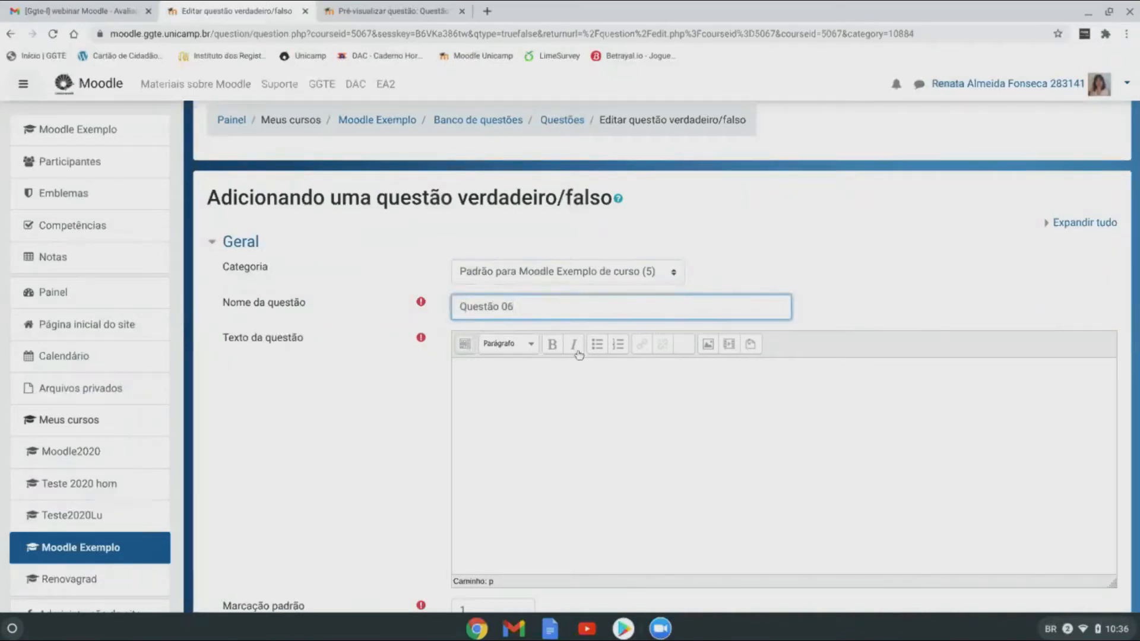
left_click(505, 386)
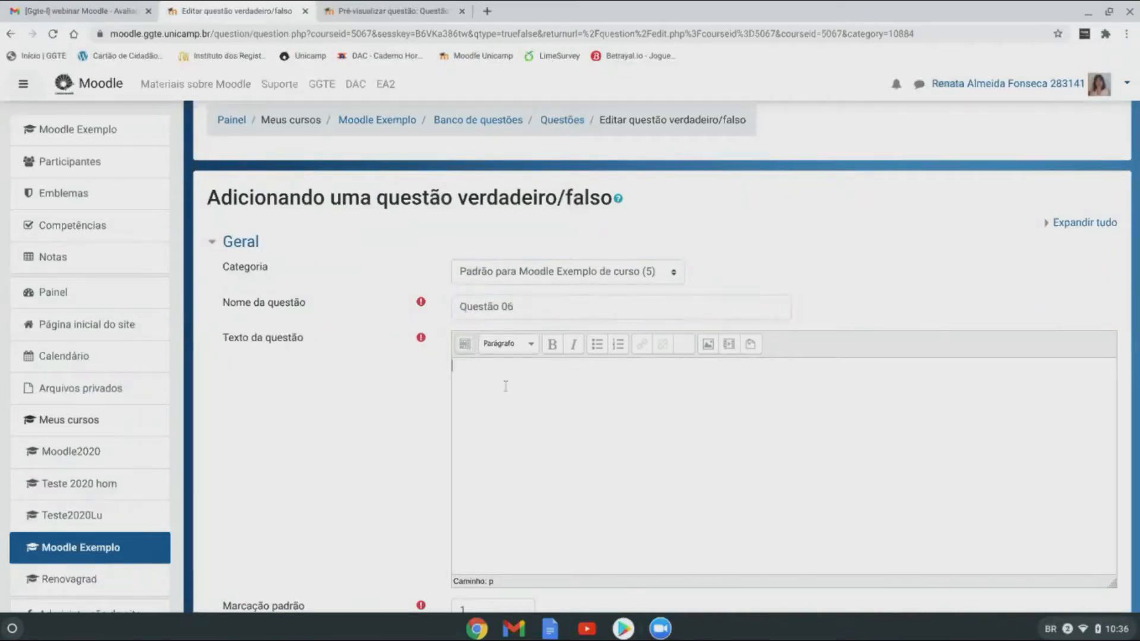
type("Teremos uma vacina?")
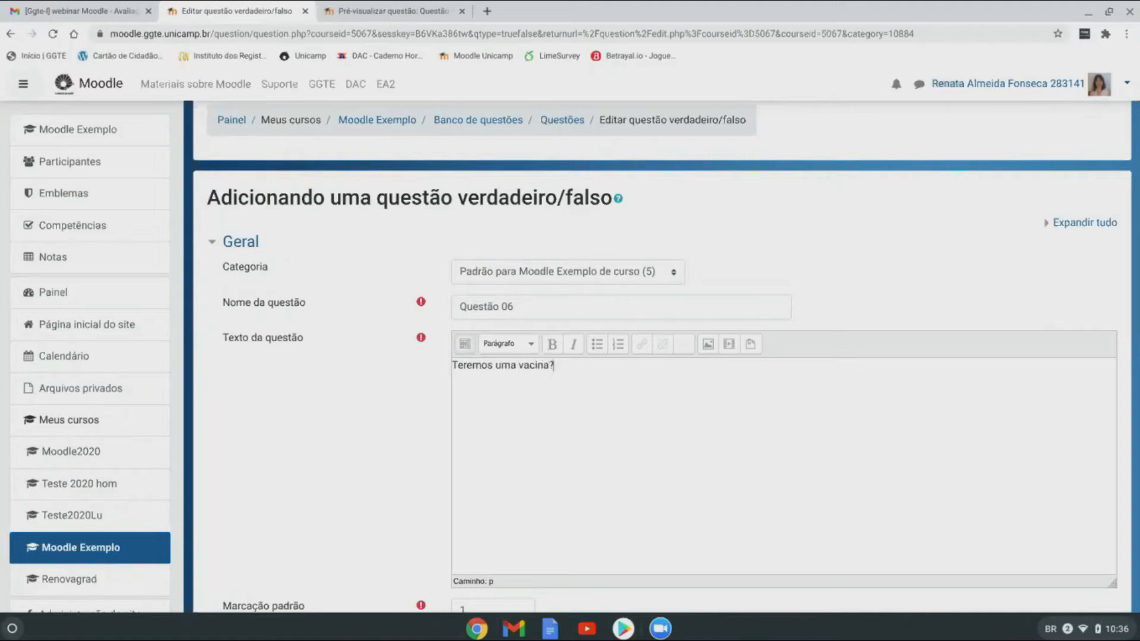
scroll(612, 462, "down", 3)
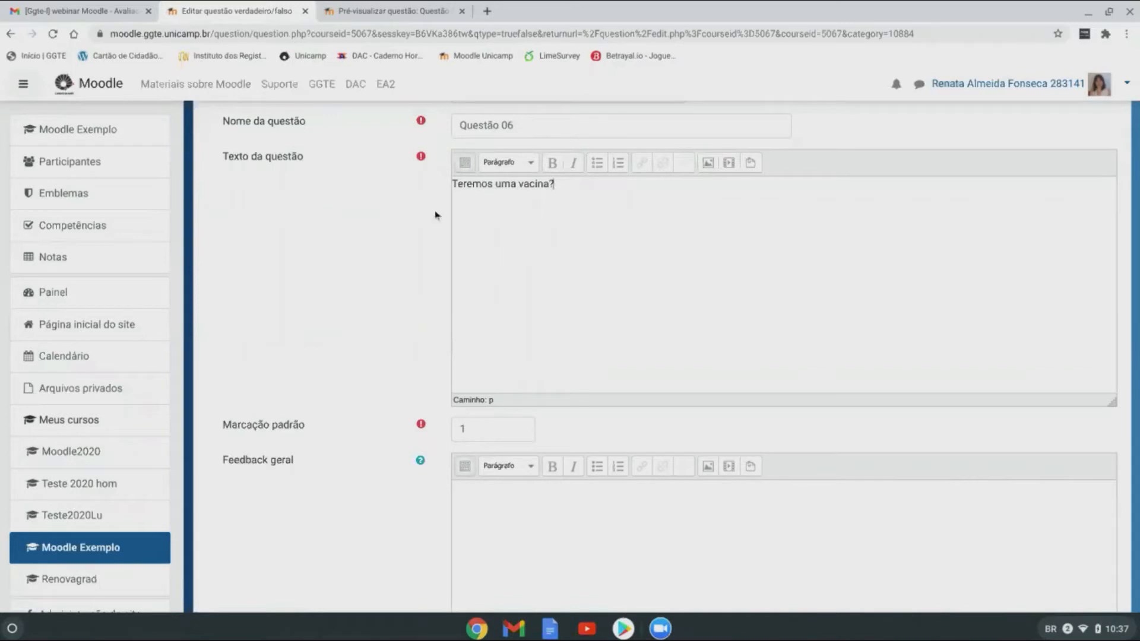
scroll(504, 185, "down", 5)
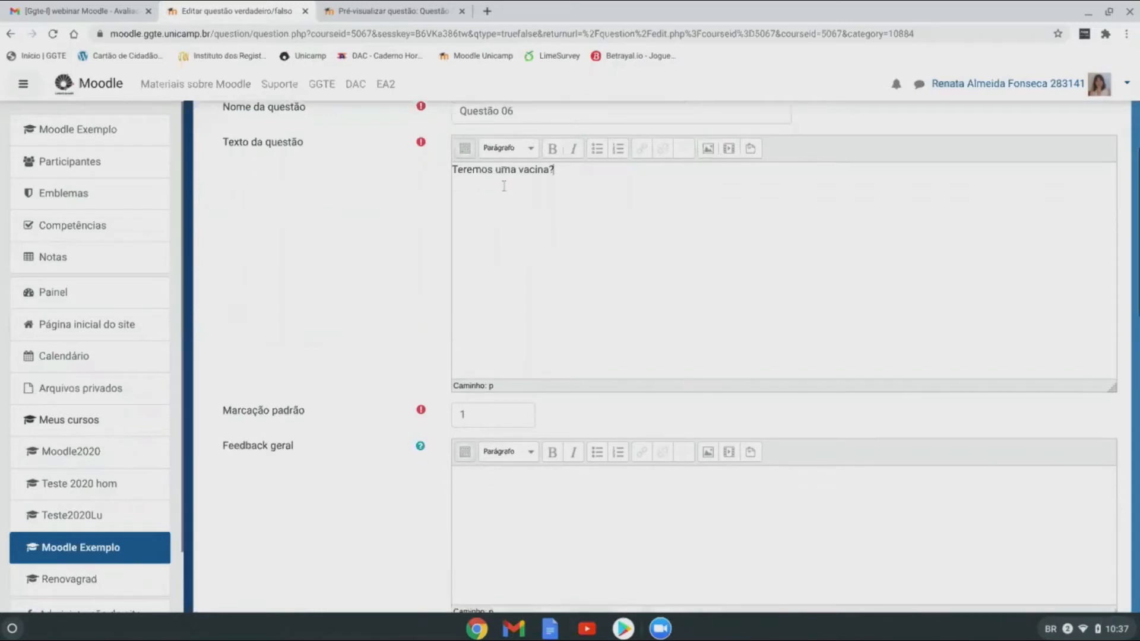
scroll(505, 193, "up", 3)
scroll(506, 192, "up", 3)
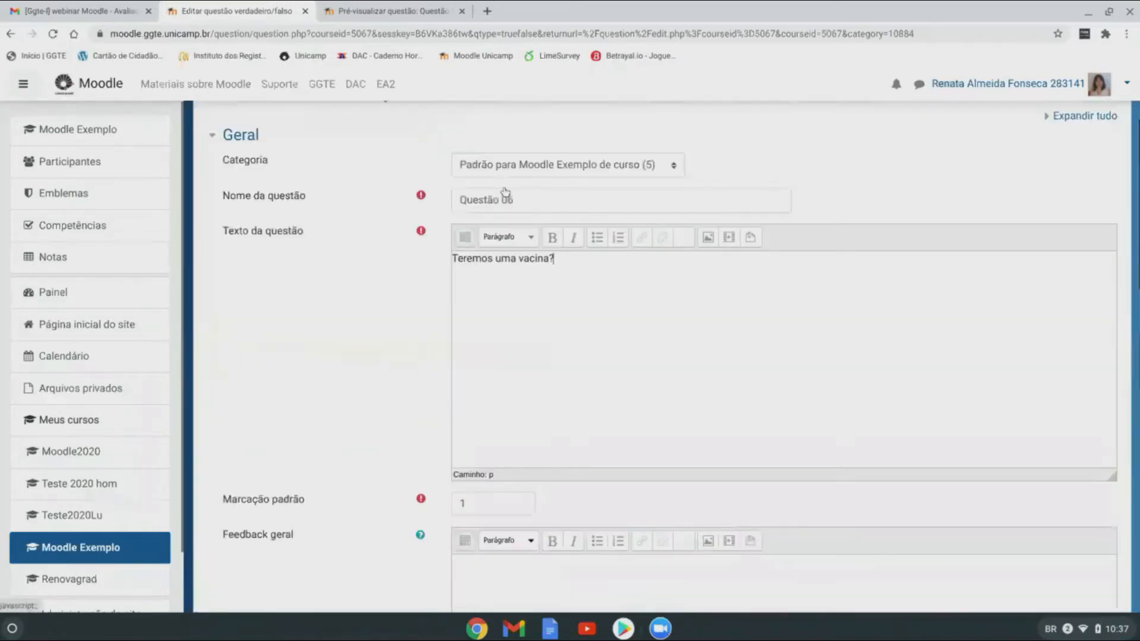
scroll(566, 345, "down", 8)
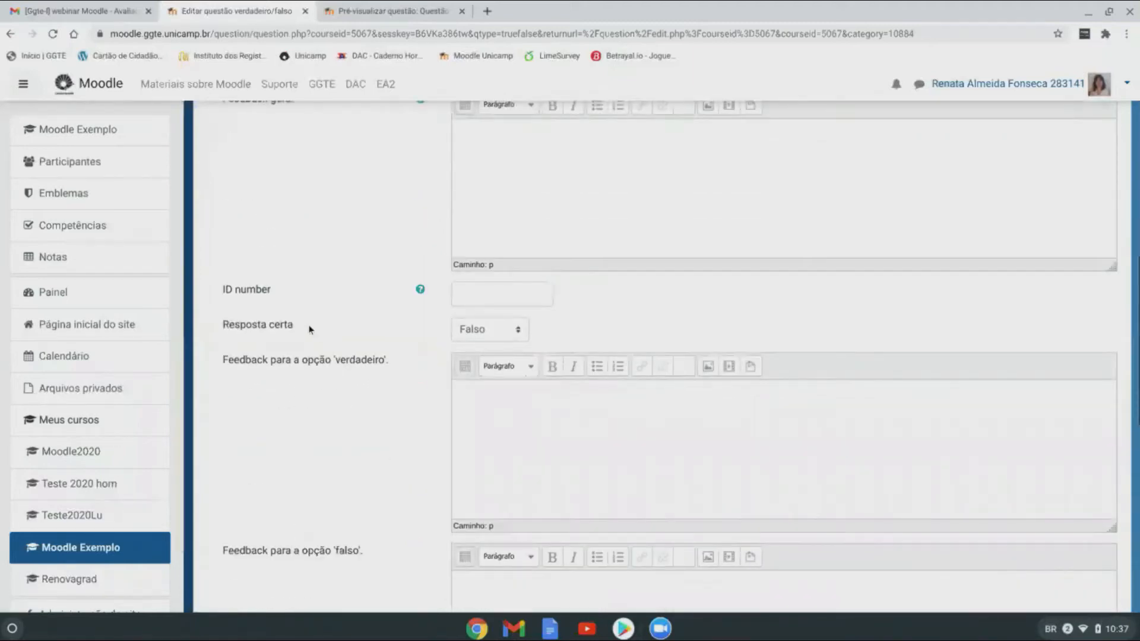
Step: Make Verdadeiro the correct answer, with feedback 'Acertou' for true and 'Errou!' for false
left_click(519, 329)
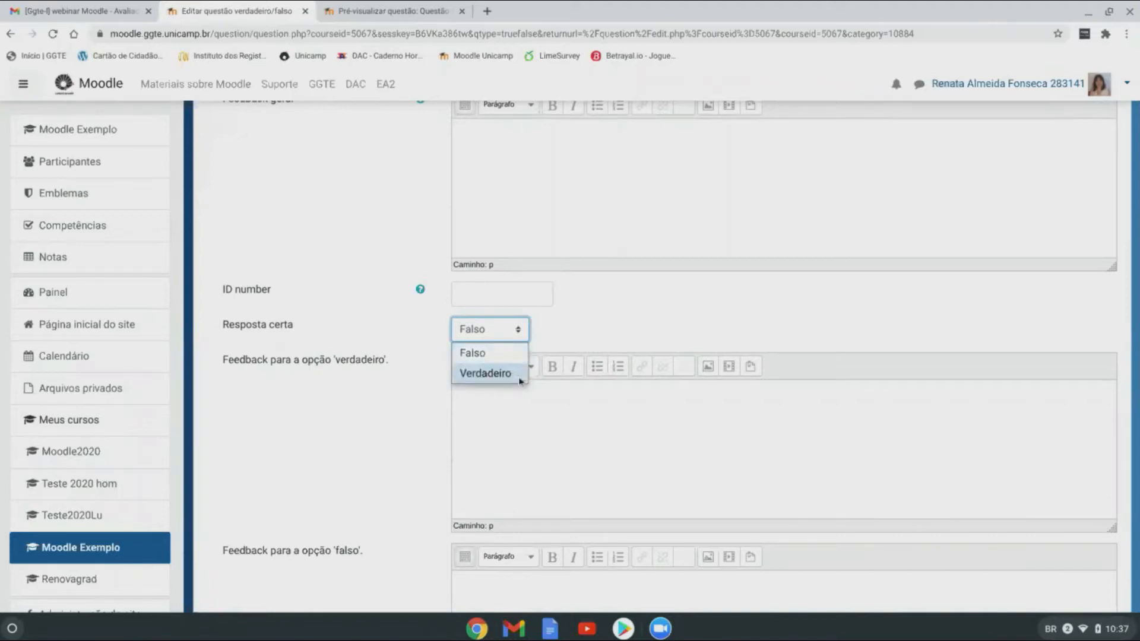
left_click(486, 373)
left_click(554, 396)
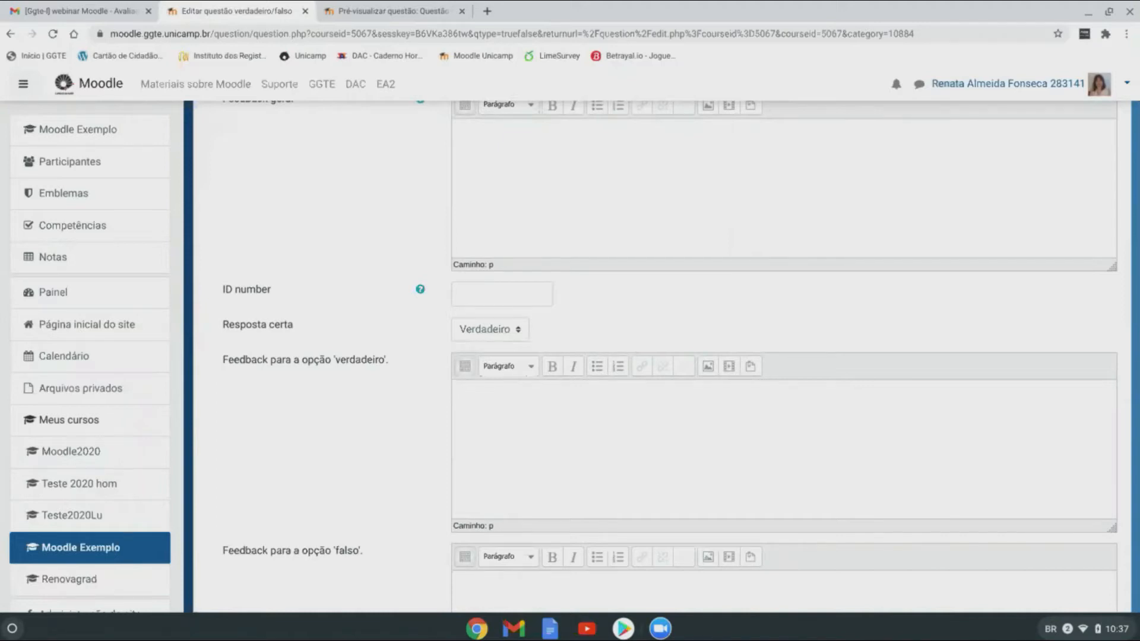
type("Acertou!")
scroll(591, 399, "down", 2)
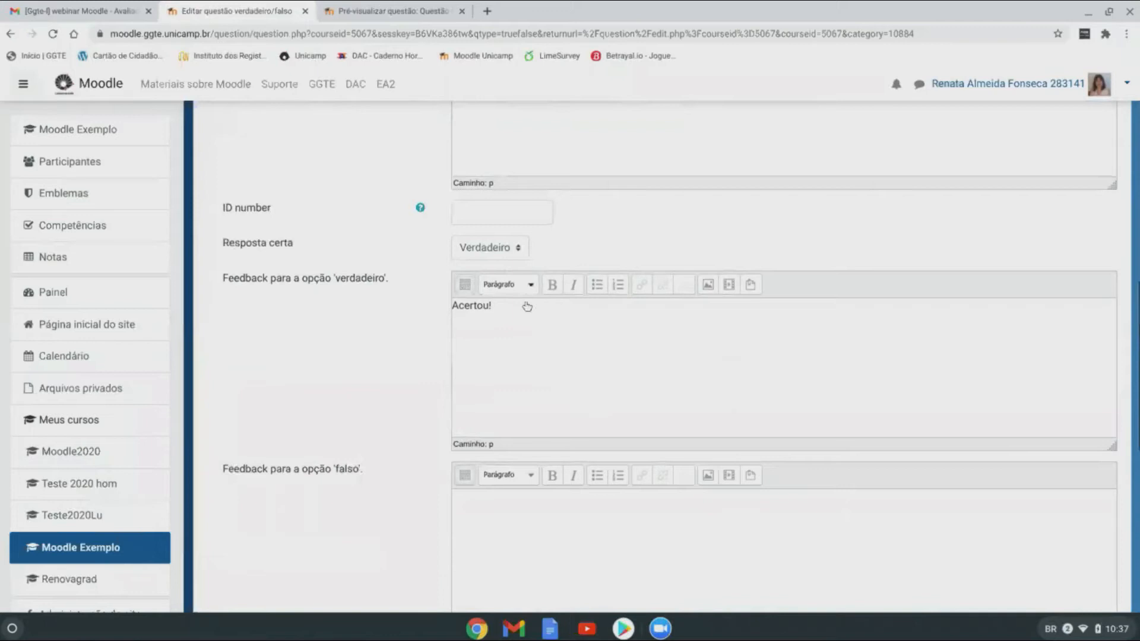
scroll(531, 351, "down", 4)
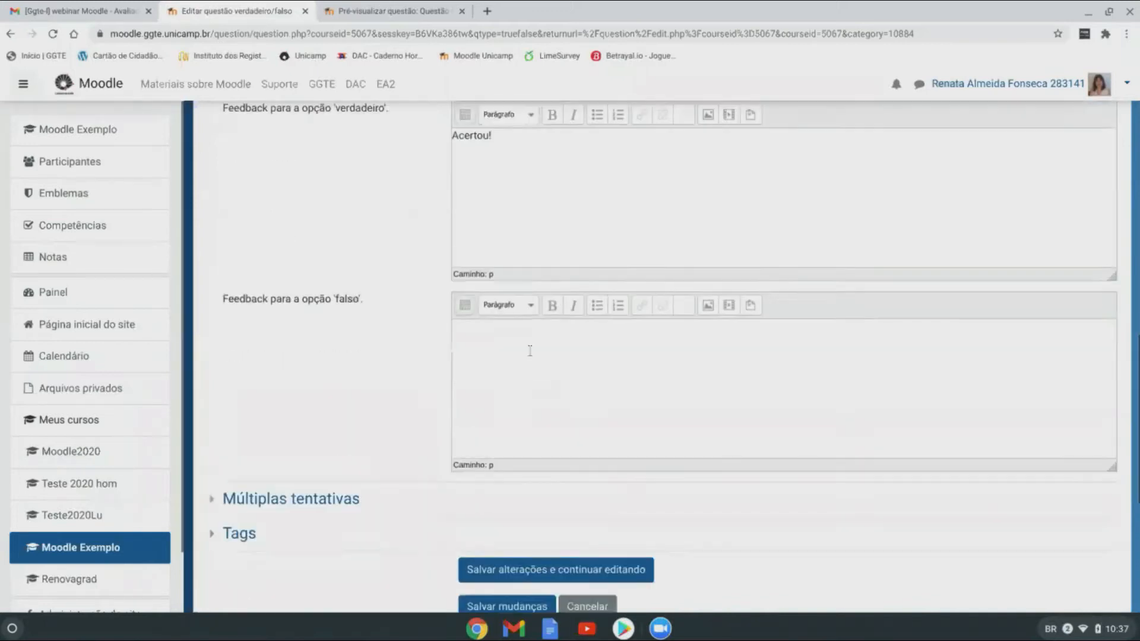
scroll(530, 351, "down", 3)
left_click(528, 253)
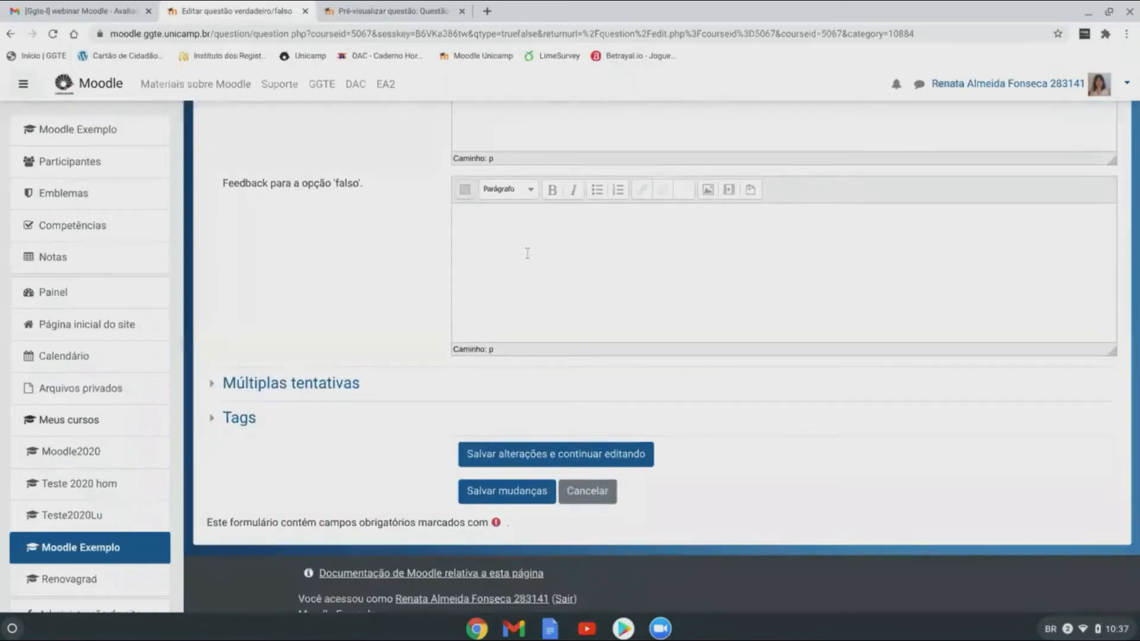
type("Errou!")
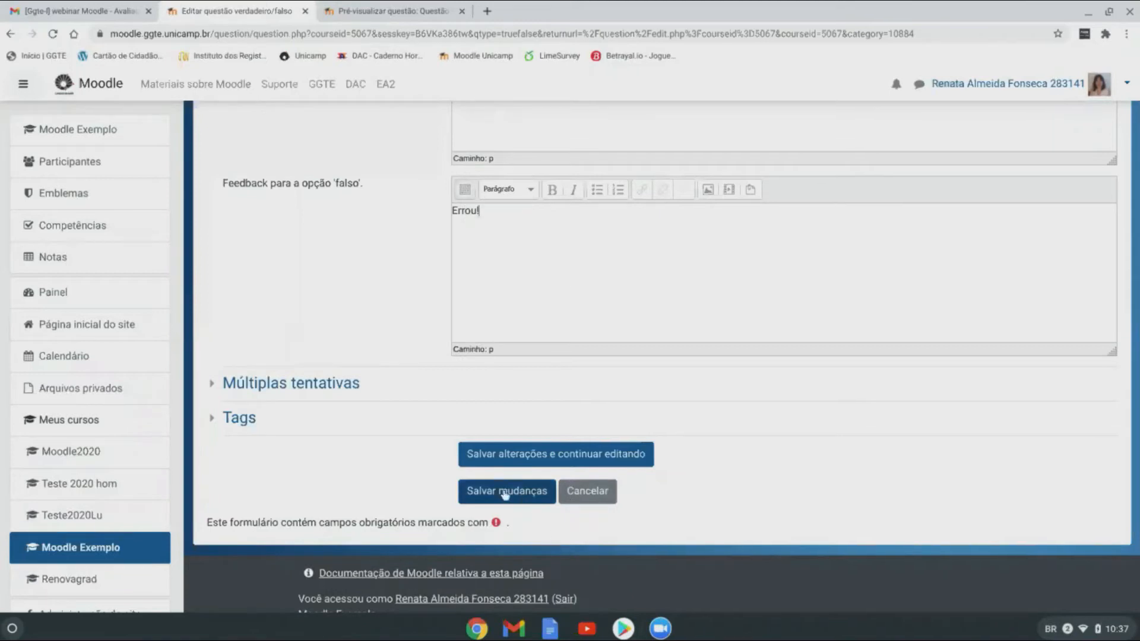
Step: Save the Questão 06 true/false question into the question bank
left_click(512, 494)
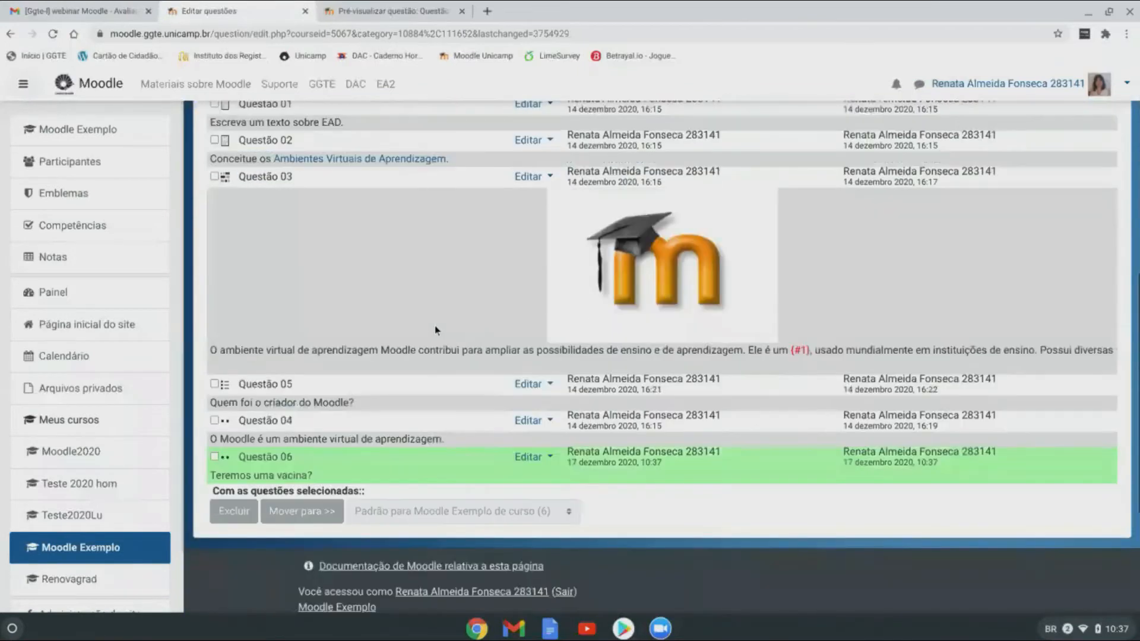
scroll(435, 325, "down", 2)
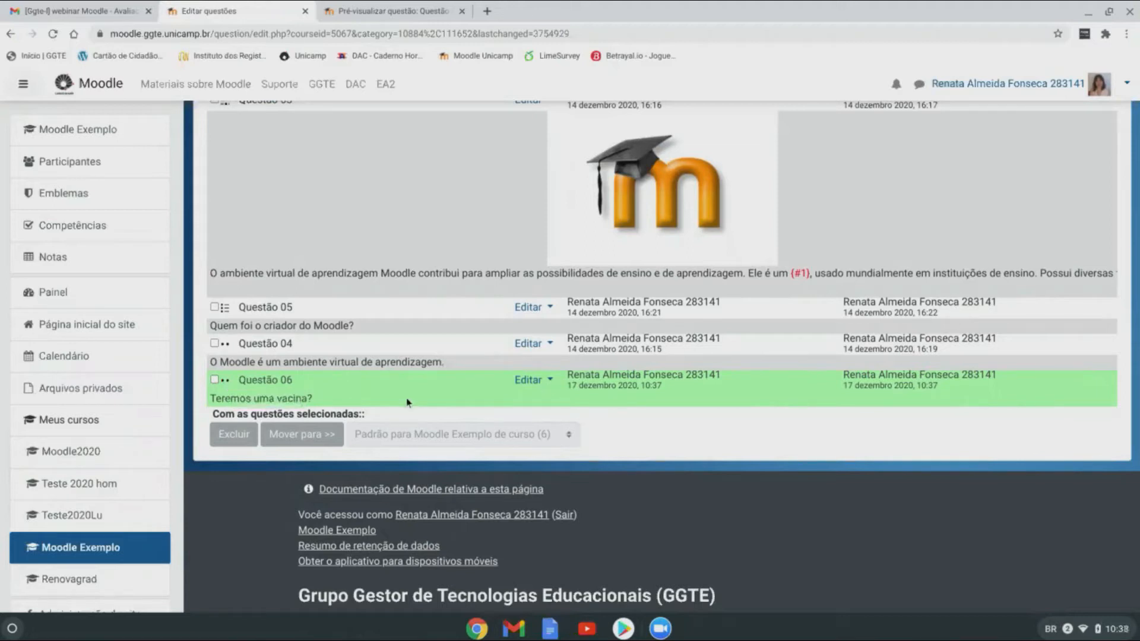
scroll(545, 395, "up", 15)
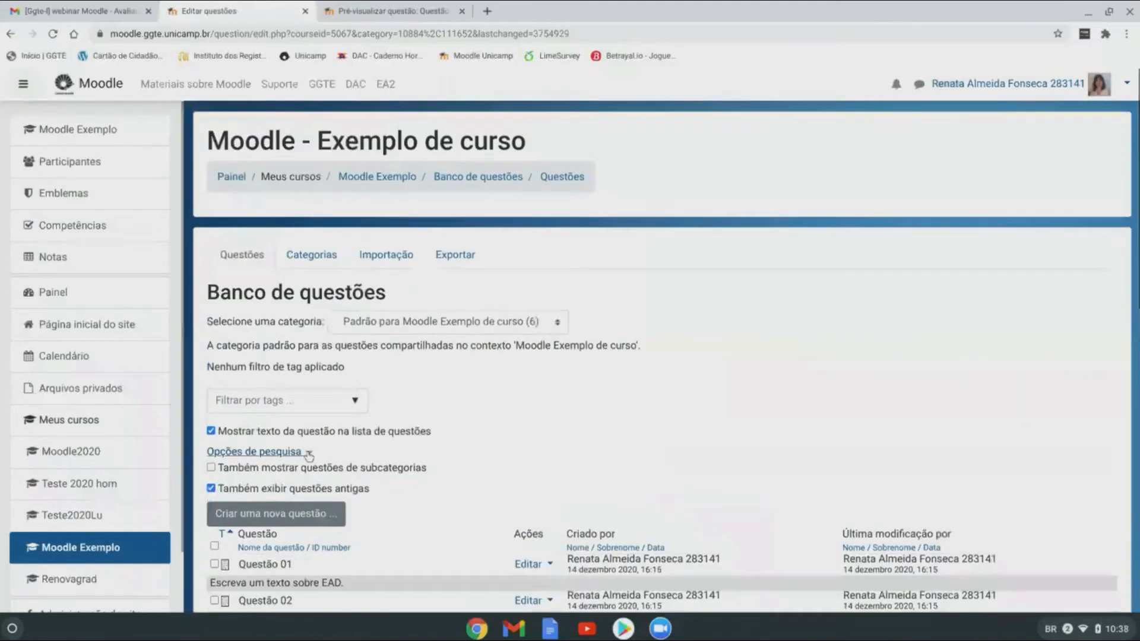
scroll(386, 432, "down", 2)
Step: Start another new question and select the Múltipla escolha question type
left_click(276, 391)
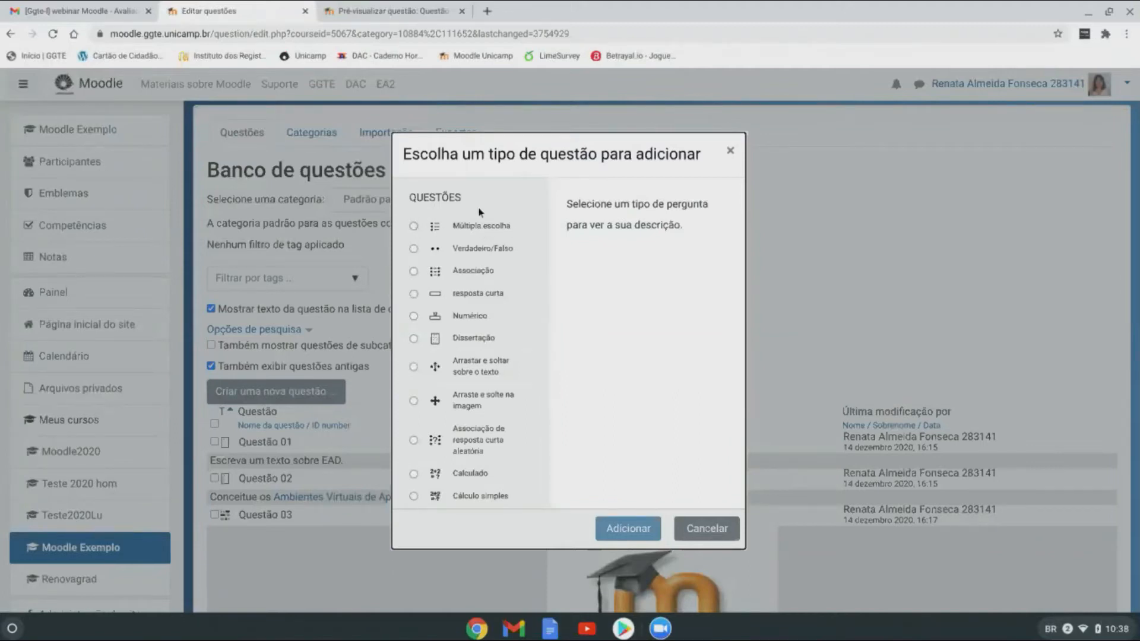
scroll(478, 368, "down", 3)
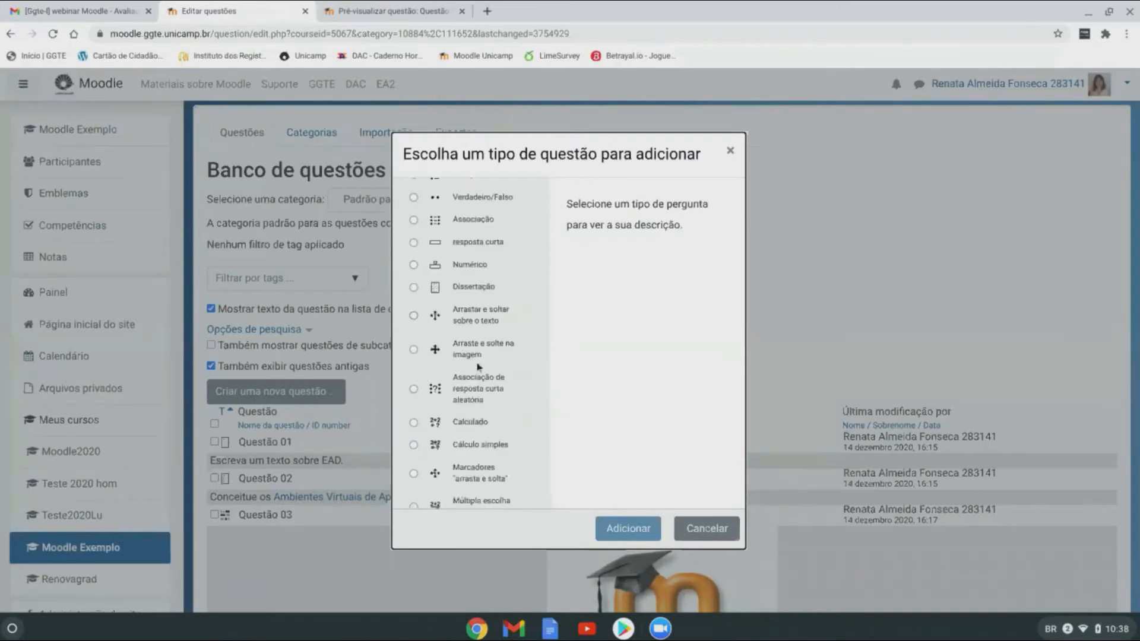
scroll(478, 368, "down", 2)
scroll(478, 367, "up", 6)
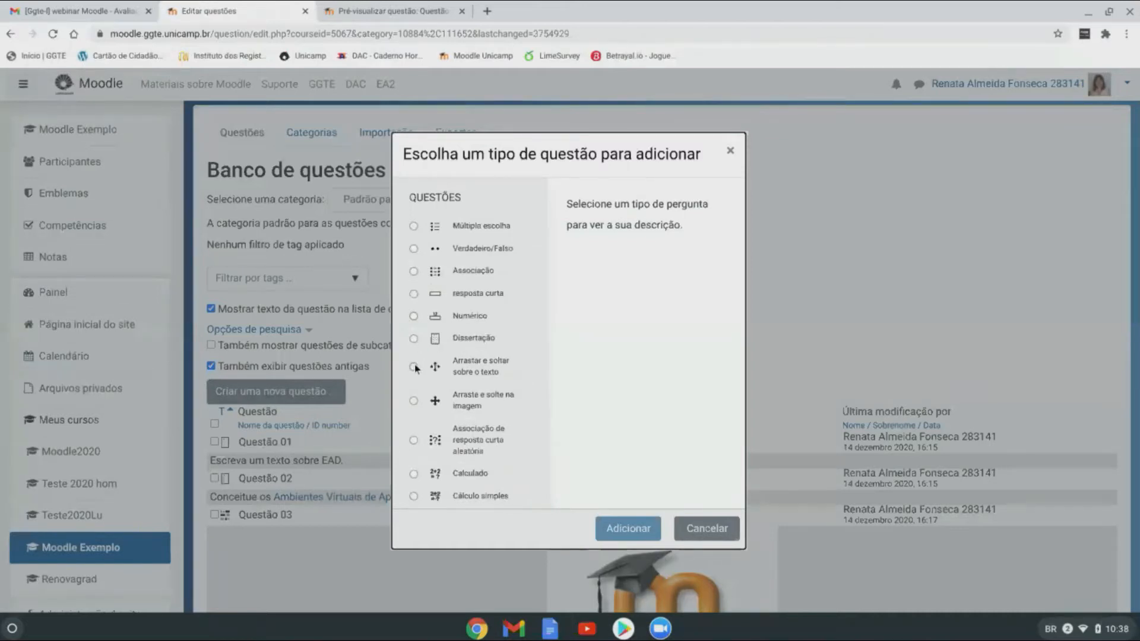
scroll(505, 404, "down", 3)
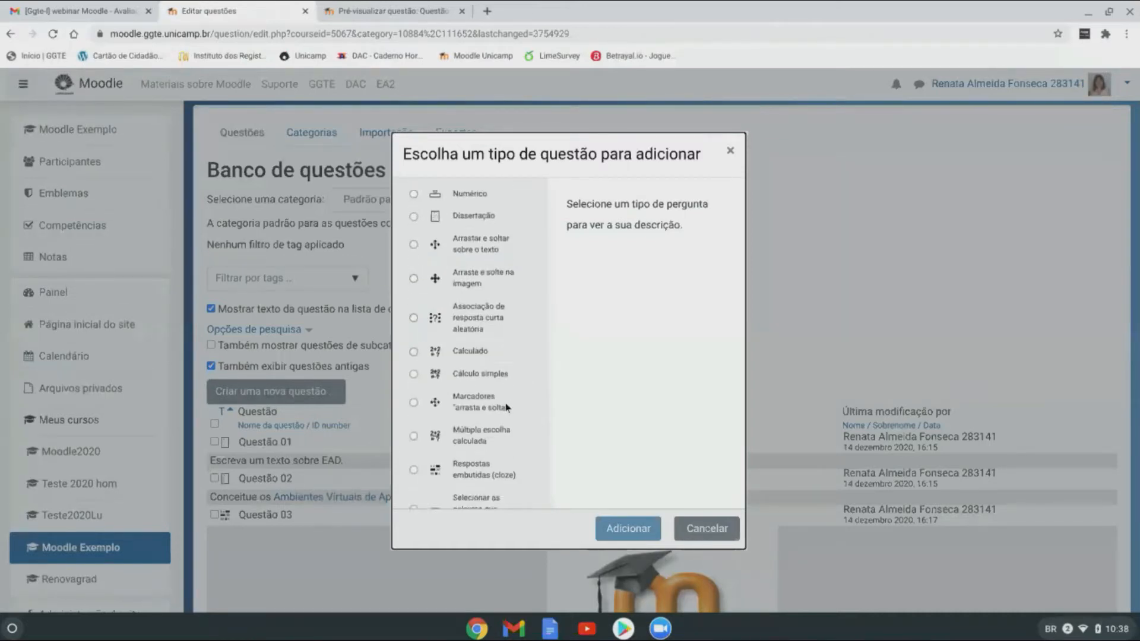
scroll(502, 472, "down", 1)
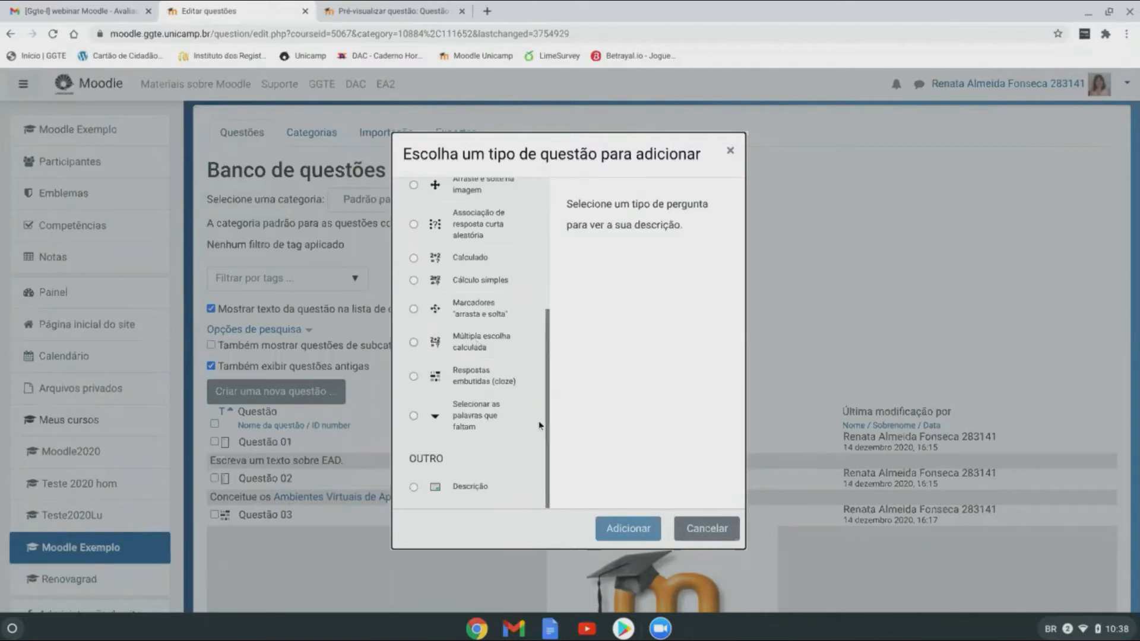
left_click_drag(547, 415, 529, 279)
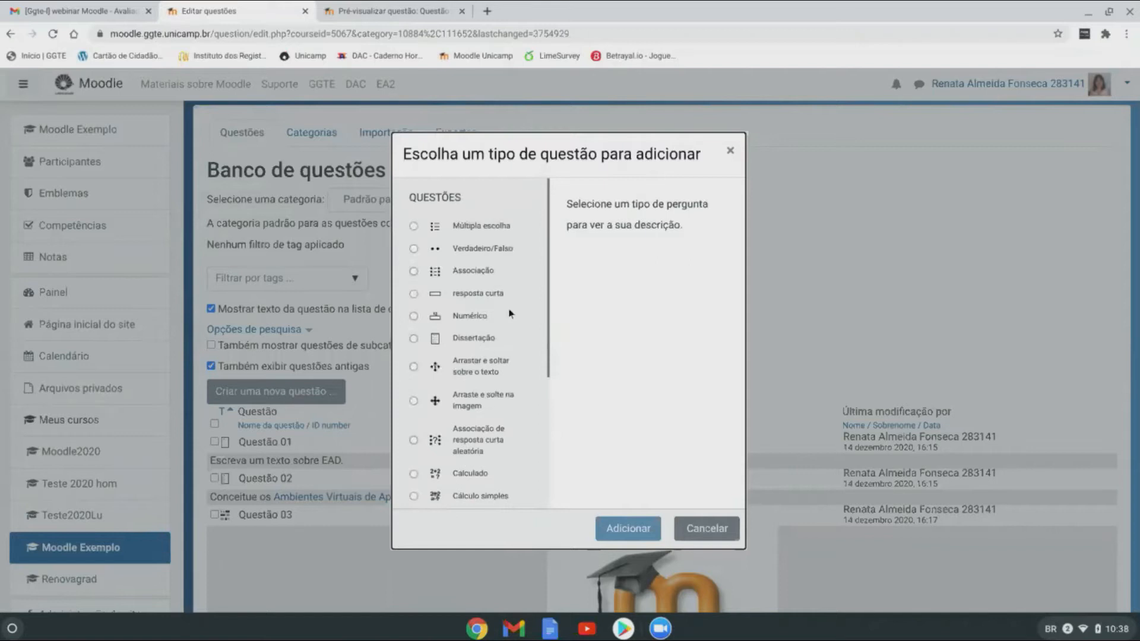
left_click(414, 226)
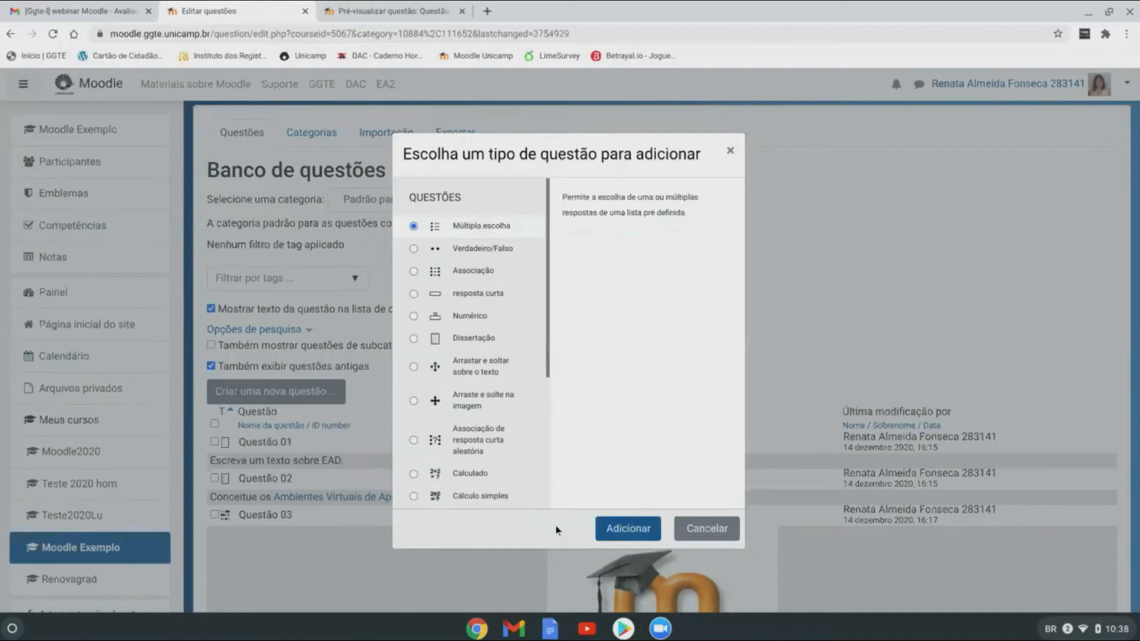
Step: Name the multiple-choice question 'Questão 07' with text 'Quem descobriu o Brasil?', fixing the typo
left_click(625, 528)
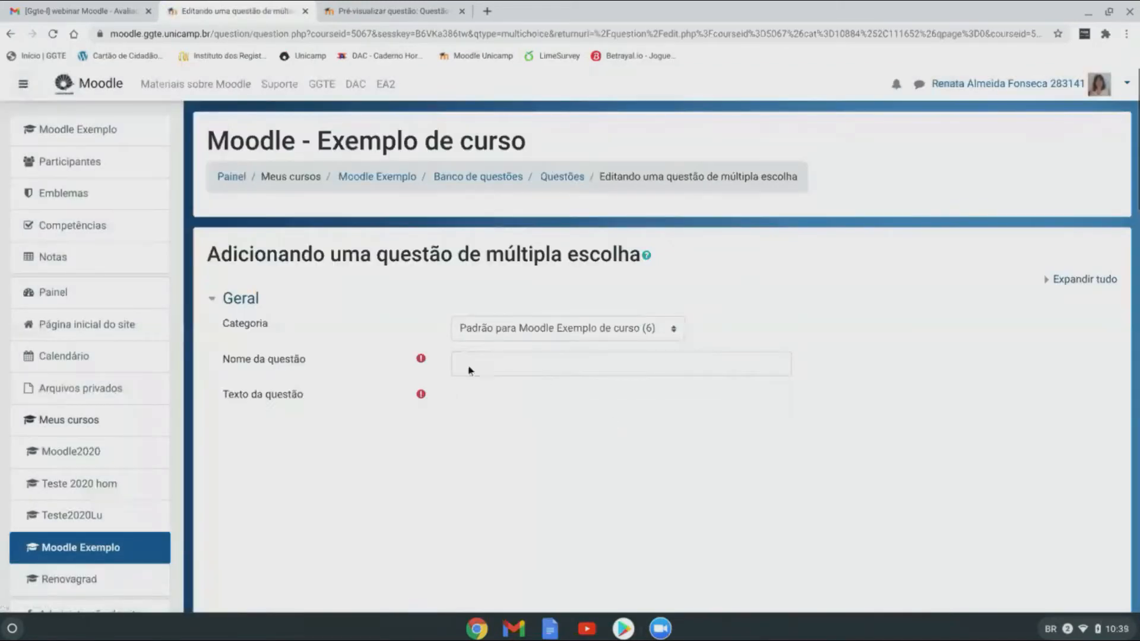
scroll(671, 485, "down", 2)
left_click(481, 284)
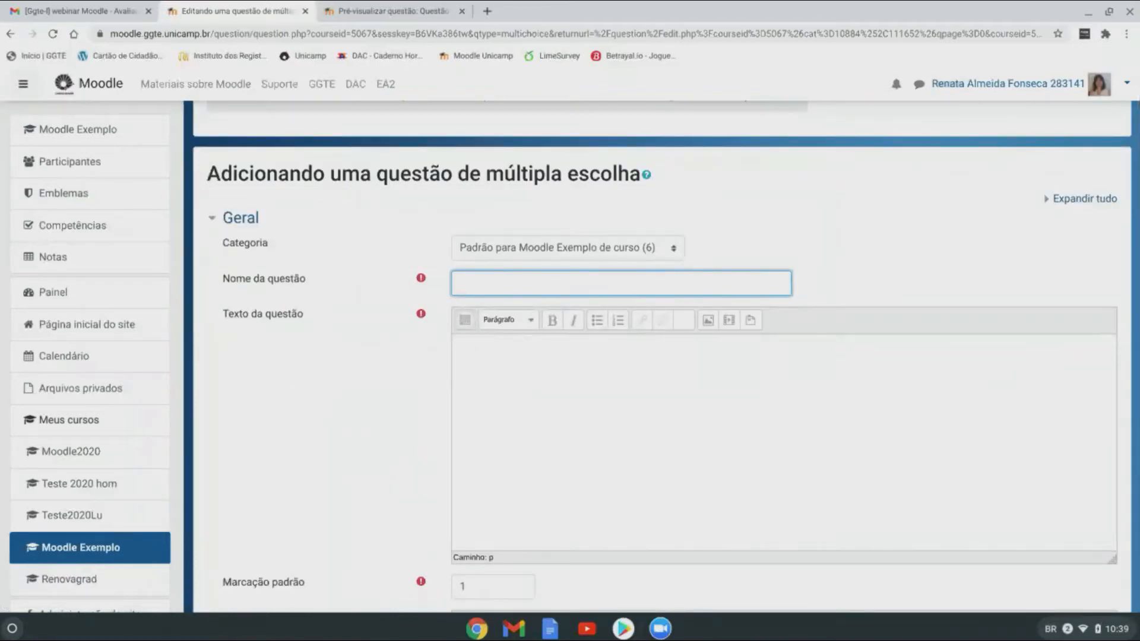
type("Questão 07")
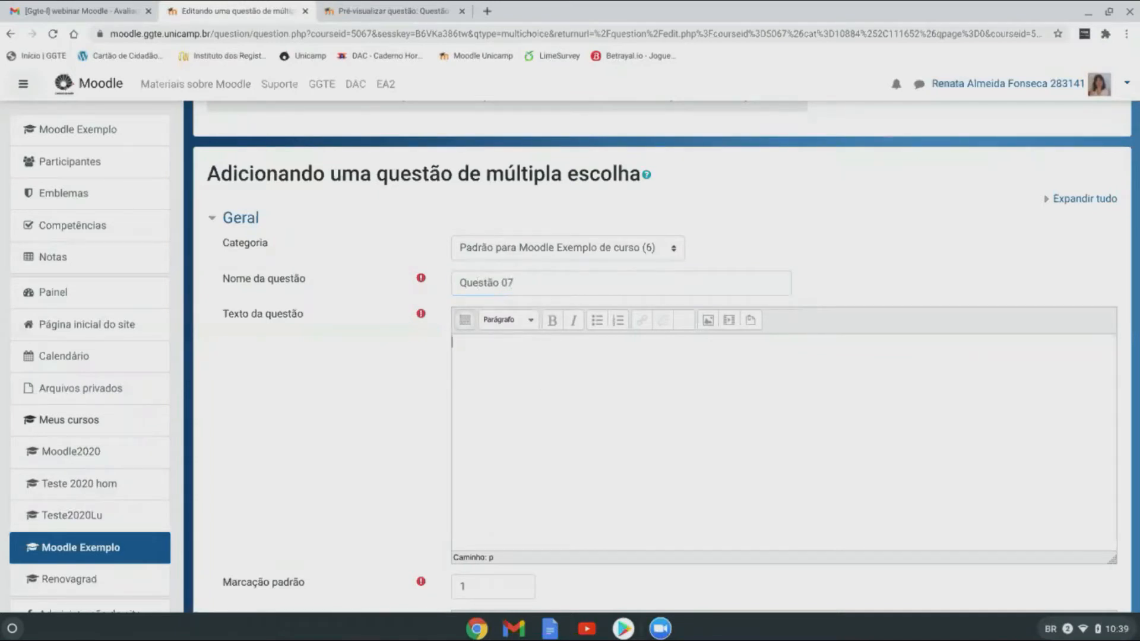
type("Quem decobriu o Brasil?")
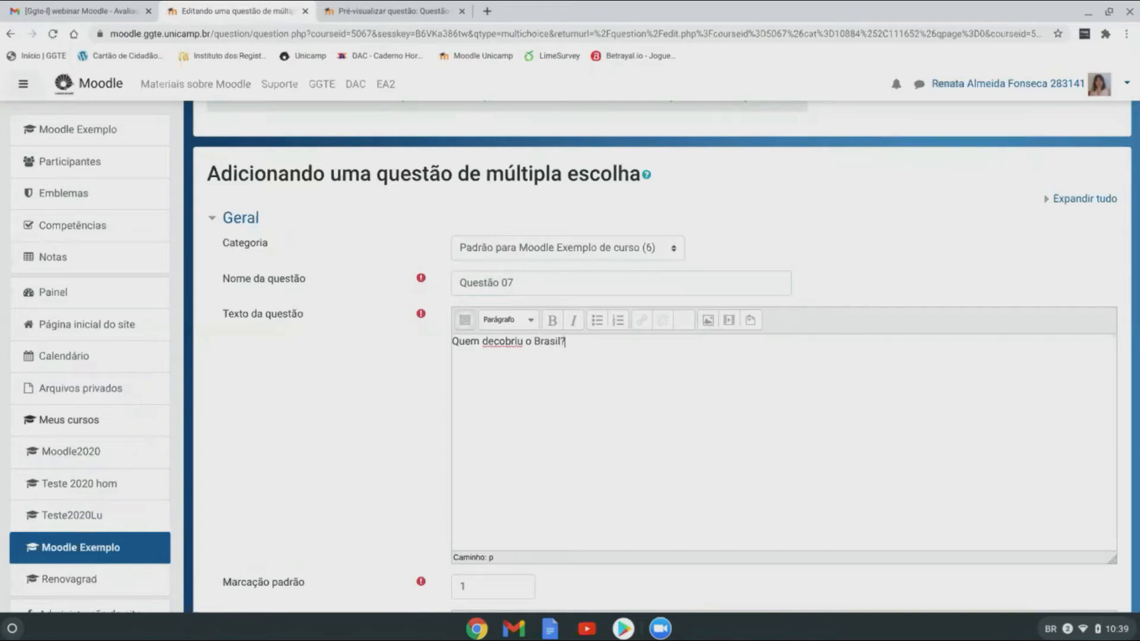
left_click(496, 342)
type("s")
left_click(595, 344)
scroll(597, 348, "down", 3)
scroll(597, 347, "down", 6)
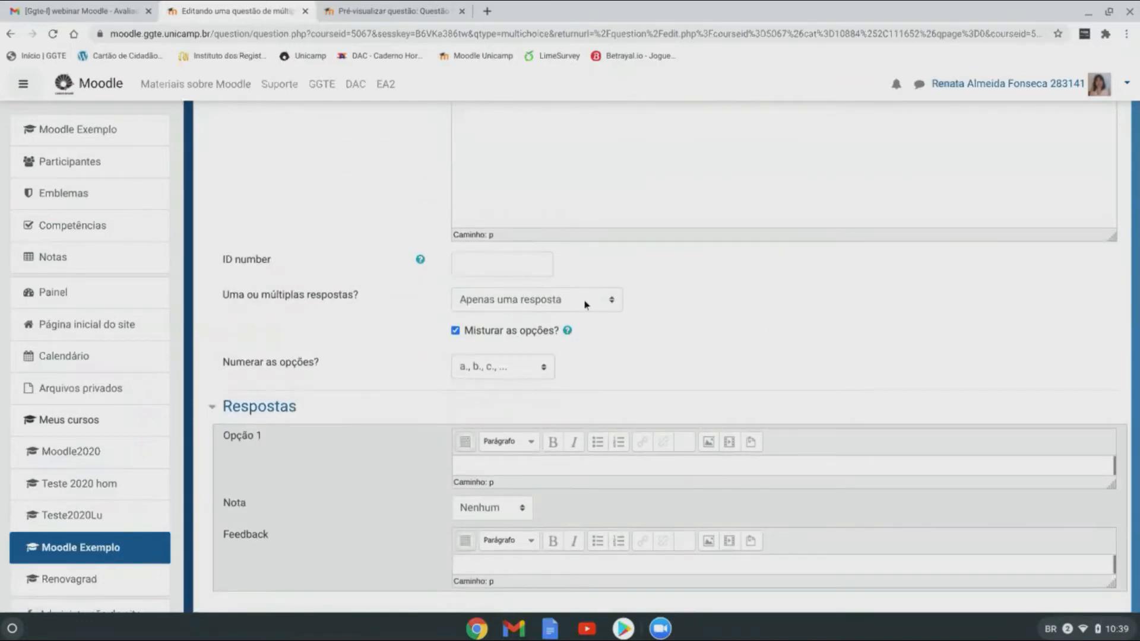
left_click(601, 303)
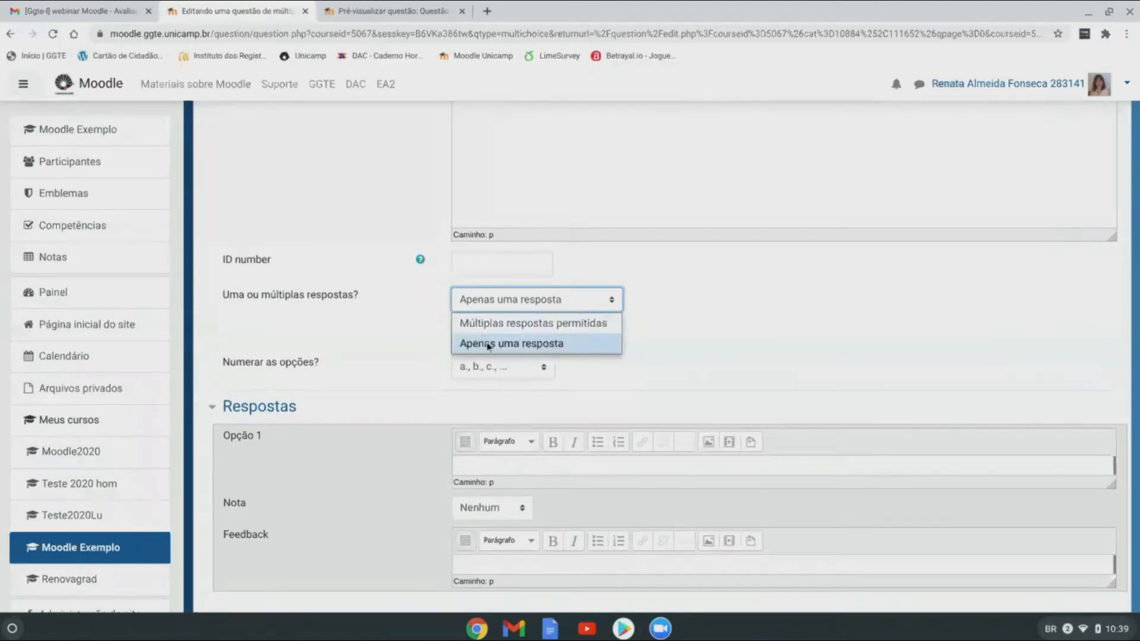
left_click(592, 341)
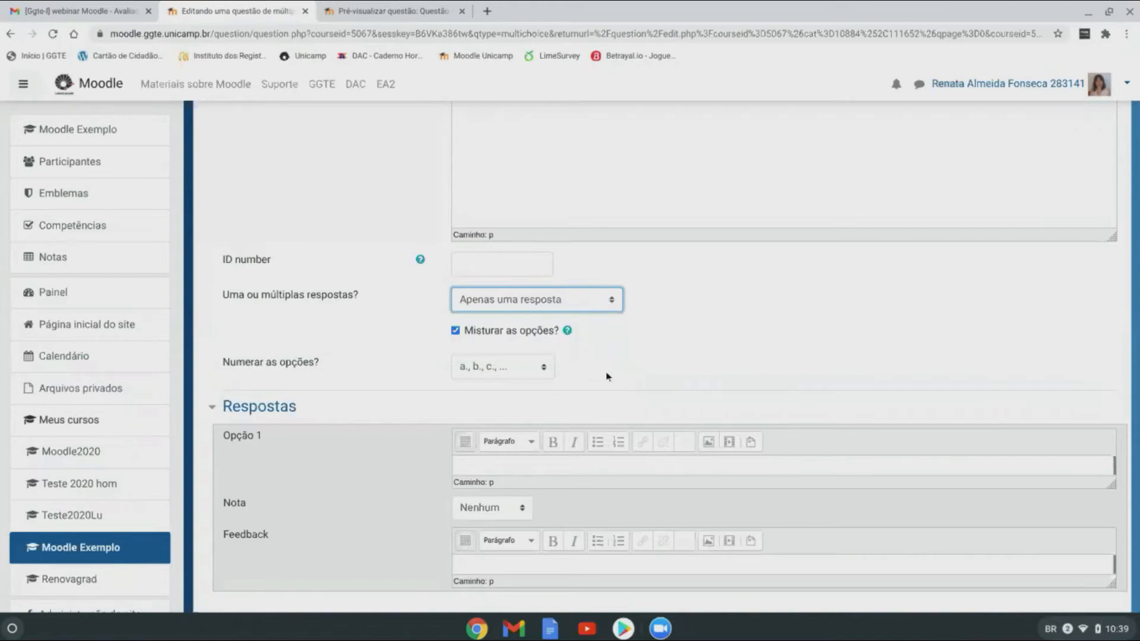
scroll(609, 374, "down", 1)
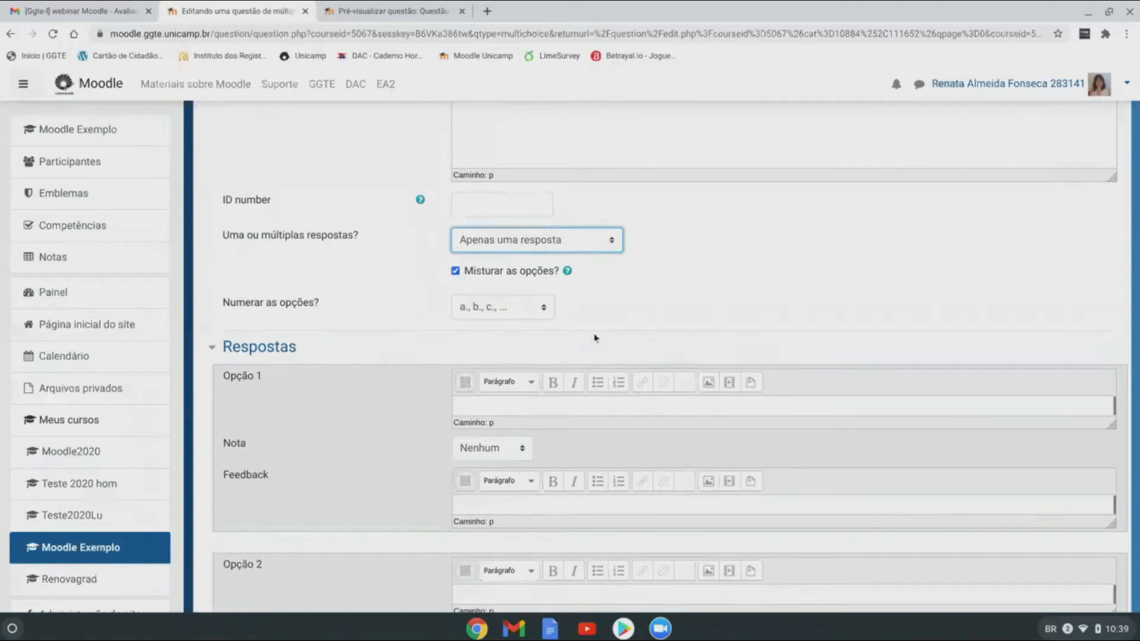
left_click(550, 309)
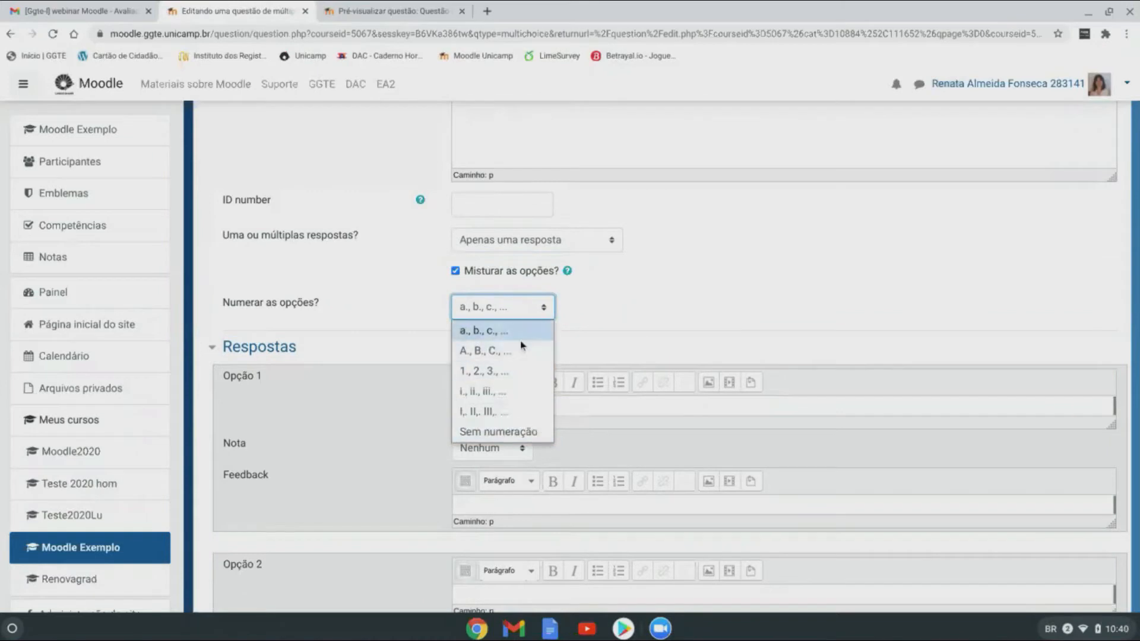
left_click(502, 309)
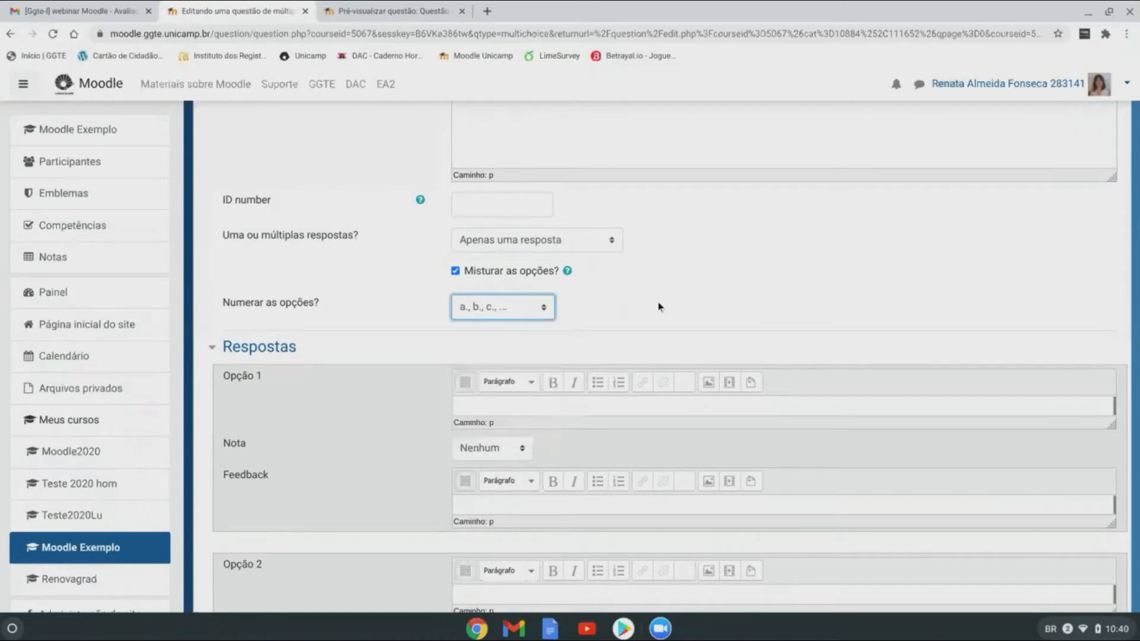
scroll(658, 301, "down", 3)
left_click(487, 252)
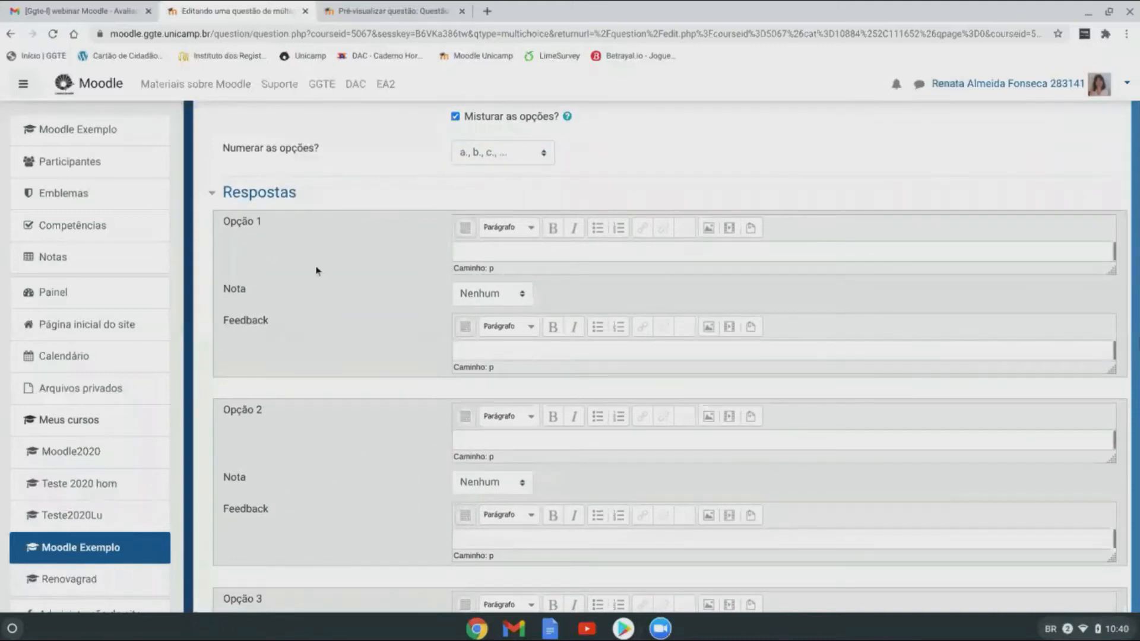
Step: Set answer 1 to 'Pedro' with grade 100% and feedback 'Acertou'
type("Pedro")
left_click(520, 300)
left_click(500, 338)
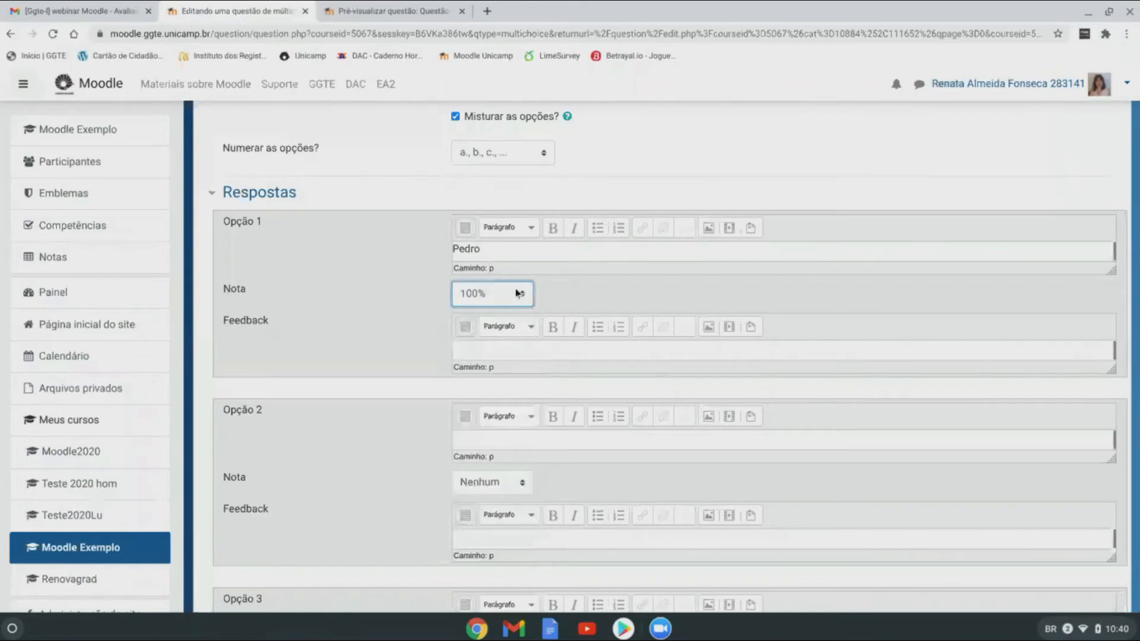
left_click(484, 351)
type("Acertou!")
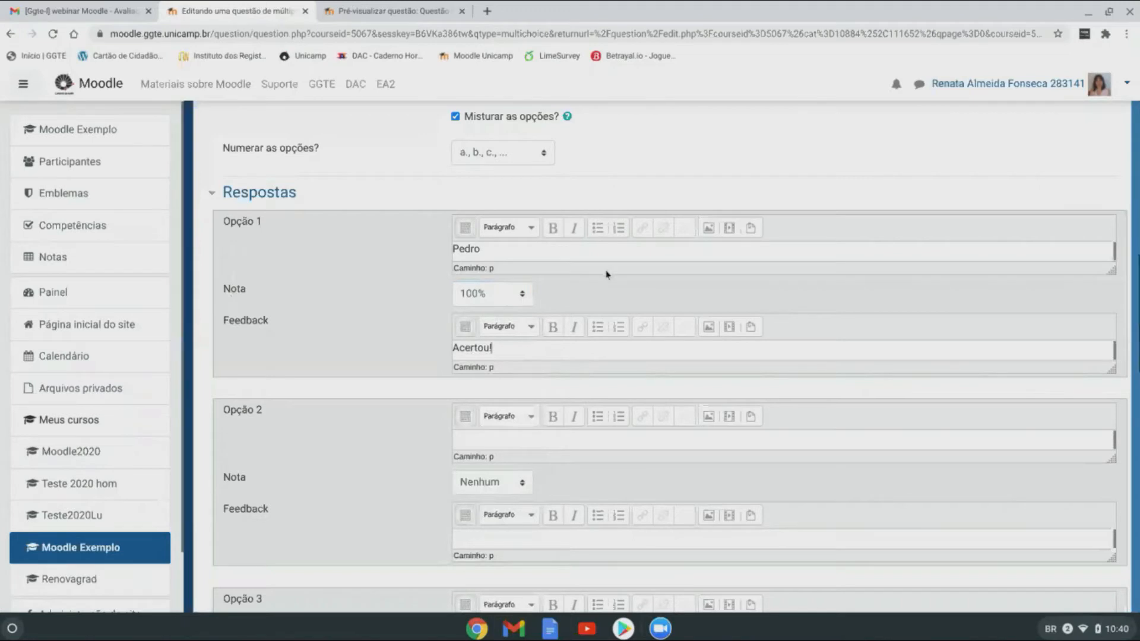
scroll(606, 273, "down", 2)
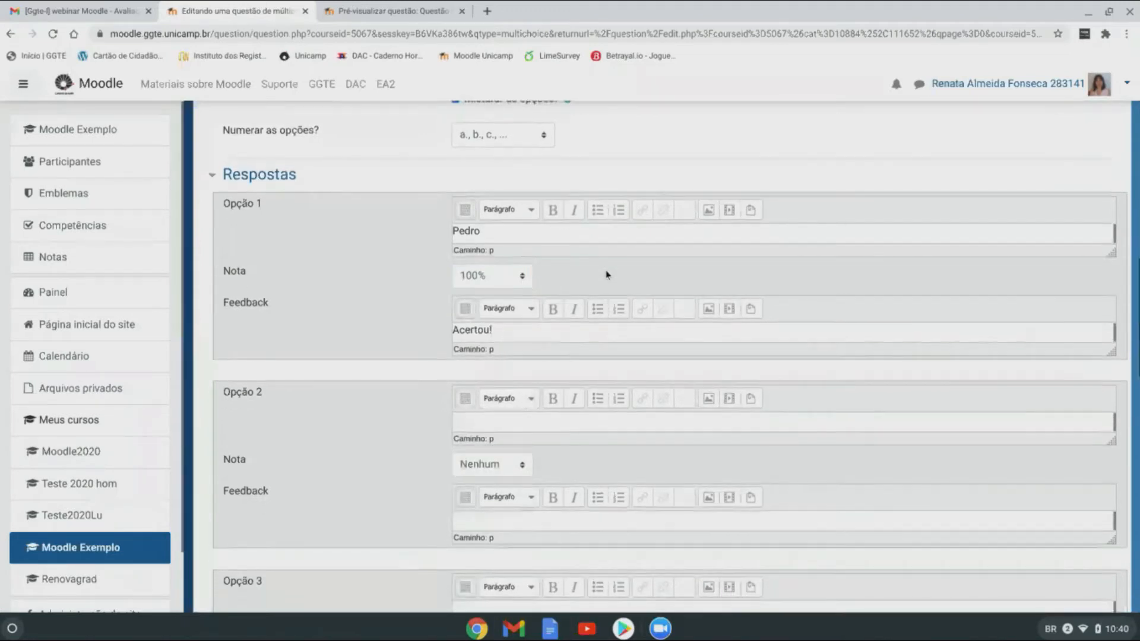
scroll(524, 365, "down", 1)
Step: Add answers 'João' and 'Lucas', each with feedback 'Errou'
left_click(470, 318)
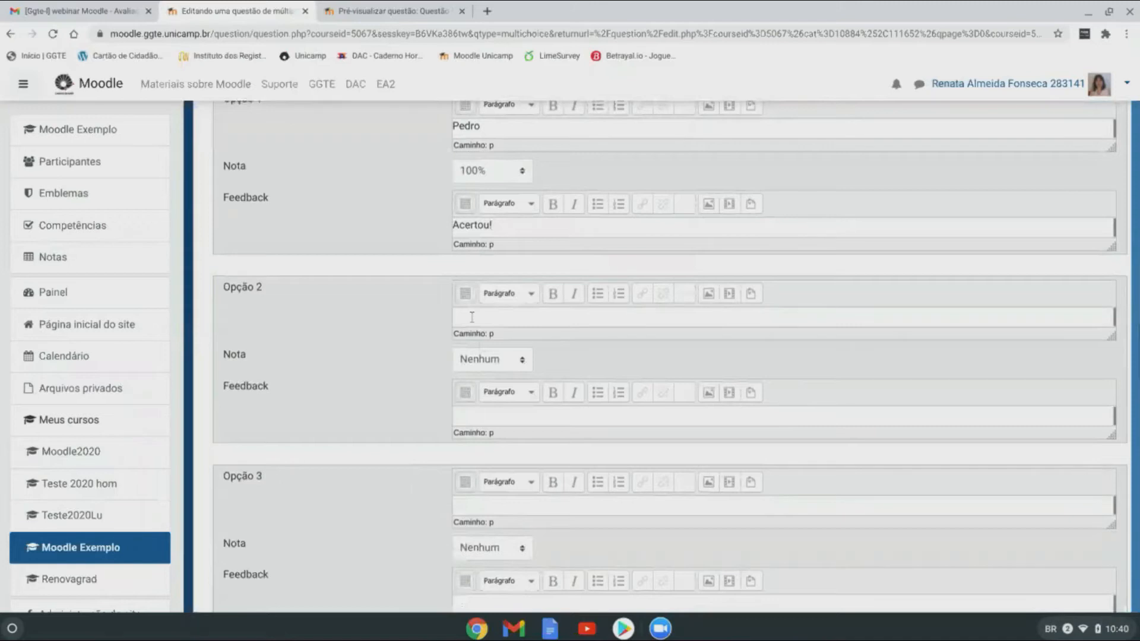
type("João")
left_click(470, 416)
type("Errou!")
scroll(491, 386, "down", 2)
left_click(480, 361)
type("Lucas")
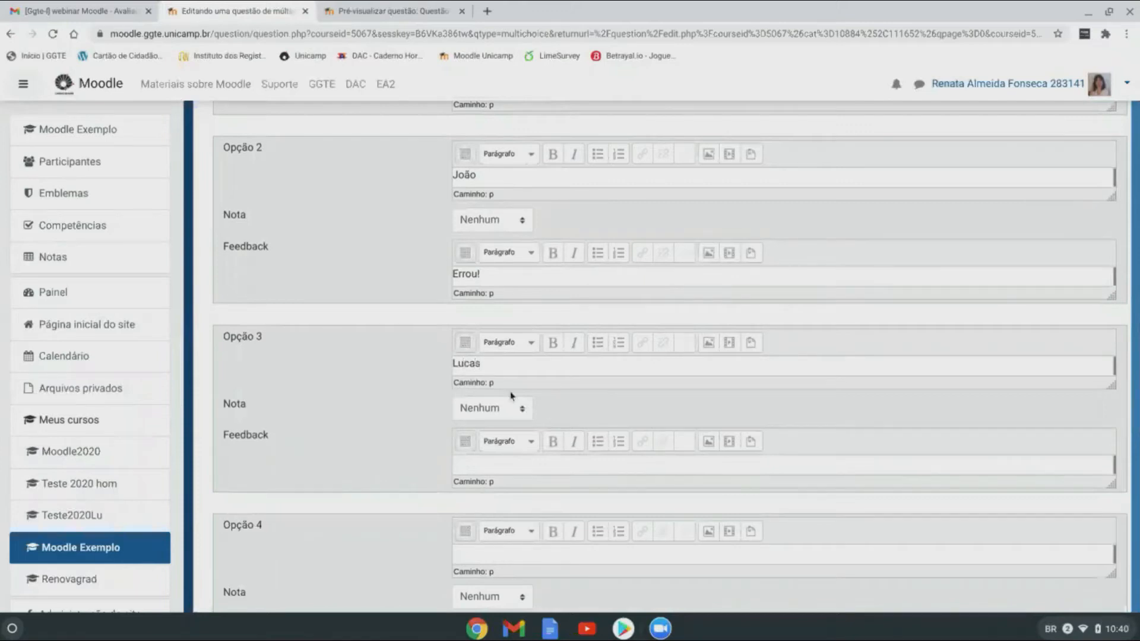
left_click(467, 460)
type("Errou!")
Step: Save Questão 07 to the question bank
scroll(543, 458, "down", 1)
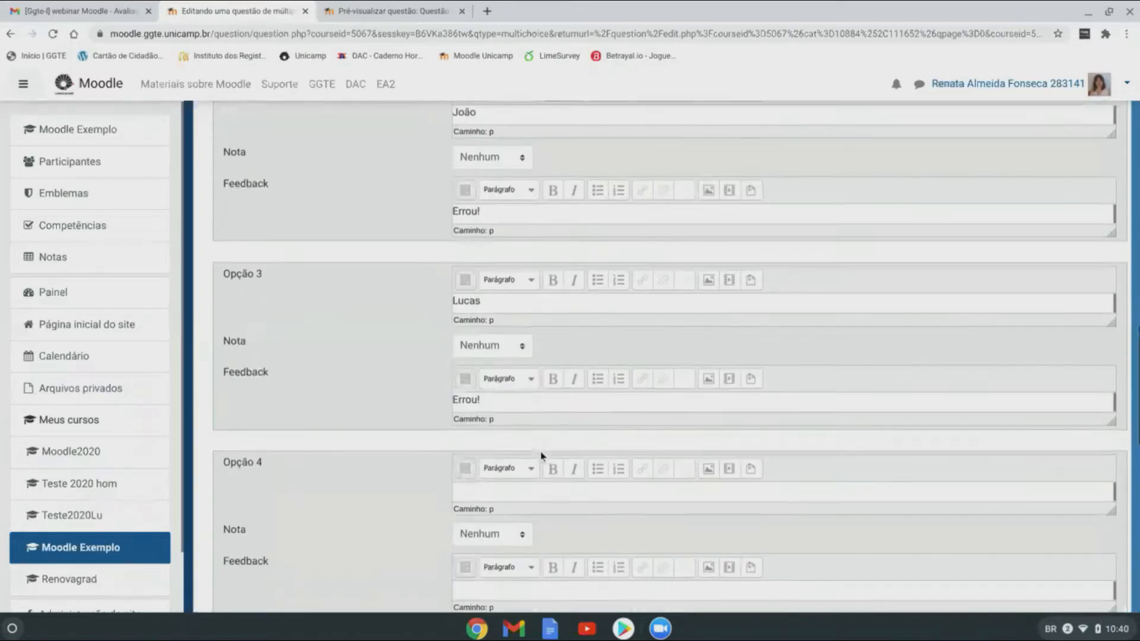
scroll(568, 313, "down", 1)
scroll(568, 313, "down", 5)
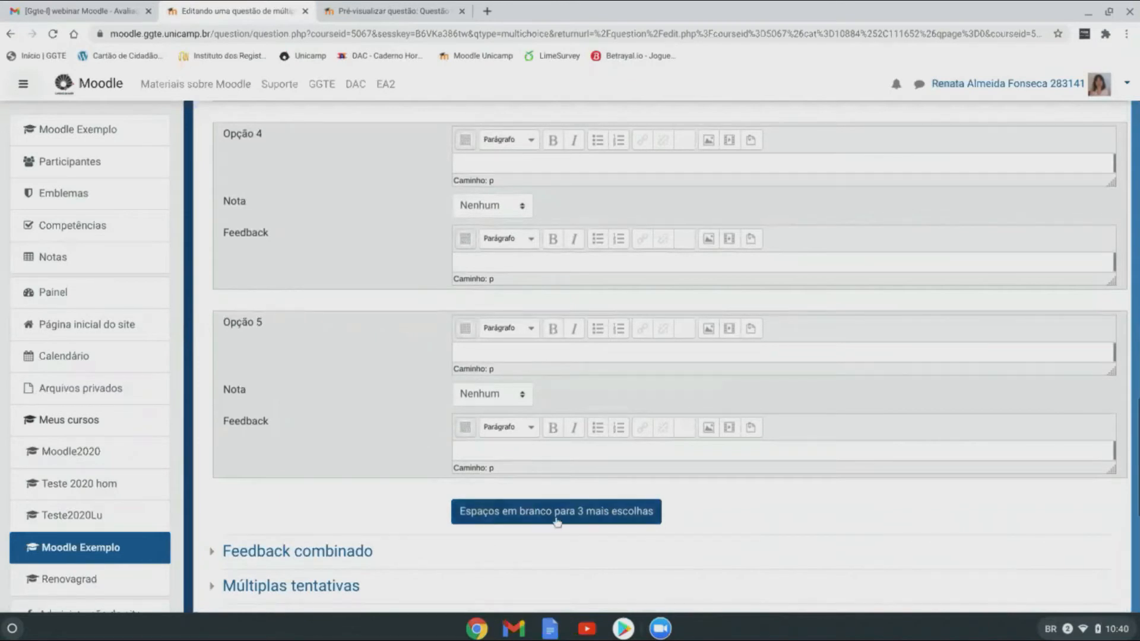
scroll(638, 522, "down", 3)
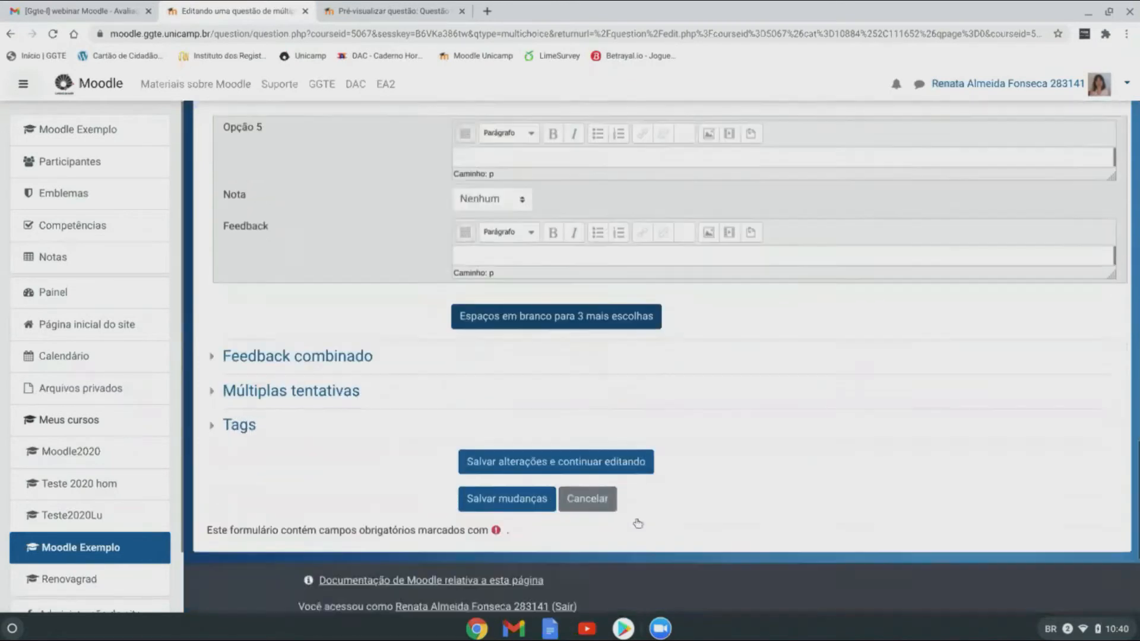
left_click(509, 456)
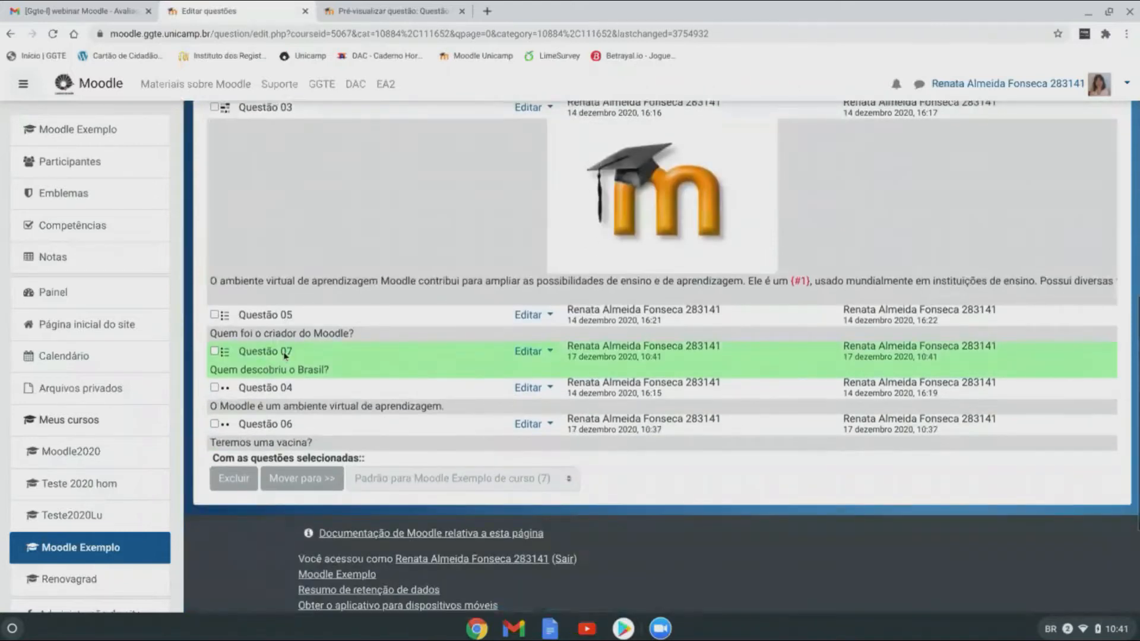
Step: Start a new Dissertação (essay) question from the question type chooser
scroll(473, 354, "up", 6)
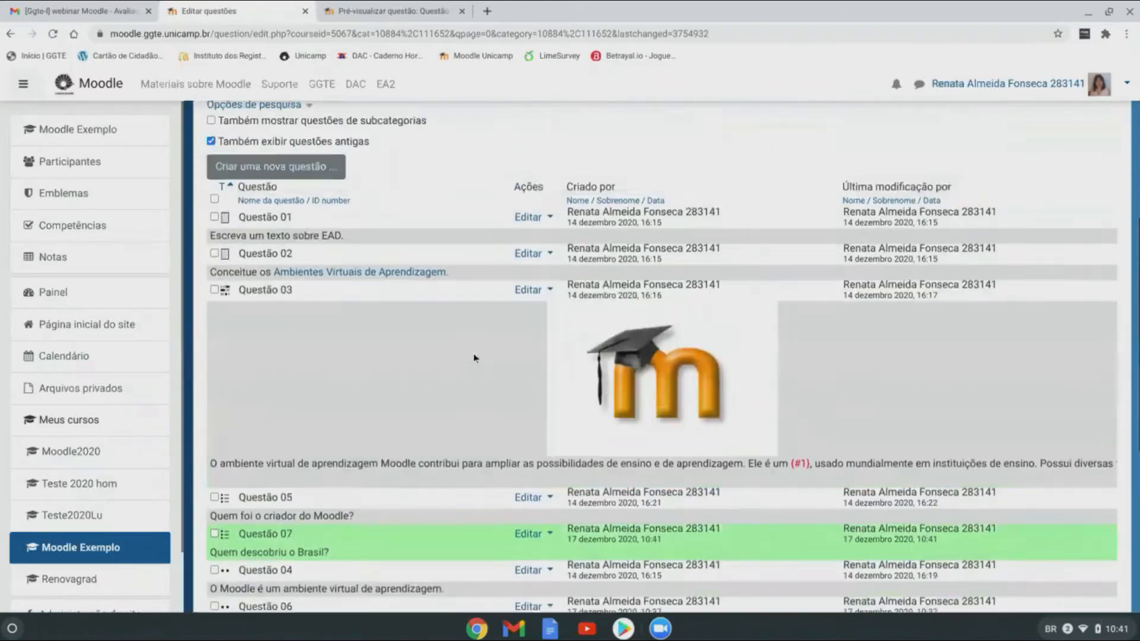
left_click(276, 343)
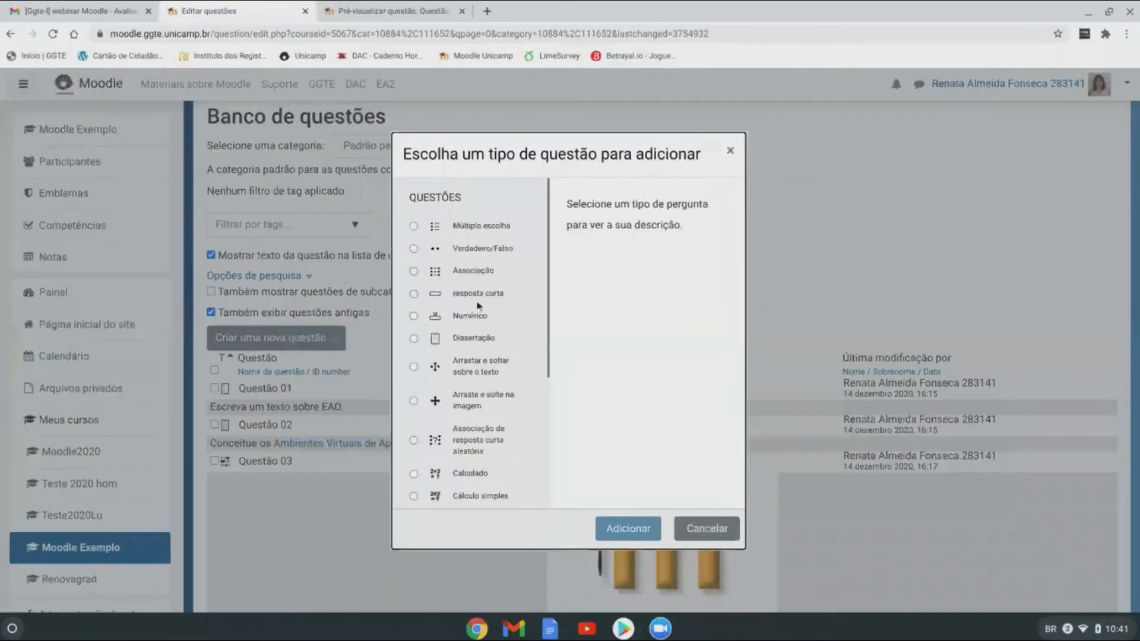
left_click(413, 340)
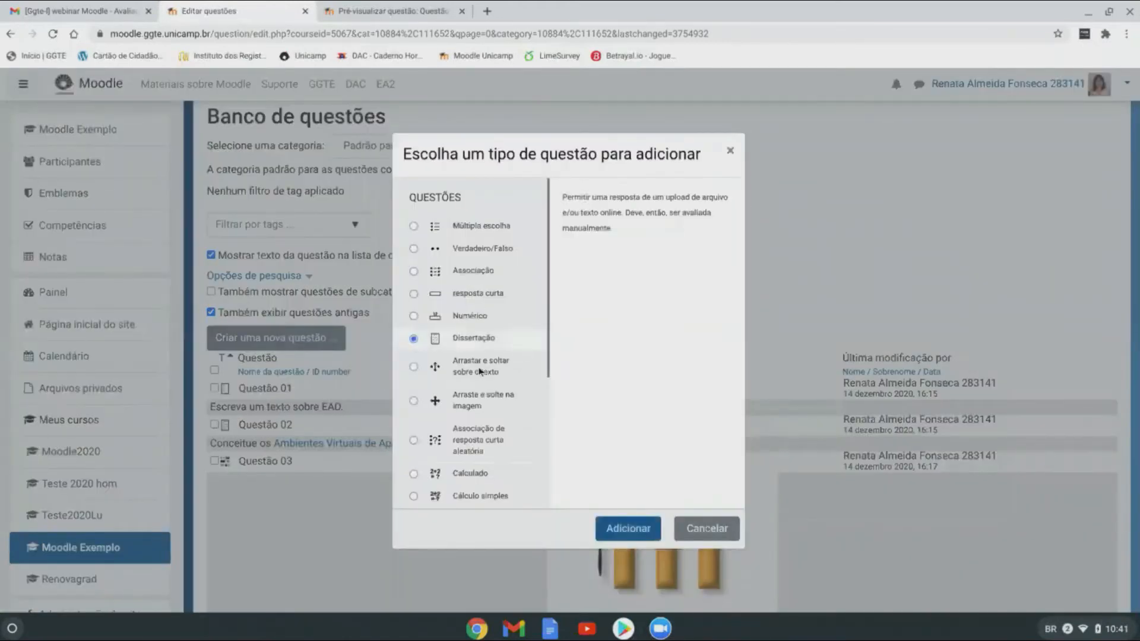
left_click(629, 531)
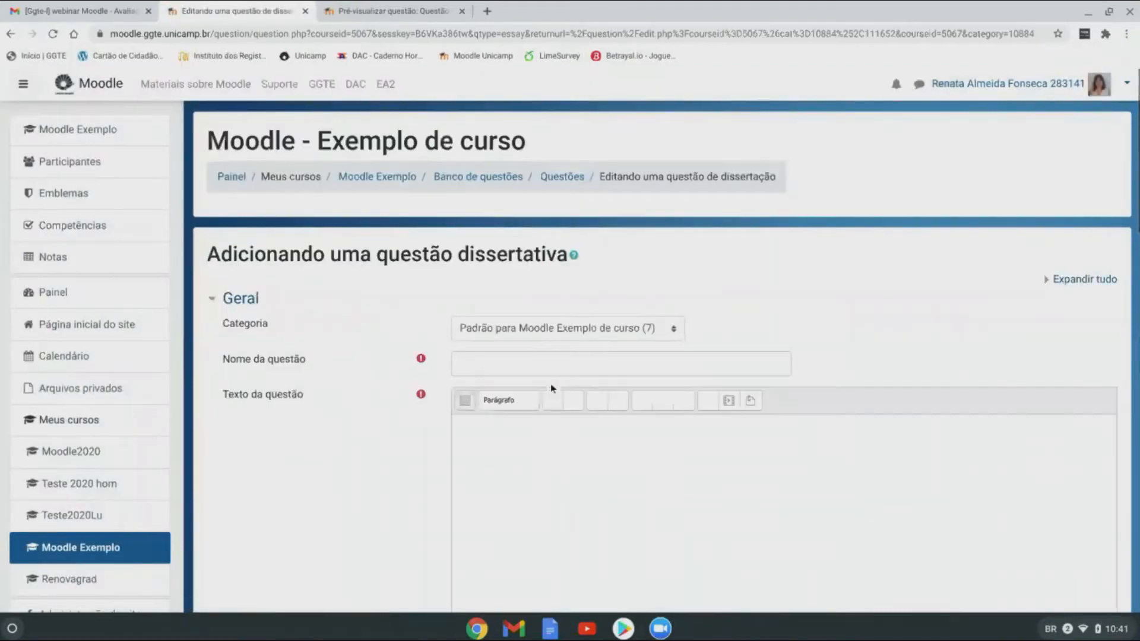
Step: Look over the blank essay form and expand the full Feedback geral editor toolbar
scroll(655, 373, "down", 3)
left_click(467, 159)
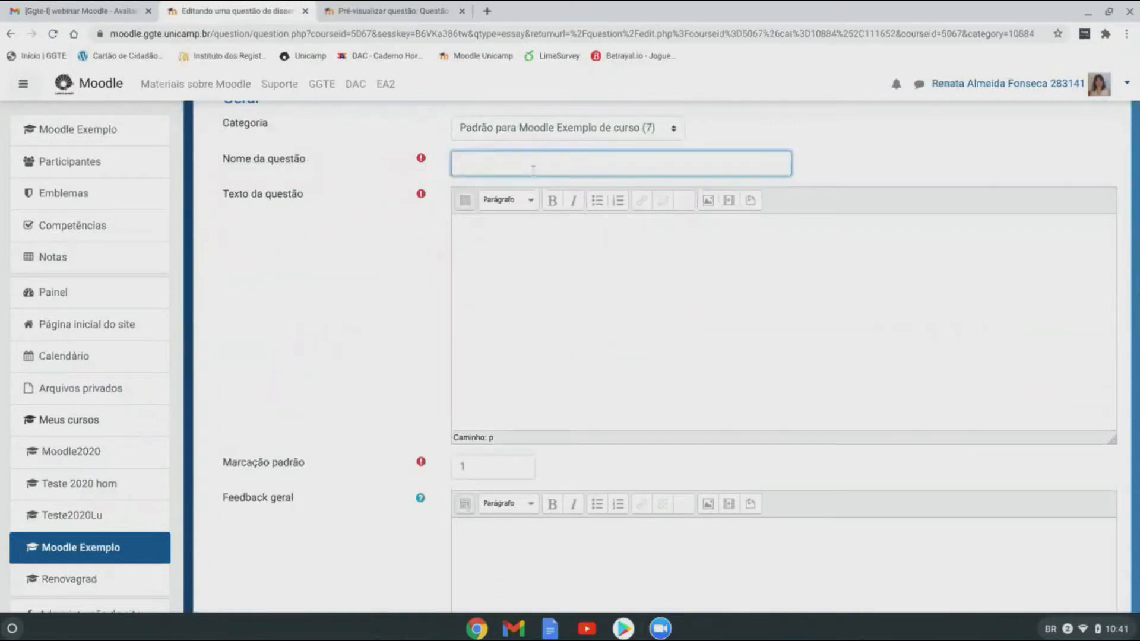
left_click(549, 260)
scroll(616, 373, "down", 2)
scroll(619, 373, "down", 6)
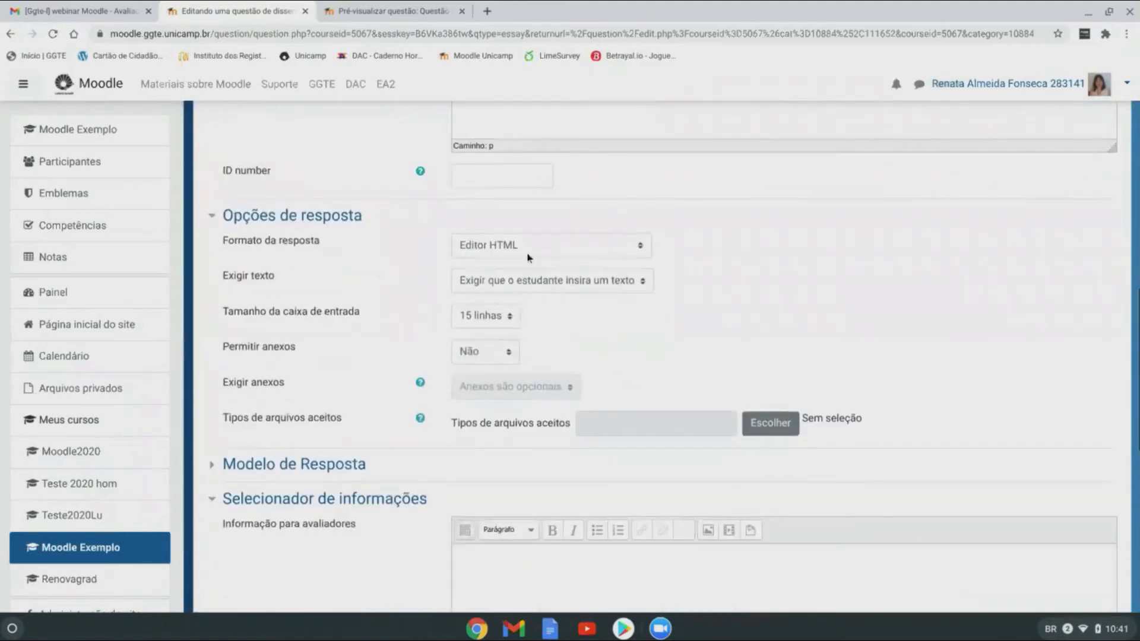
scroll(618, 275, "up", 1)
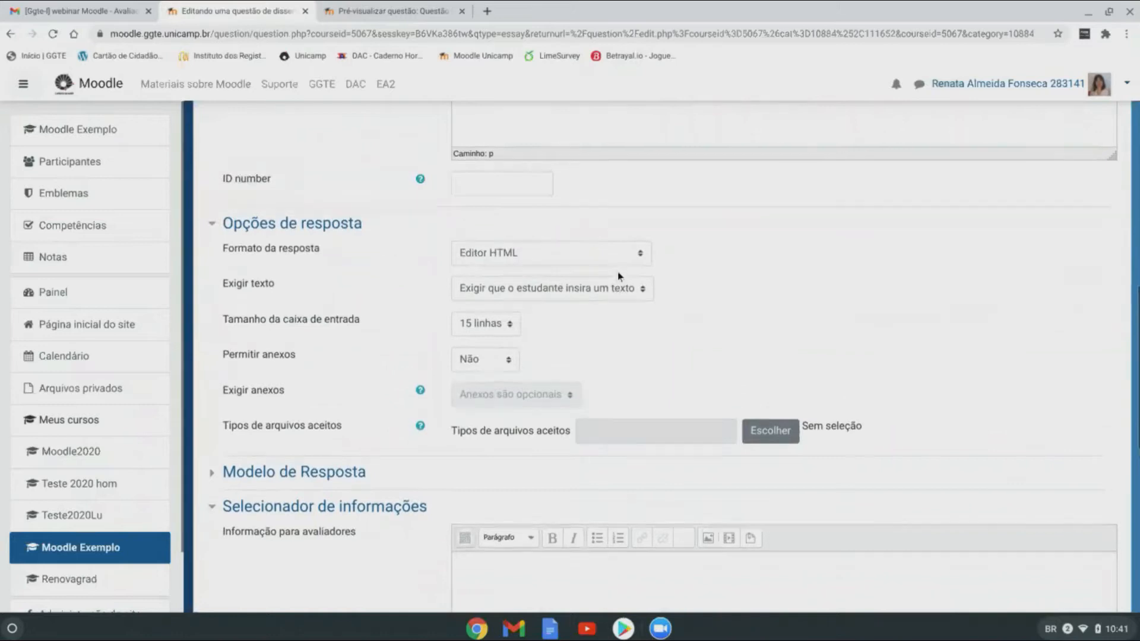
scroll(617, 272, "up", 4)
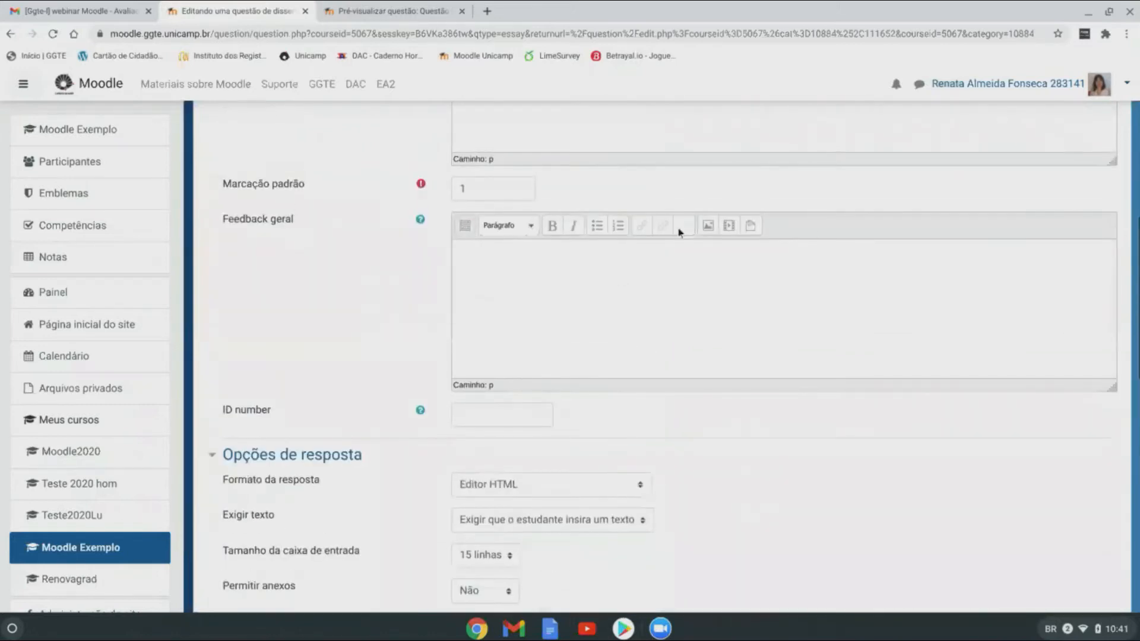
left_click(465, 225)
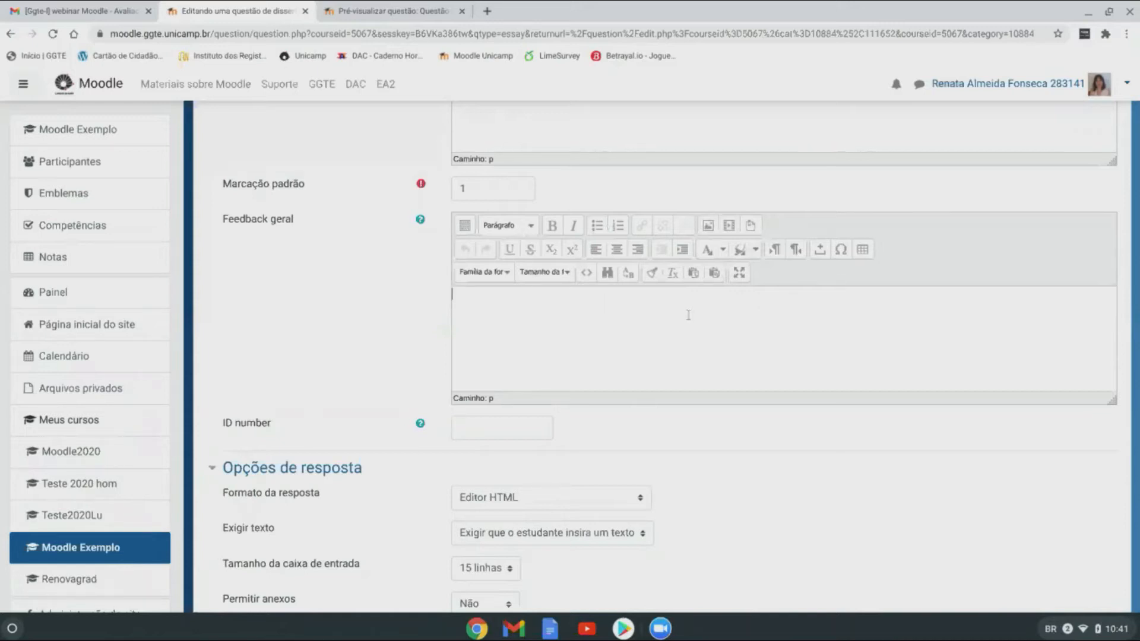
scroll(688, 315, "down", 4)
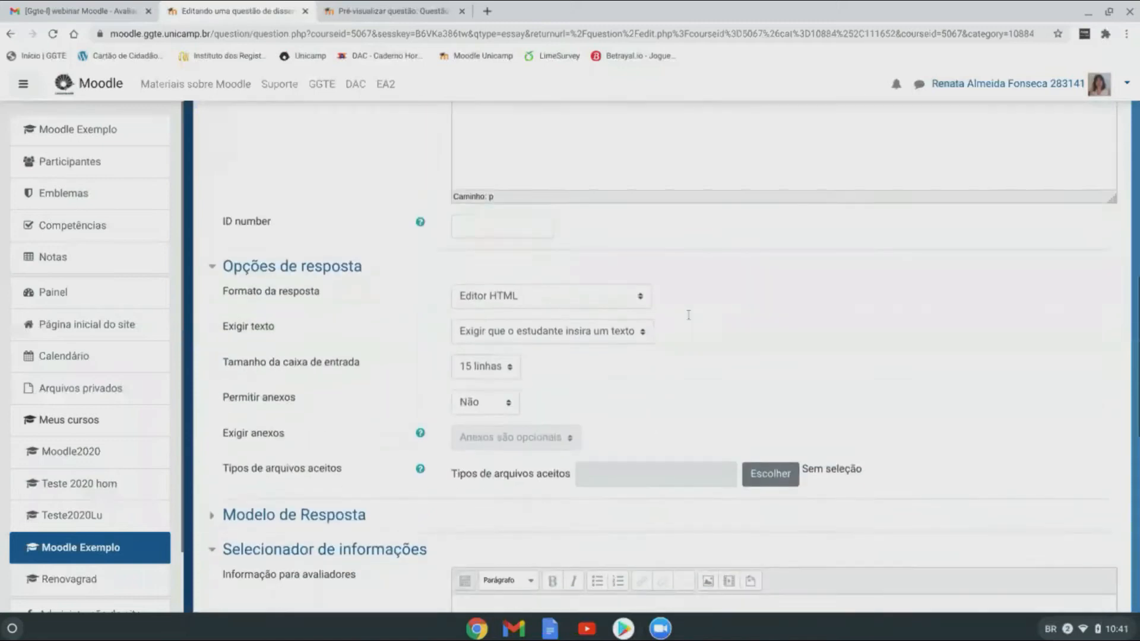
Step: Keep the response defaults: text required, 15 linhas box, attachments set to Não
left_click(603, 275)
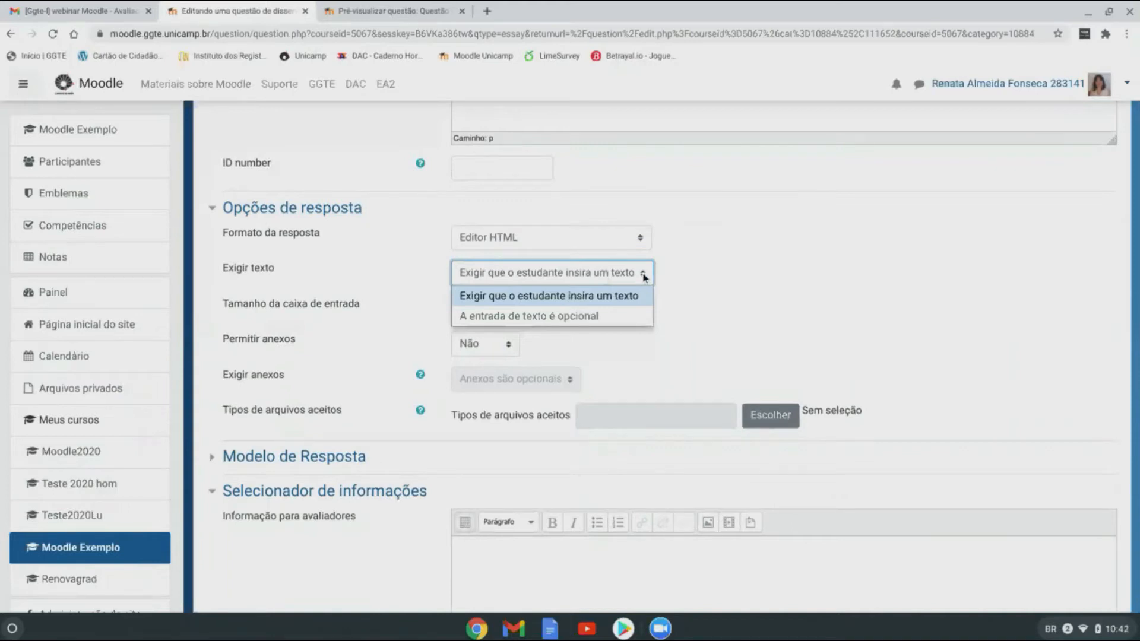
left_click(634, 297)
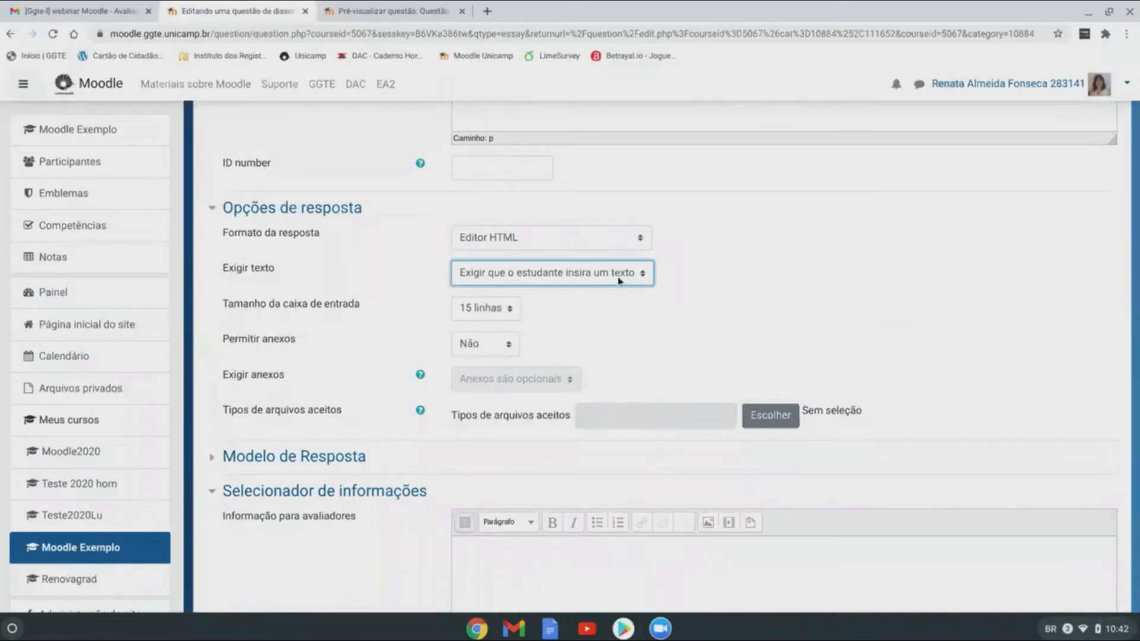
left_click(507, 312)
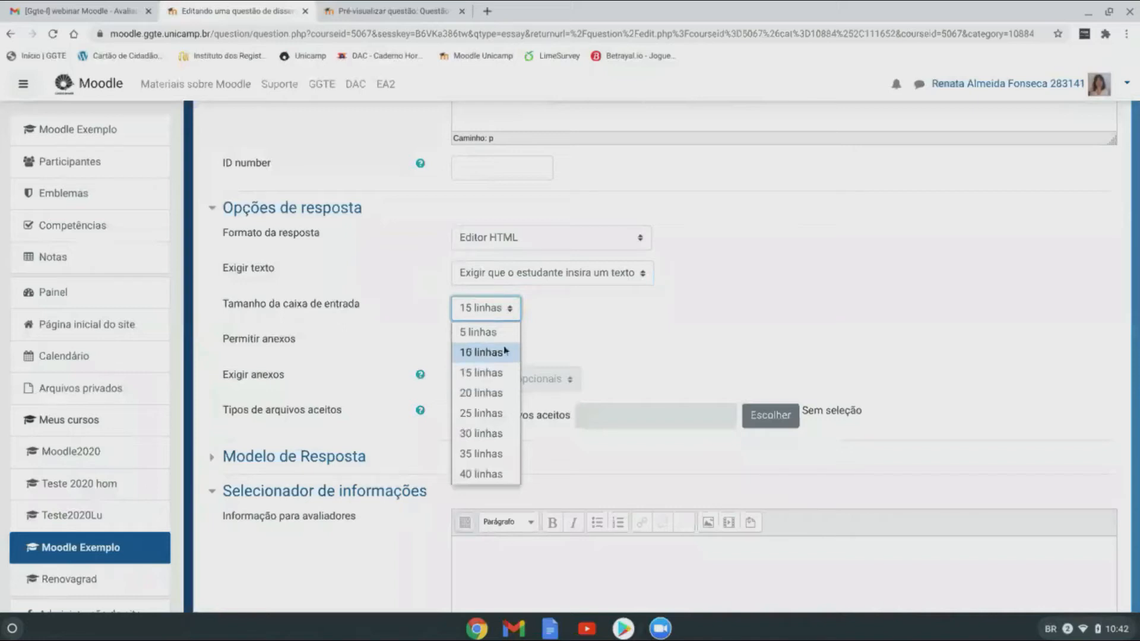
left_click(508, 379)
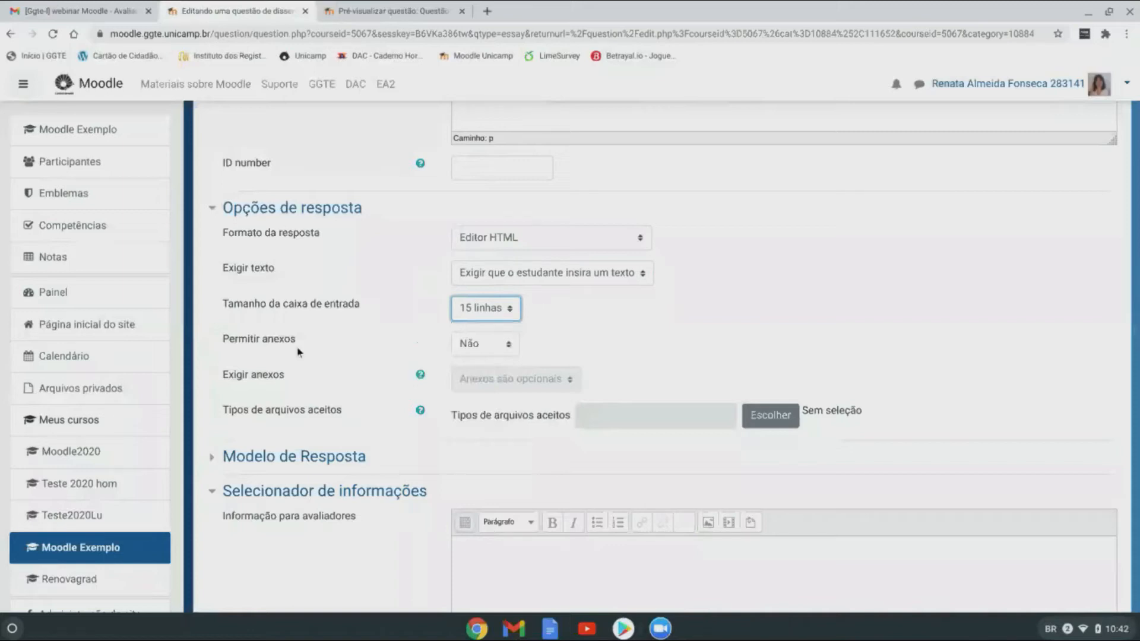
left_click(504, 345)
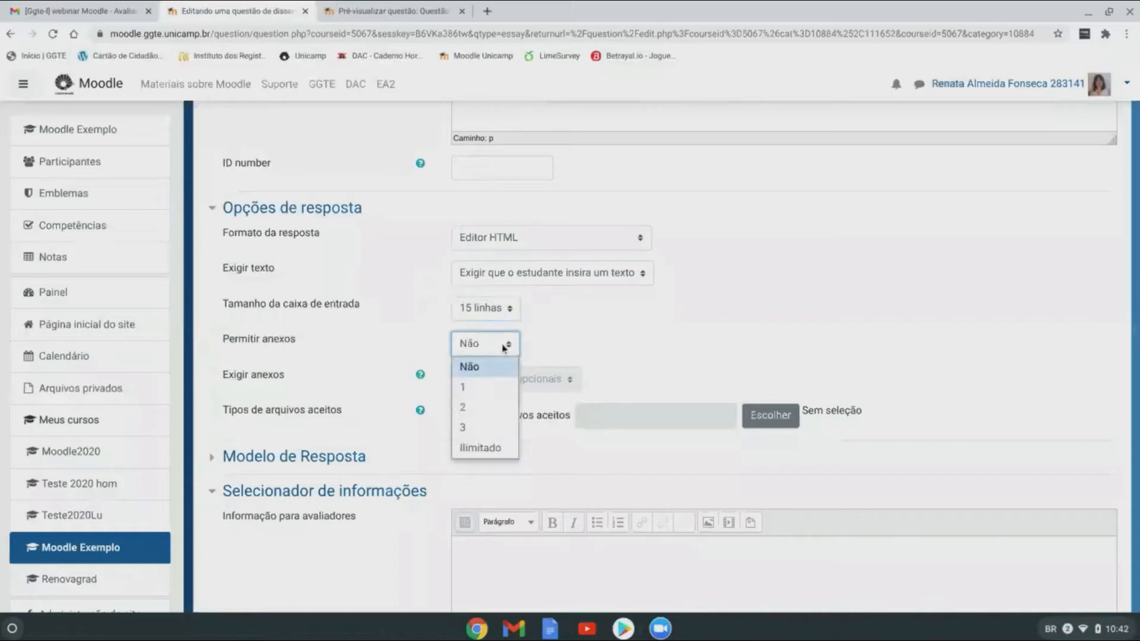
left_click(510, 345)
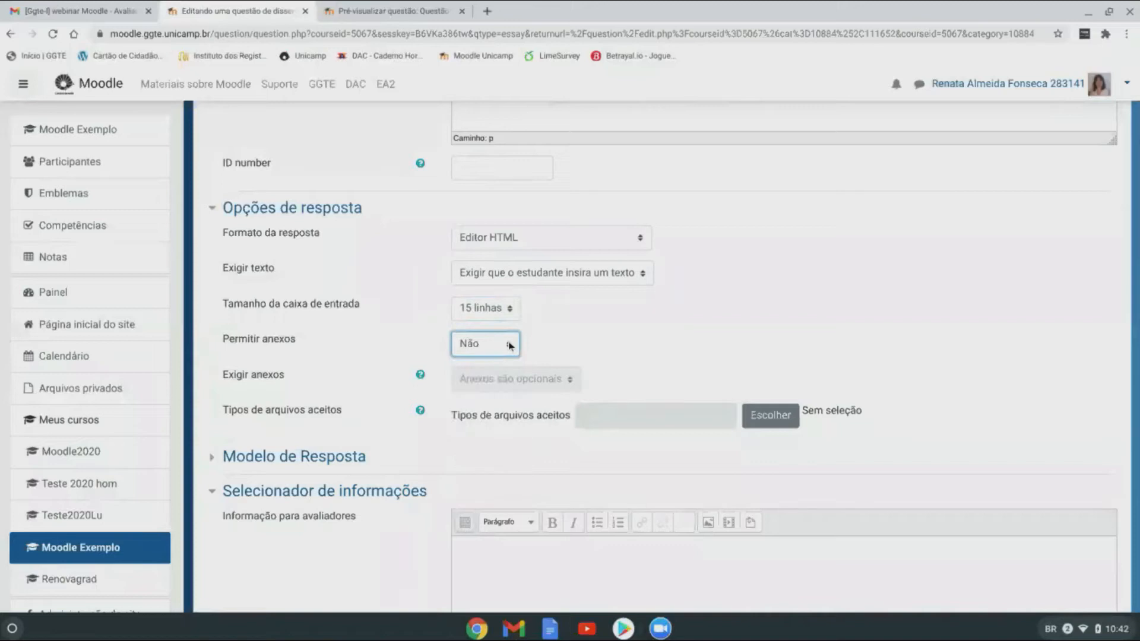
left_click(509, 346)
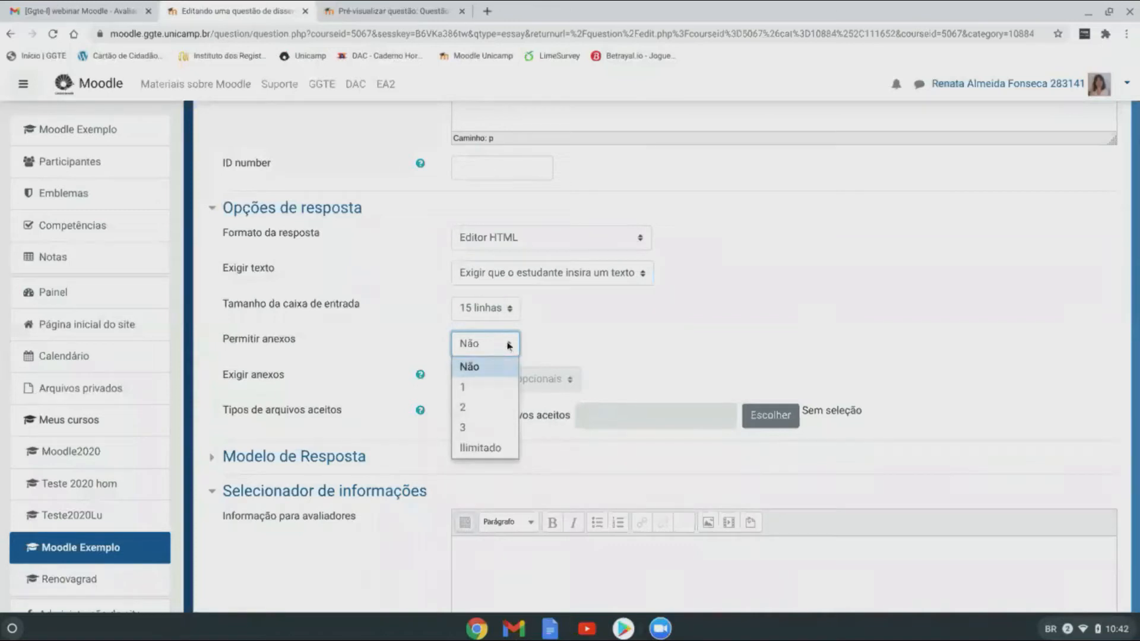
left_click(509, 346)
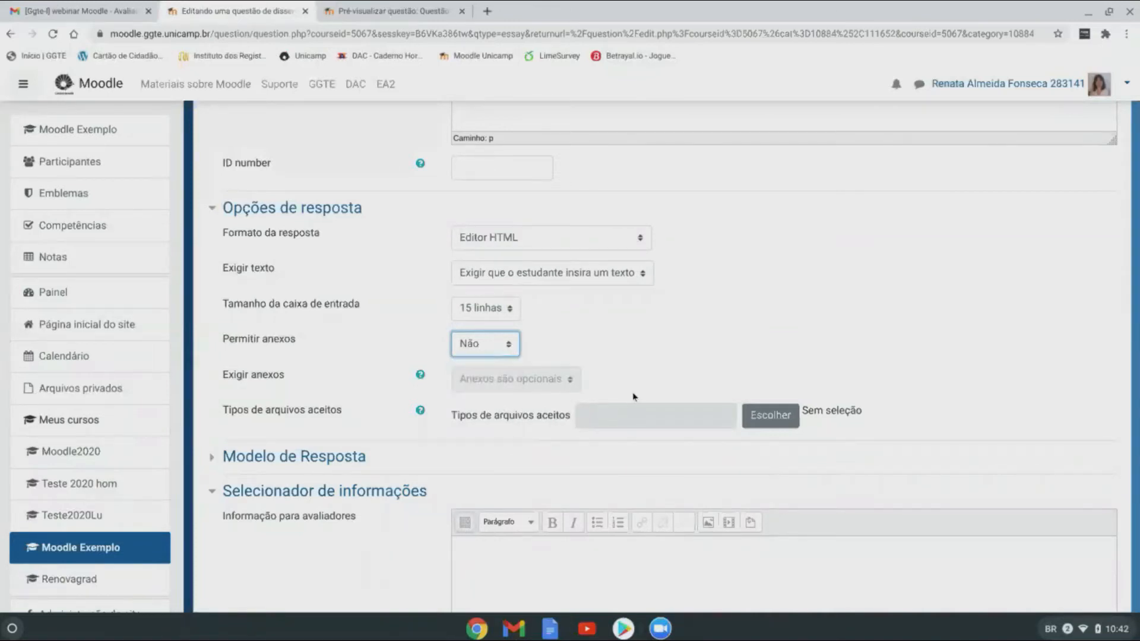
Step: Discard the unsaved essay question with Cancelar
scroll(636, 397, "down", 1)
scroll(636, 397, "down", 4)
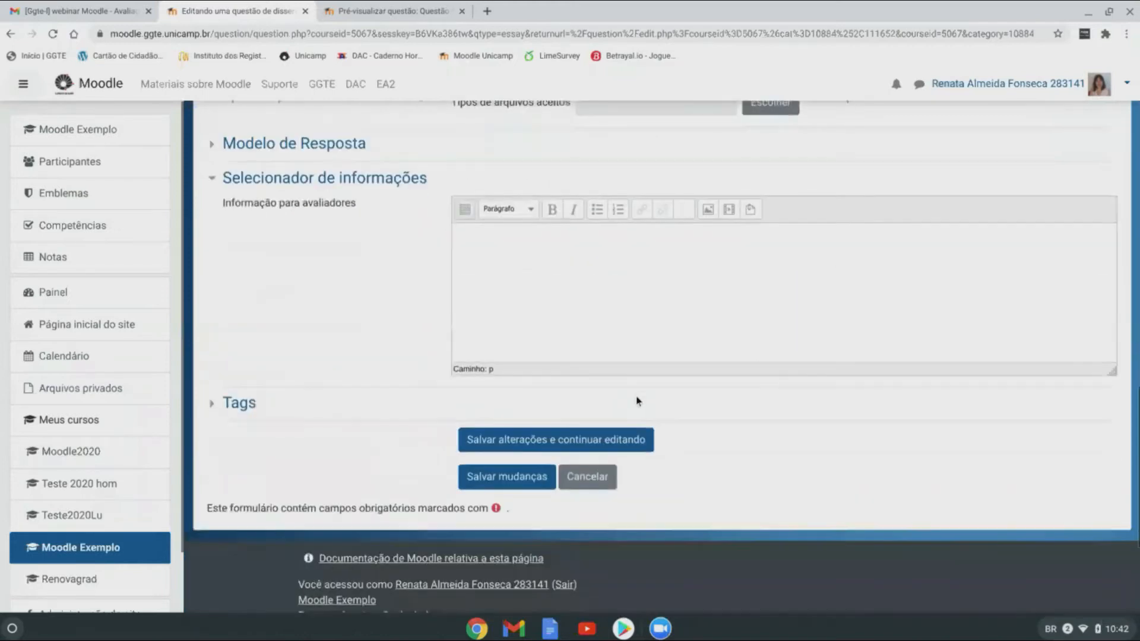
scroll(378, 451, "up", 1)
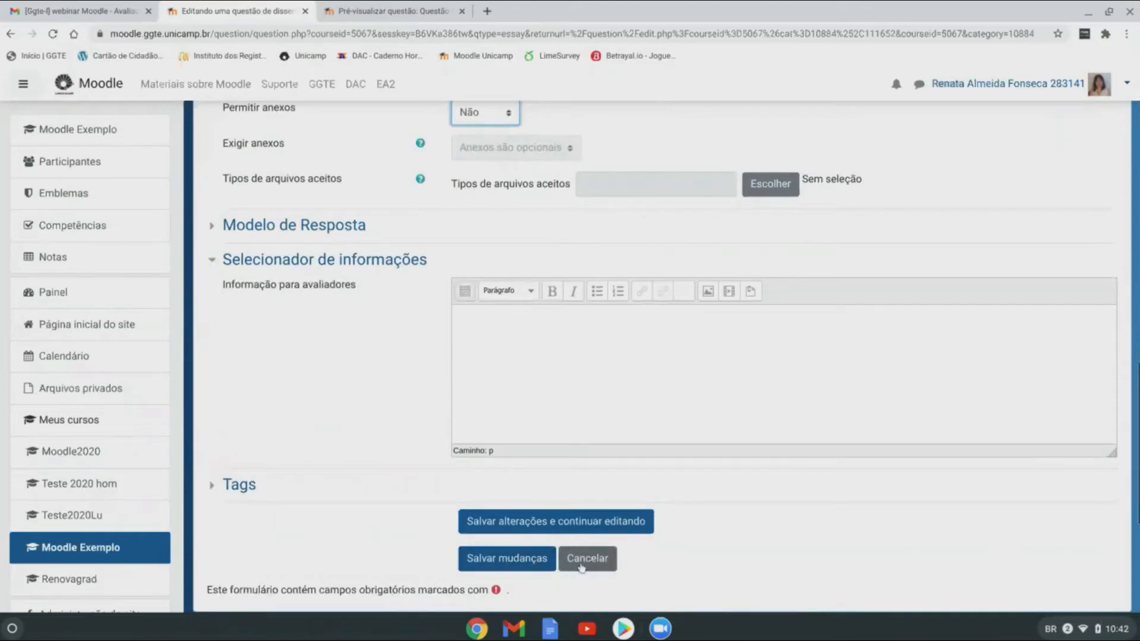
left_click(607, 564)
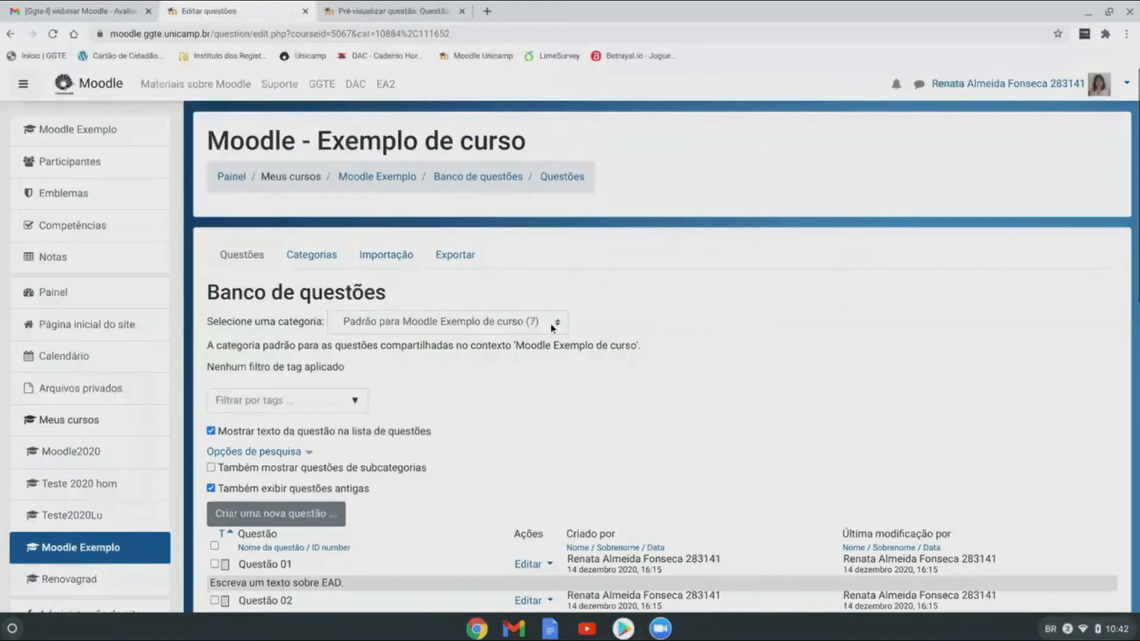
Step: Scroll through the Banco de questões list of seven default-category questions and back to the top
scroll(565, 388, "down", 2)
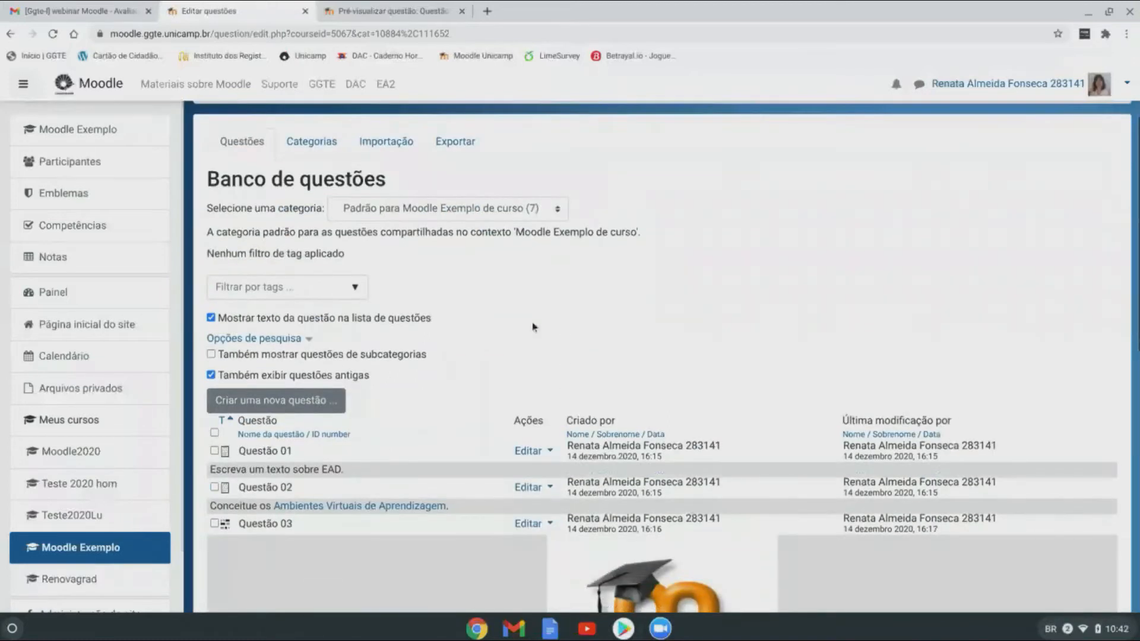
scroll(534, 333, "down", 1)
scroll(531, 327, "down", 2)
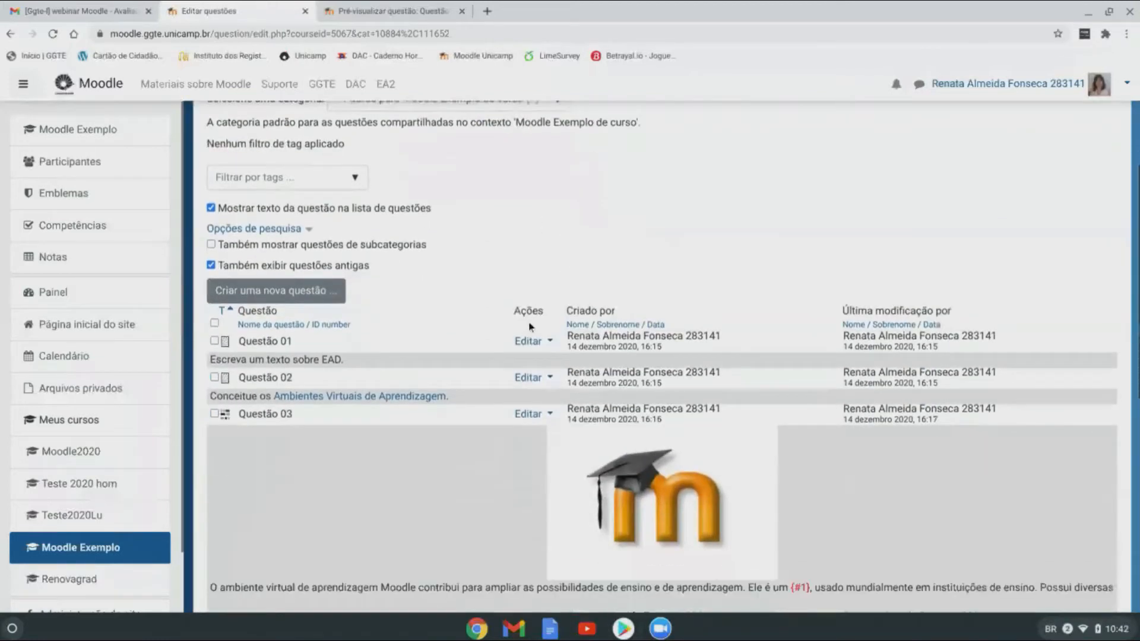
scroll(464, 341, "down", 1)
scroll(469, 345, "down", 3)
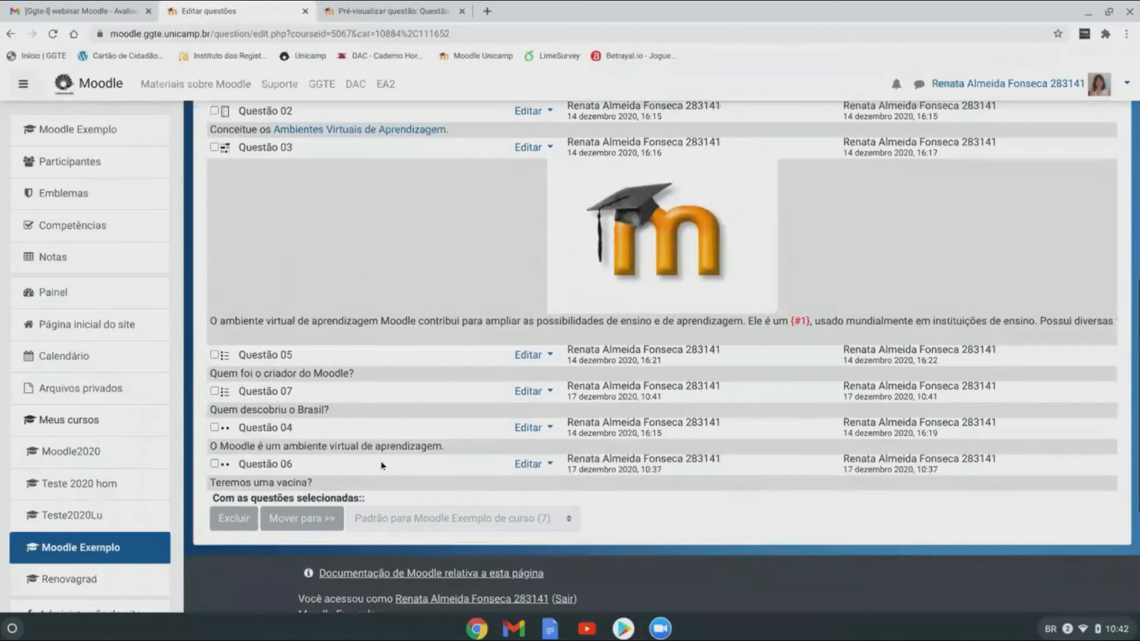
scroll(424, 304, "up", 3)
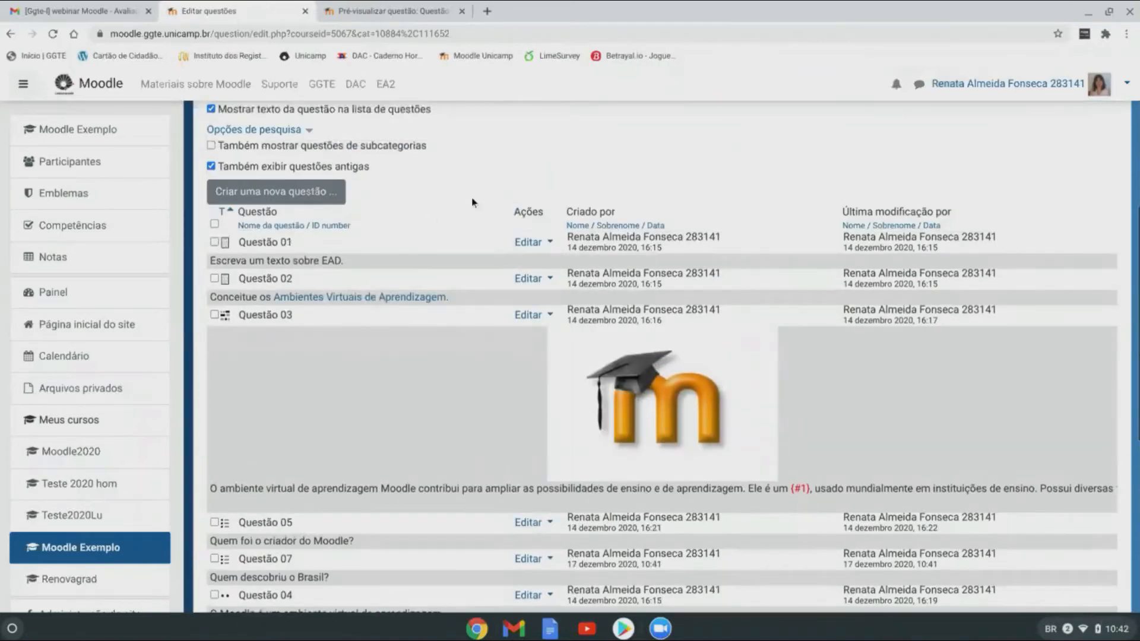
scroll(456, 259, "up", 5)
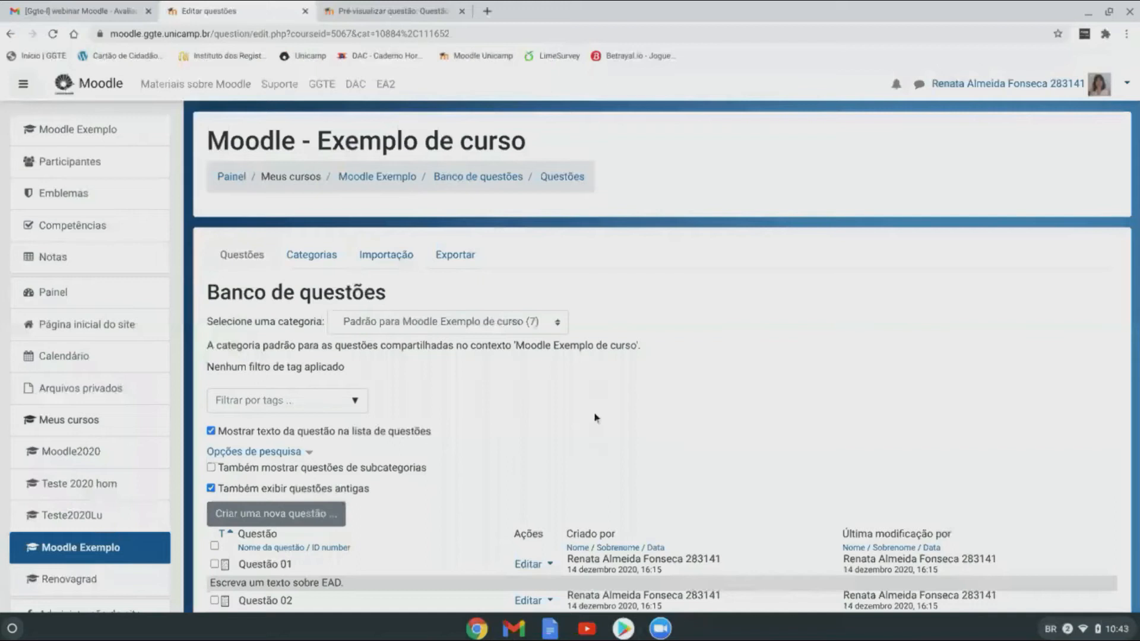
scroll(596, 418, "down", 1)
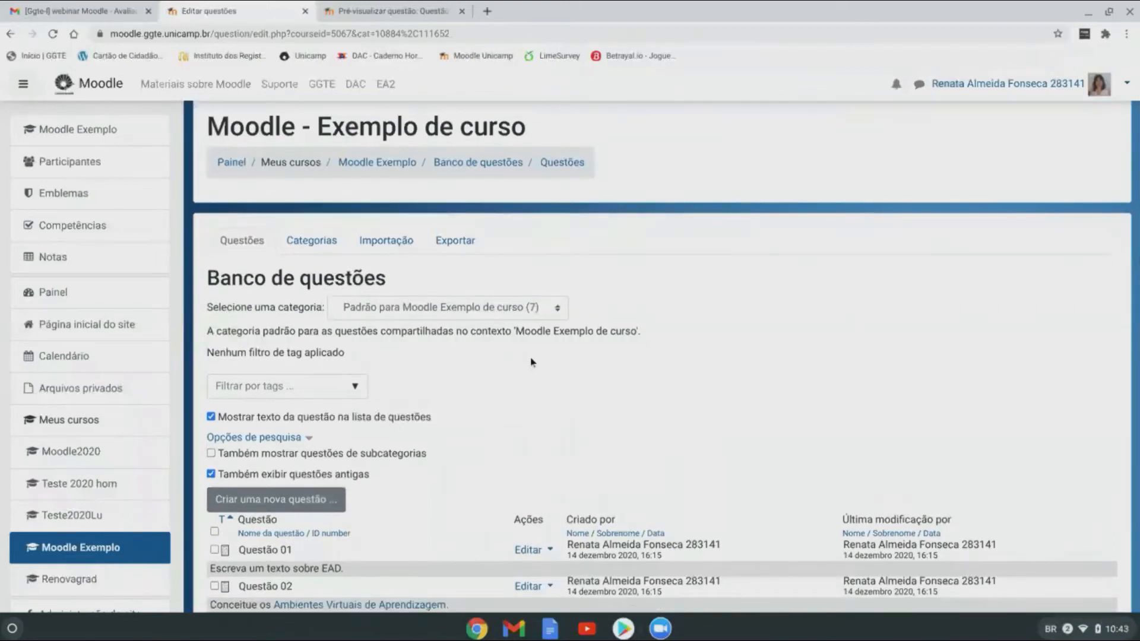
scroll(547, 374, "down", 5)
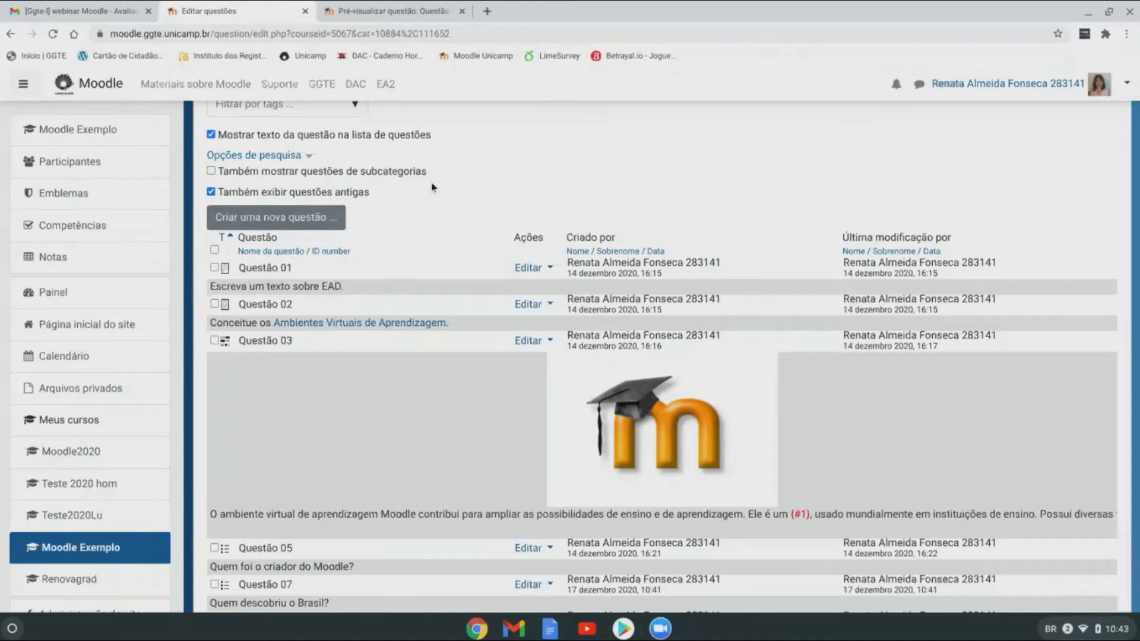
scroll(425, 205, "up", 2)
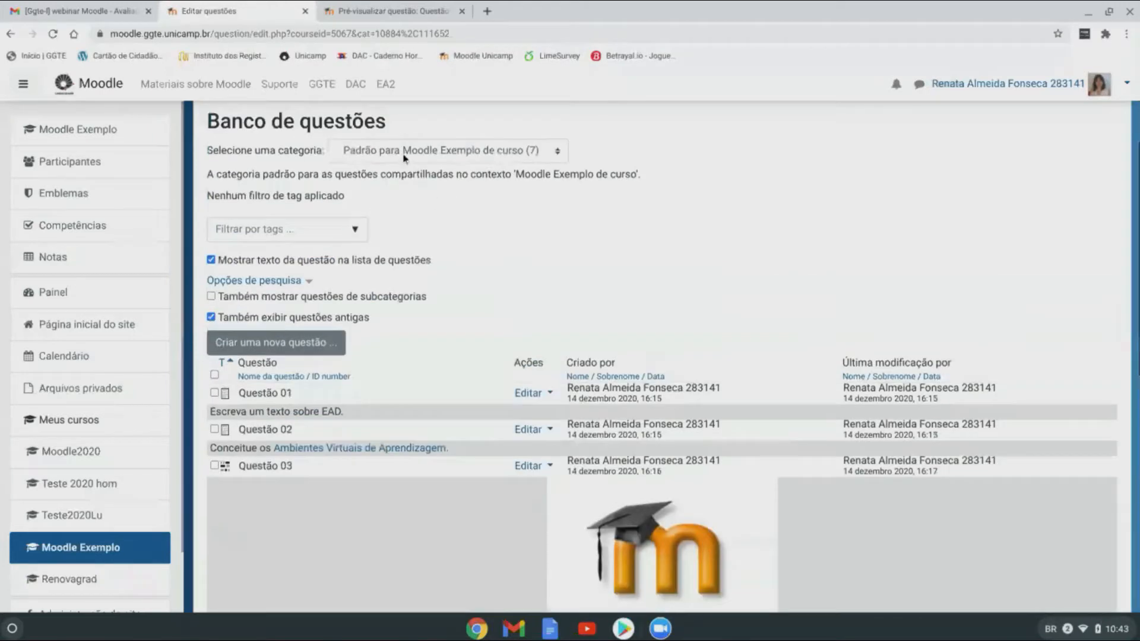
scroll(490, 269, "down", 1)
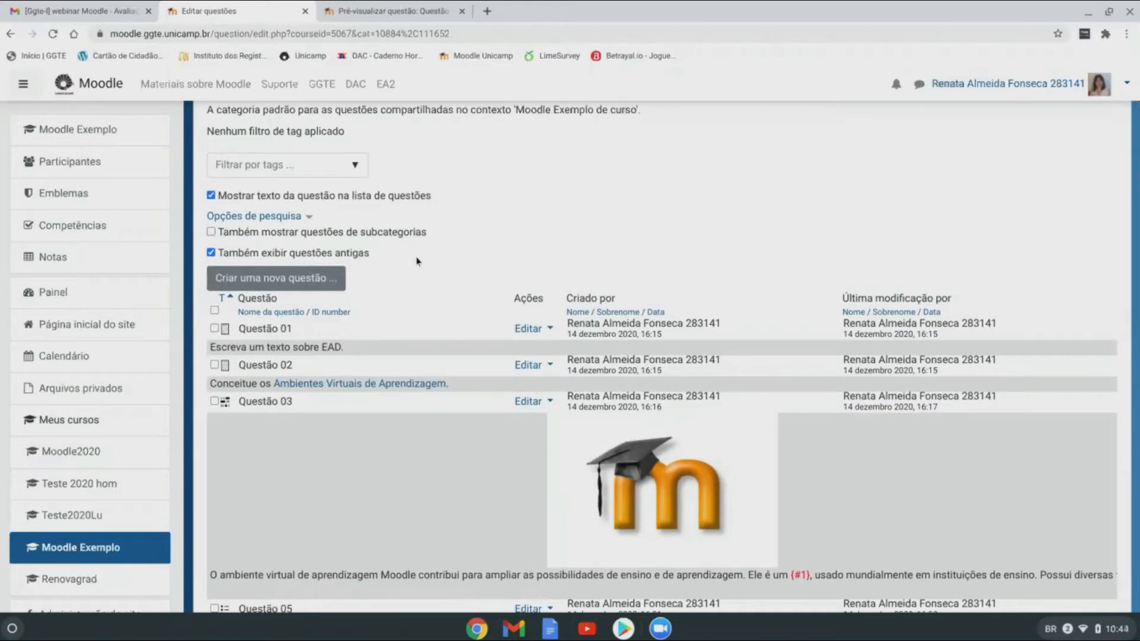
scroll(417, 261, "down", 2)
scroll(418, 262, "up", 4)
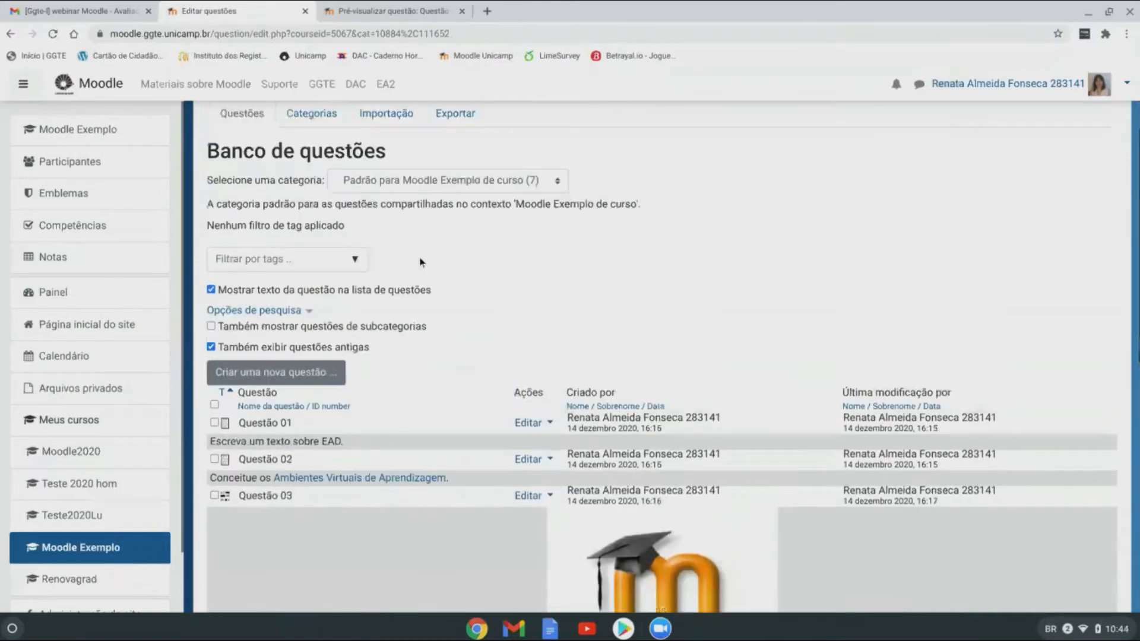
scroll(553, 165, "up", 3)
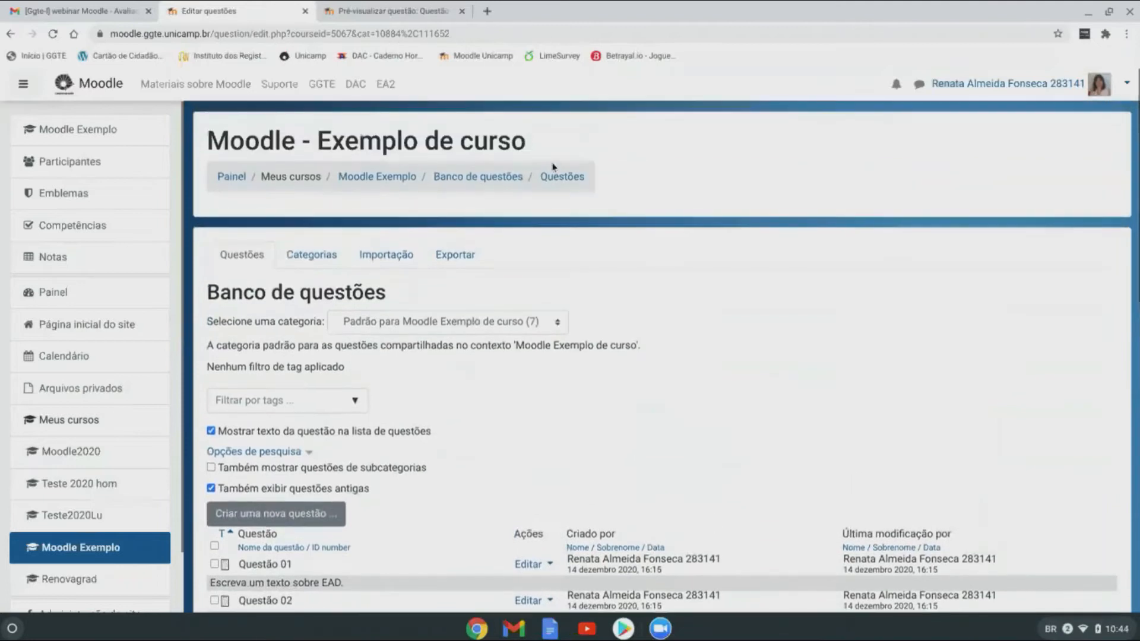
Step: Create the subcategory 'Questões Nível 1' under the default course category from the Categorias page
left_click(313, 260)
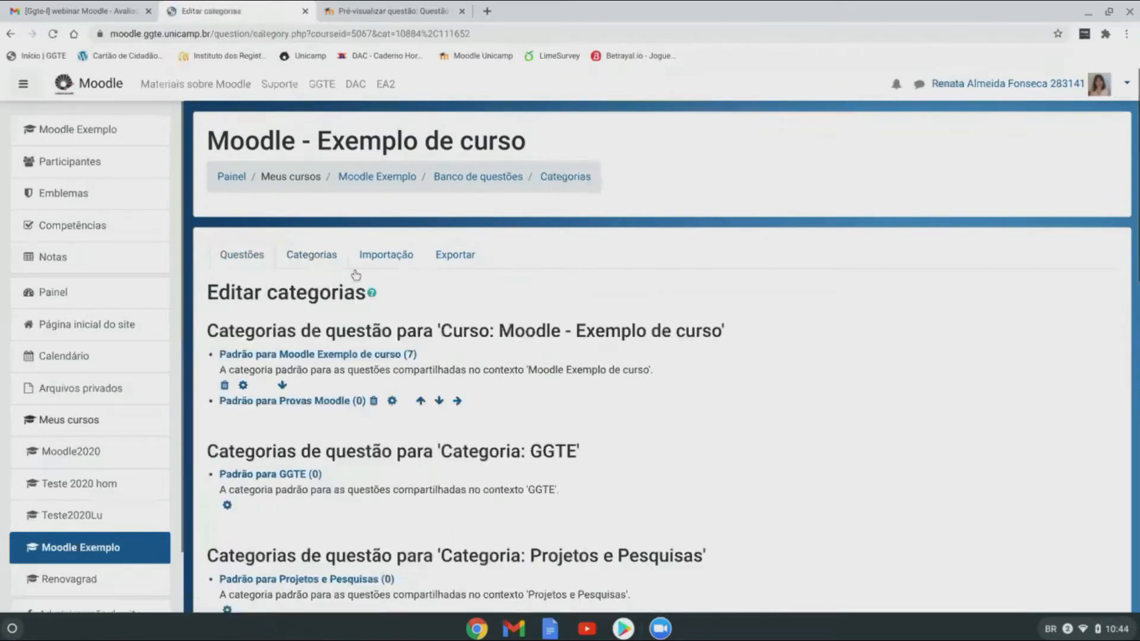
scroll(739, 310, "down", 6)
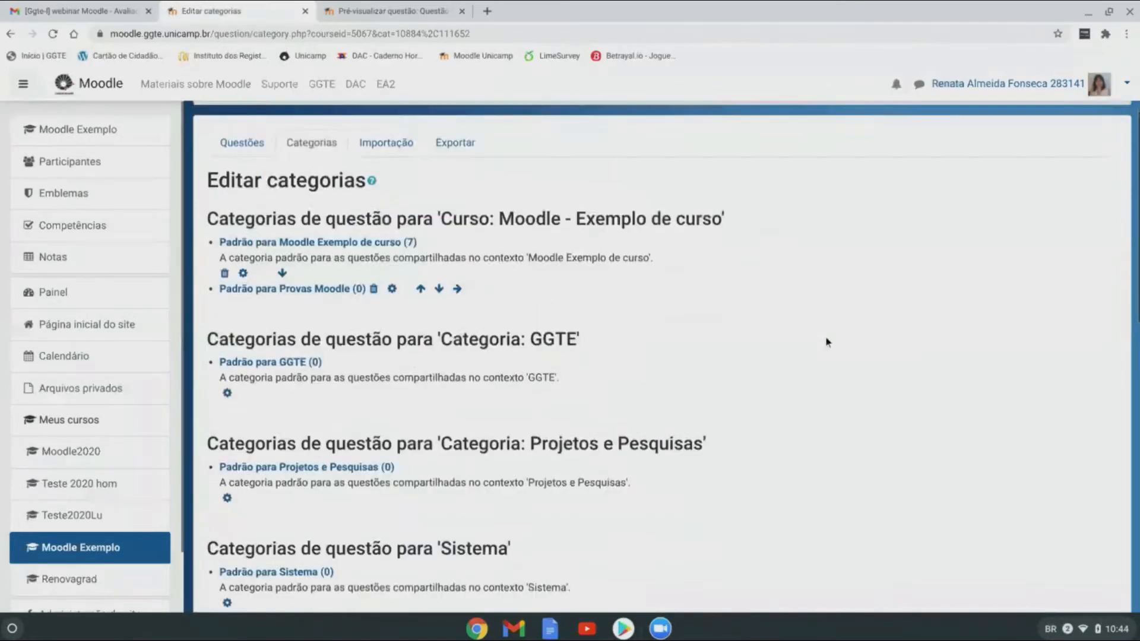
scroll(827, 342, "down", 2)
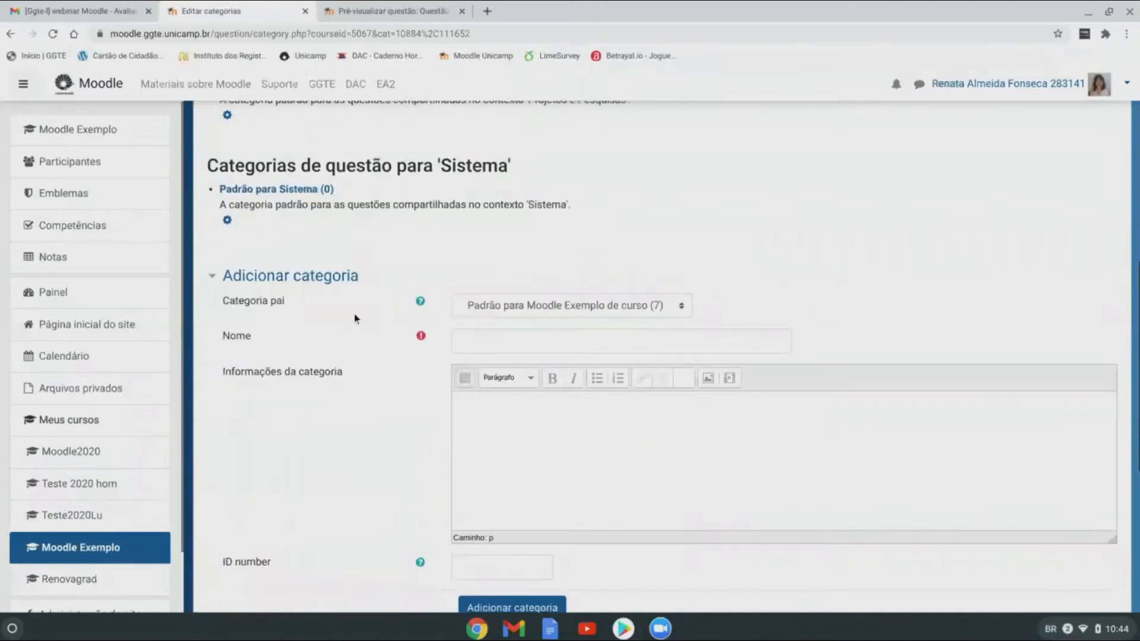
left_click(474, 339)
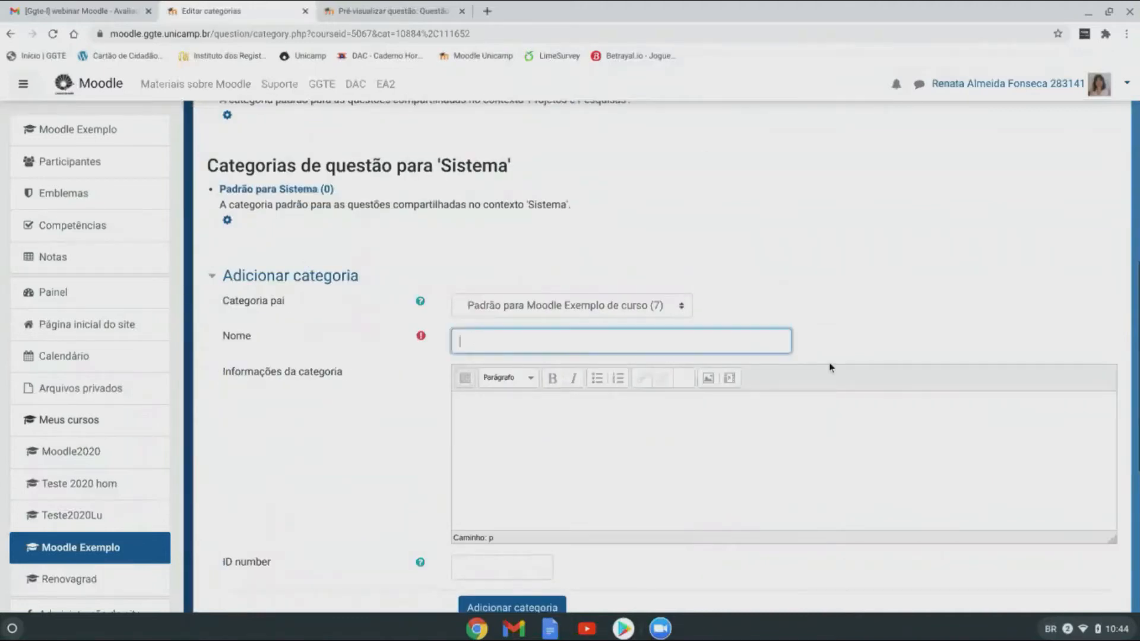
scroll(833, 363, "down", 2)
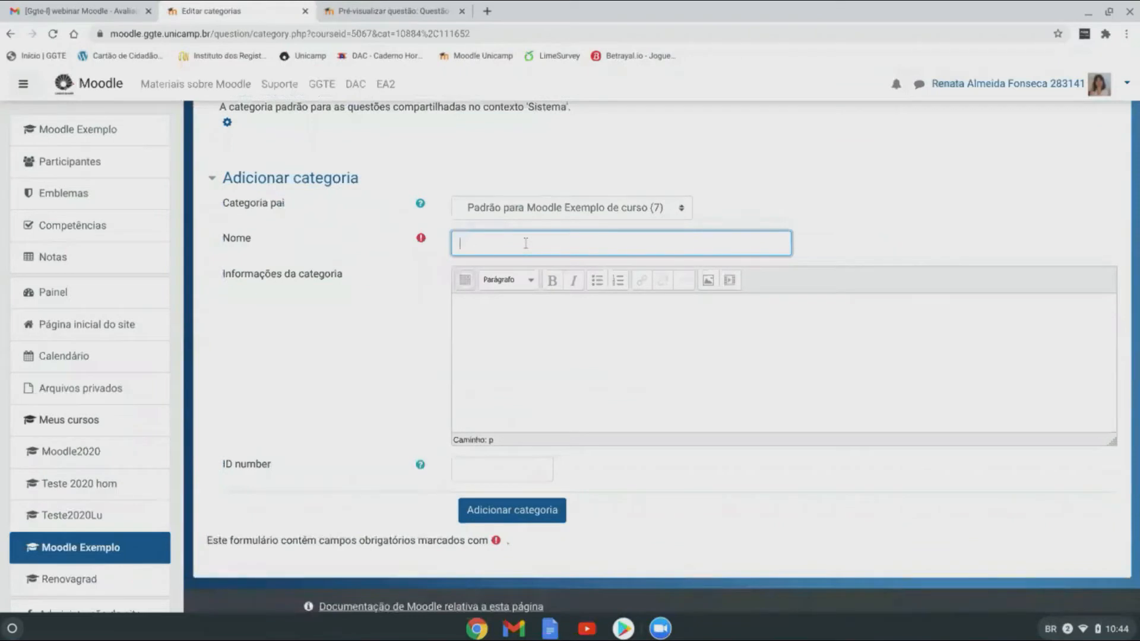
type("Questões")
key("BackSpace")
key("BackSpace")
key("BackSpace")
key("BackSpace")
type("Nível 1")
left_click(542, 515)
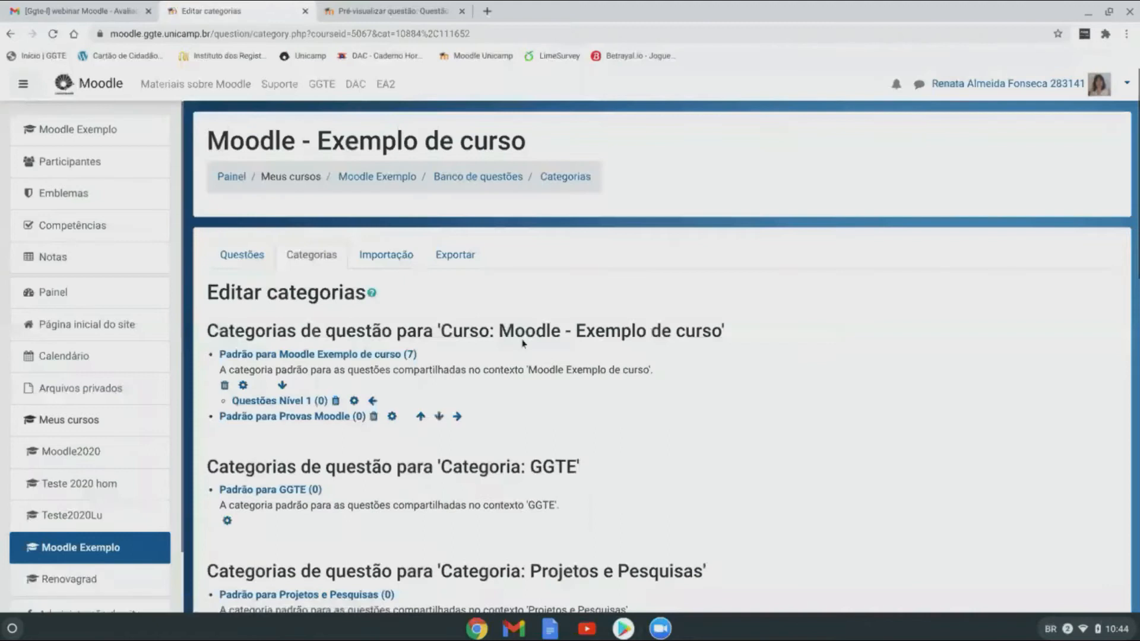
scroll(530, 336, "down", 2)
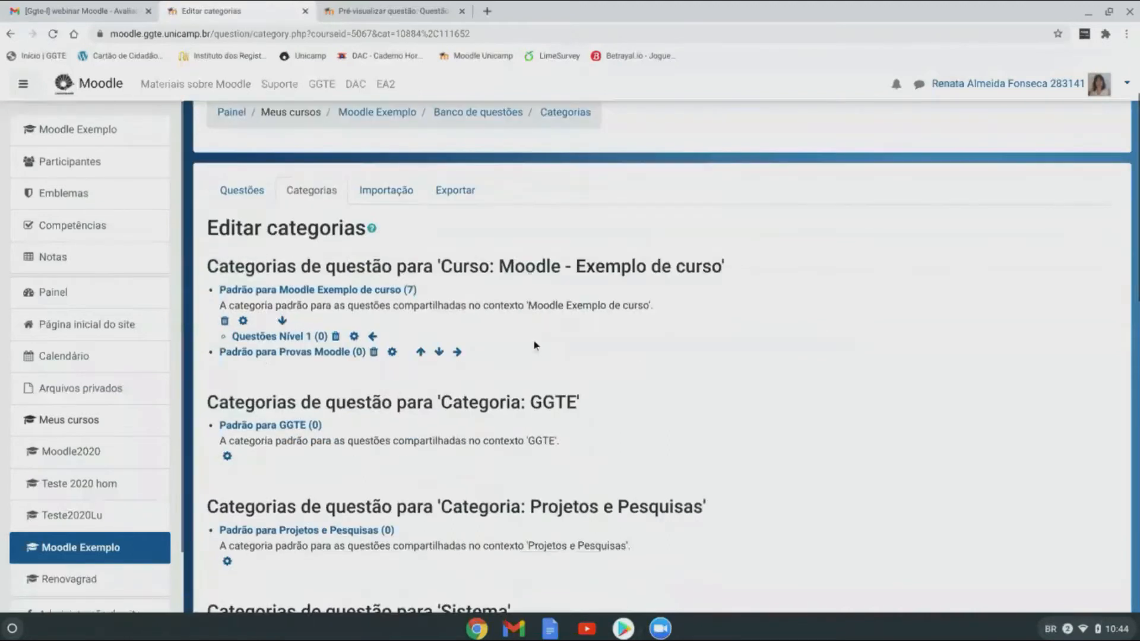
scroll(650, 379, "up", 1)
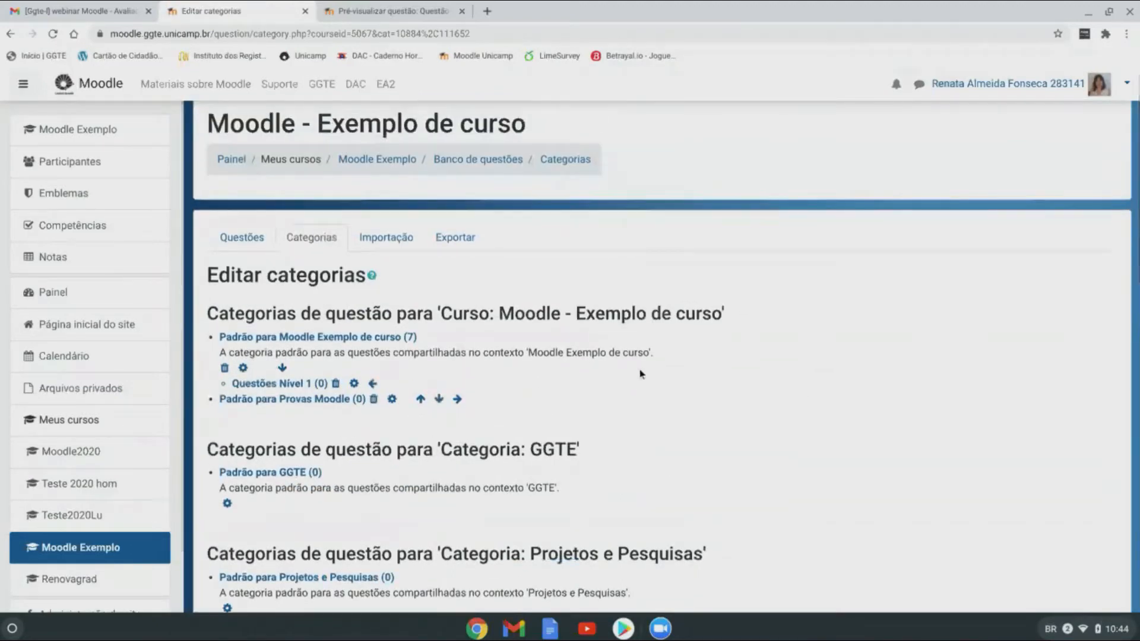
Step: Move Questão 07 and Questão 06 into the Questões Nível 1 category
left_click(250, 239)
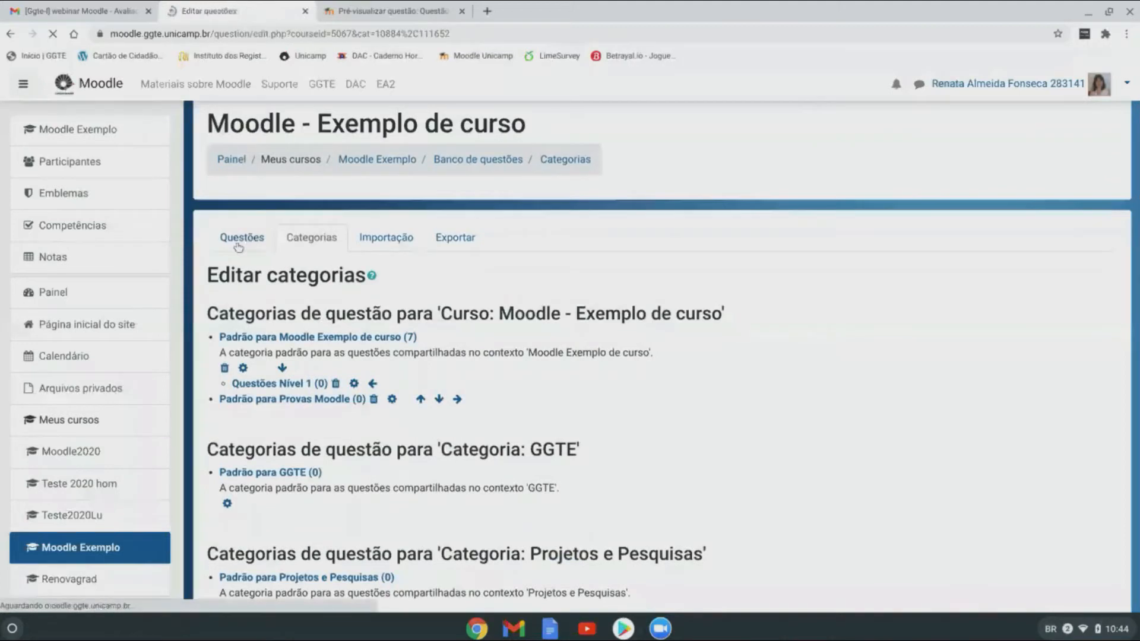
scroll(521, 296, "down", 5)
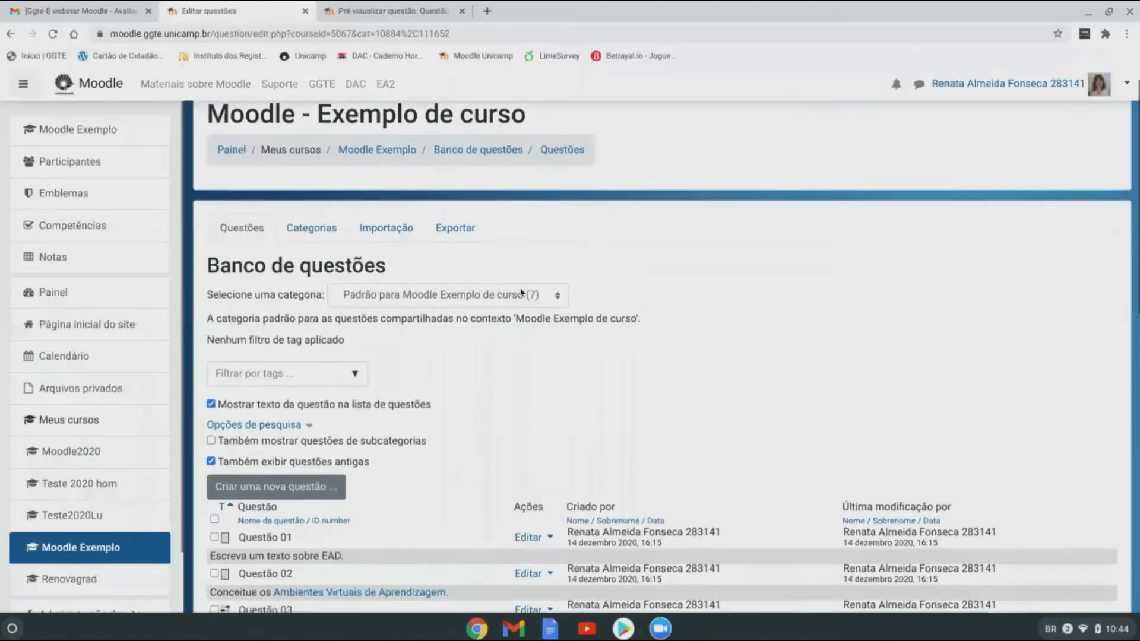
scroll(521, 292, "down", 4)
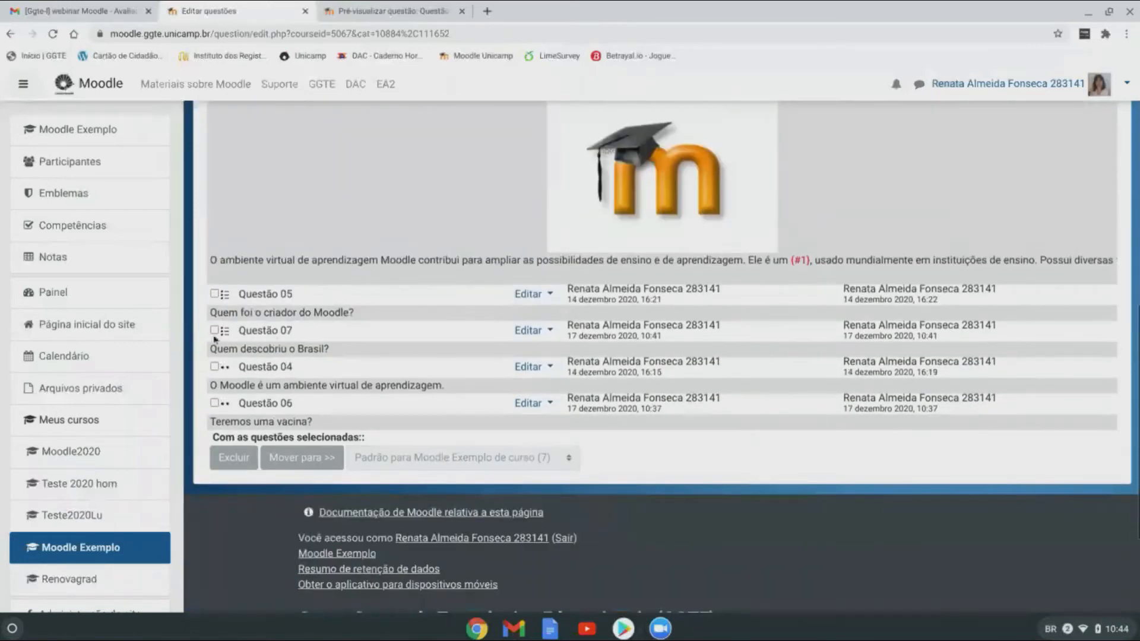
left_click(215, 331)
left_click(215, 404)
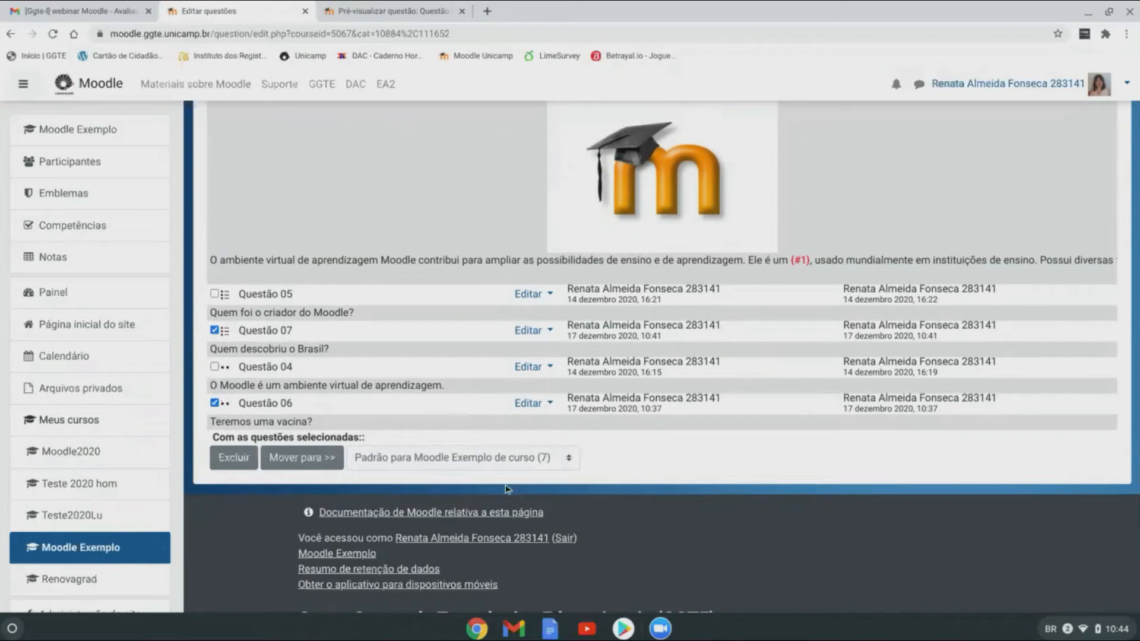
scroll(686, 458, "down", 1)
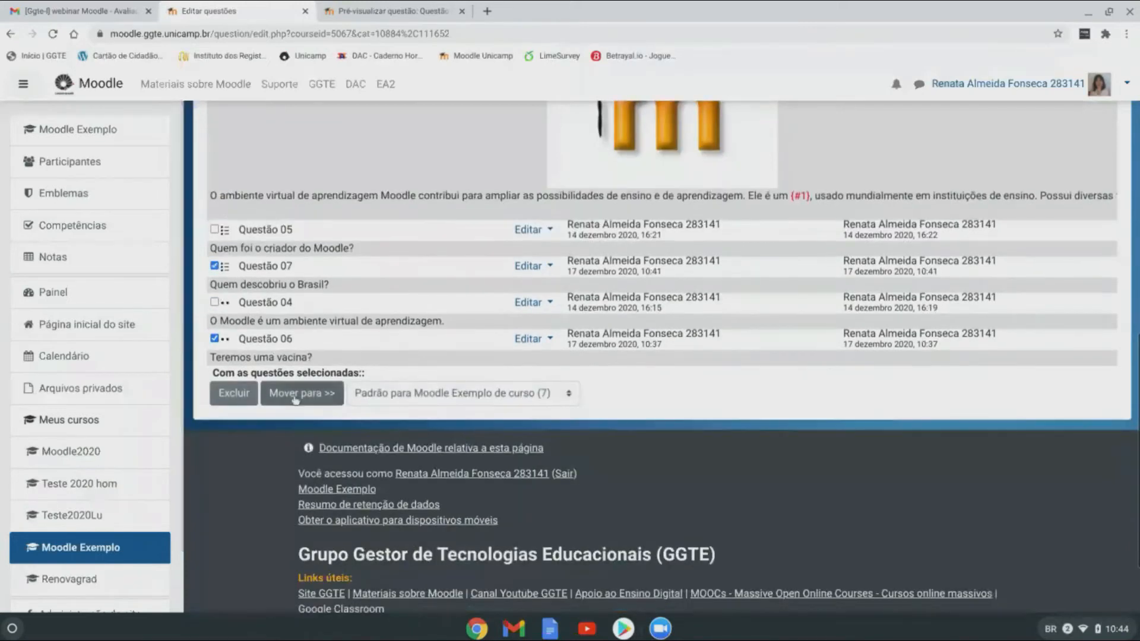
left_click(563, 400)
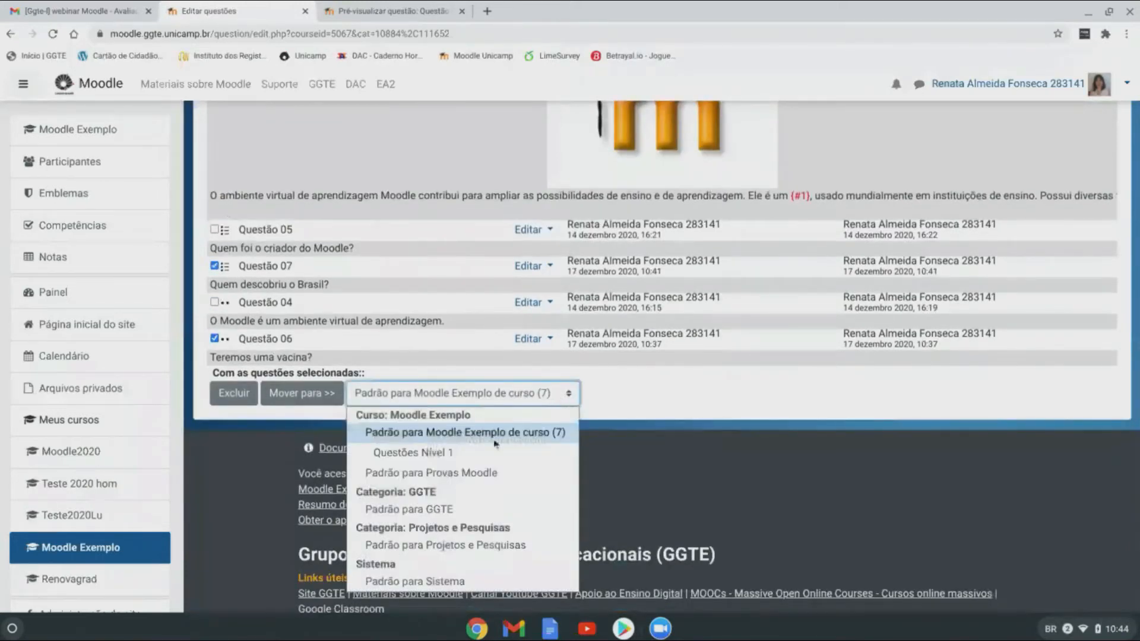
left_click(470, 454)
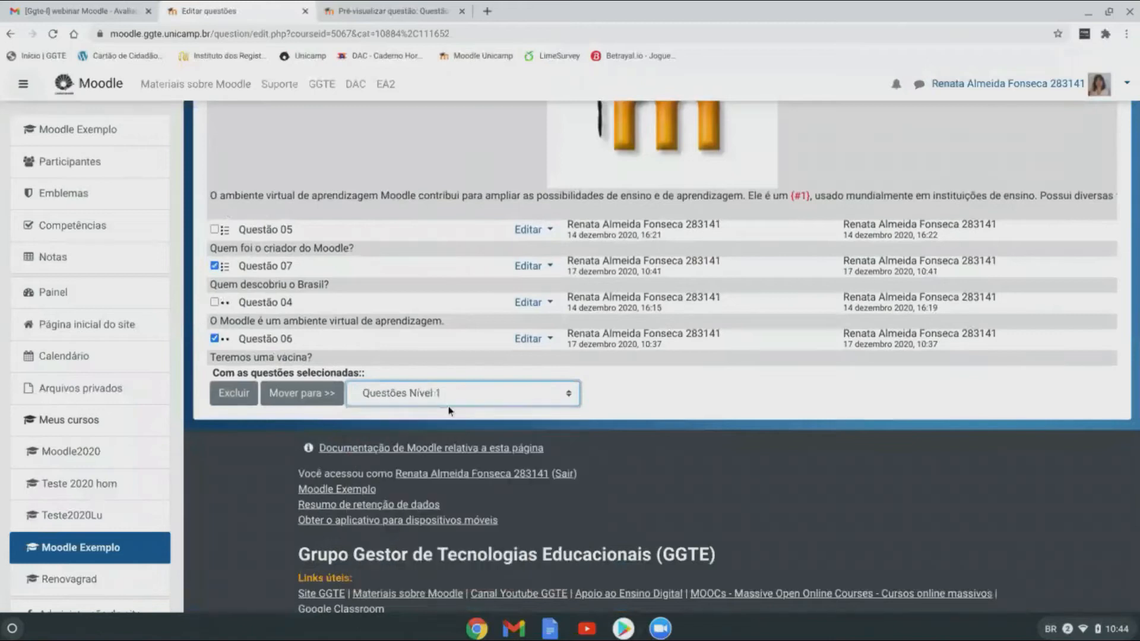
left_click(303, 393)
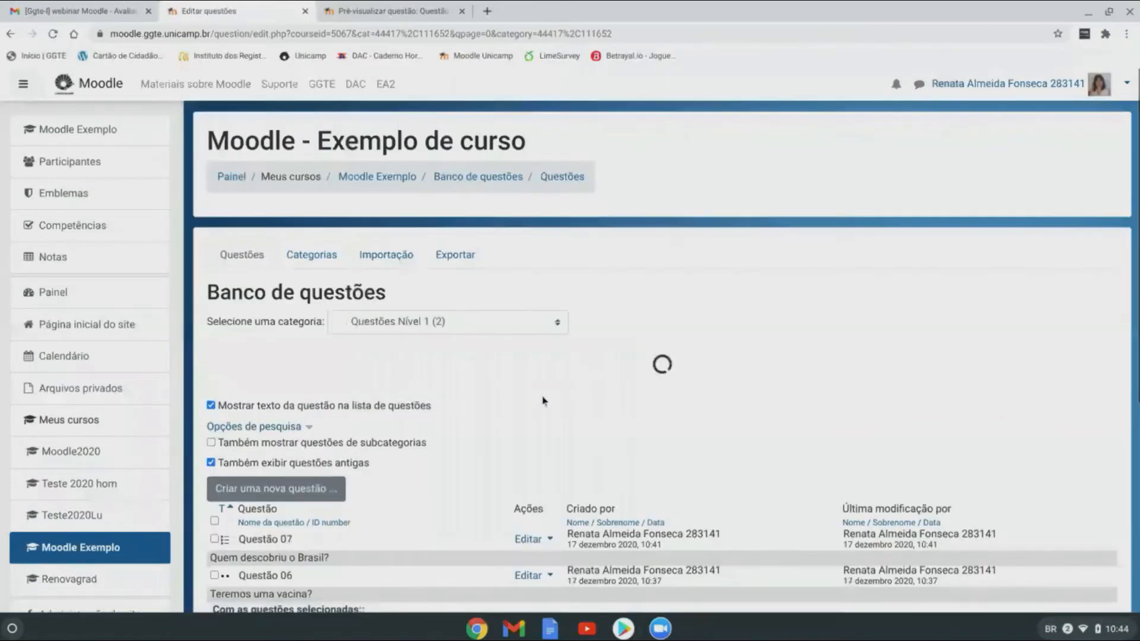
Step: View the category 'Padrão para Moodle Exemplo de curso (5)' and check its remaining five questions
left_click(492, 322)
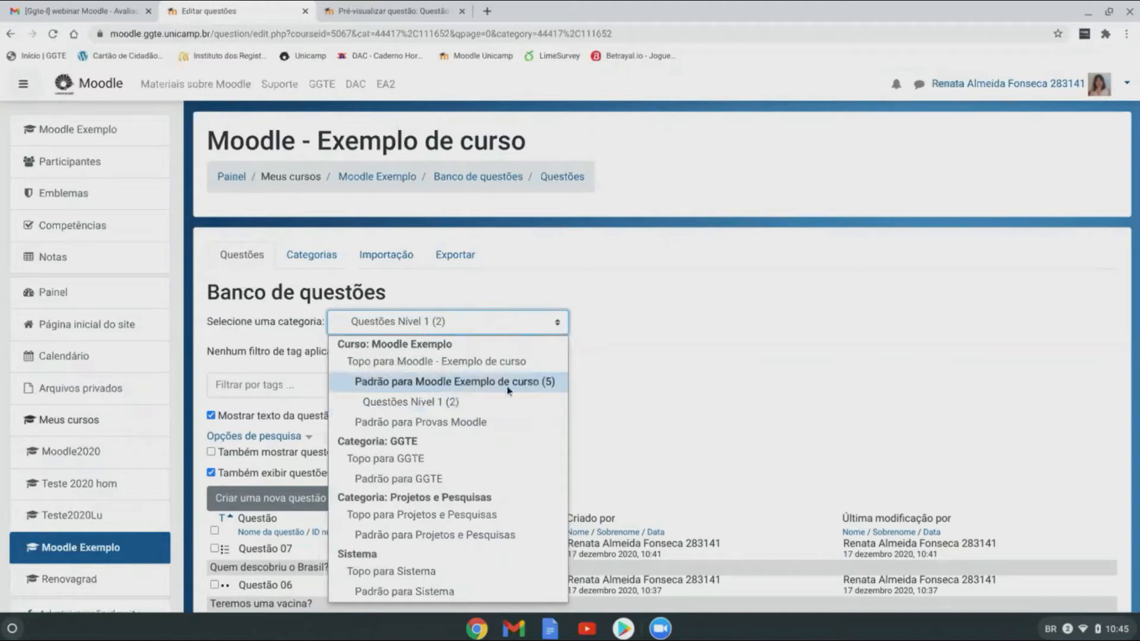
left_click(620, 373)
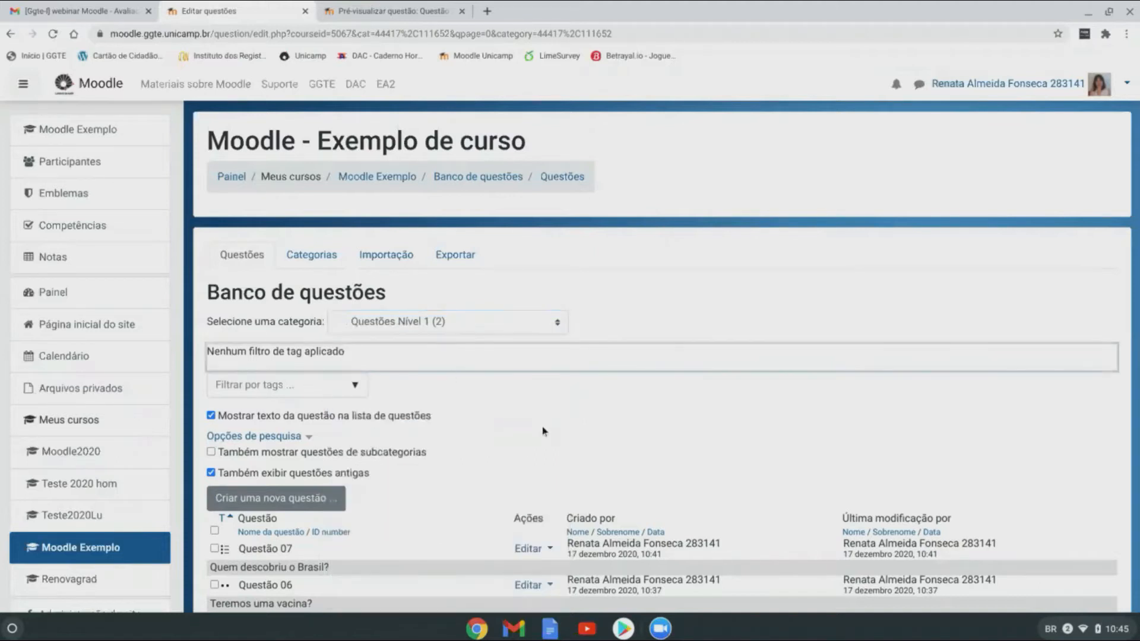
scroll(590, 425, "down", 1)
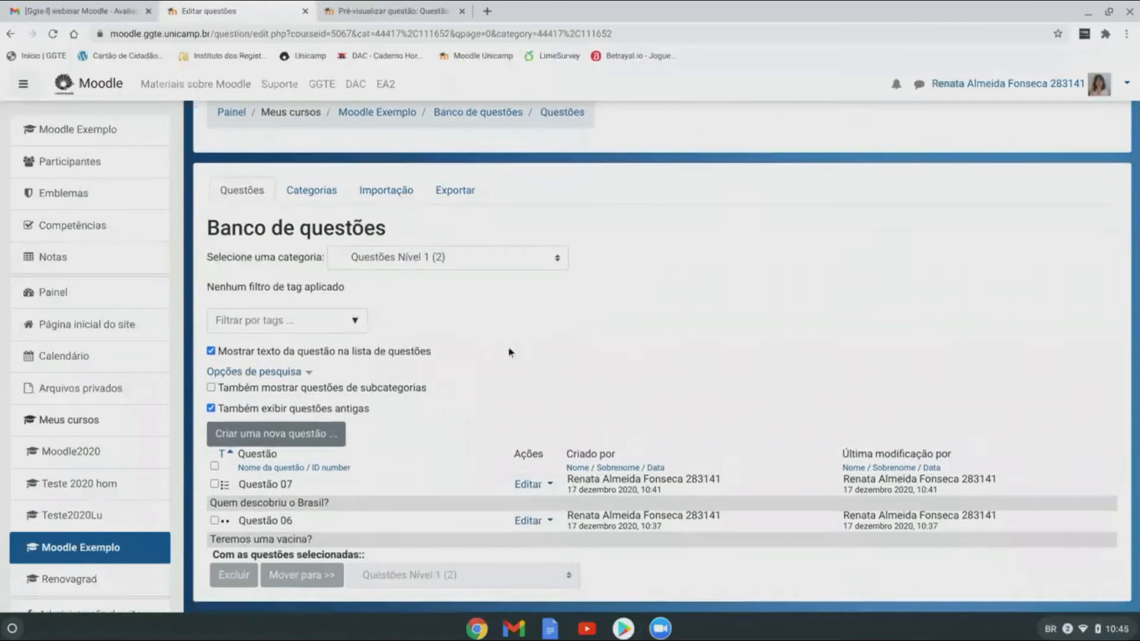
scroll(464, 312, "up", 1)
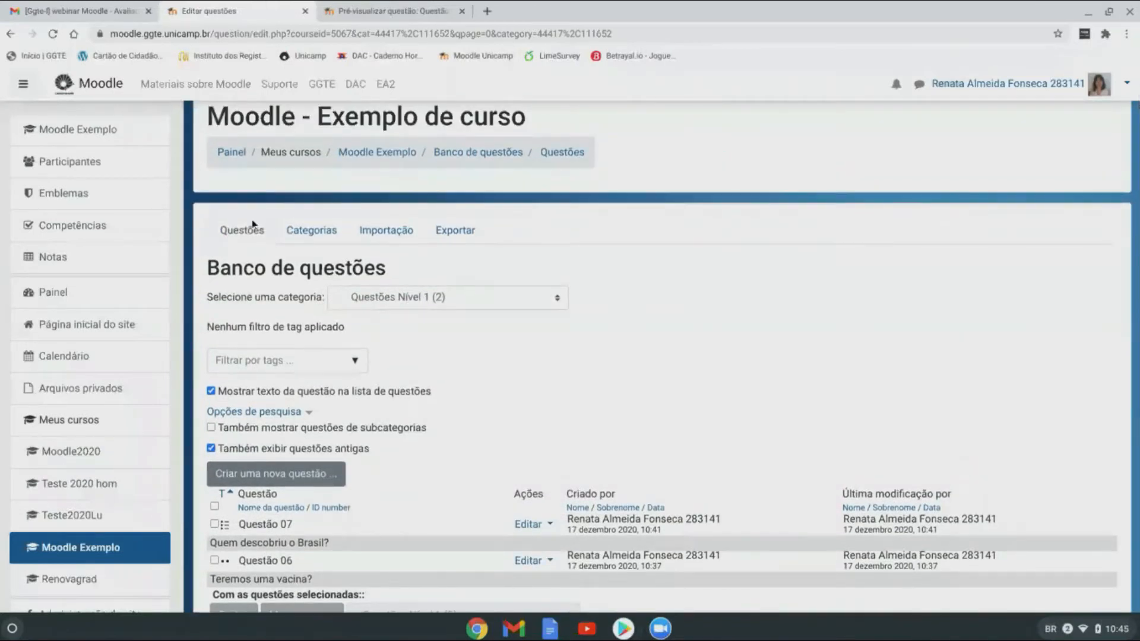
left_click(536, 297)
left_click(516, 364)
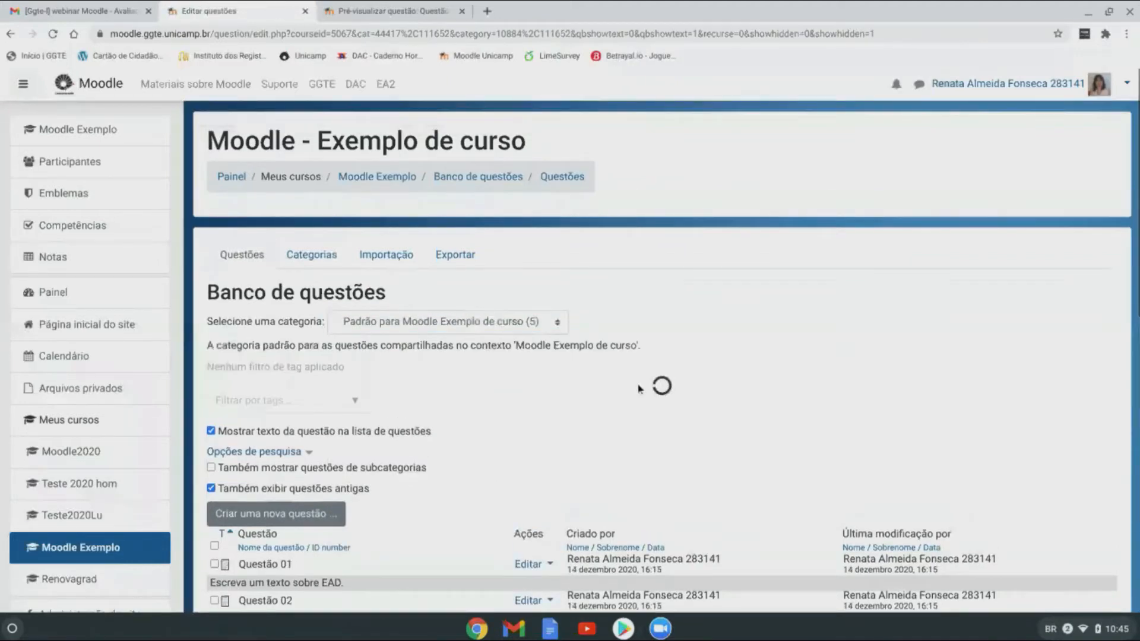
scroll(638, 388, "down", 7)
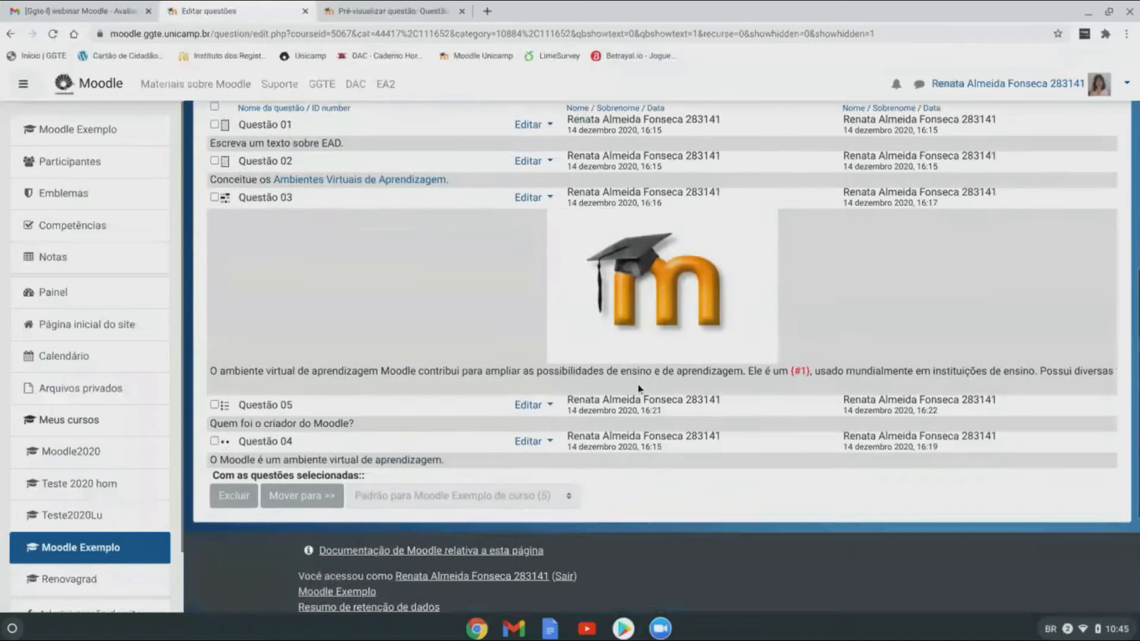
scroll(638, 383, "up", 5)
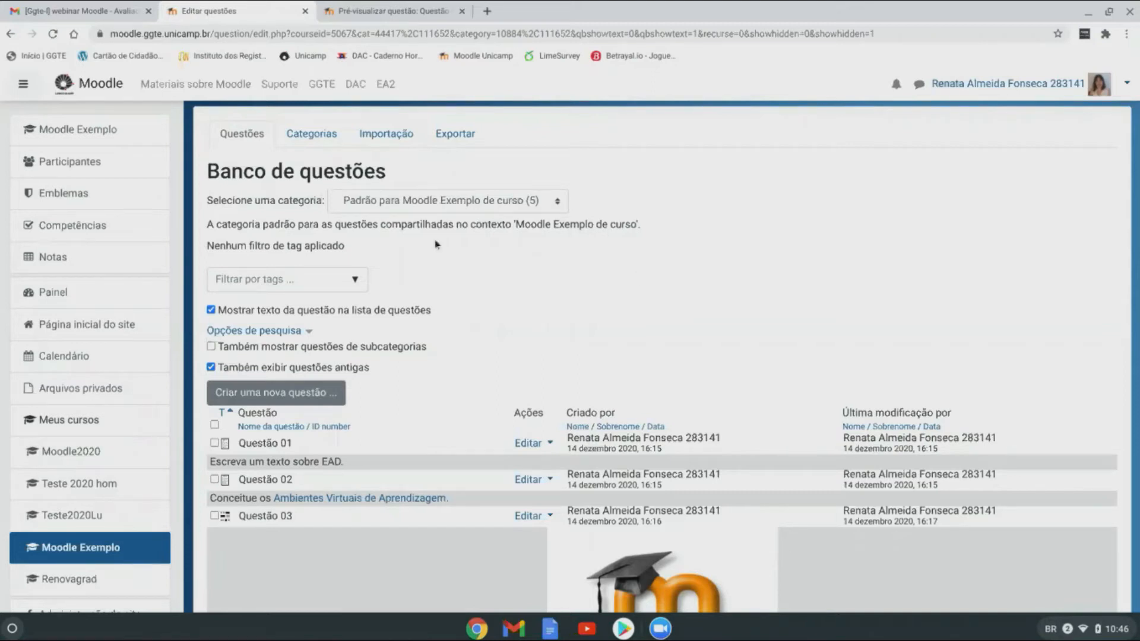
Step: Export the default course question category to a file in Moodle XML format
left_click(455, 134)
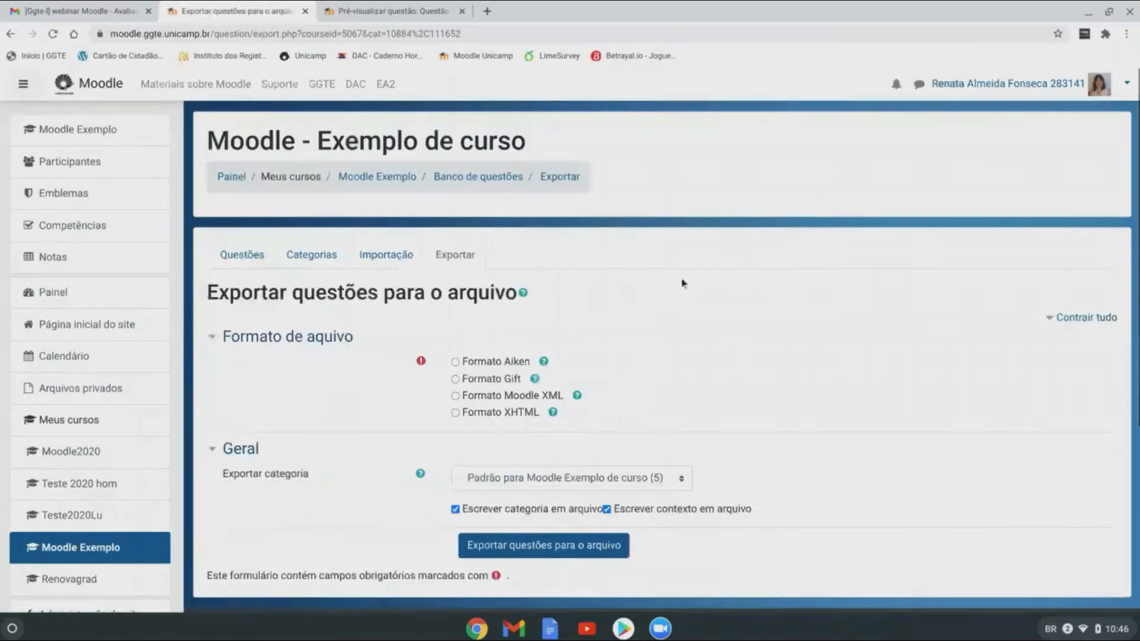
scroll(728, 293, "down", 1)
scroll(727, 291, "down", 1)
scroll(725, 288, "up", 2)
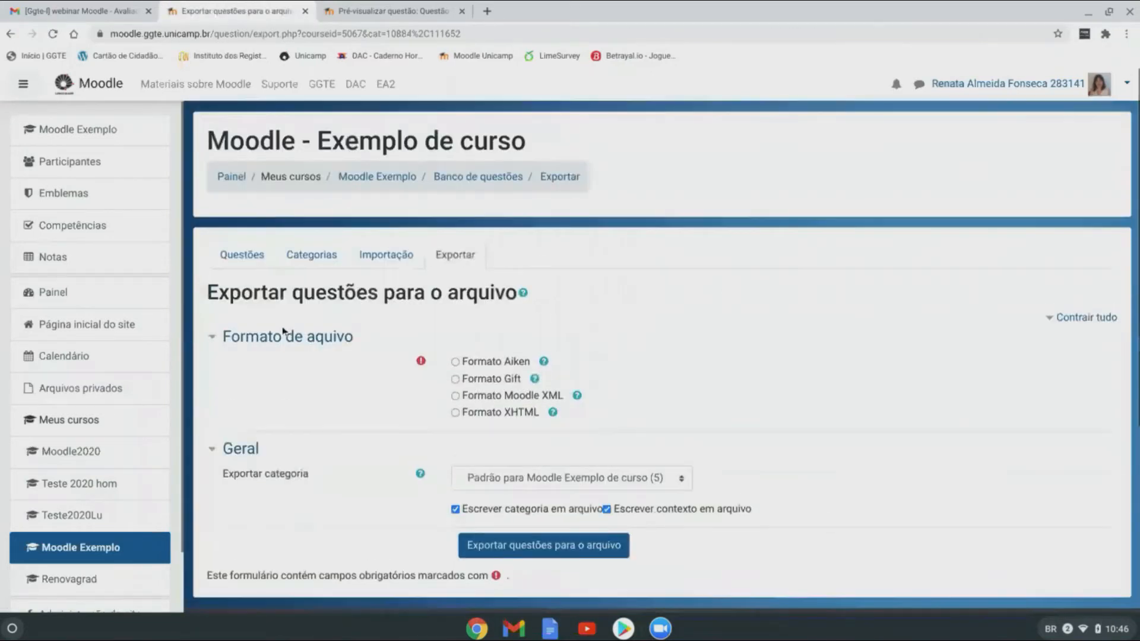
scroll(776, 308, "down", 2)
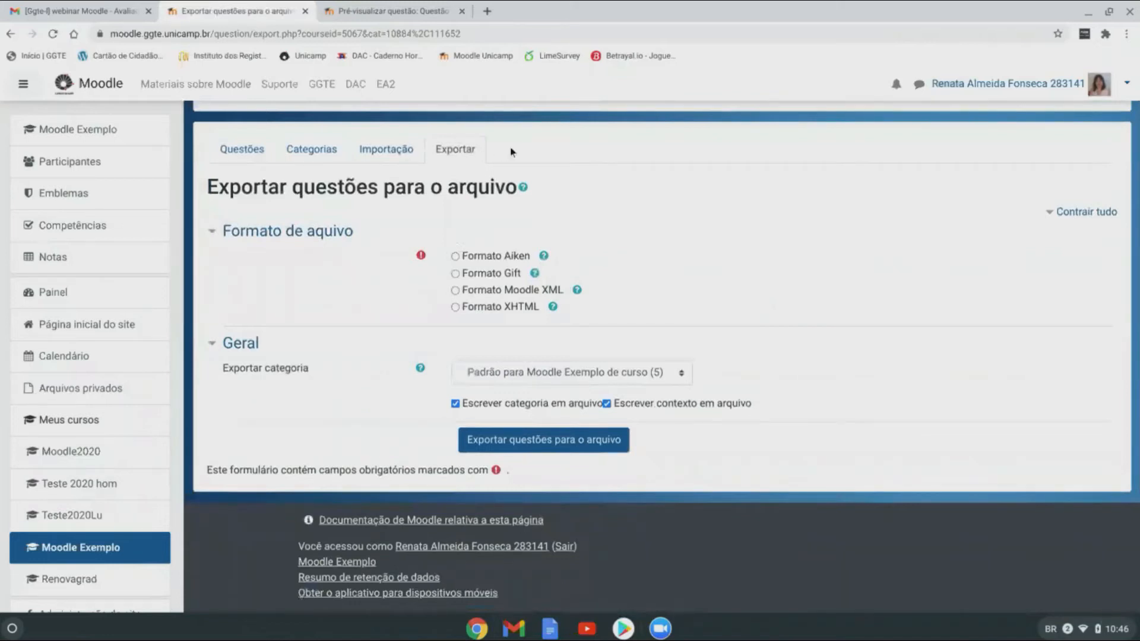
left_click(455, 291)
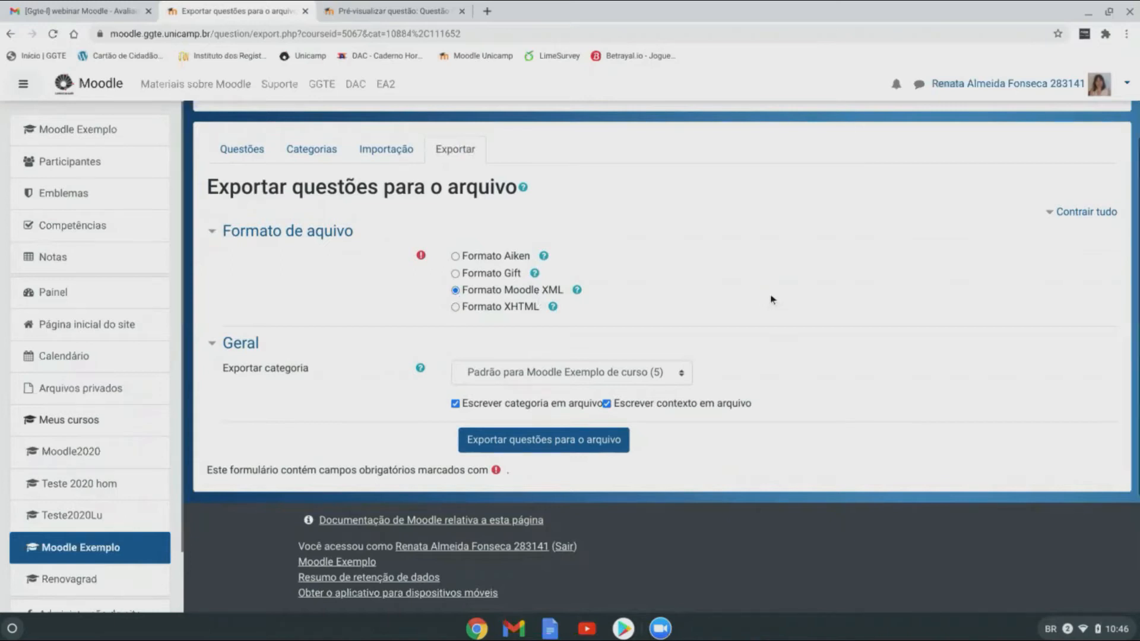
scroll(771, 300, "down", 2)
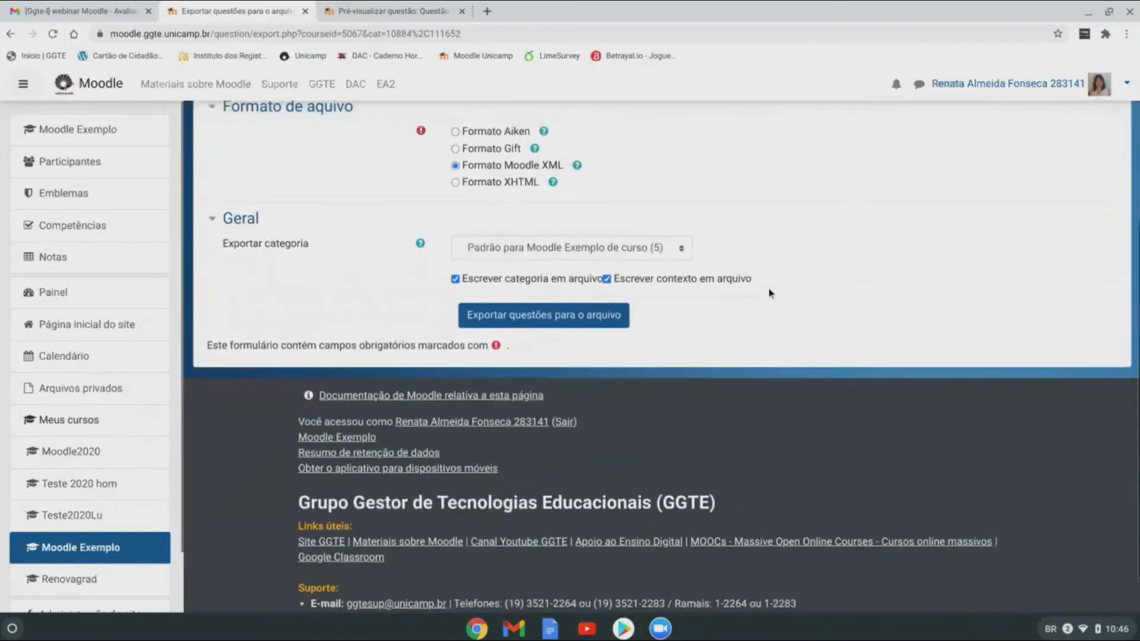
scroll(768, 291, "up", 1)
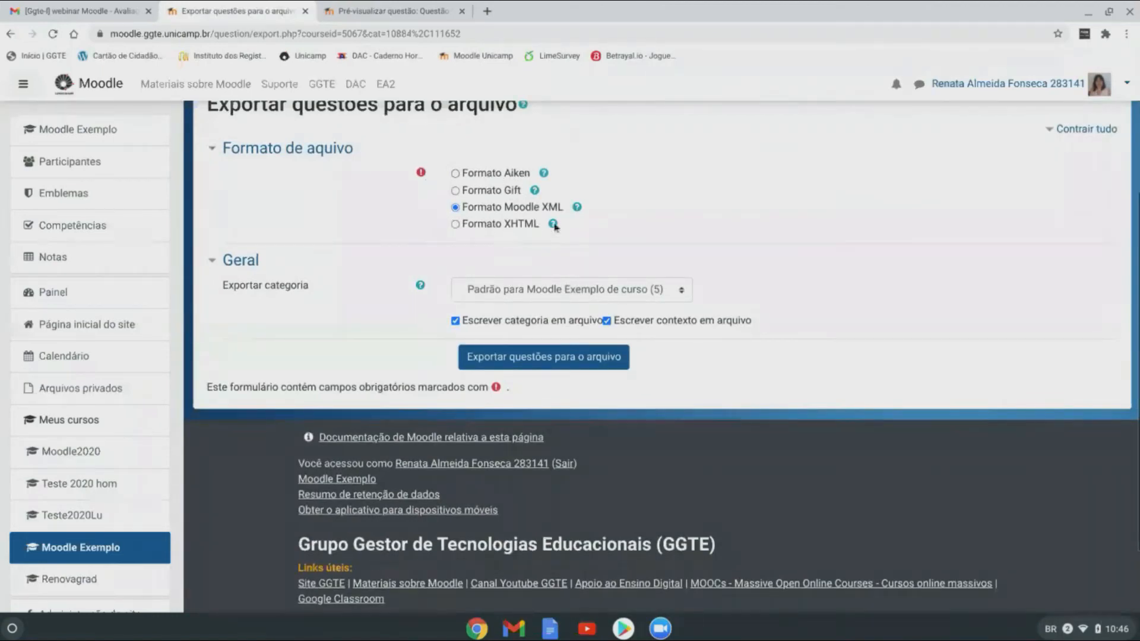
scroll(746, 240, "up", 2)
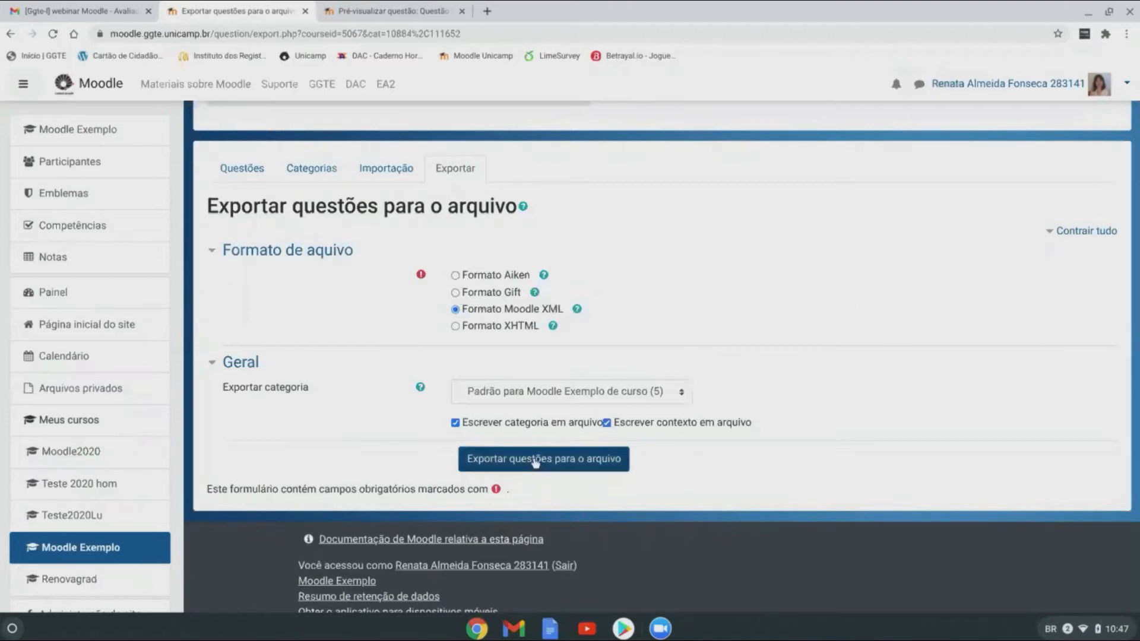
left_click(584, 458)
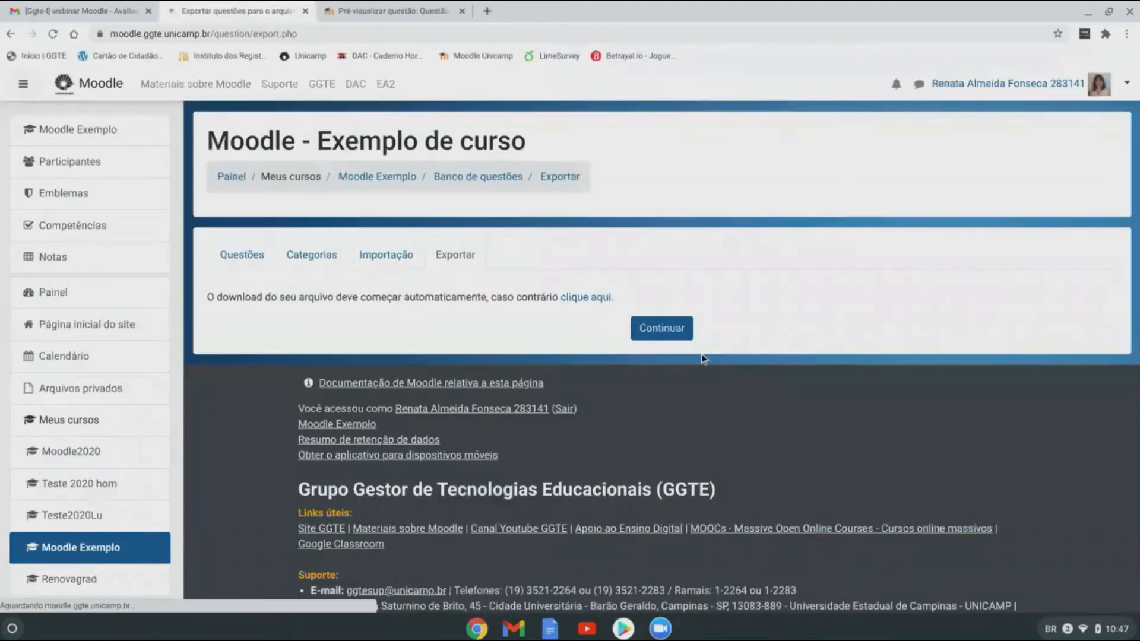
Step: Upload the exported questionario file as Moodle XML and import its 7 questions
left_click(665, 328)
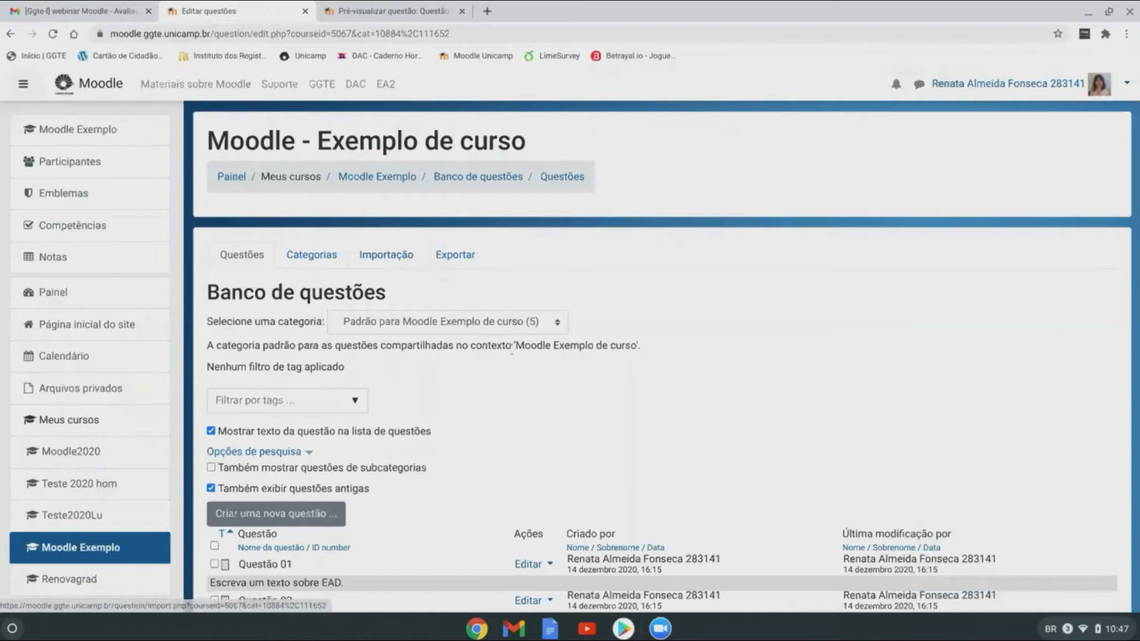
left_click(397, 257)
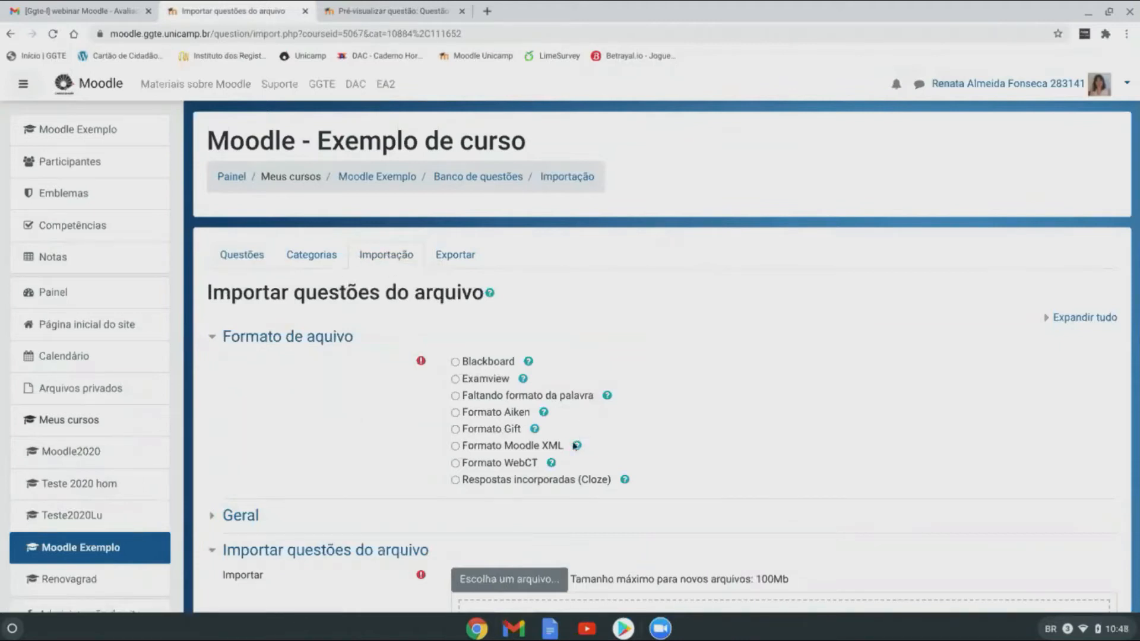
left_click(455, 446)
scroll(745, 351, "down", 4)
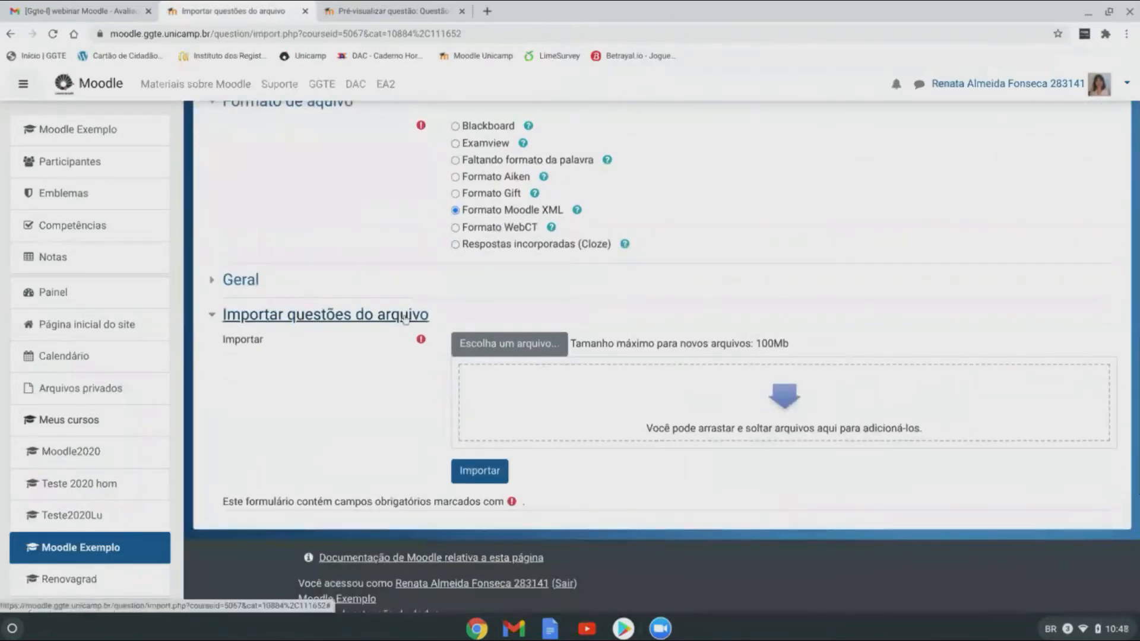
left_click(531, 347)
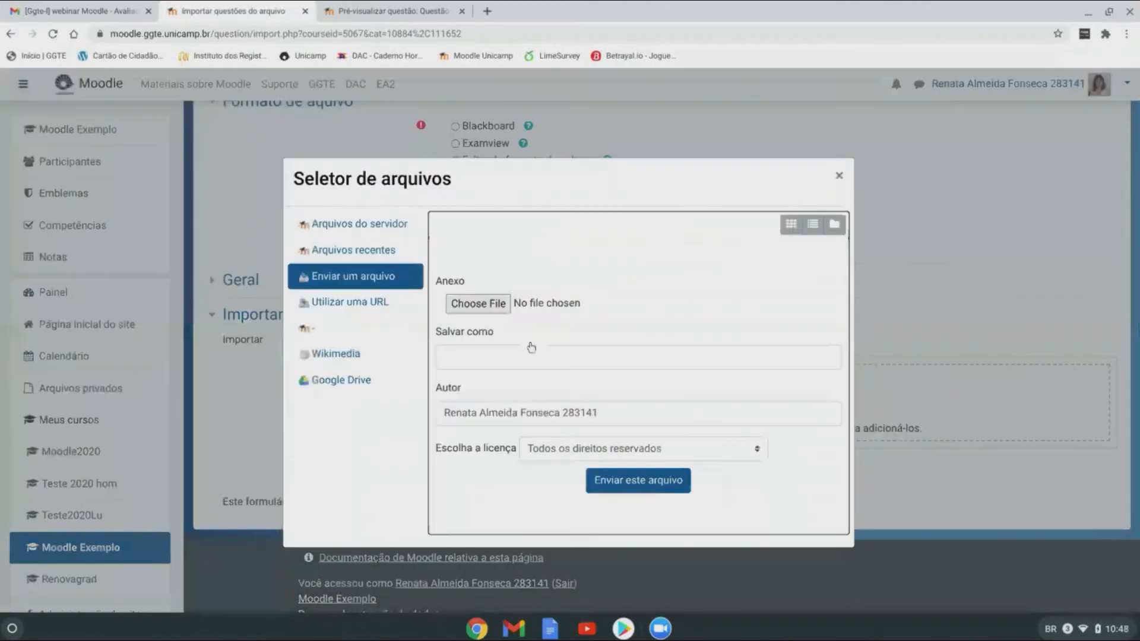
left_click(477, 304)
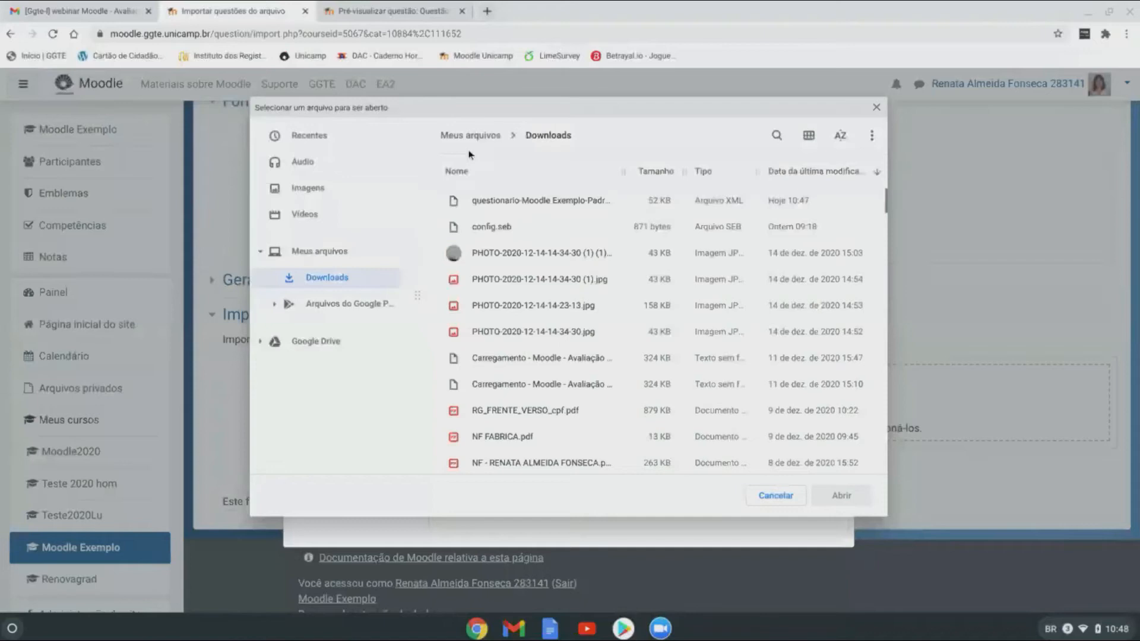
left_click(570, 205)
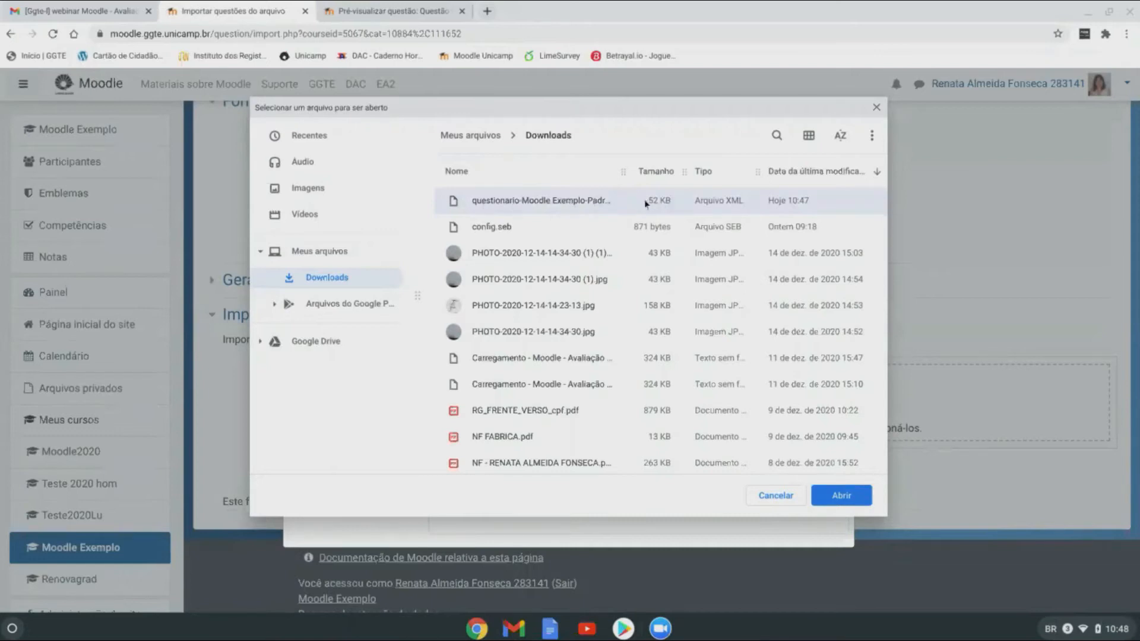
left_click_drag(625, 172, 703, 172)
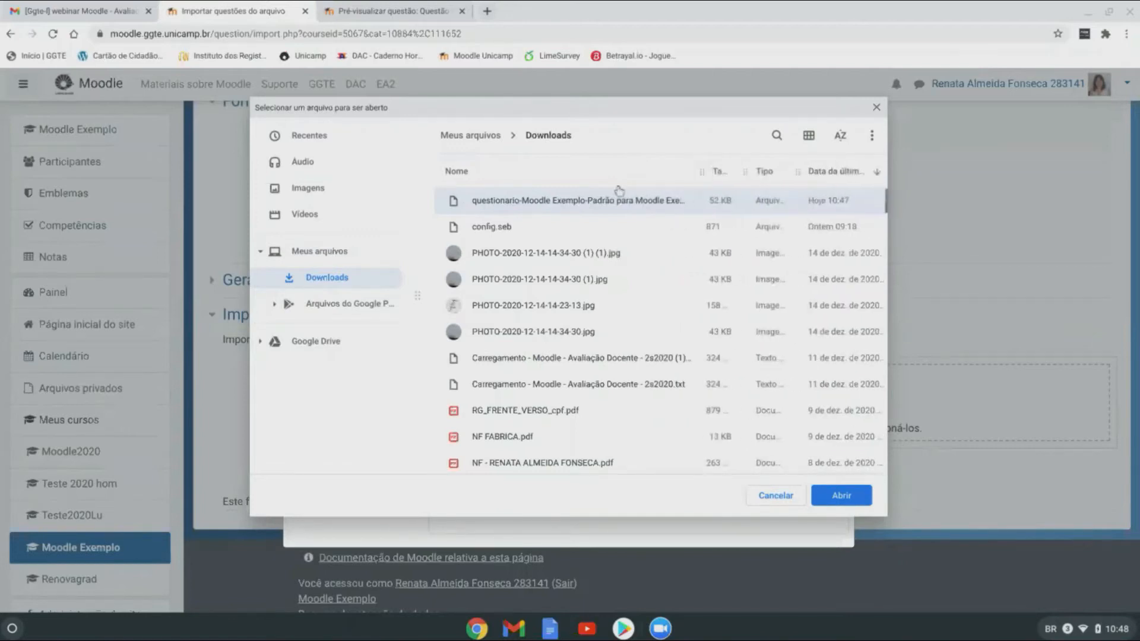
left_click(841, 495)
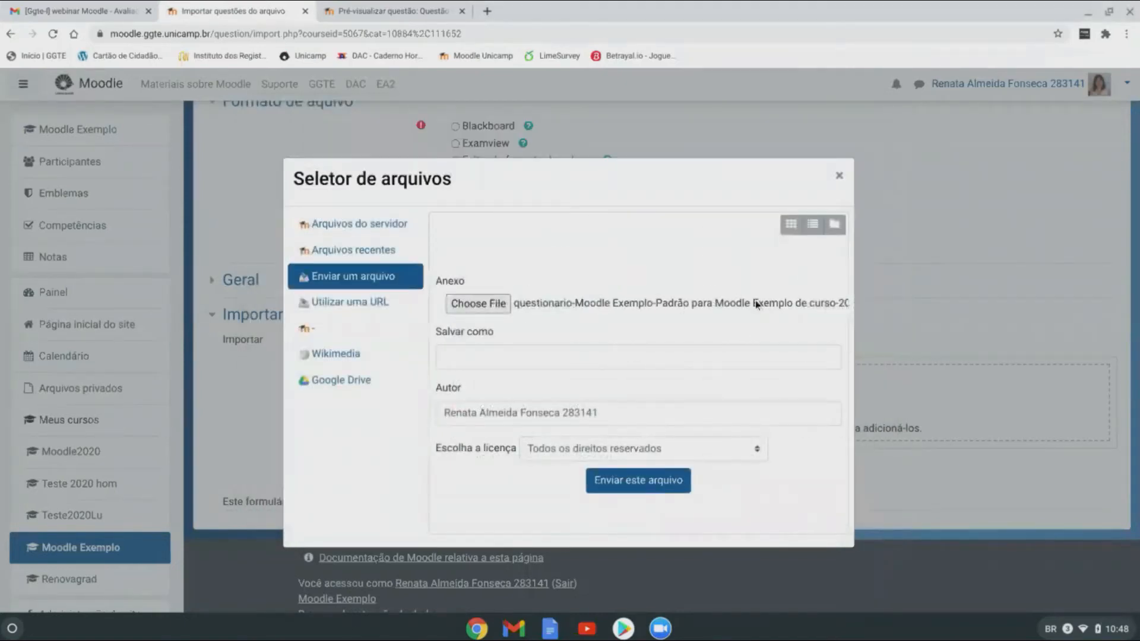
left_click(639, 482)
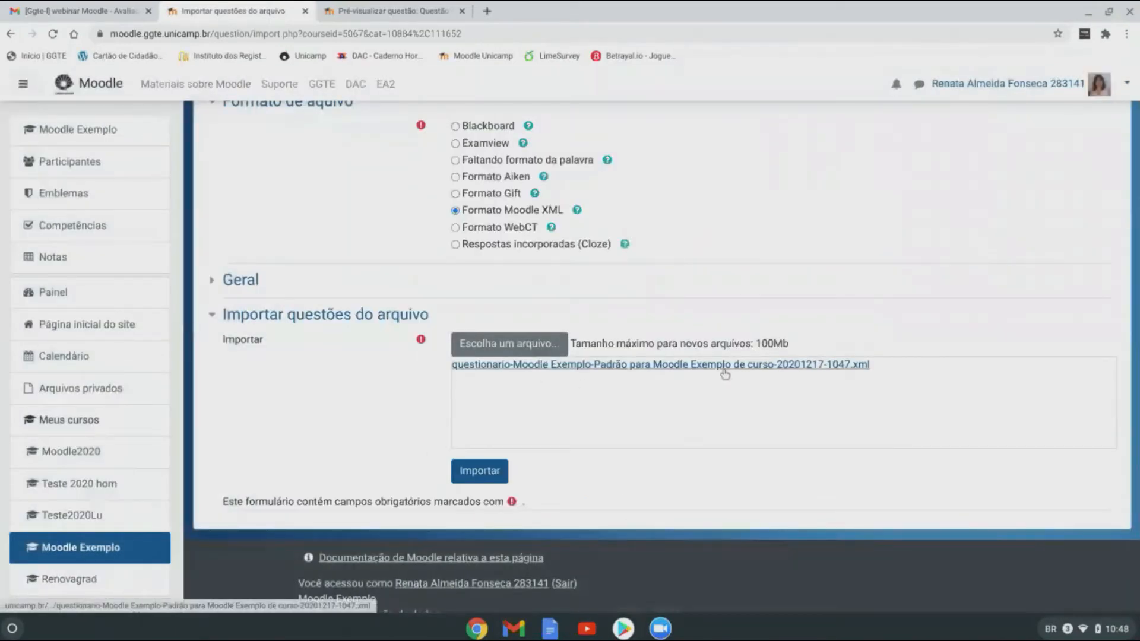
left_click(484, 475)
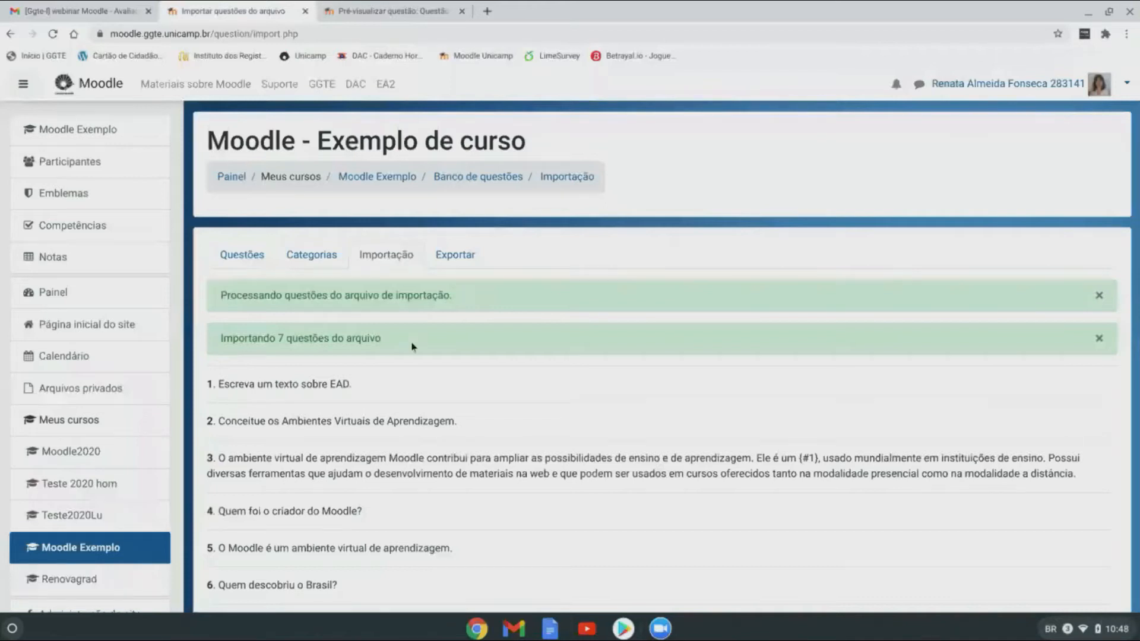
Step: Scroll through the 10-question bank list to compare imported copies with the originals
left_click(243, 259)
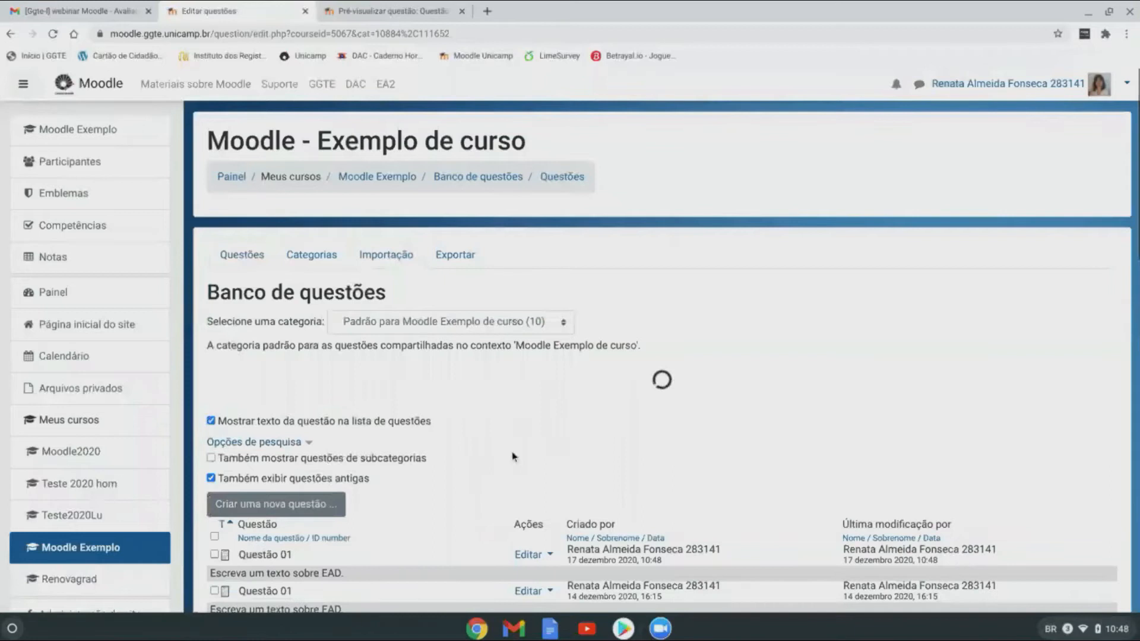
scroll(514, 457, "down", 7)
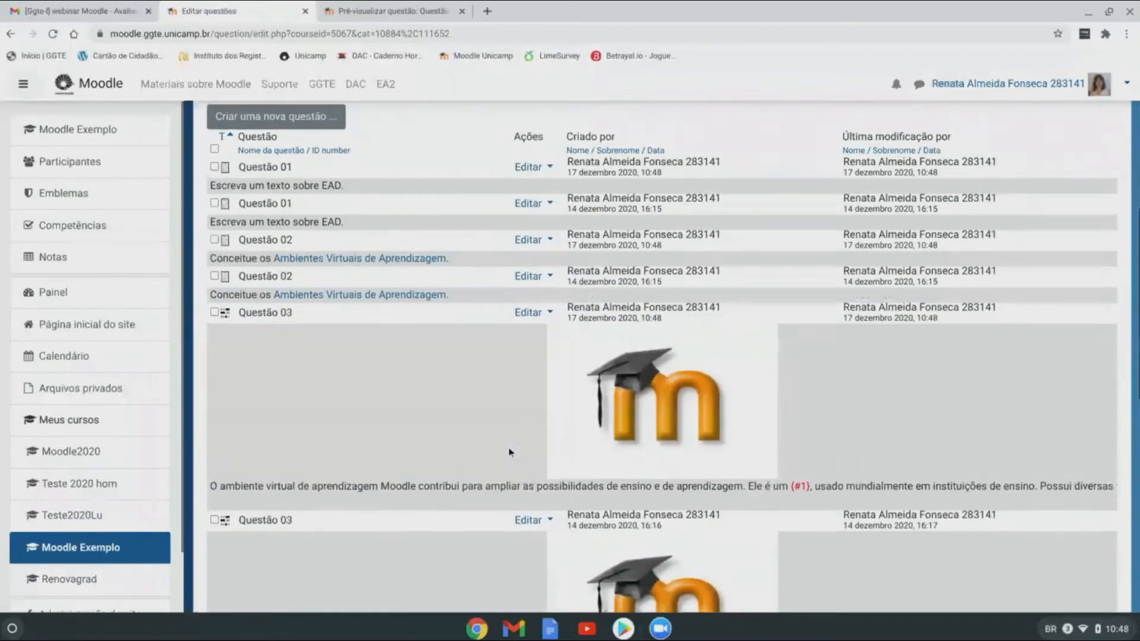
scroll(509, 453, "down", 10)
scroll(510, 453, "up", 9)
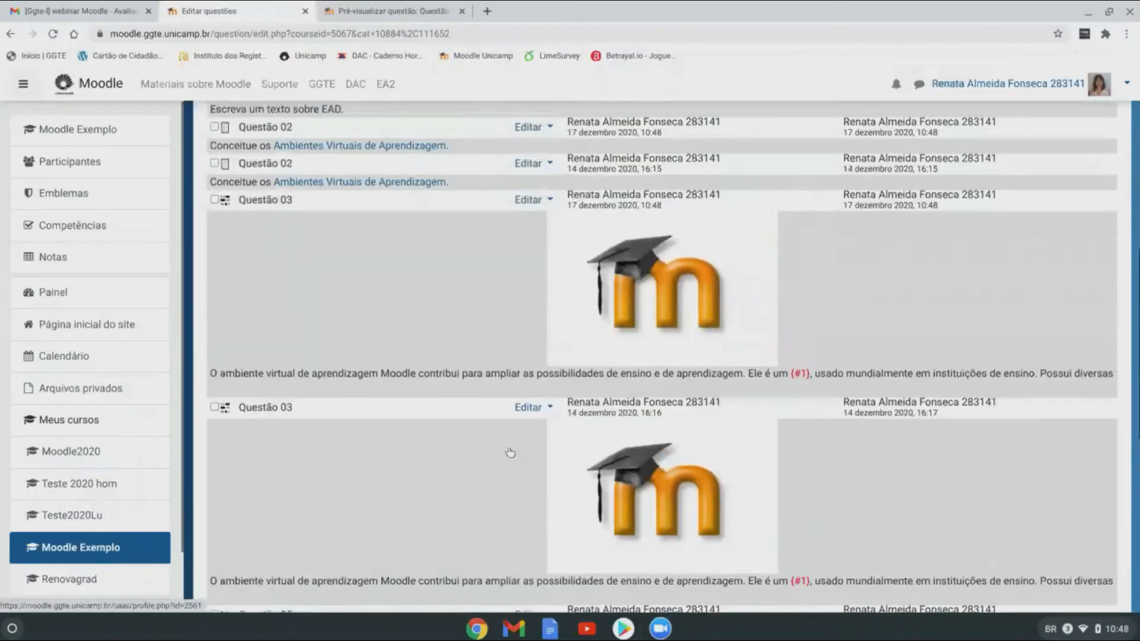
scroll(511, 453, "up", 8)
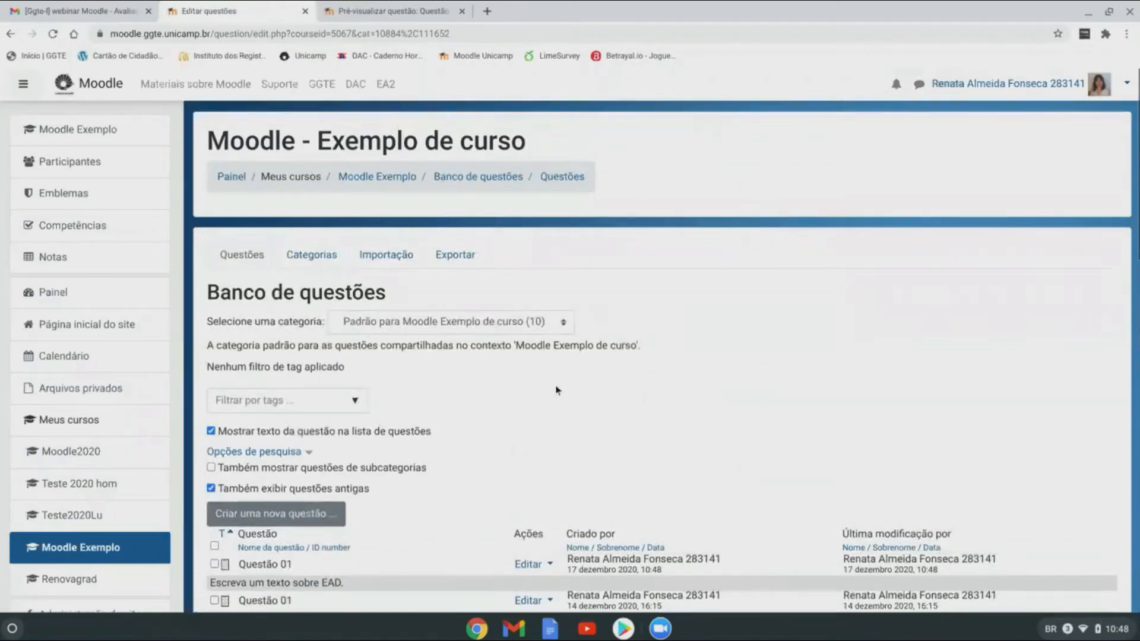
scroll(556, 390, "down", 10)
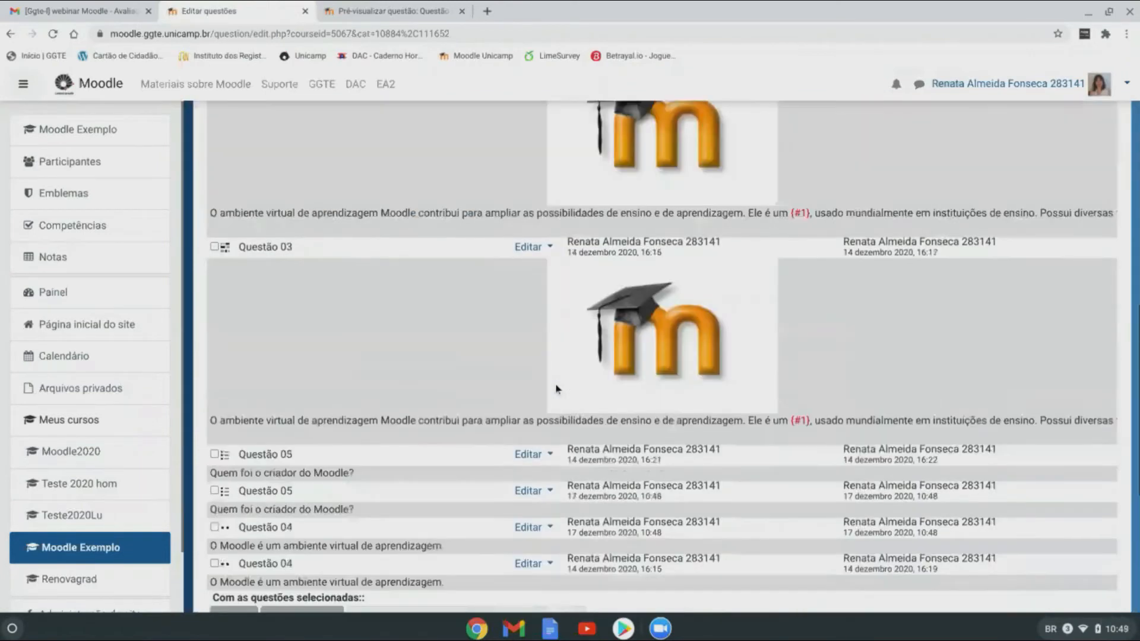
scroll(556, 390, "down", 5)
scroll(557, 390, "up", 10)
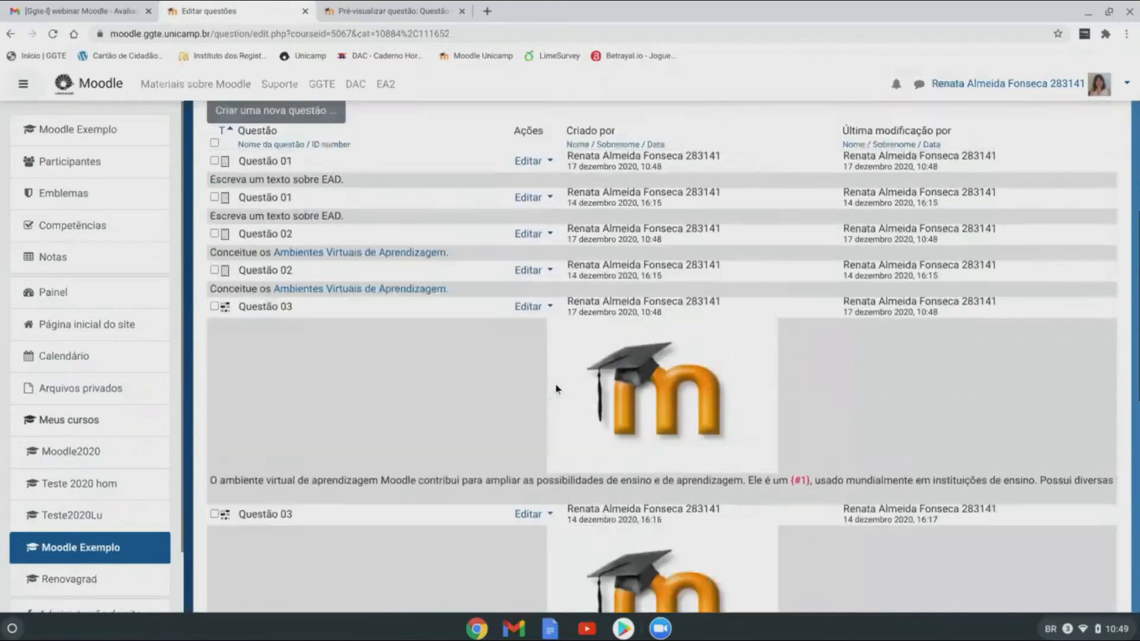
scroll(556, 390, "up", 7)
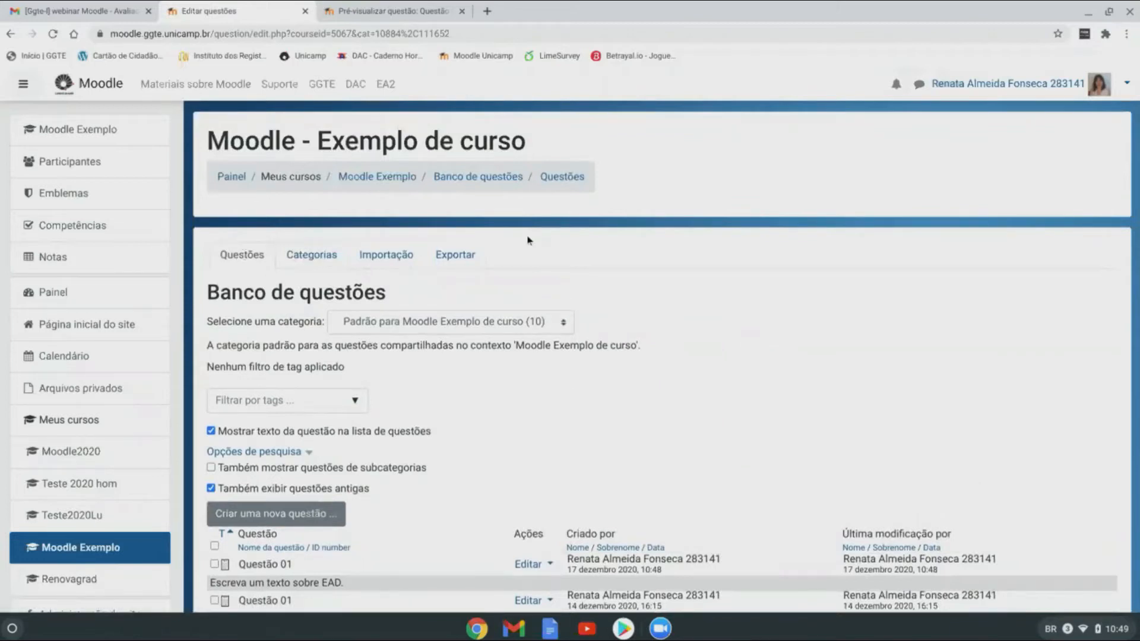
scroll(618, 297, "down", 3)
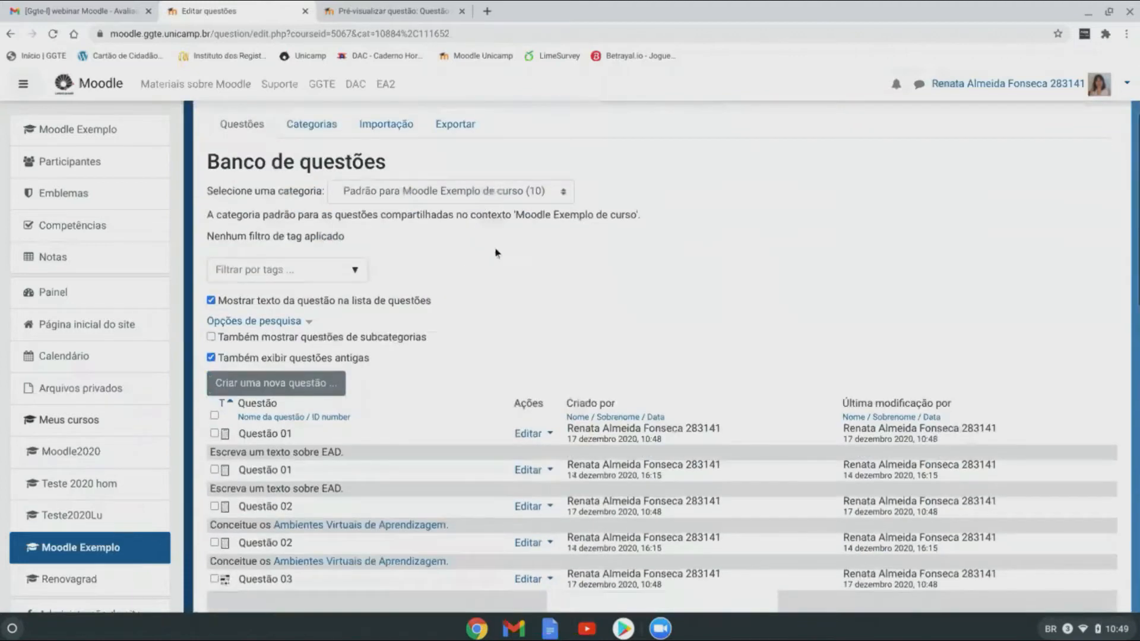
scroll(497, 253, "up", 3)
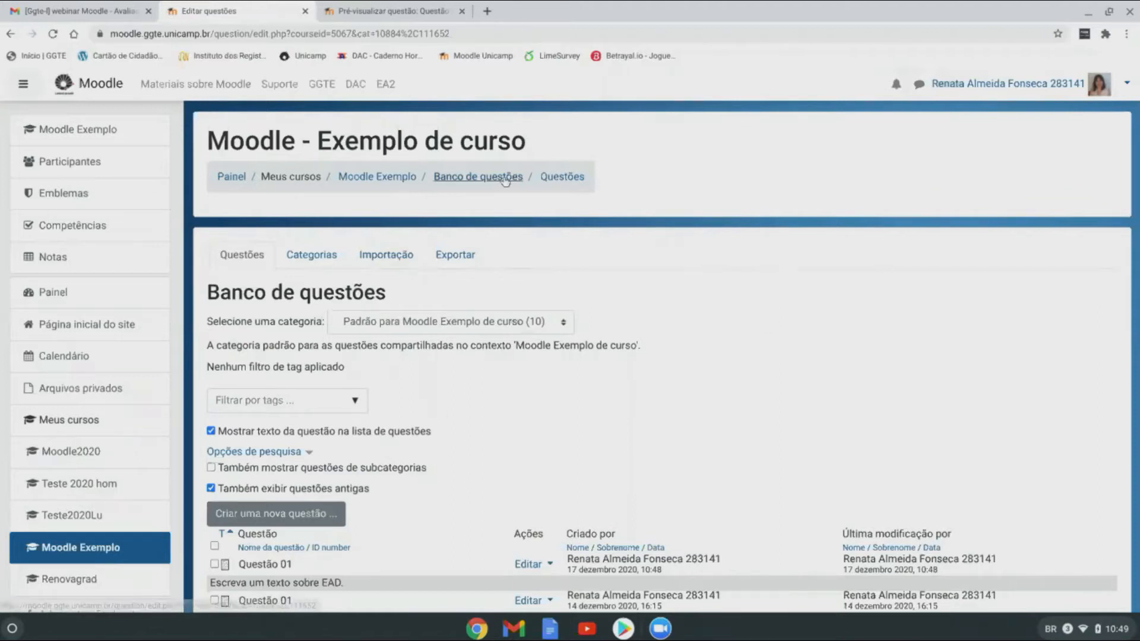
Step: On the Moodle Exemplo course page, delete the 'teste seb' quiz and confirm with Sim
left_click(379, 178)
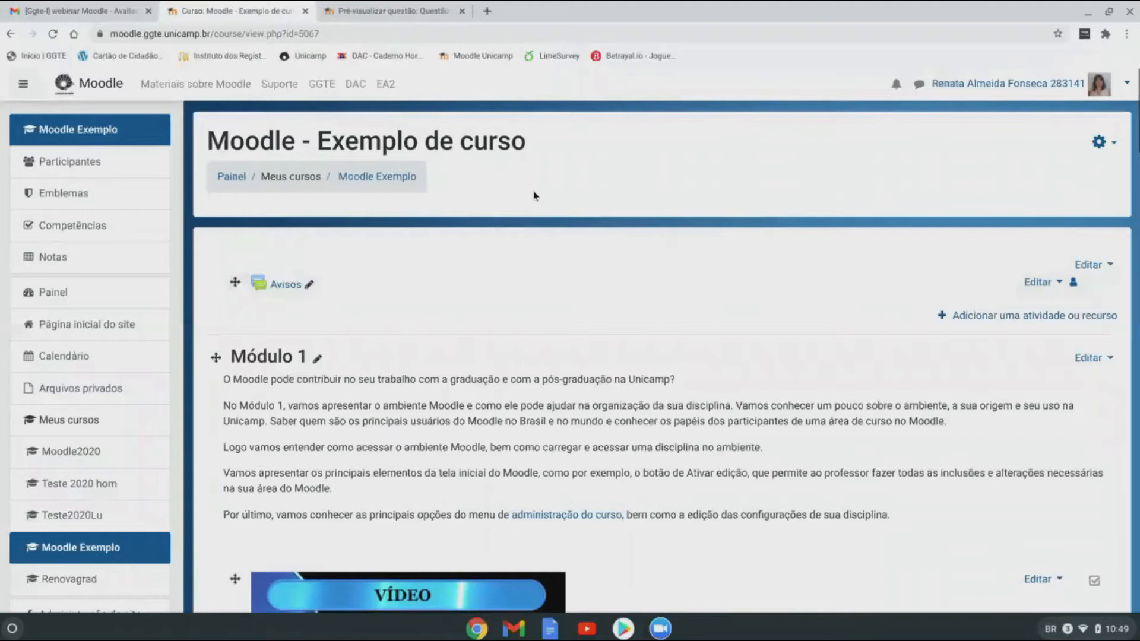
scroll(538, 220, "down", 2)
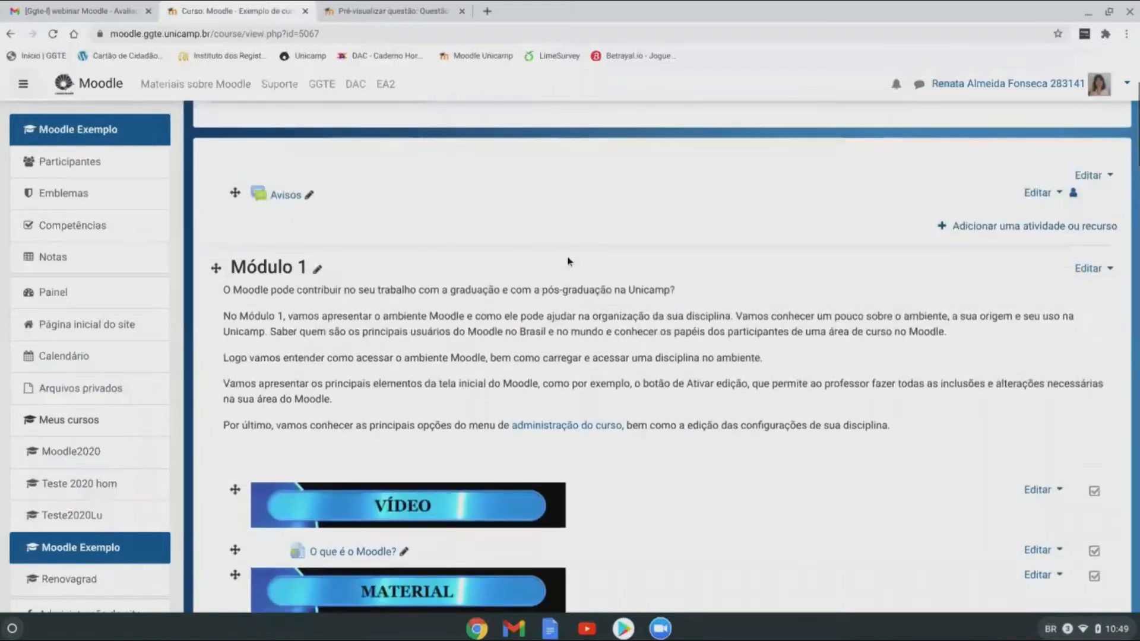
scroll(570, 250, "down", 1)
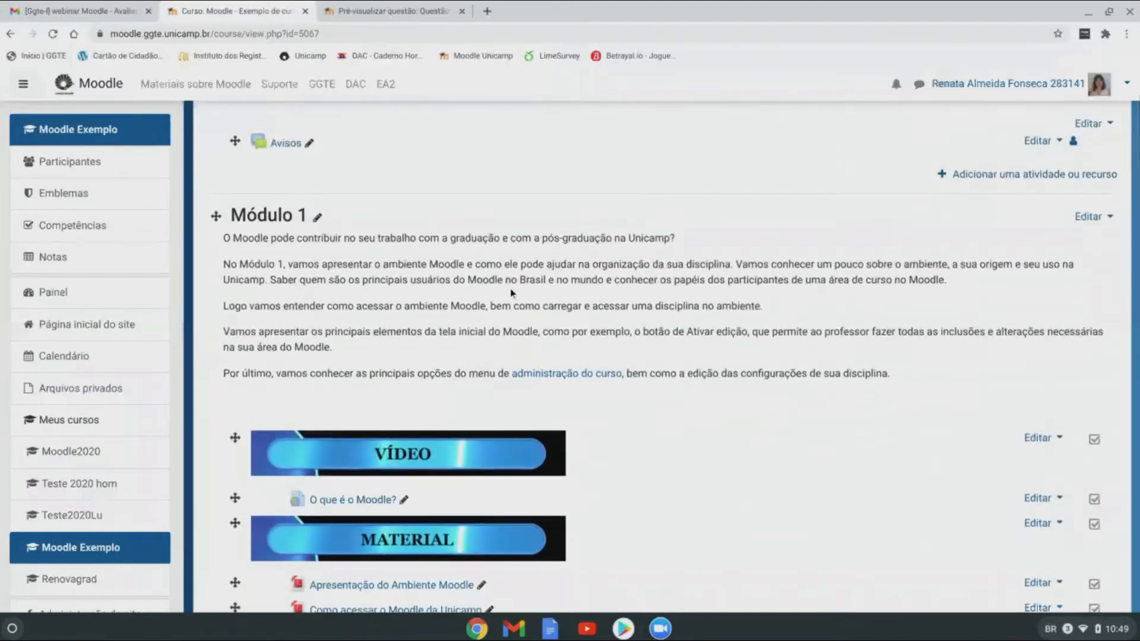
scroll(730, 306, "down", 6)
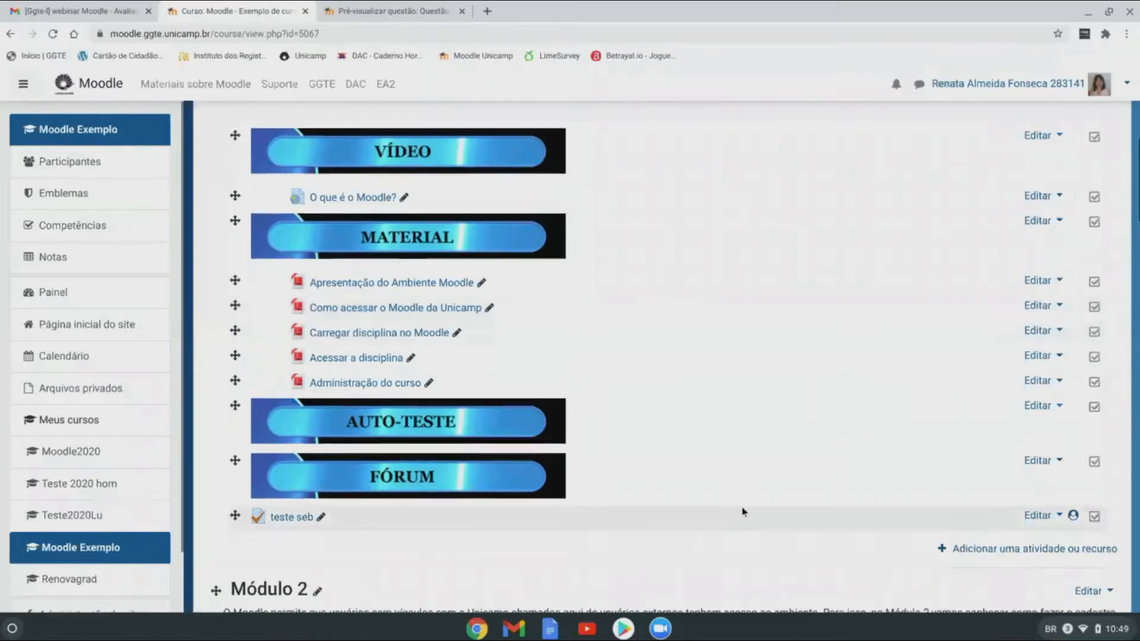
scroll(746, 514, "down", 1)
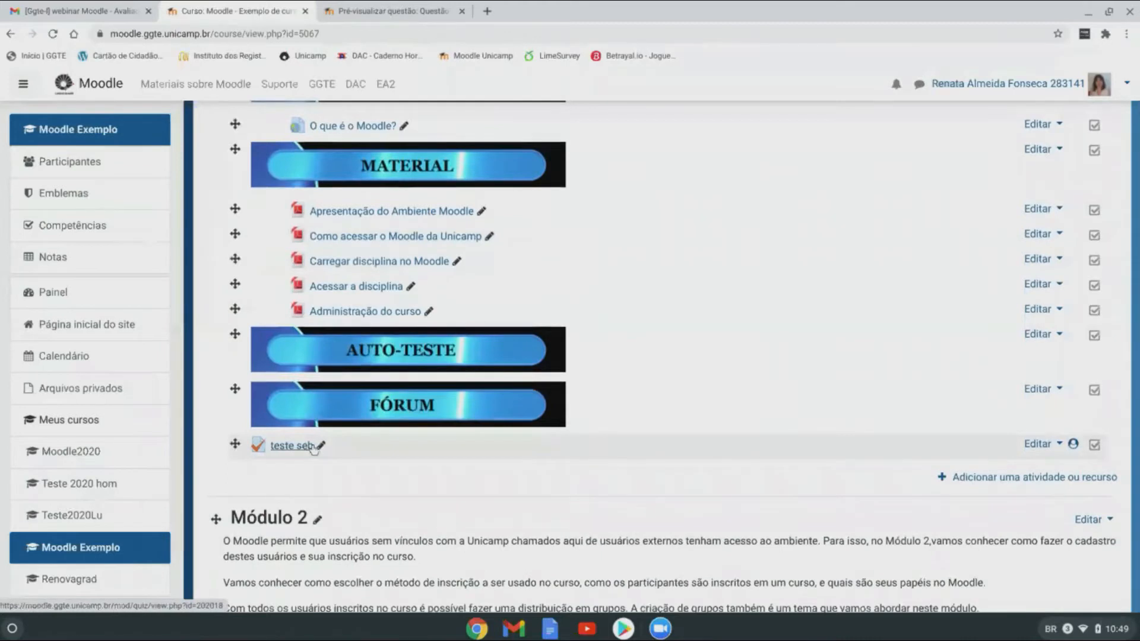
left_click(1038, 444)
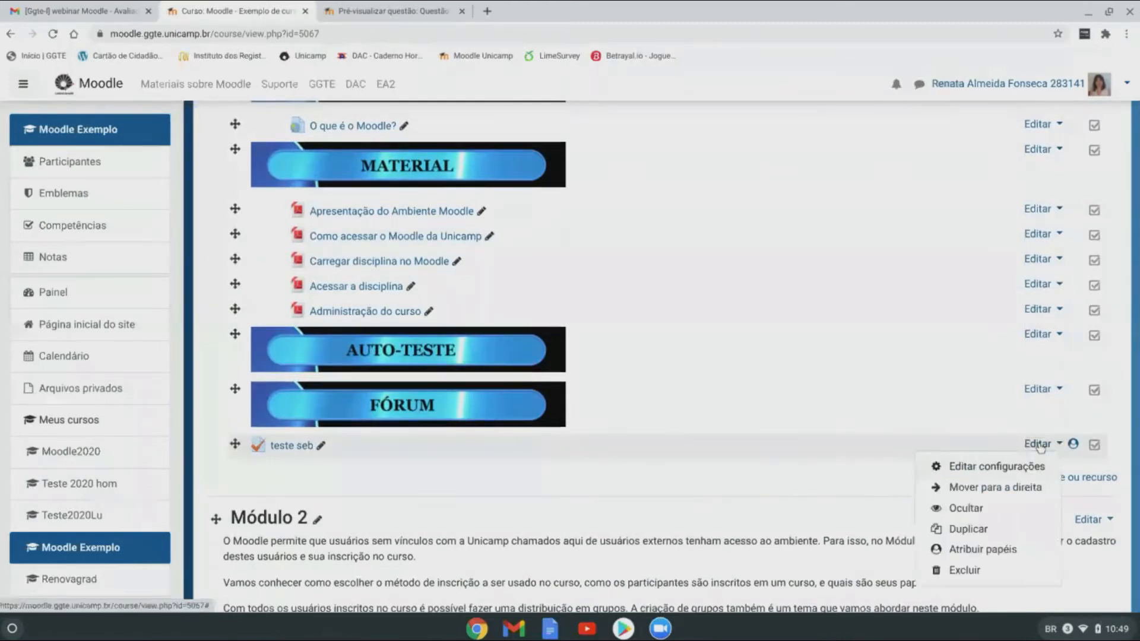
left_click(971, 571)
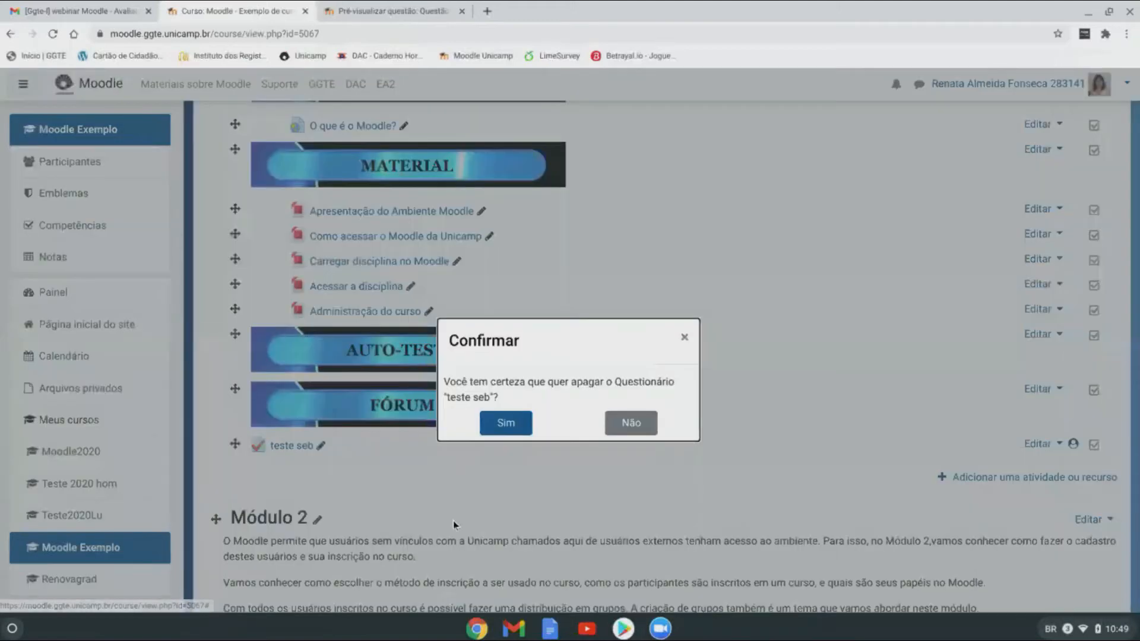
left_click(502, 424)
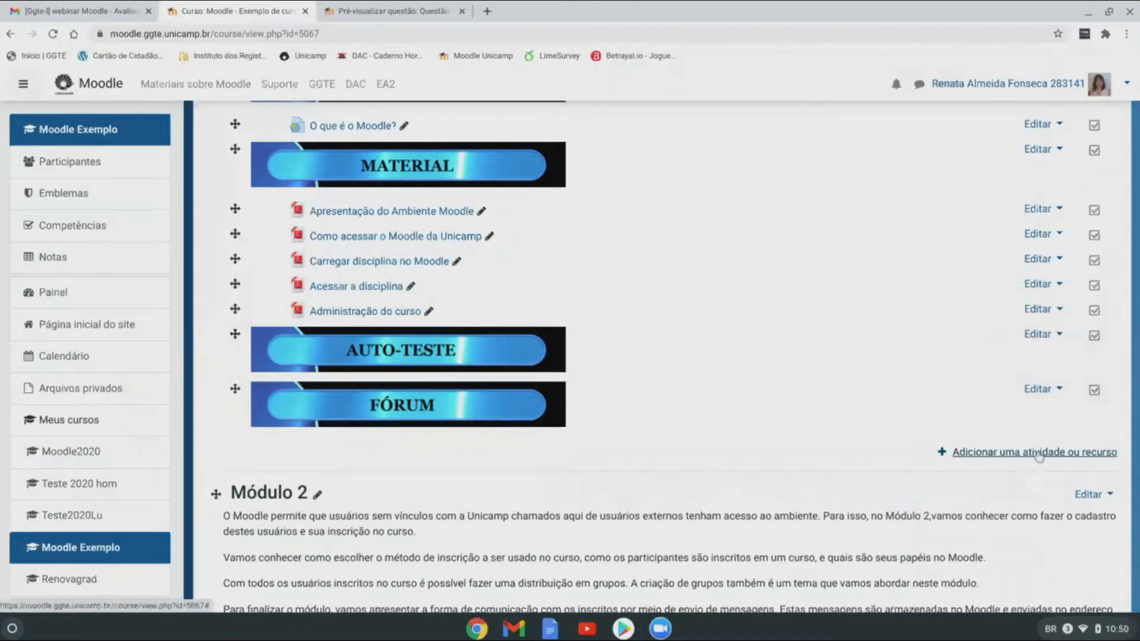
Step: Add a new Questionário activity to Módulo 1 from the activity chooser
left_click(1061, 456)
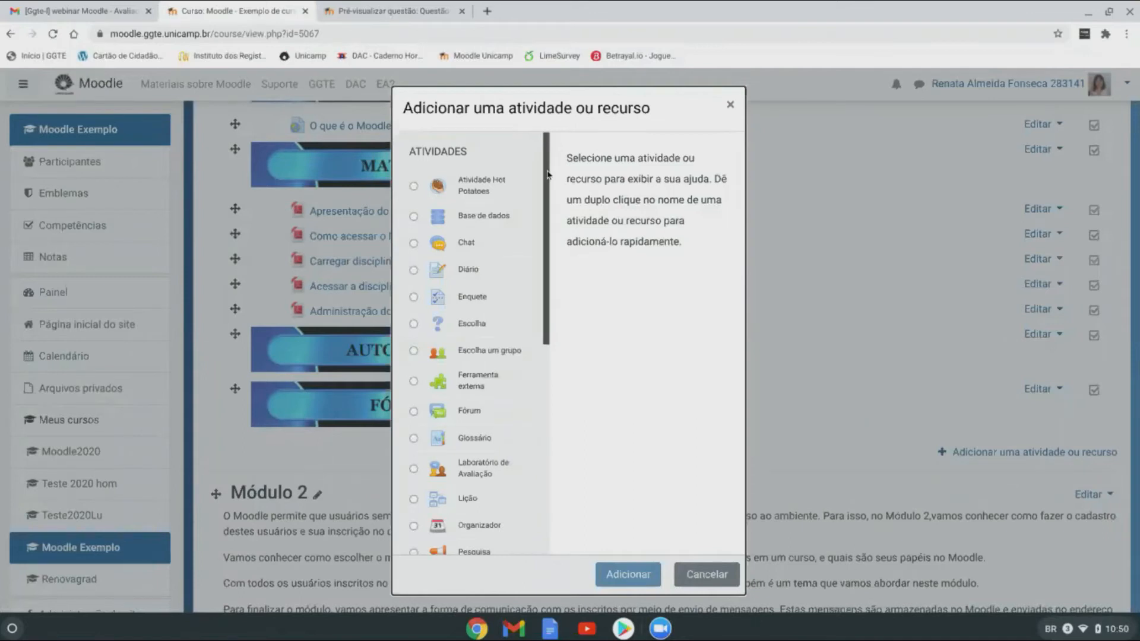
key("XF86AudioRaiseVolume")
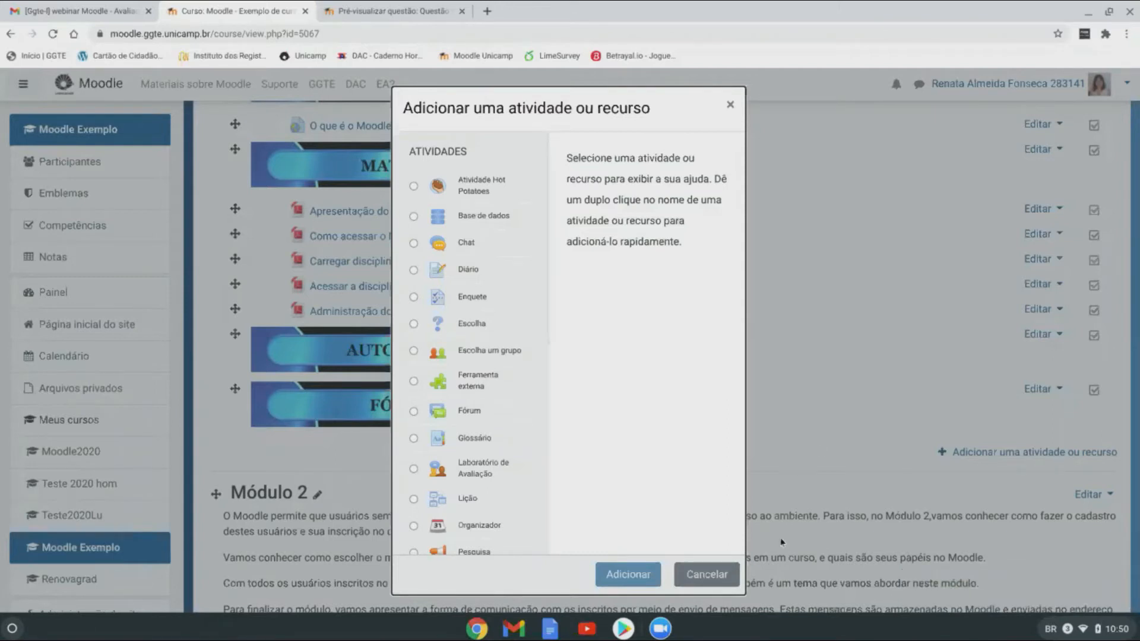
left_click(731, 575)
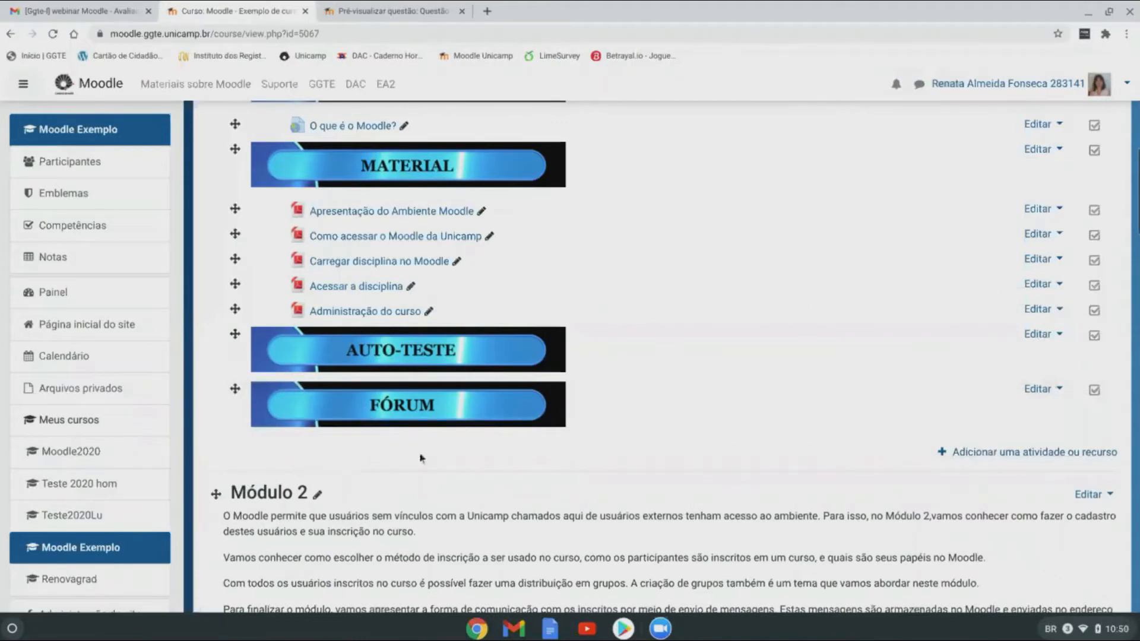
left_click(1033, 454)
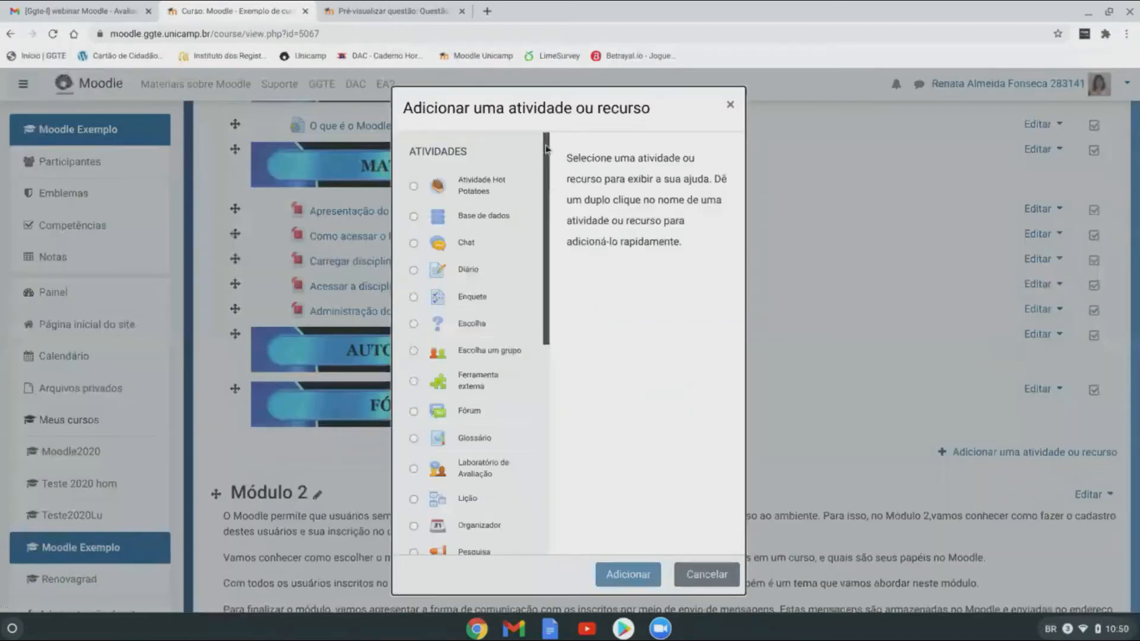
left_click_drag(546, 149, 547, 359)
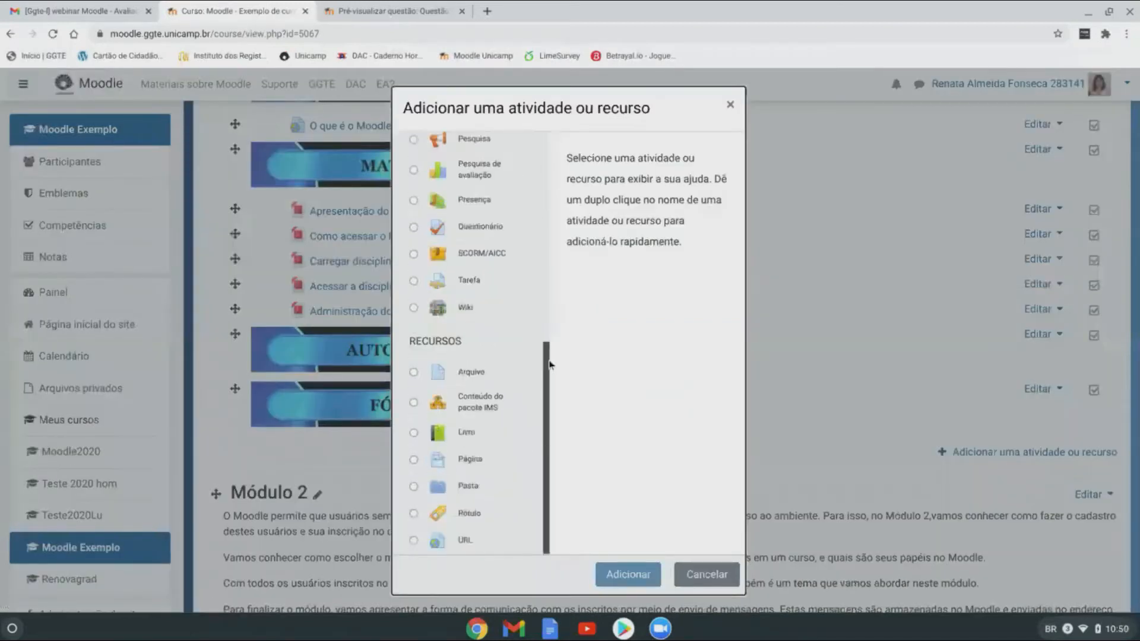
left_click(482, 226)
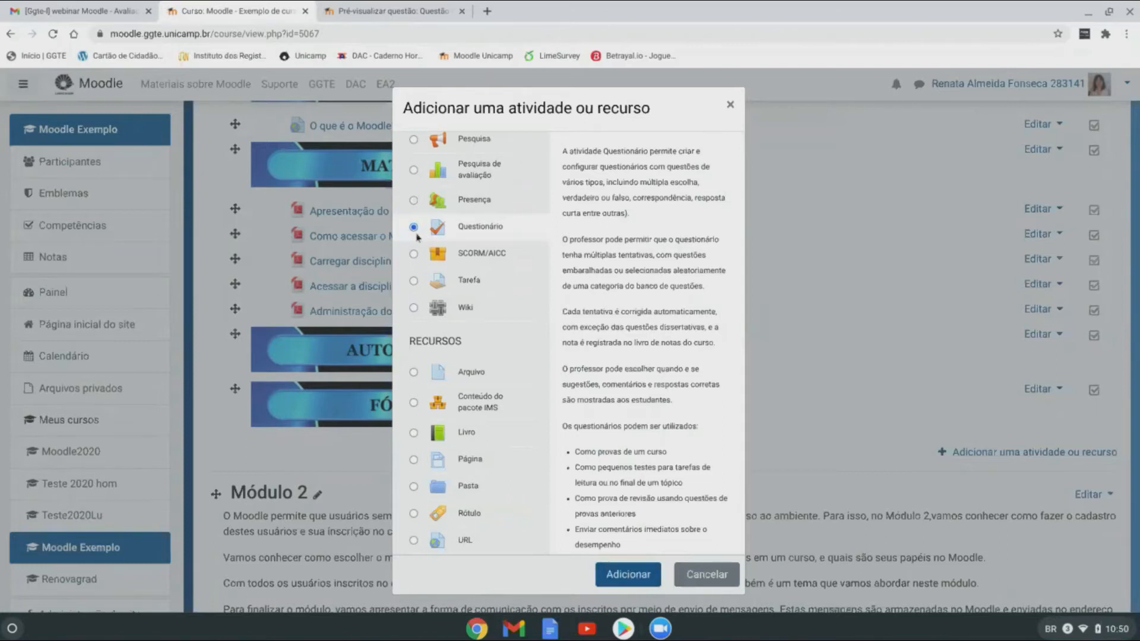
left_click(633, 576)
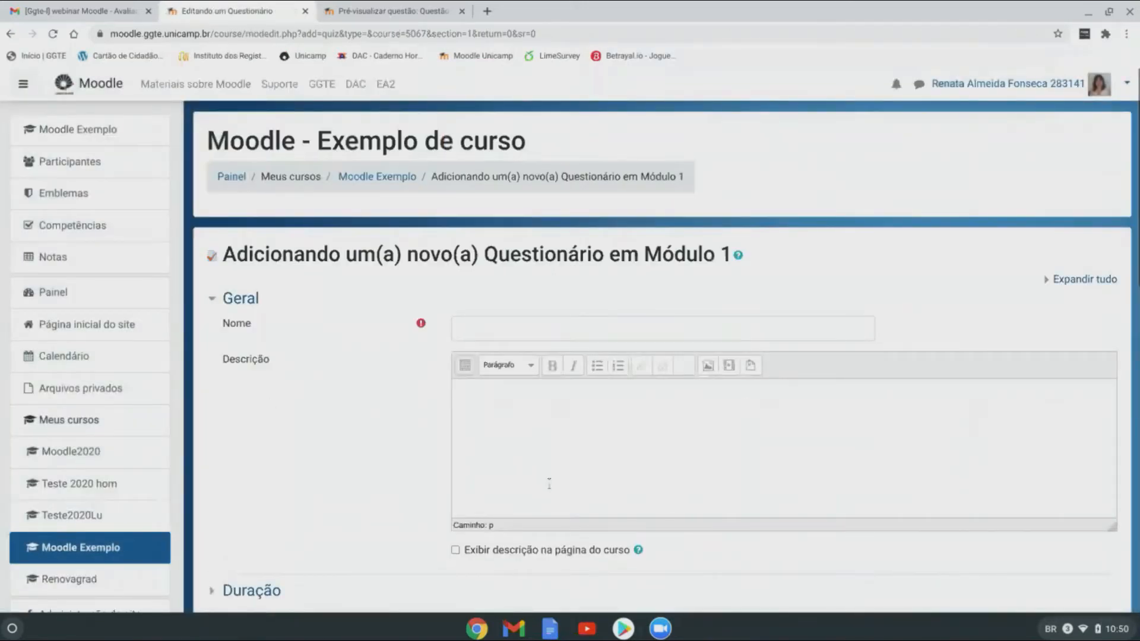
Step: Enter 'Prova 1' as the new quiz's name, leaving the description empty
left_click(491, 329)
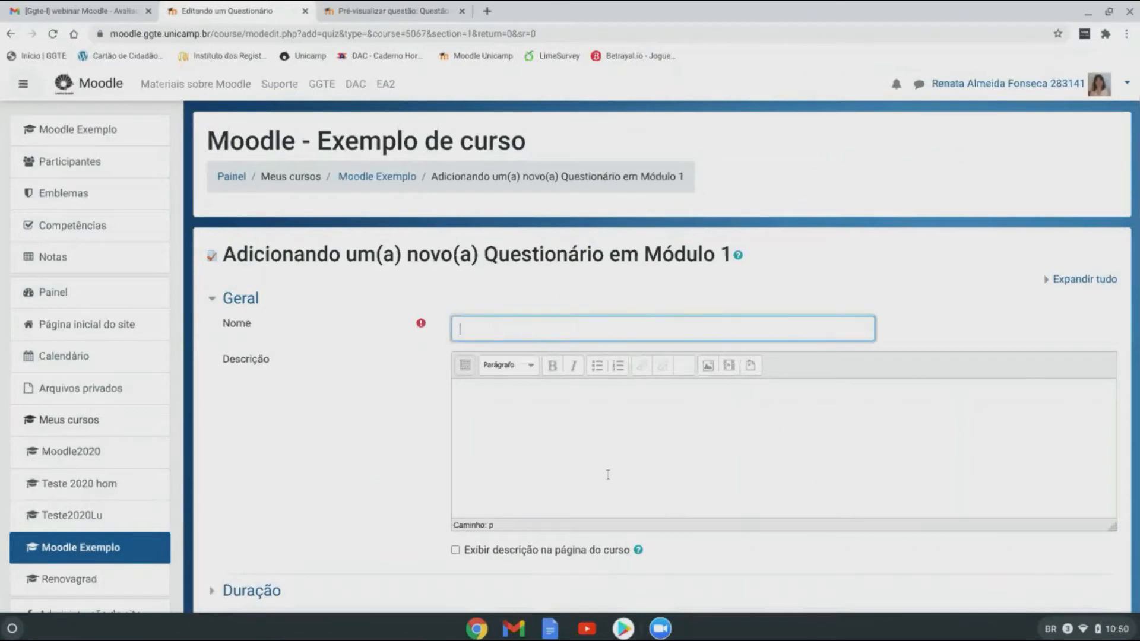
scroll(808, 452, "down", 1)
scroll(807, 449, "up", 1)
type("Prova 1")
left_click(596, 472)
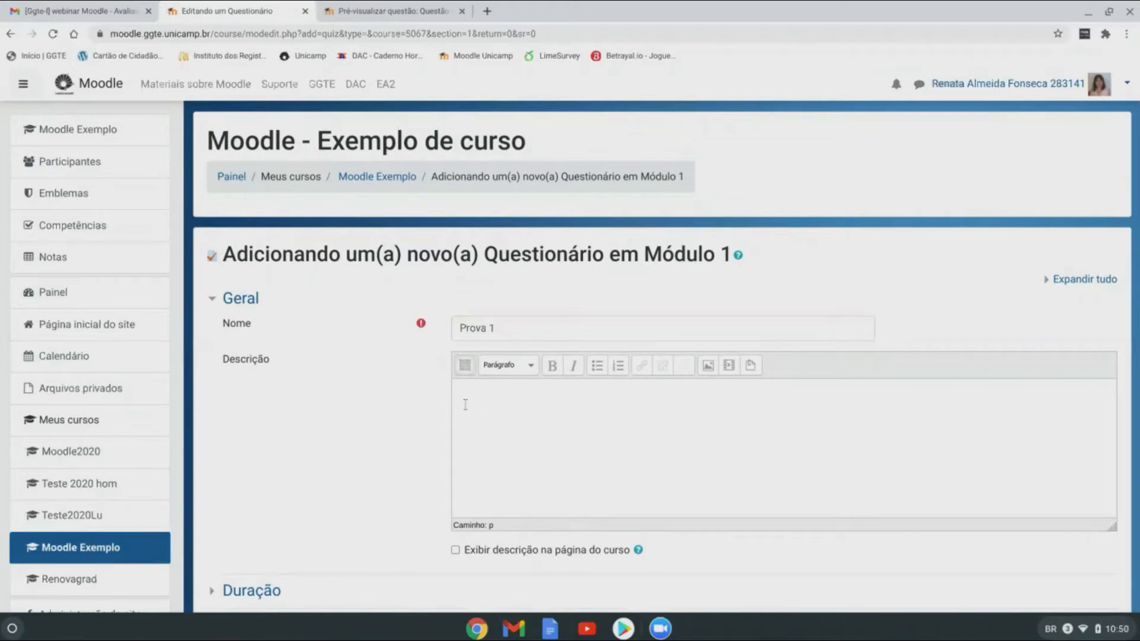
scroll(659, 411, "down", 2)
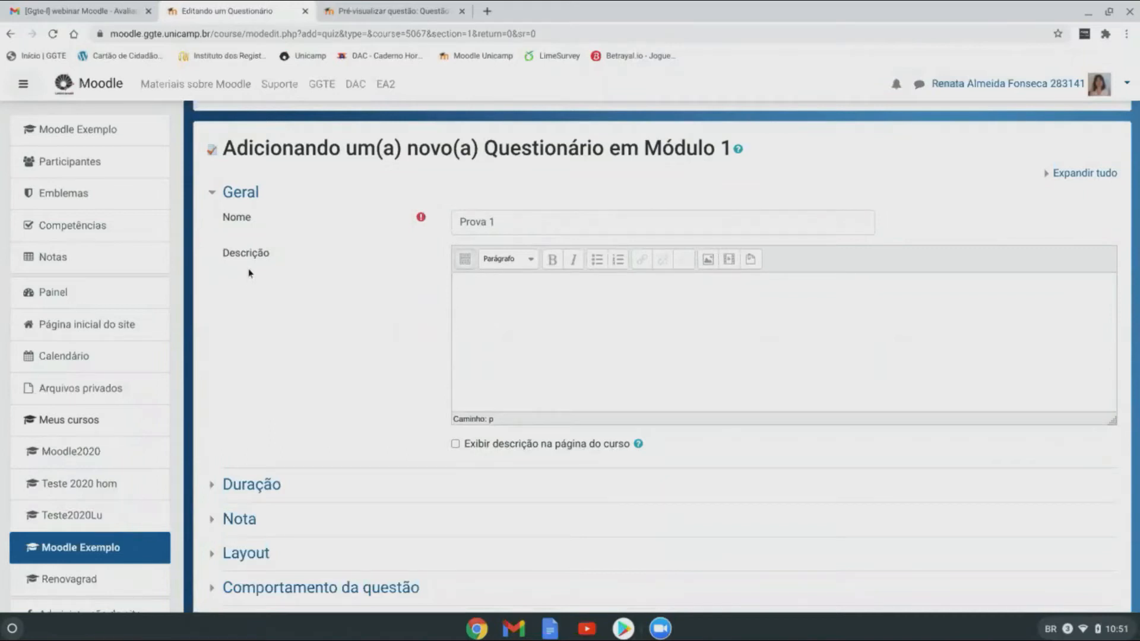
left_click(455, 445)
left_click(455, 445)
scroll(645, 316, "down", 1)
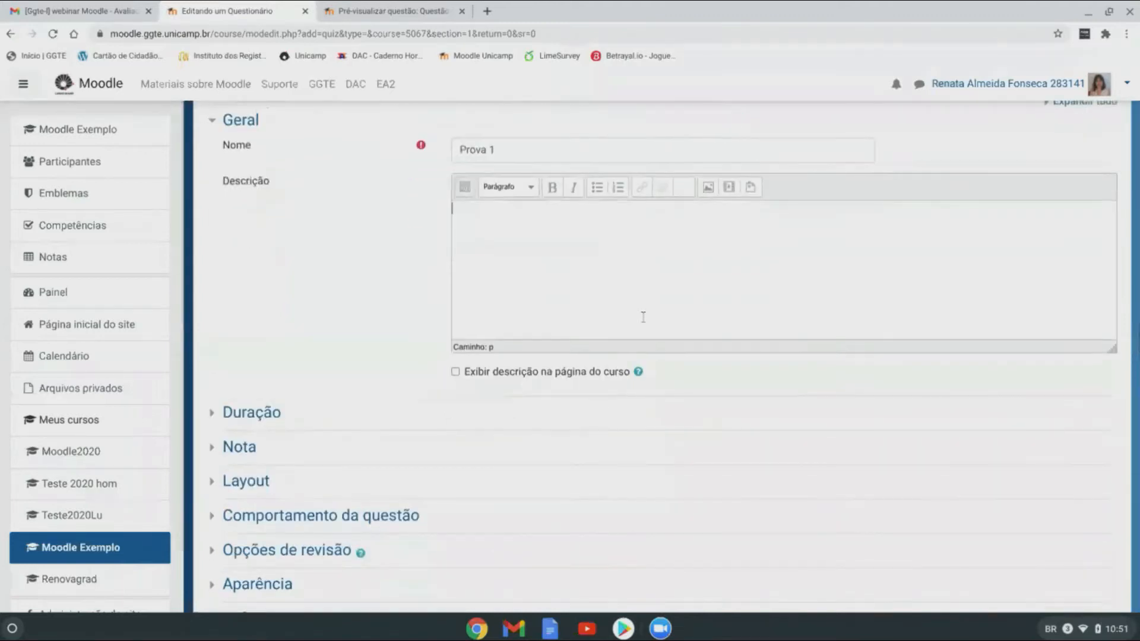
scroll(643, 316, "down", 1)
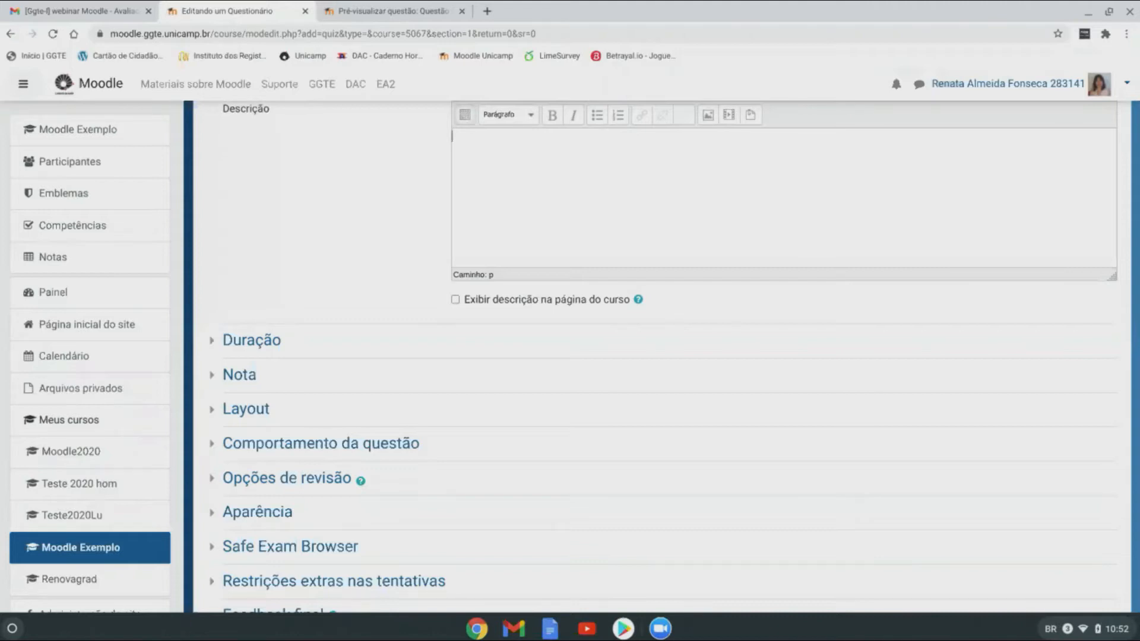
scroll(483, 204, "up", 1)
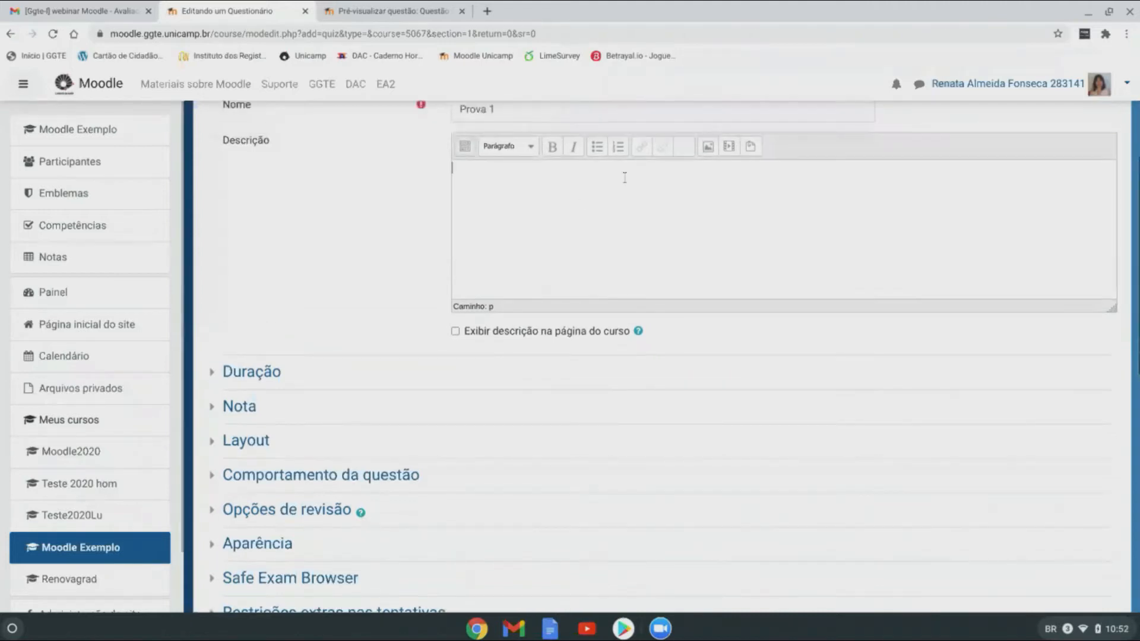
scroll(621, 190, "down", 2)
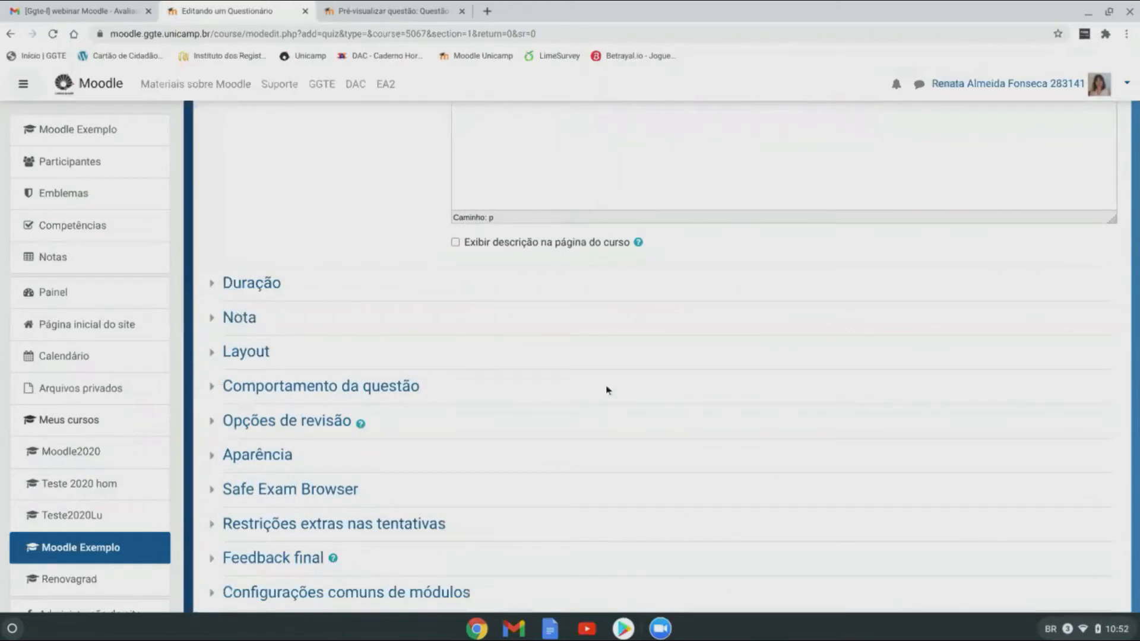
scroll(607, 389, "down", 3)
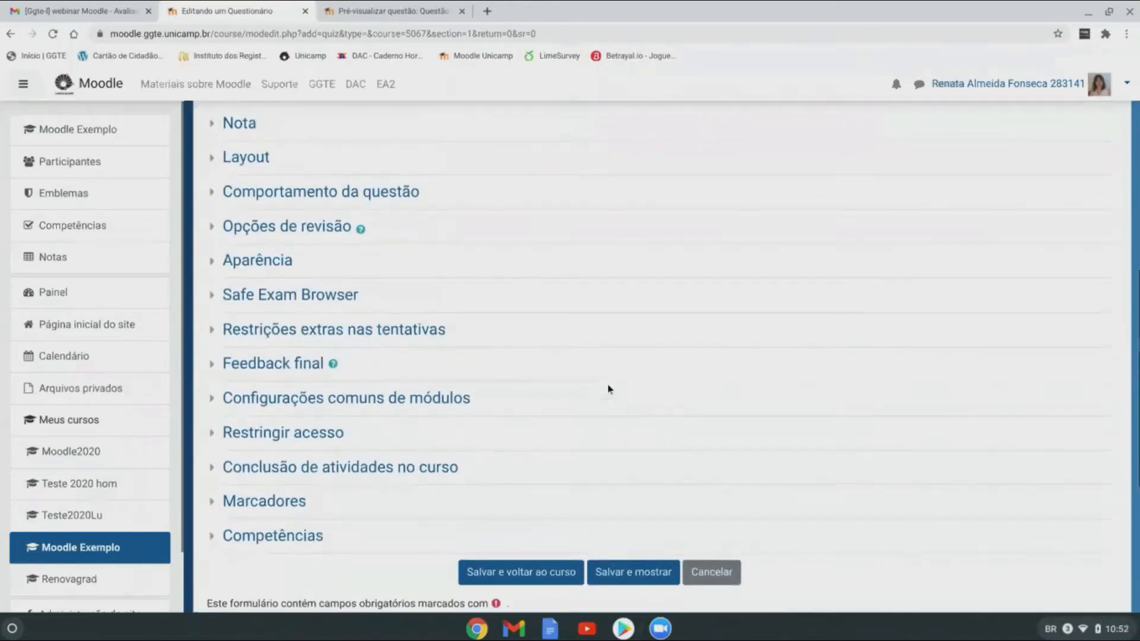
scroll(607, 390, "up", 1)
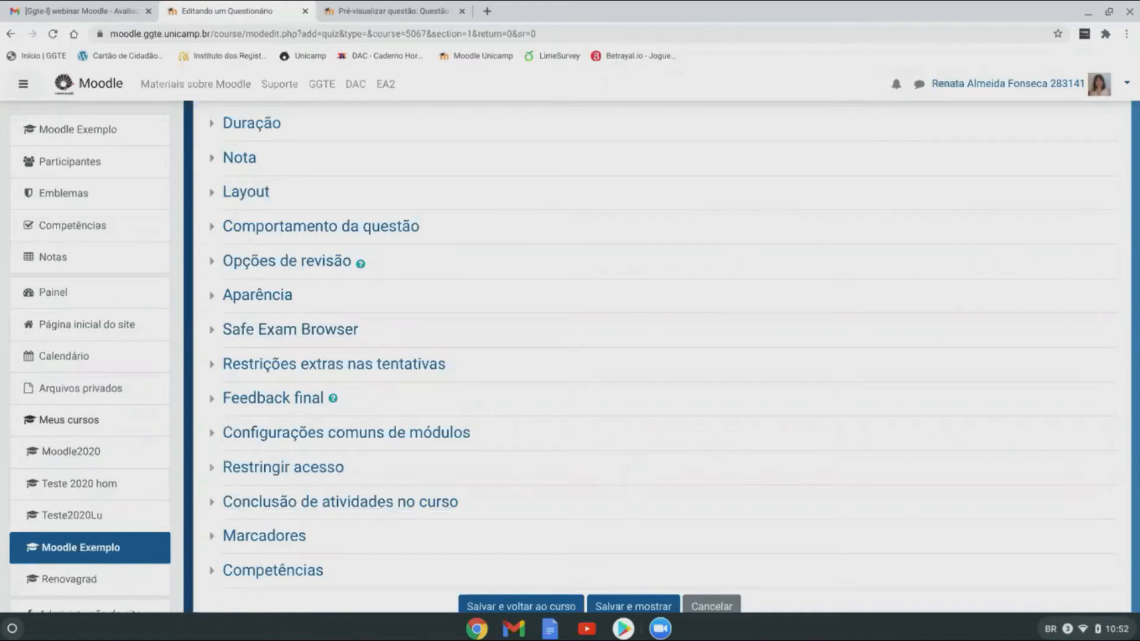
scroll(662, 474, "up", 1)
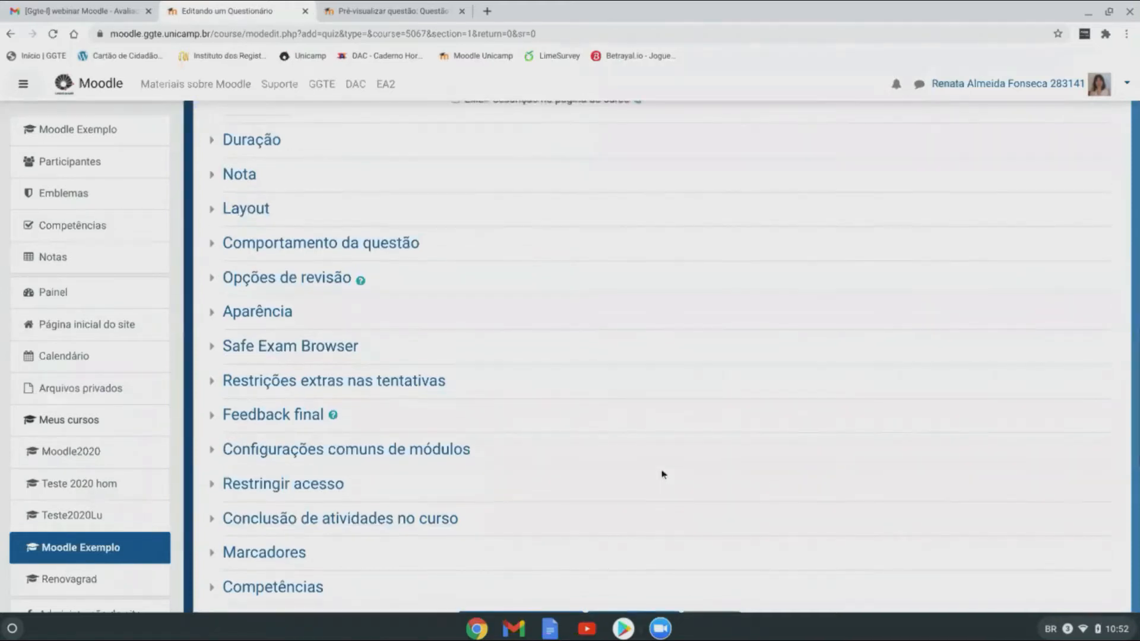
scroll(351, 315, "up", 3)
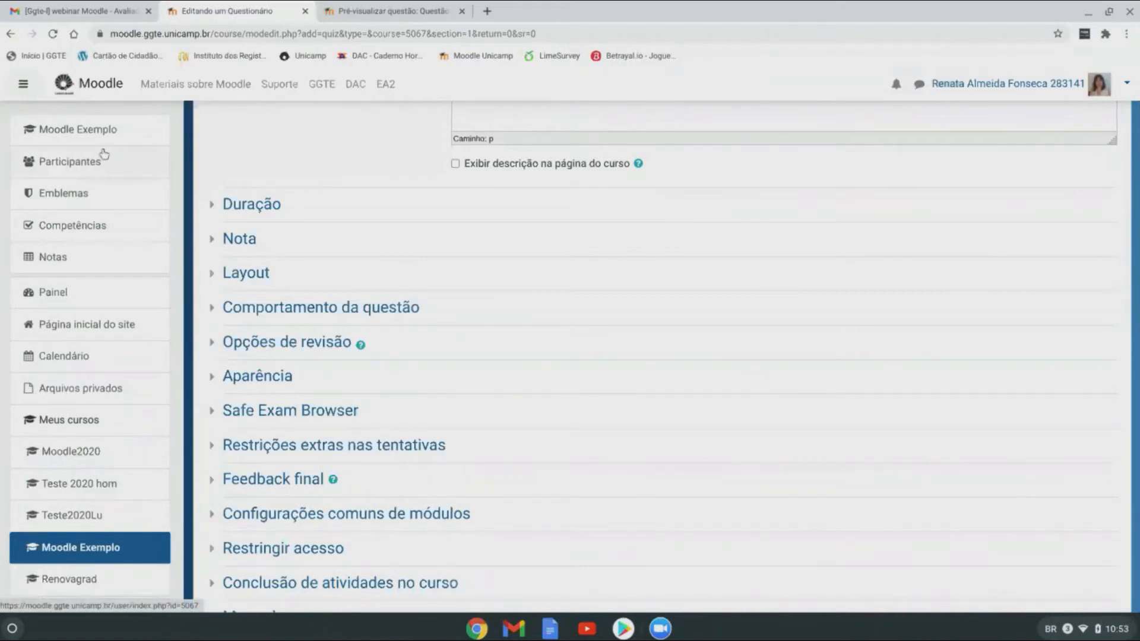
Step: Expand Duração to review the opening date, closing date and time limit settings
left_click(248, 208)
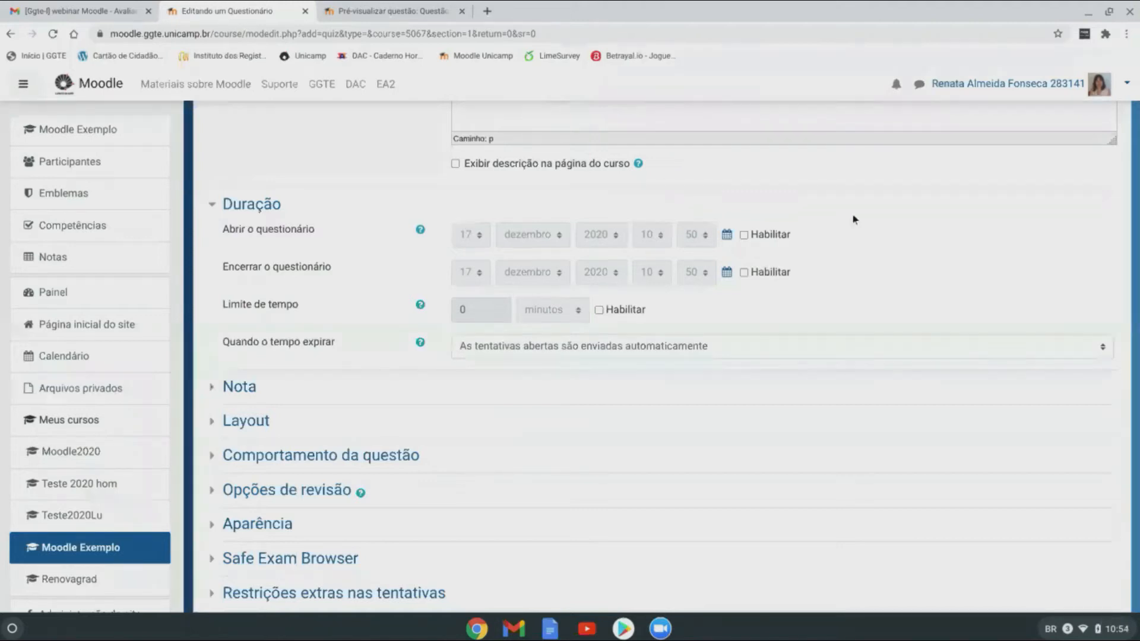
scroll(864, 318, "up", 5)
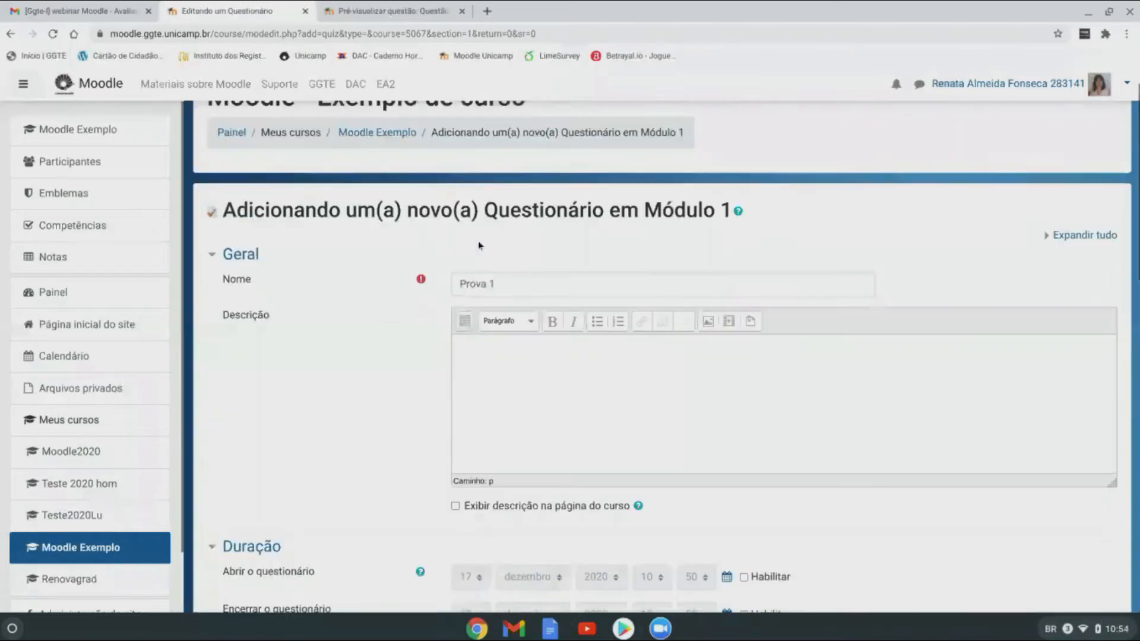
scroll(572, 262, "down", 1)
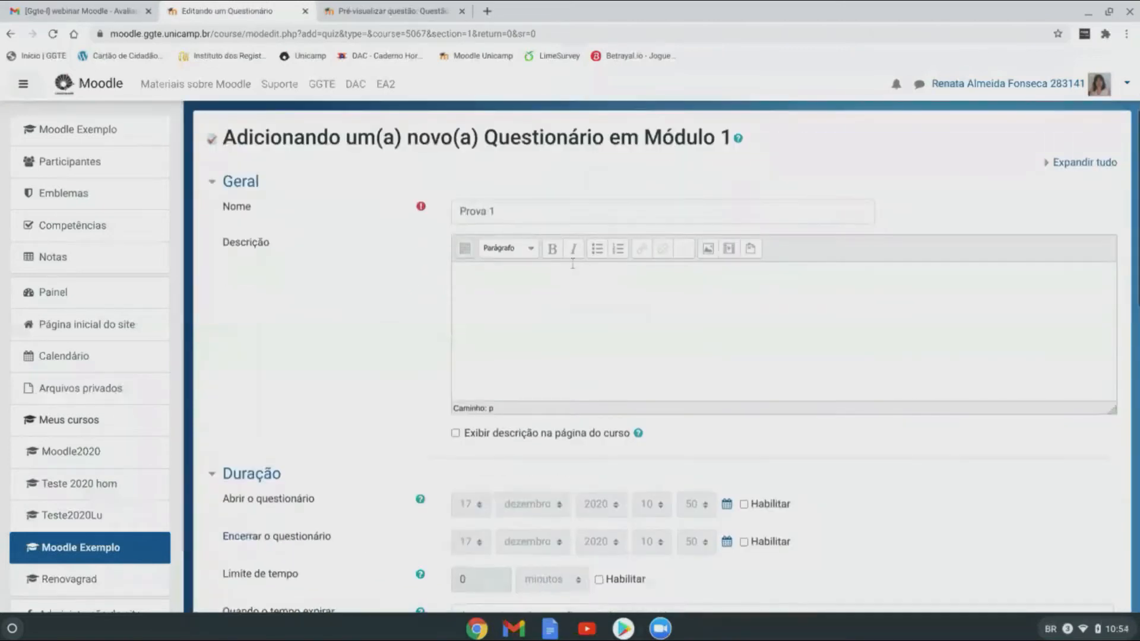
scroll(576, 263, "down", 3)
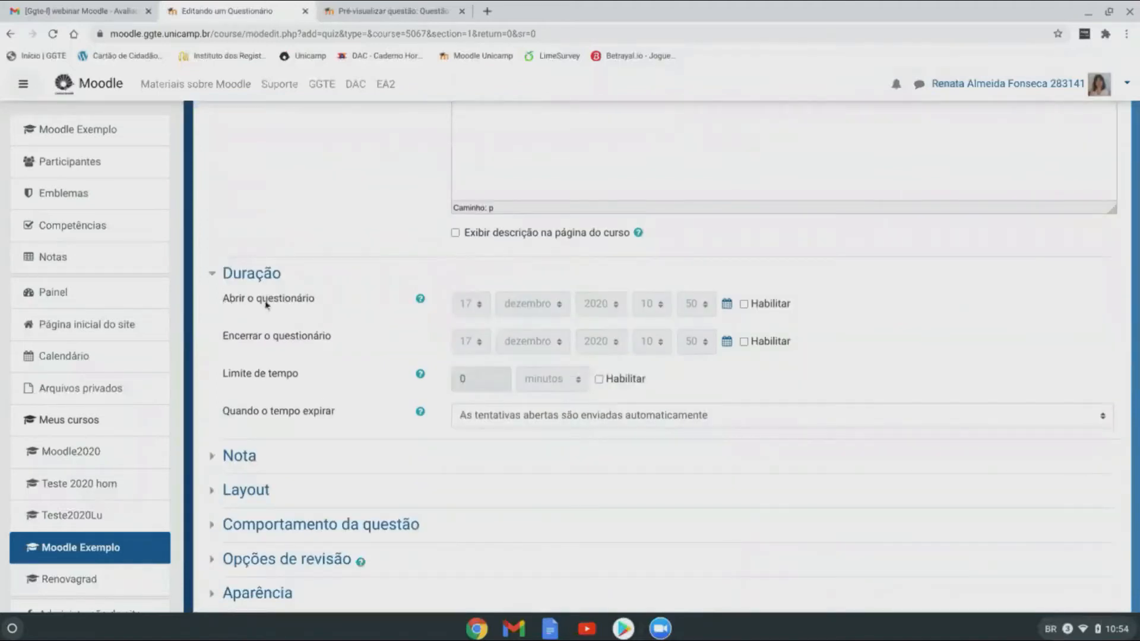
Step: Enable opening and closing dates, with the quiz closing on day 19 (19 dezembro 2020 10:50)
left_click(745, 304)
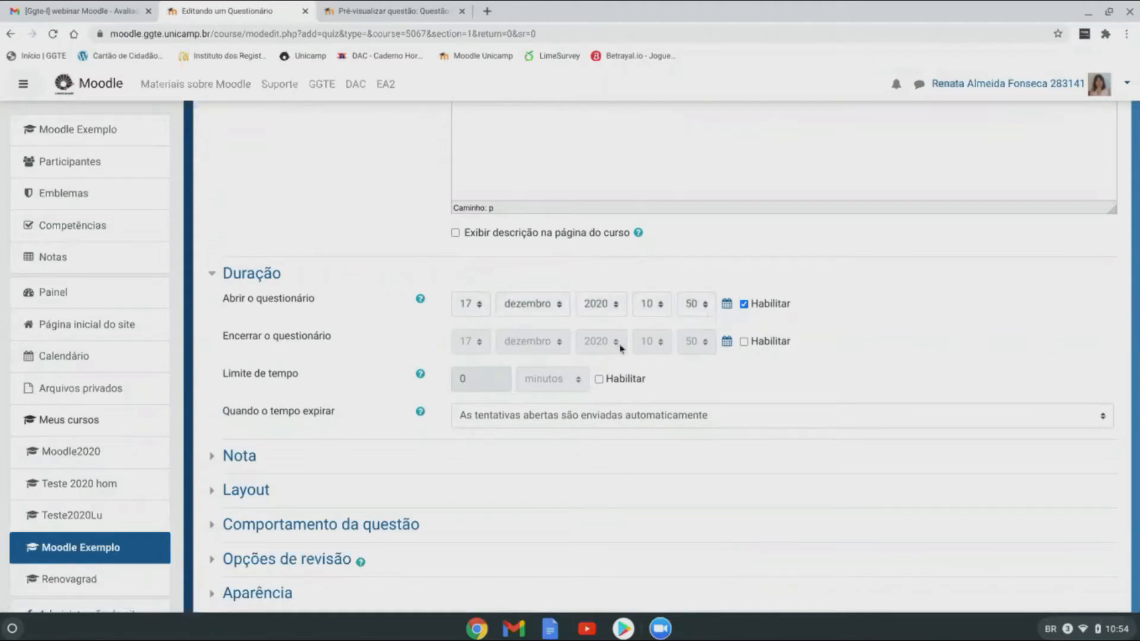
left_click(744, 341)
left_click(481, 342)
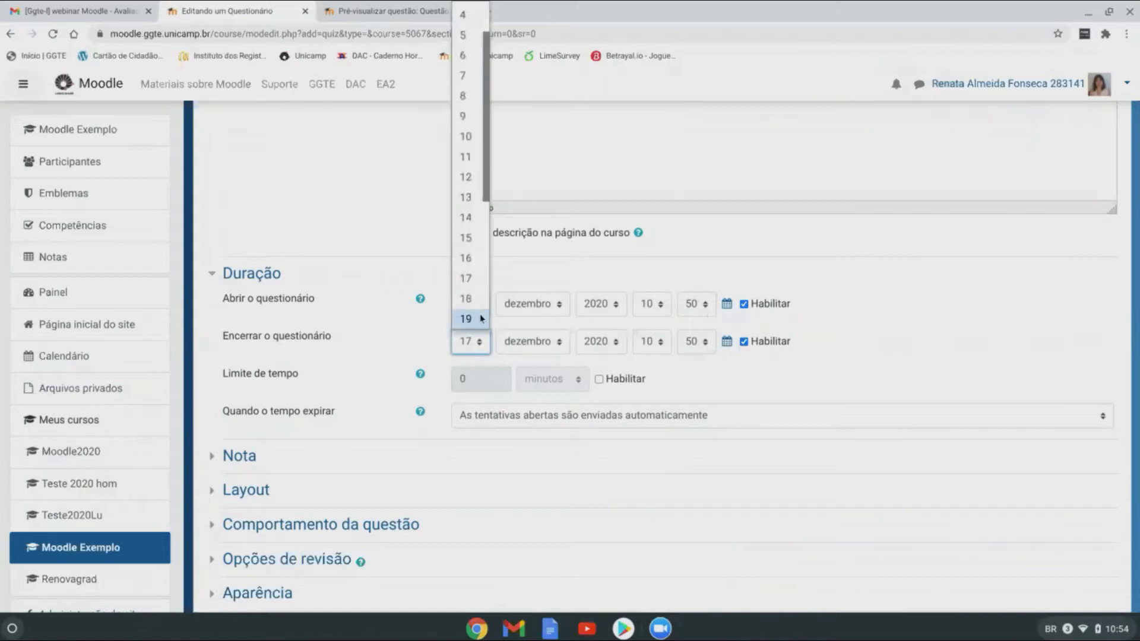
left_click(482, 319)
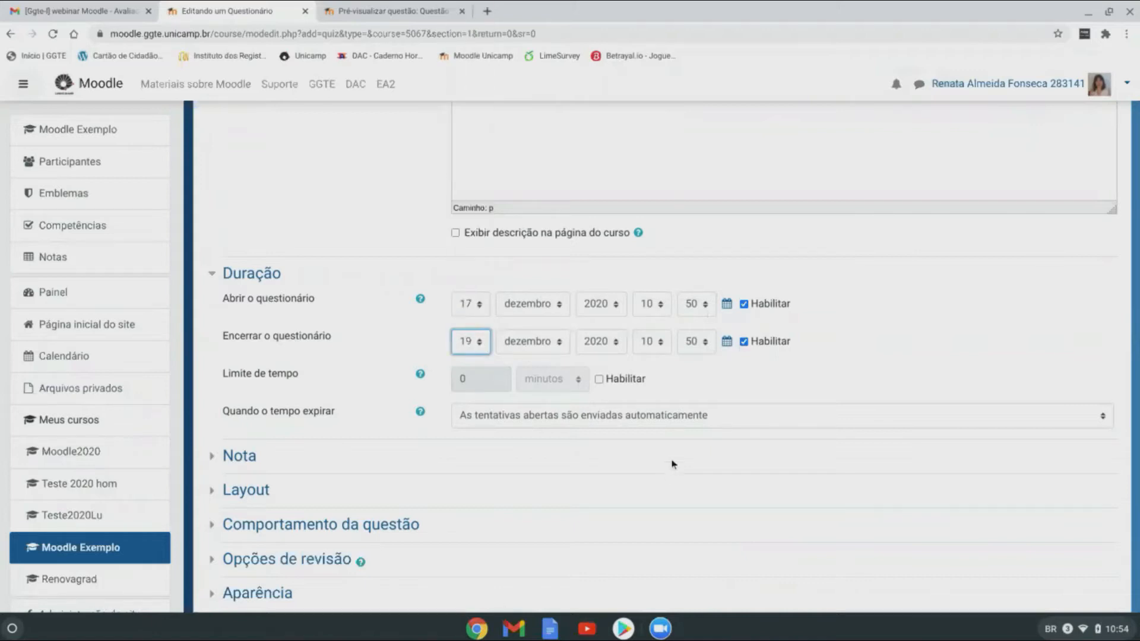
scroll(850, 336, "down", 1)
left_click(408, 321)
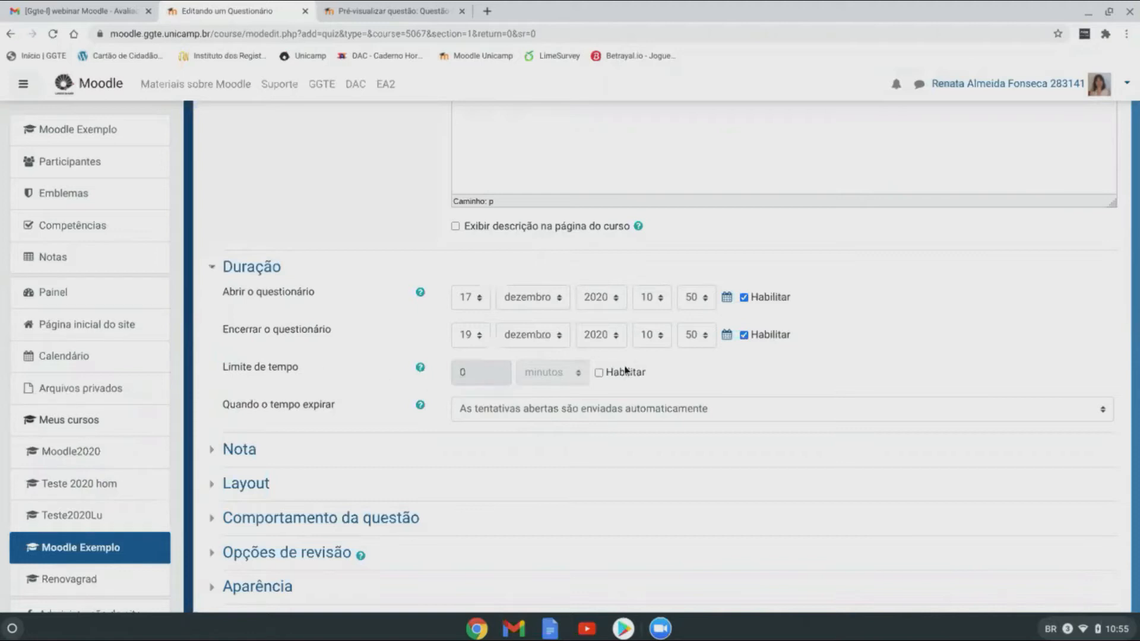
Step: Keep the time limit off and allow a 1-day grace period for expired attempts
left_click(600, 373)
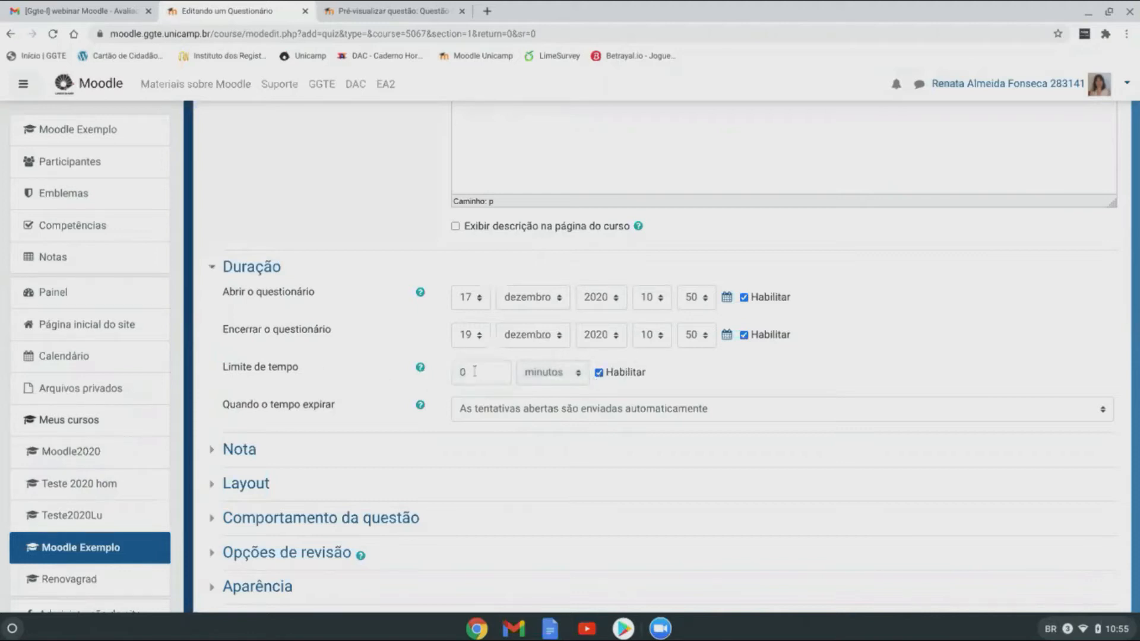
left_click(598, 373)
scroll(675, 372, "down", 1)
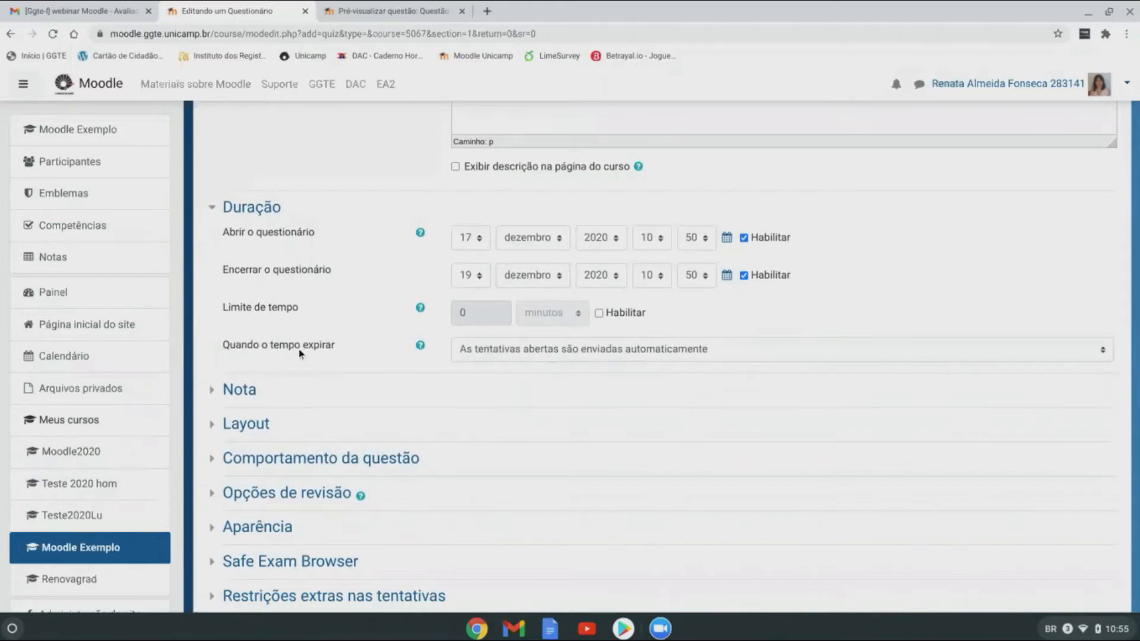
left_click(572, 353)
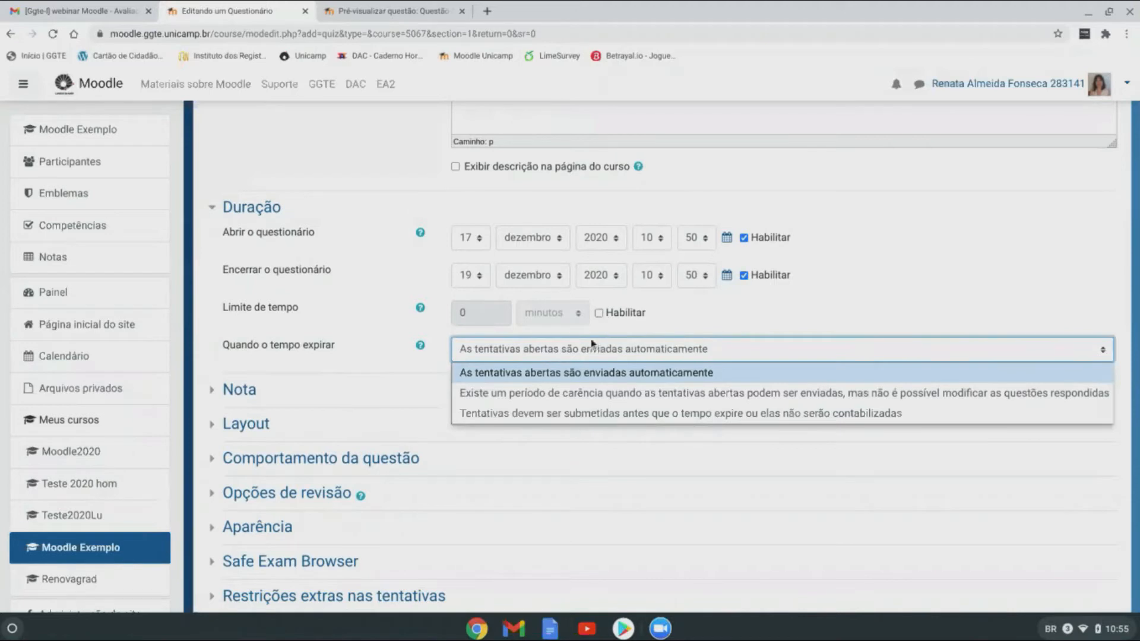
left_click(673, 353)
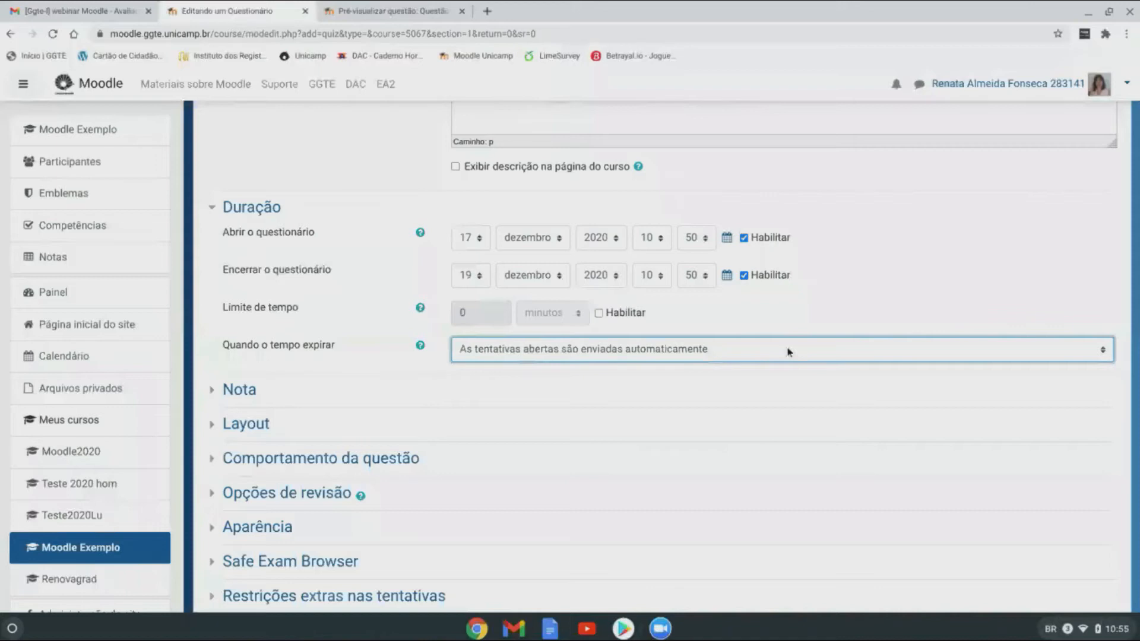
left_click(715, 352)
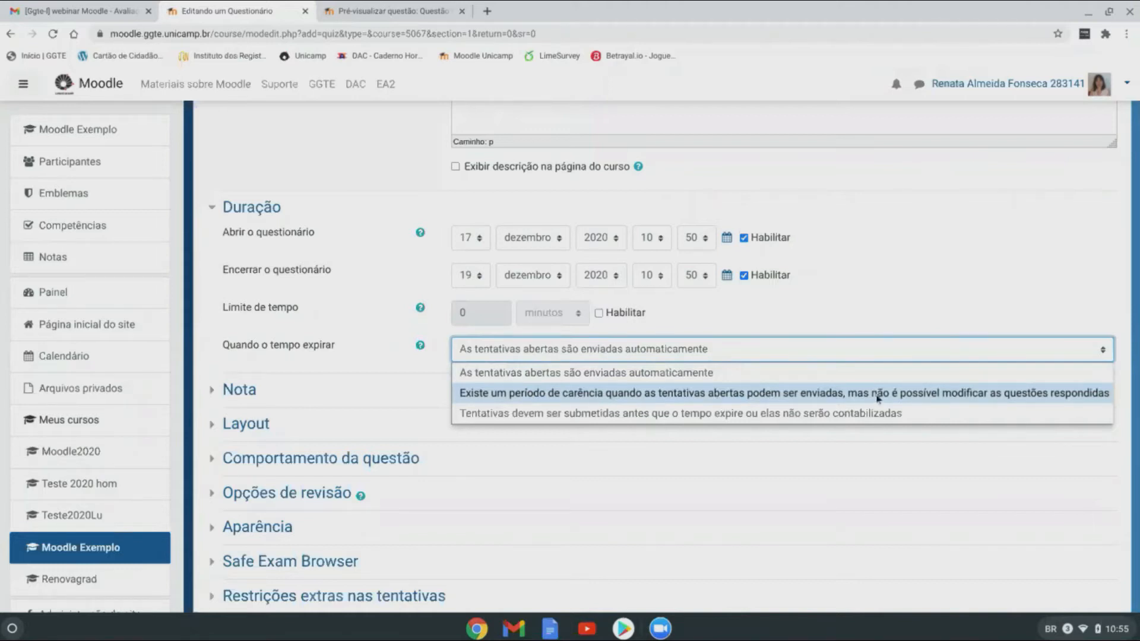
left_click(990, 399)
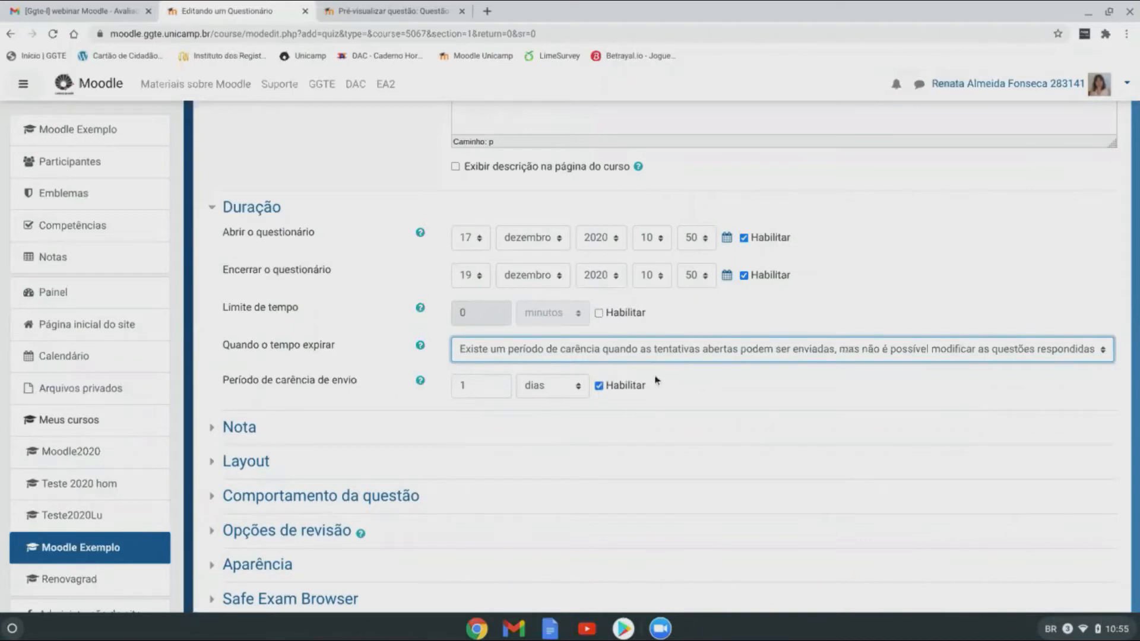
Step: Try requiring submission before expiry, then settle on automatically submitting open attempts
left_click(540, 354)
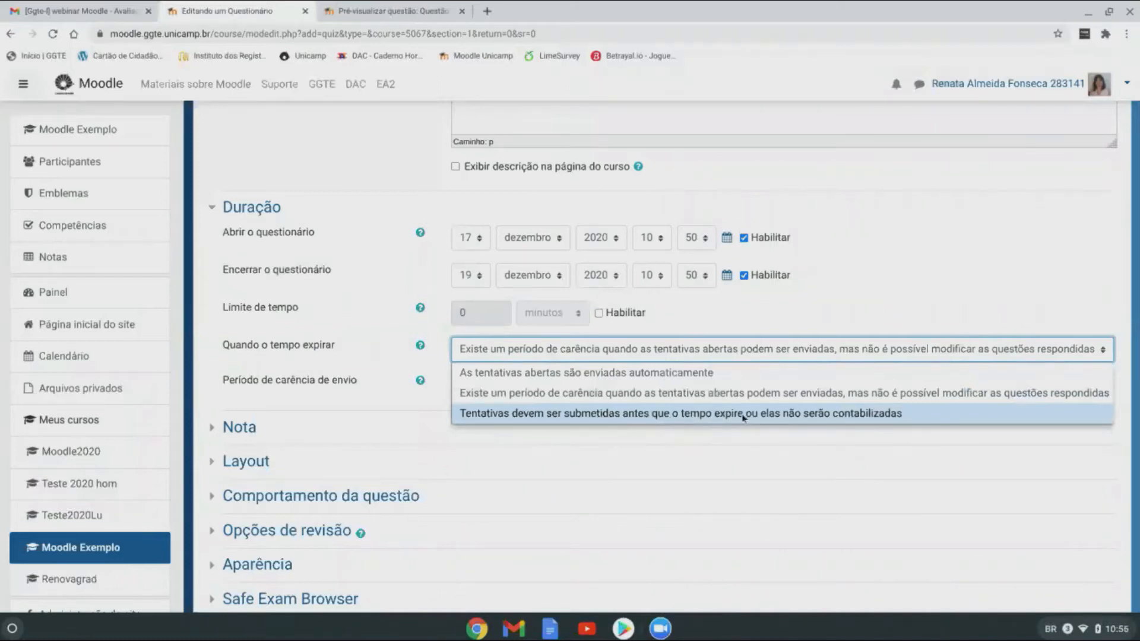
left_click(898, 418)
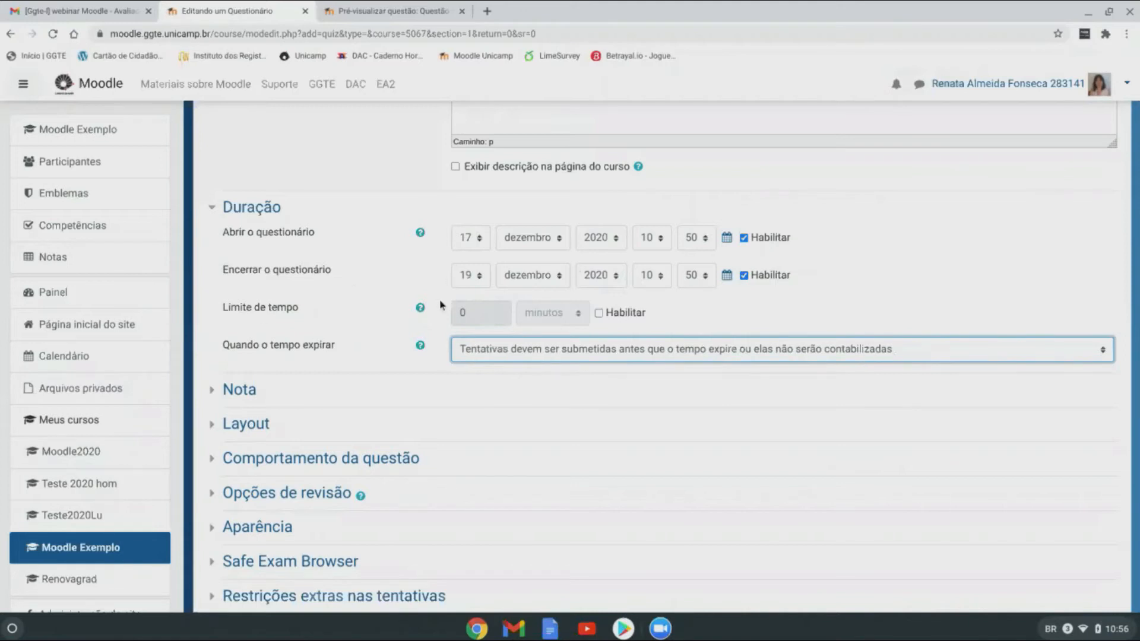
left_click(581, 350)
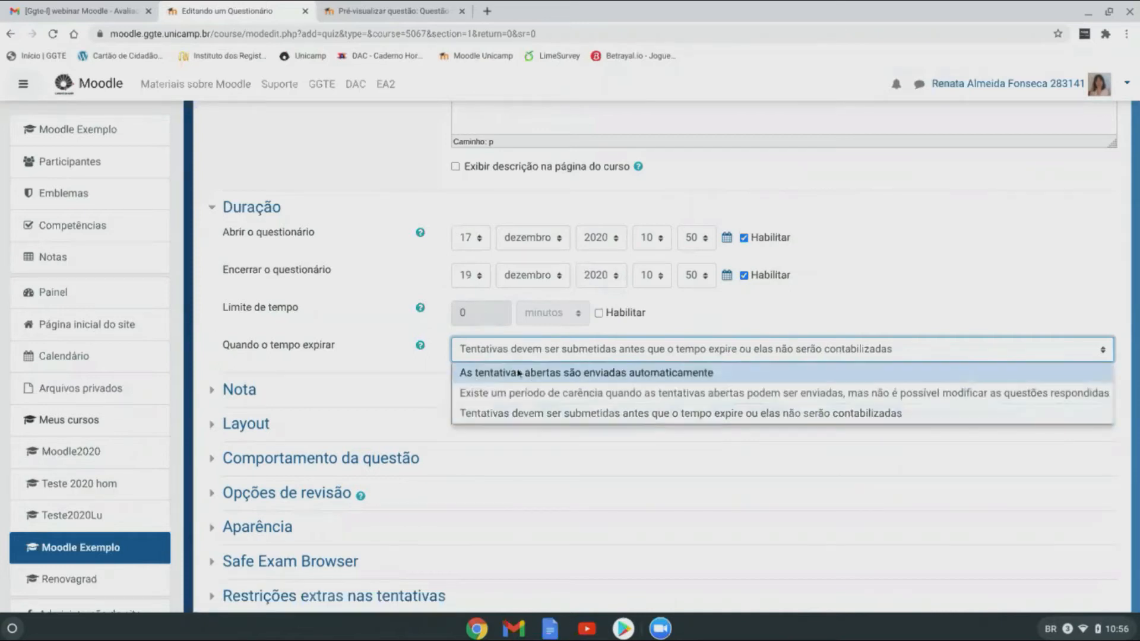
left_click(633, 374)
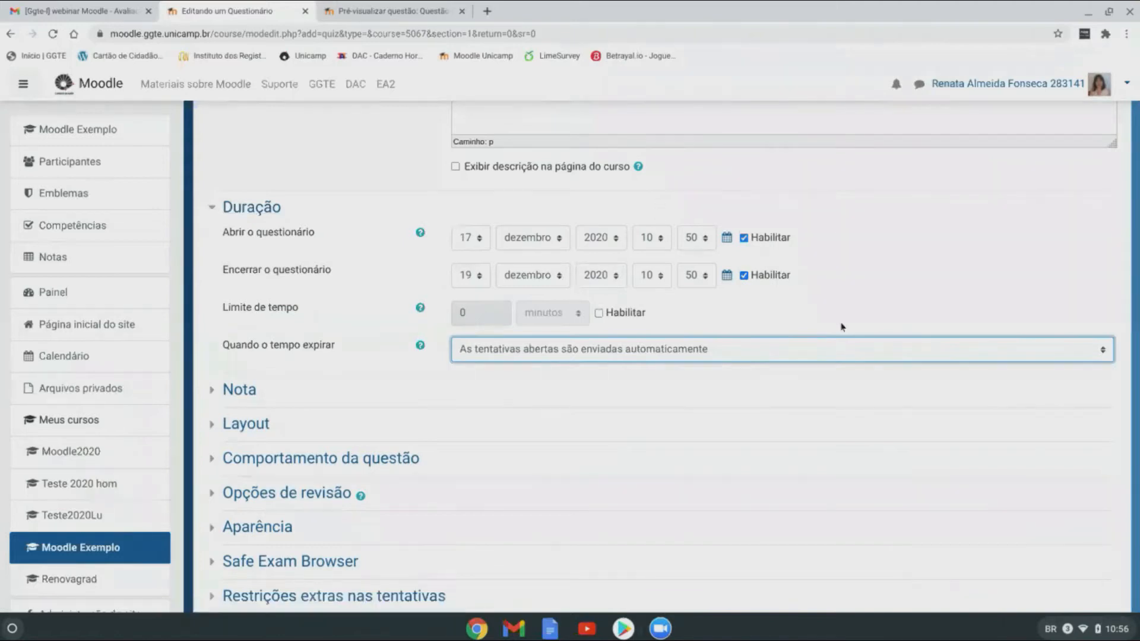
left_click(212, 210)
Step: Expand the Nota settings and leave Prova 1's passing grade blank, category Não categorizado
left_click(243, 241)
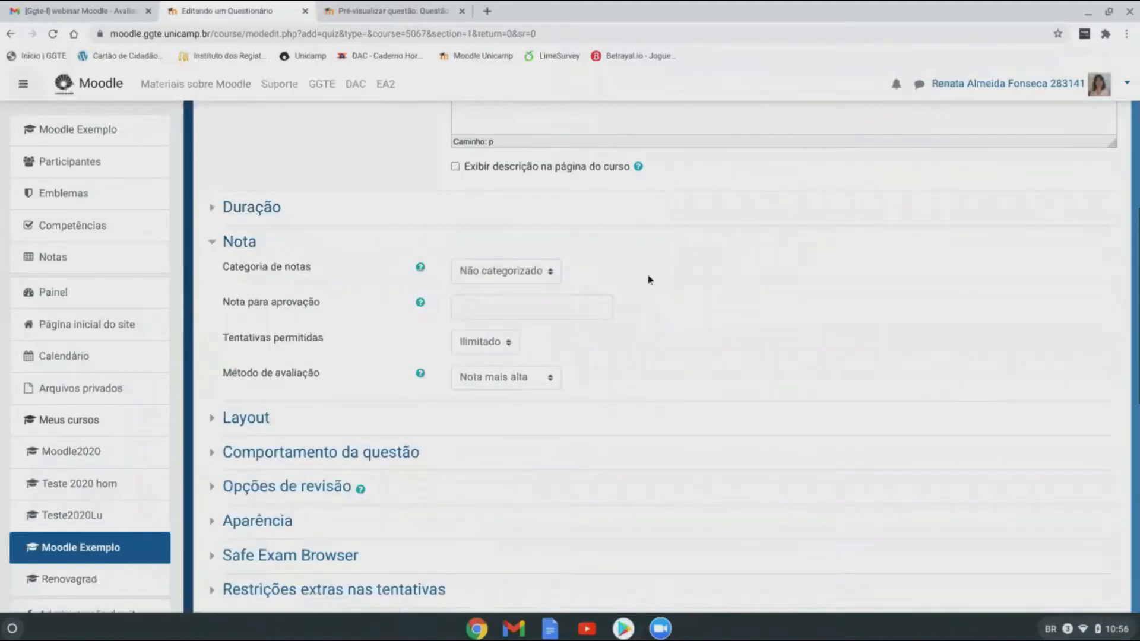
left_click(502, 303)
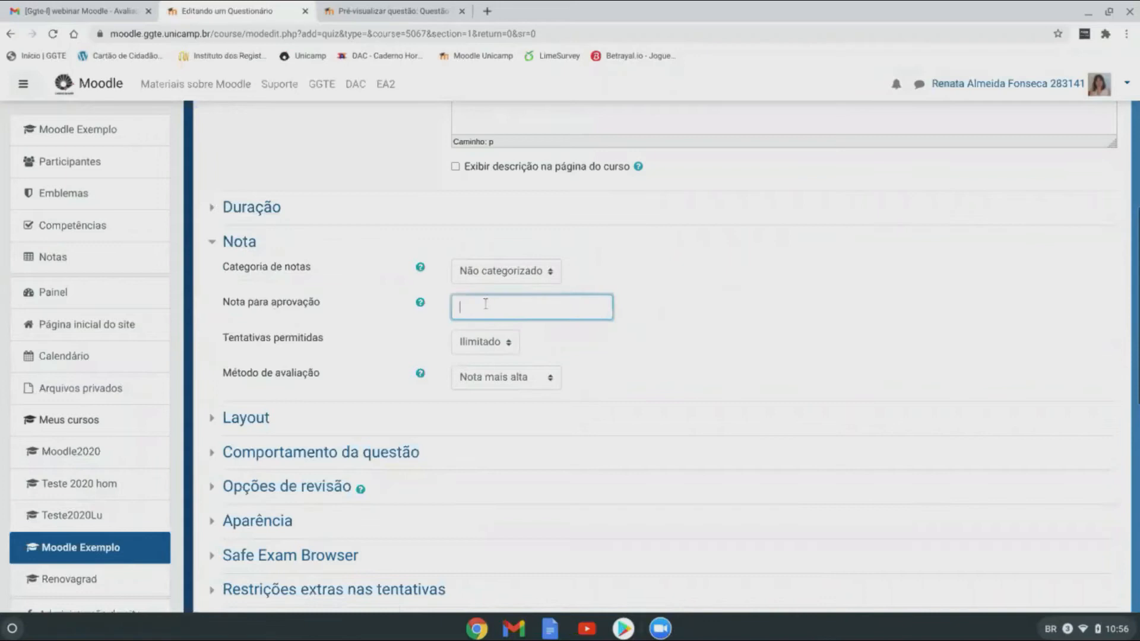
left_click(728, 299)
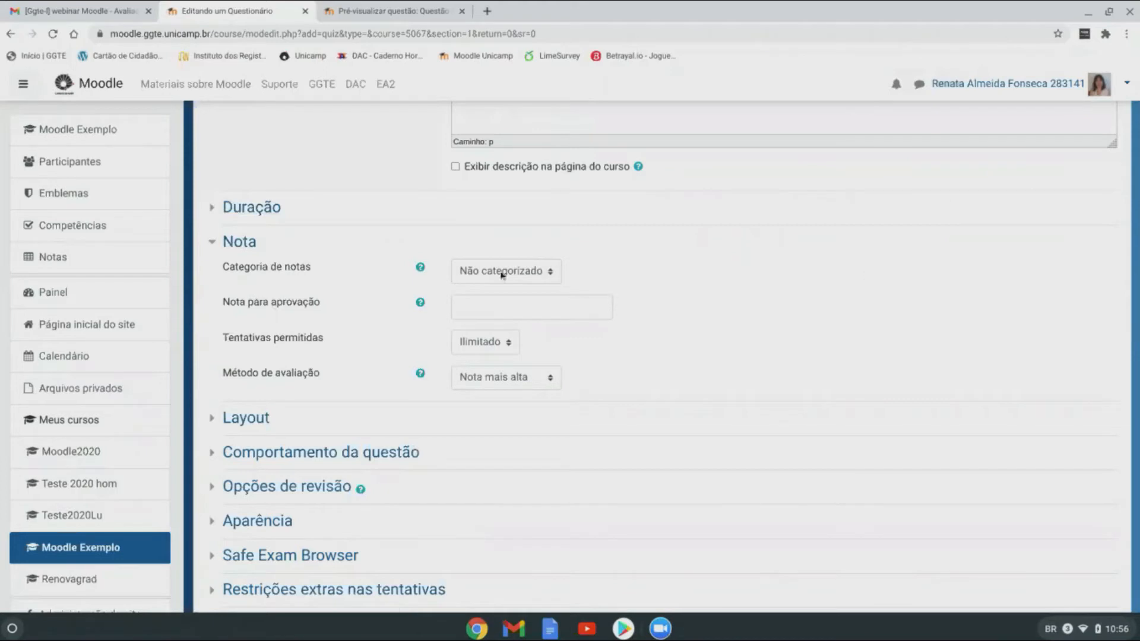
scroll(709, 356, "down", 1)
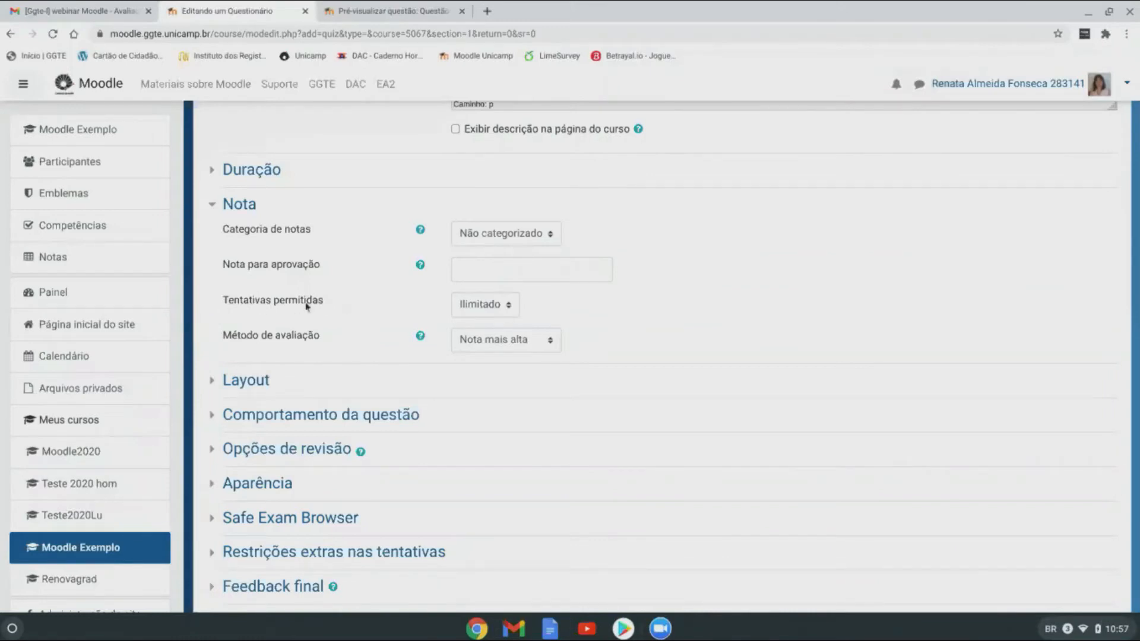
left_click(474, 307)
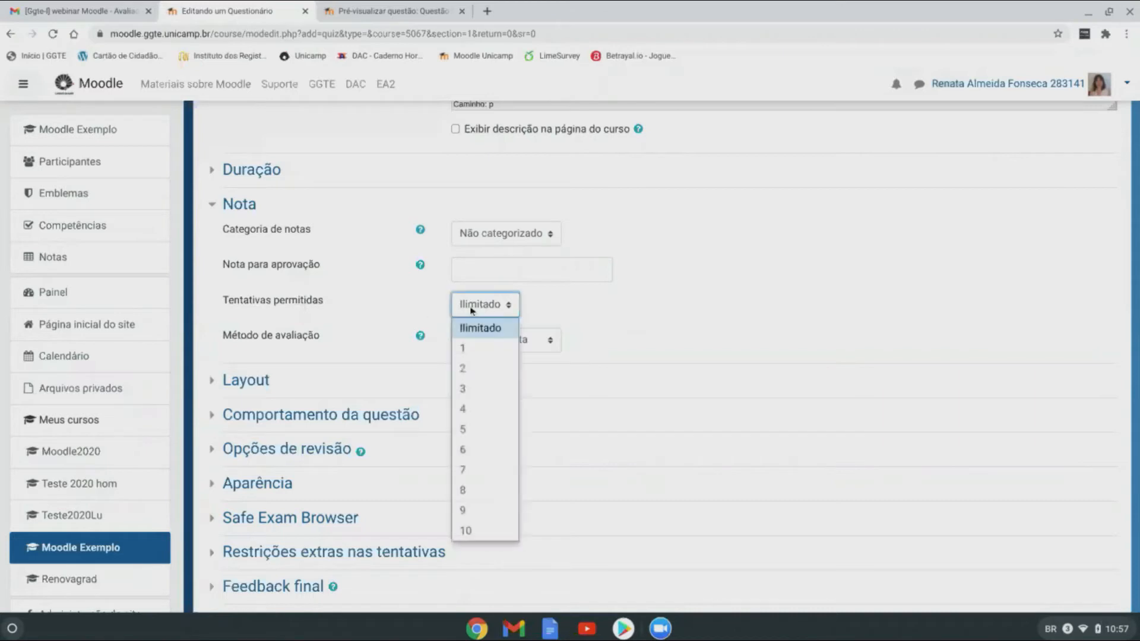
left_click(470, 348)
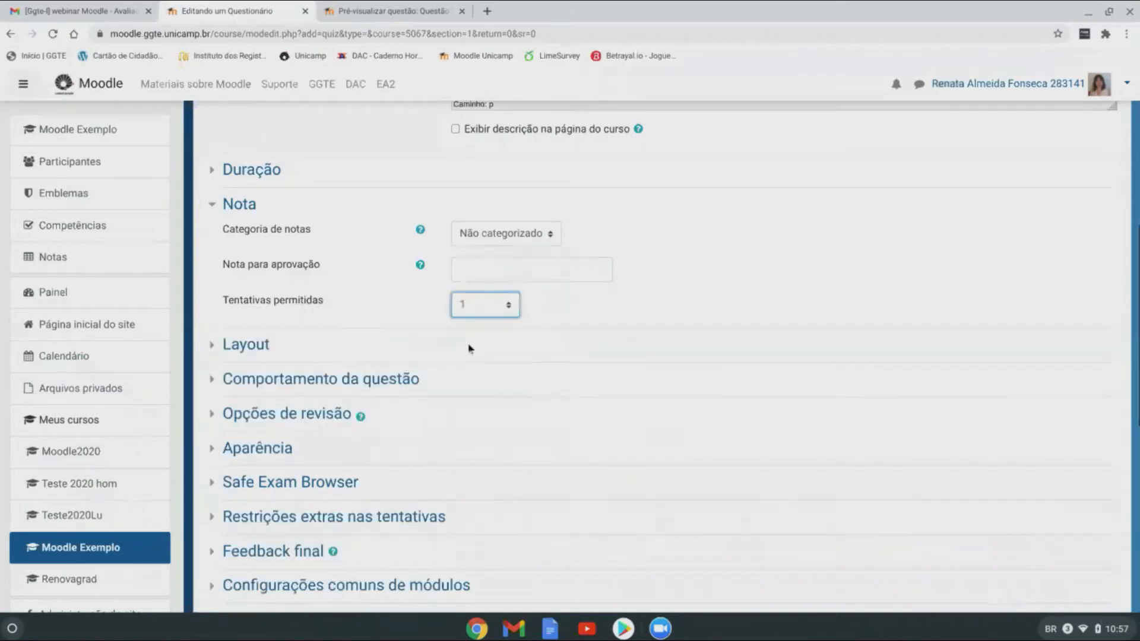
left_click(473, 309)
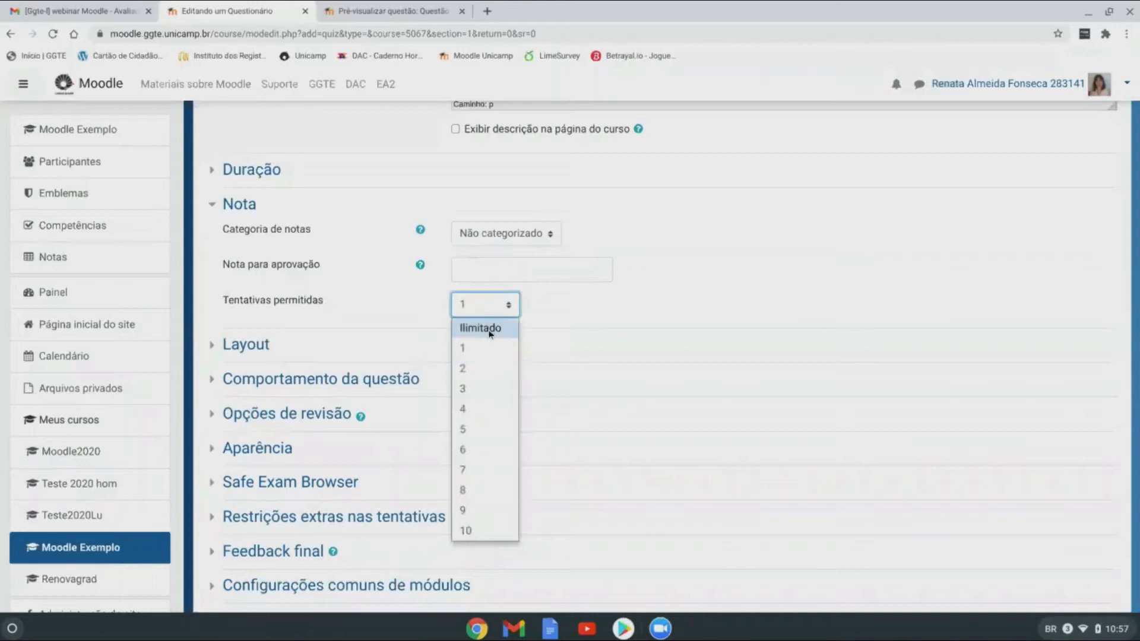
left_click(473, 326)
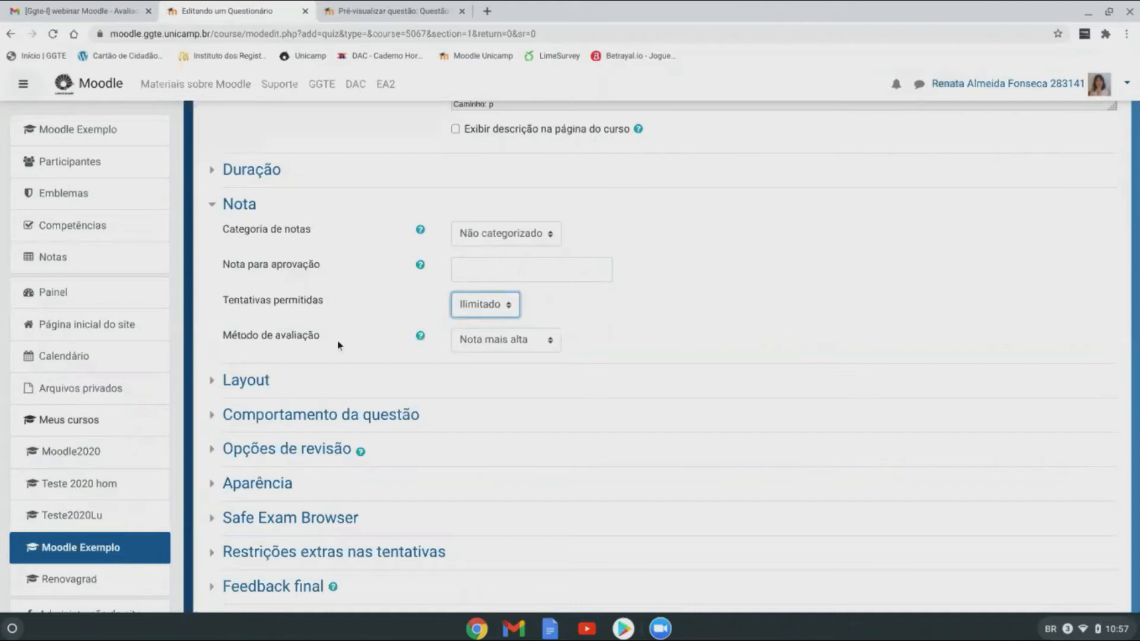
Step: Keep Nota mais alta grading, allow 1 attempt, and reveal all Layout options
left_click(479, 344)
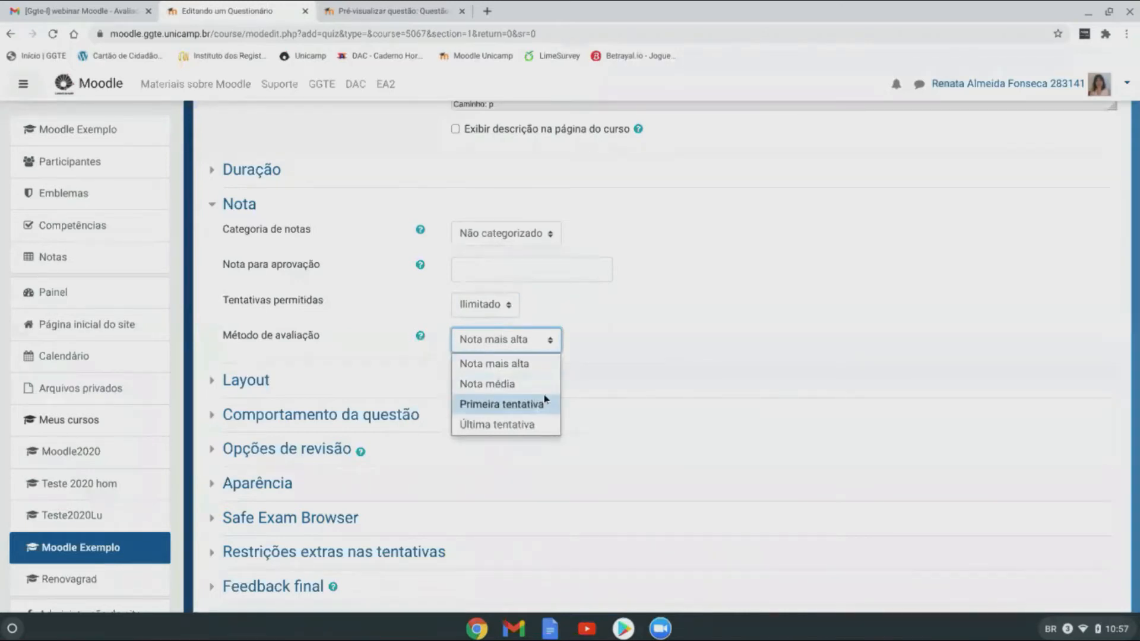
left_click(531, 341)
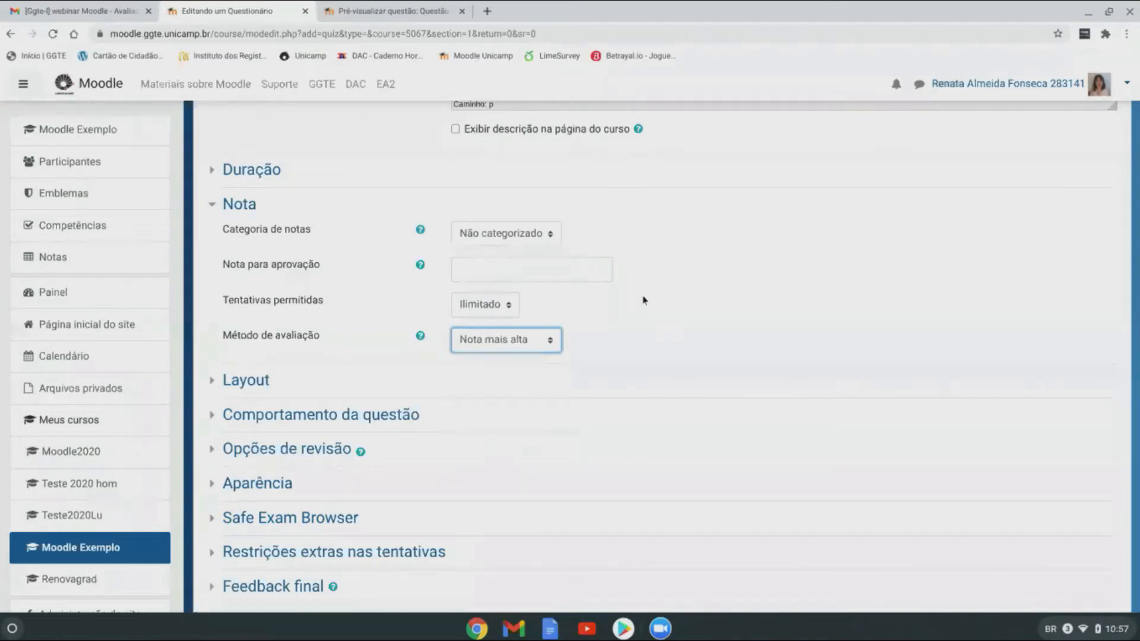
scroll(634, 315, "down", 1)
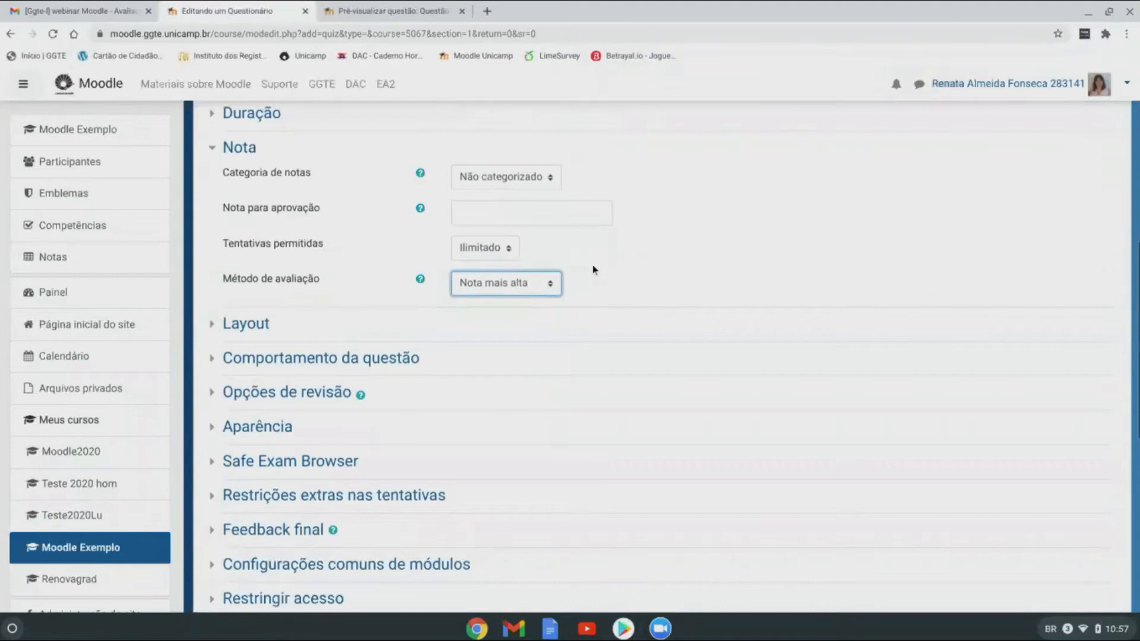
left_click(510, 249)
left_click(472, 290)
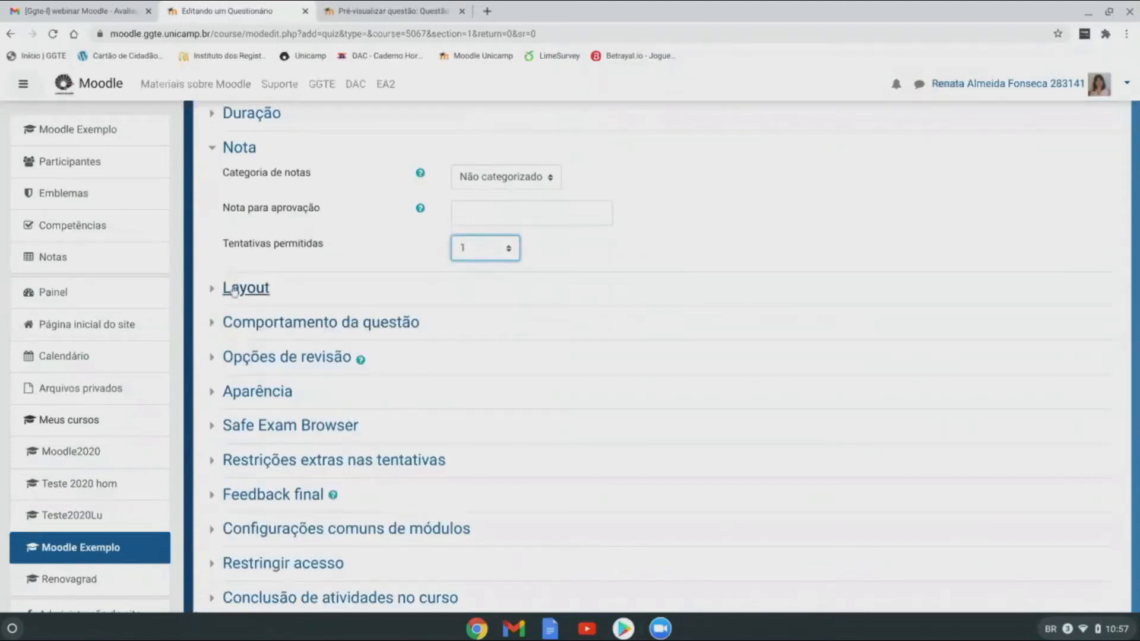
left_click(256, 289)
left_click(267, 351)
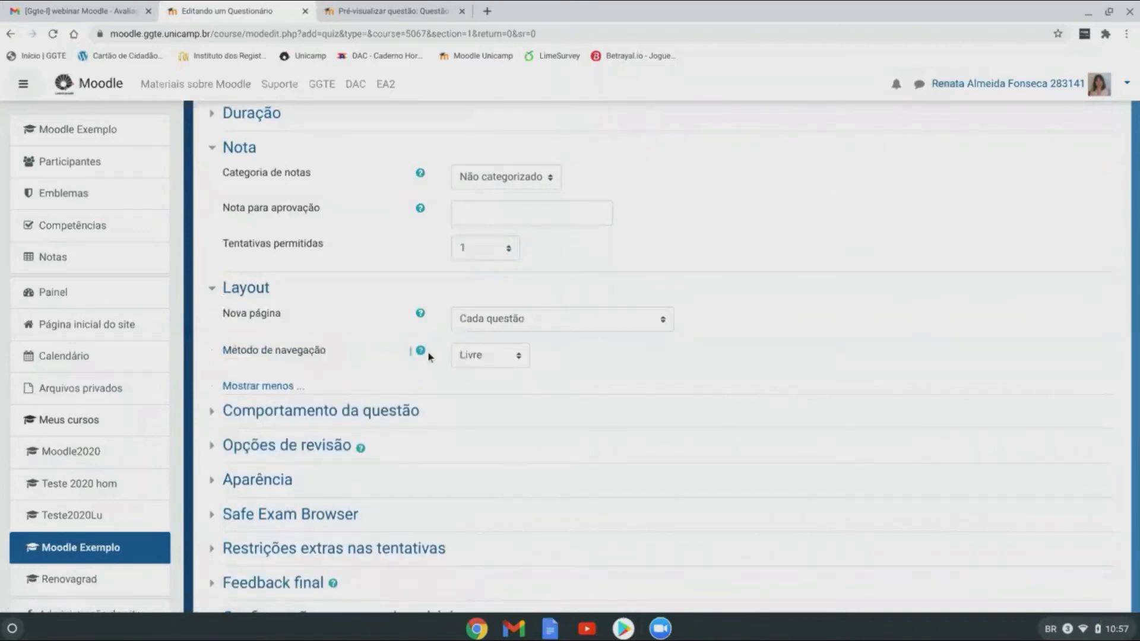
Step: Put each question on its own page and leave navigation at Livre after trying Sequencial
left_click(646, 324)
left_click(646, 324)
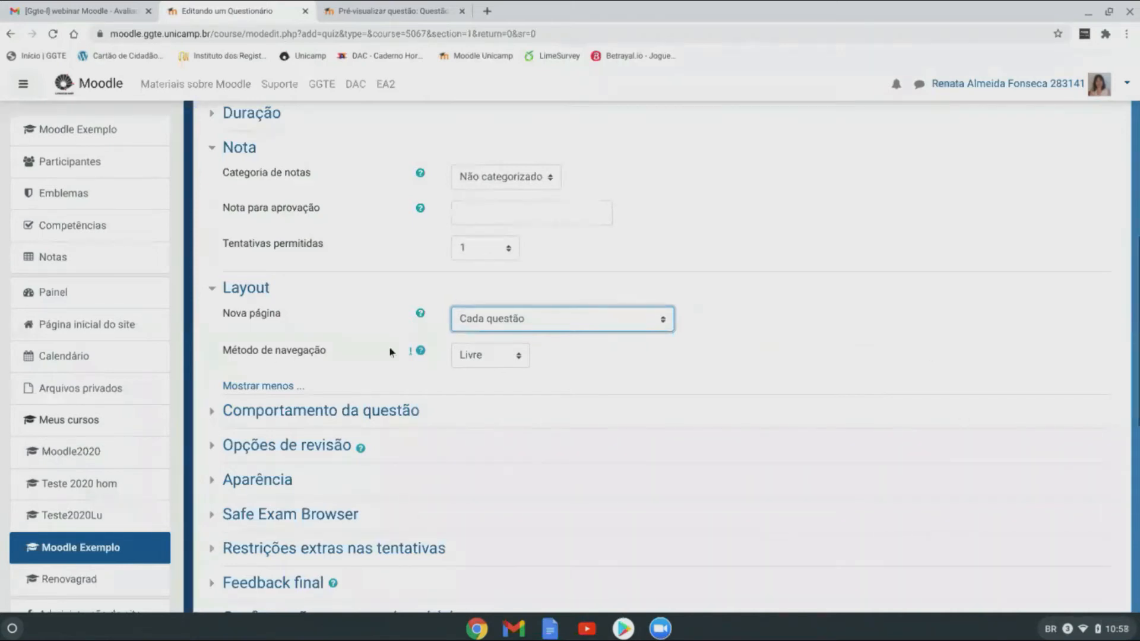
left_click(503, 356)
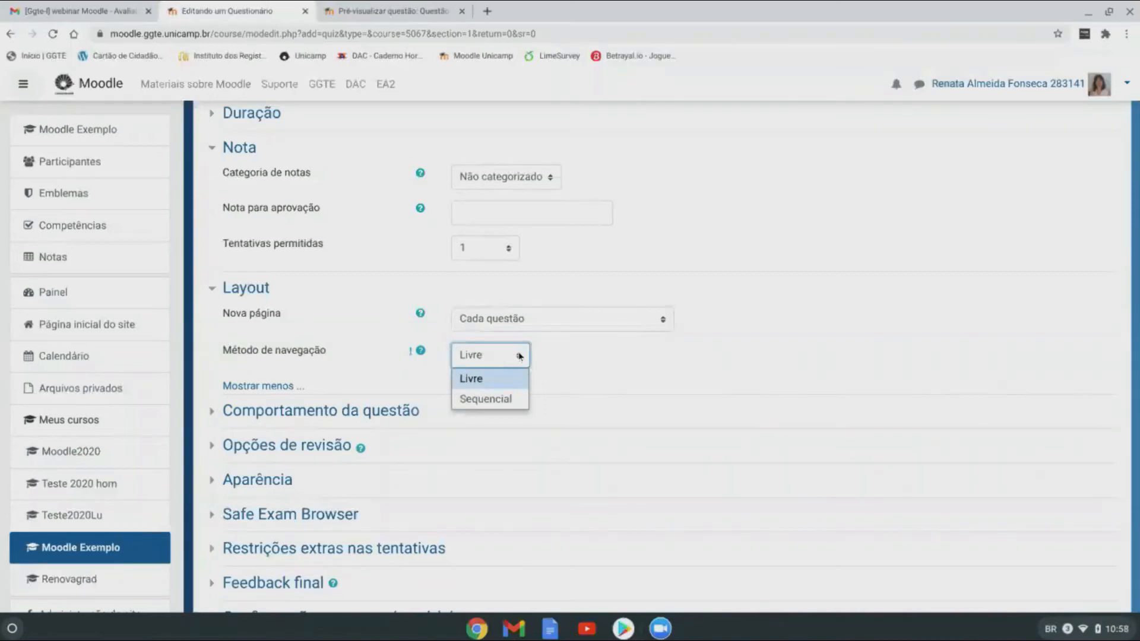
left_click(518, 357)
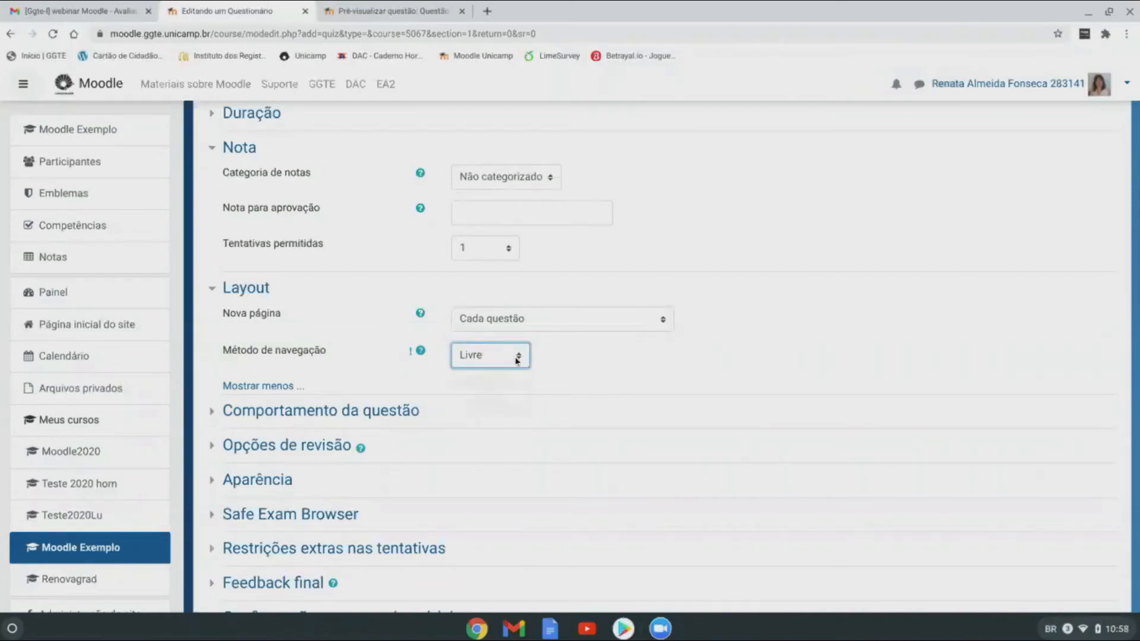
left_click(517, 359)
left_click(520, 400)
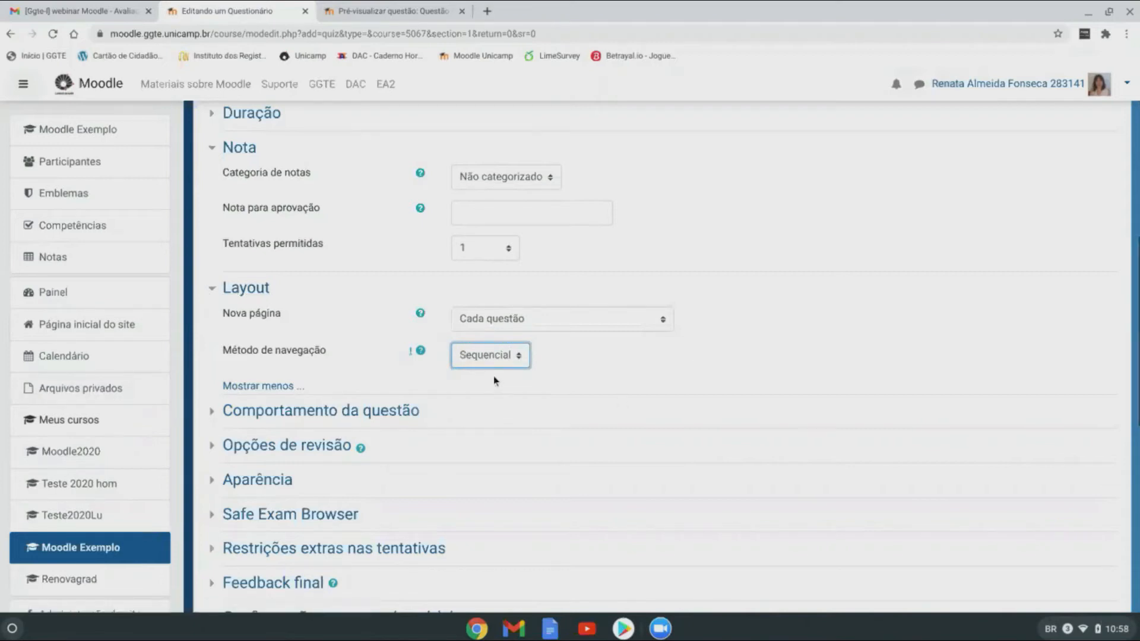
left_click(526, 359)
left_click(509, 375)
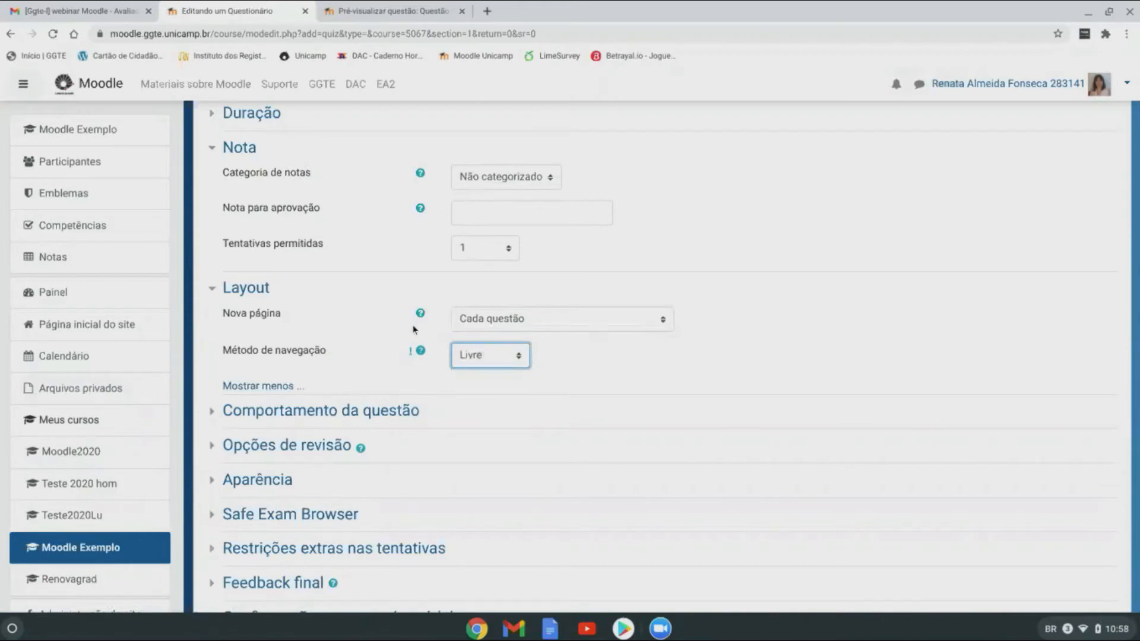
left_click(213, 289)
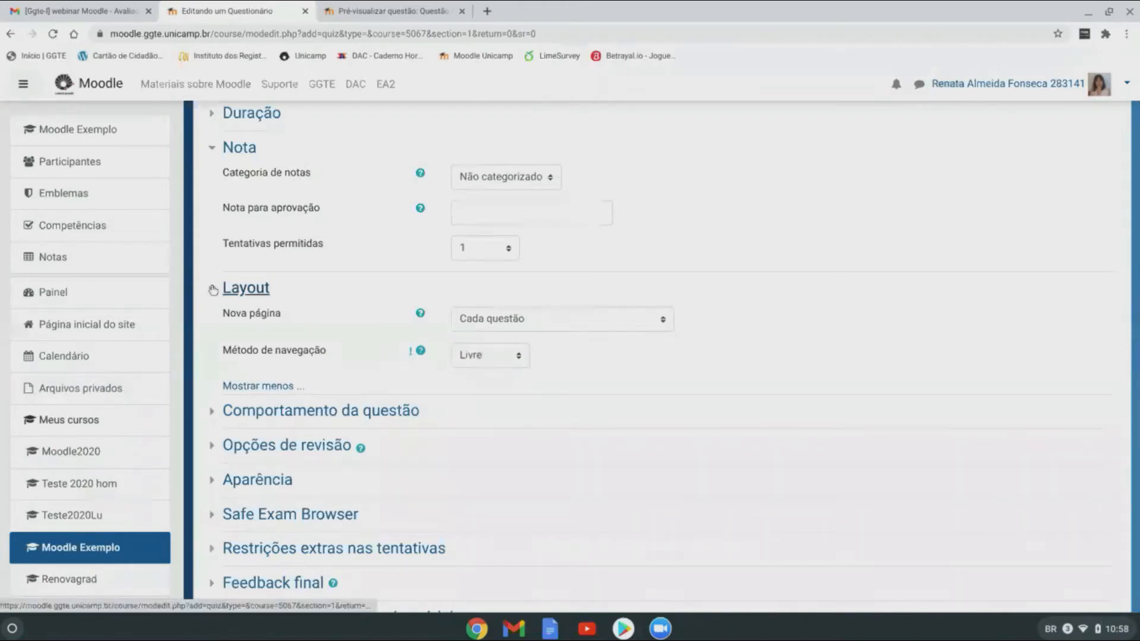
Step: Open question behaviour settings and keep Misturar entre as questões at Sim
left_click(215, 322)
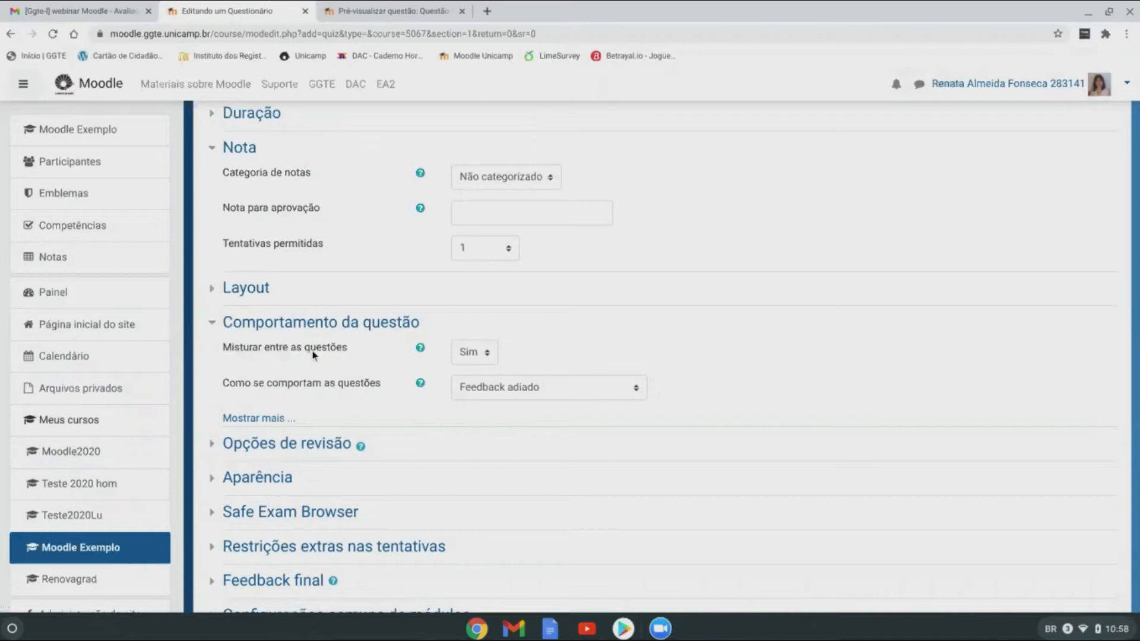
left_click(492, 352)
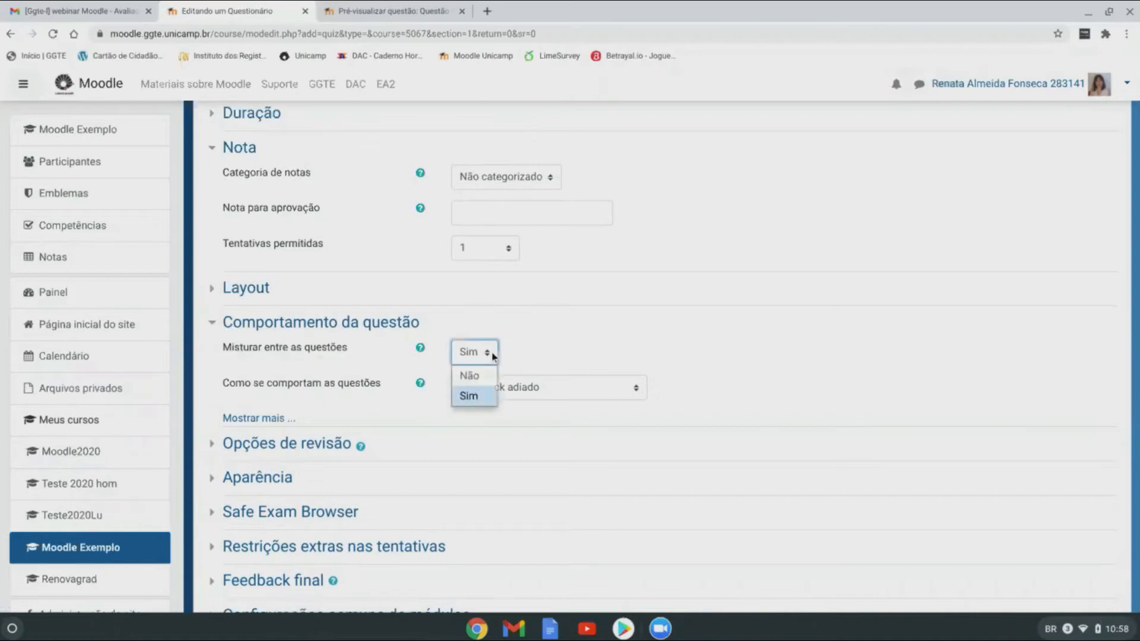
left_click(463, 352)
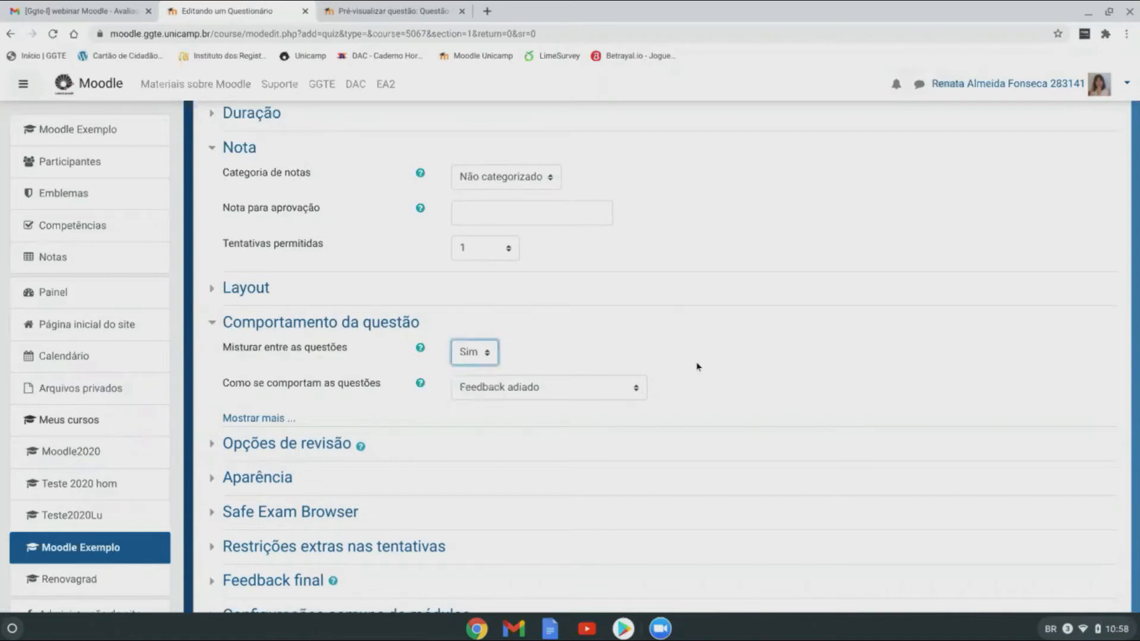
scroll(697, 367, "down", 2)
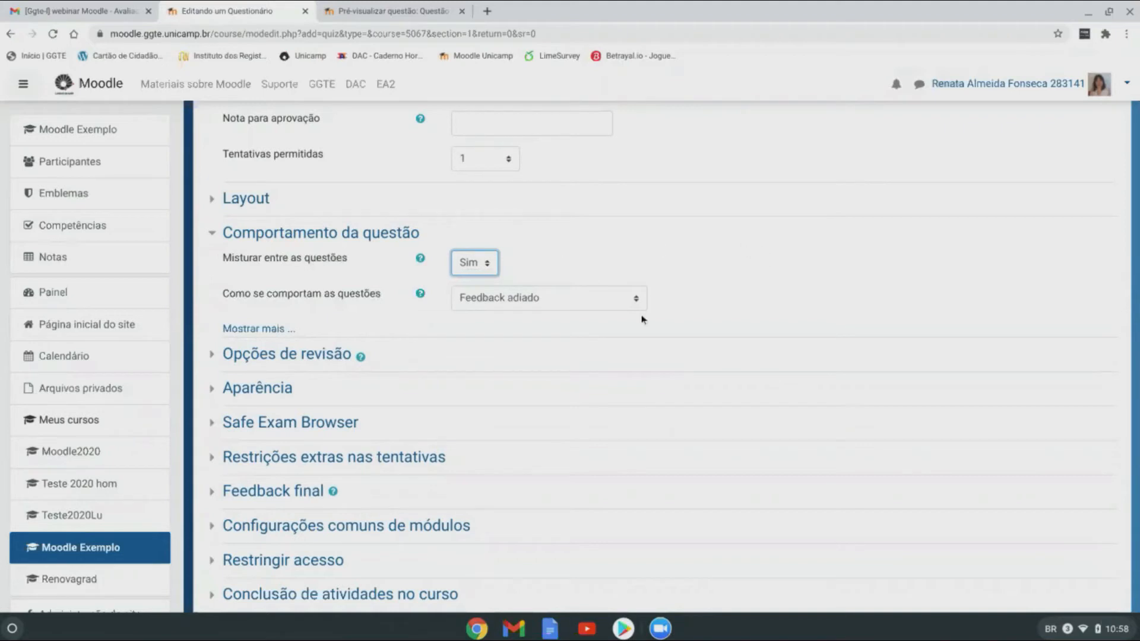
Step: Set Como se comportam as questões to Feedback imediato
left_click(253, 330)
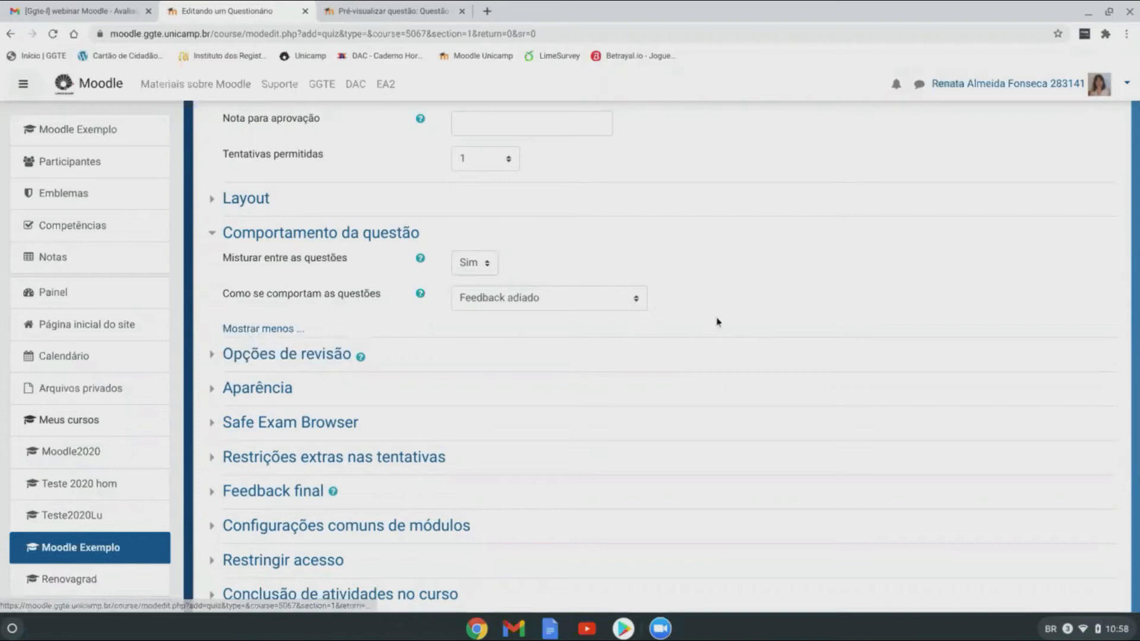
left_click(254, 331)
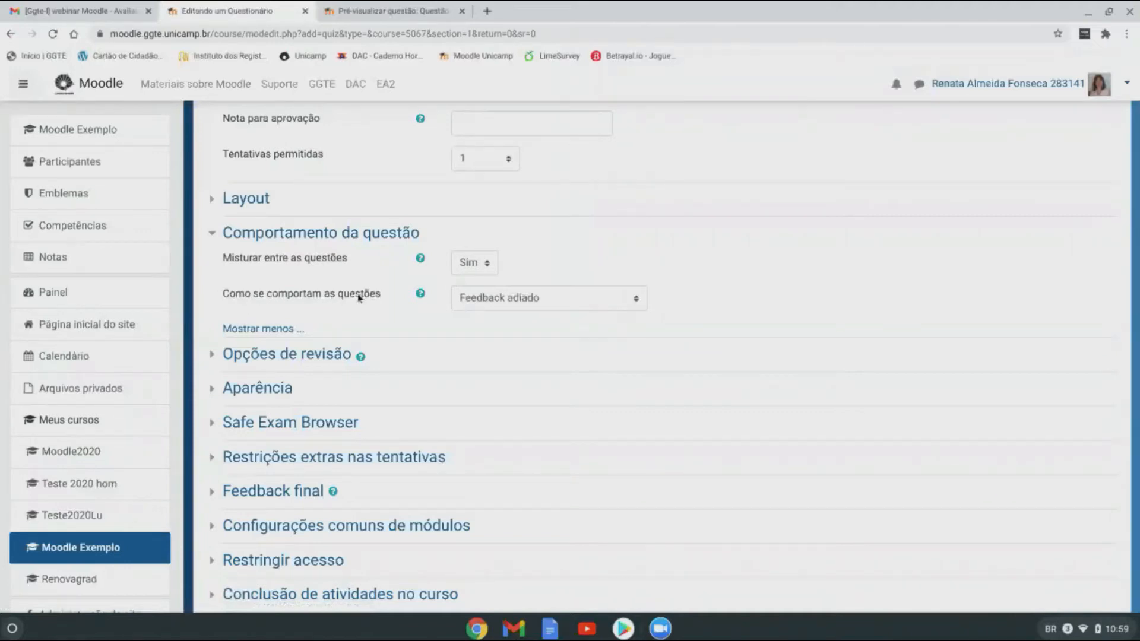
left_click(644, 301)
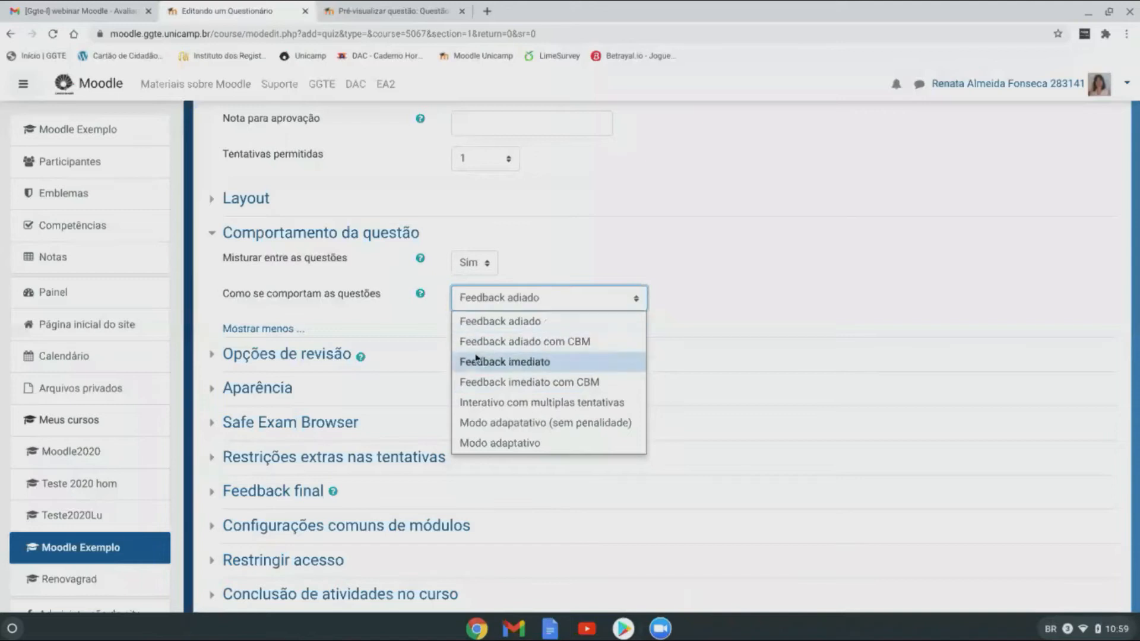
left_click(567, 363)
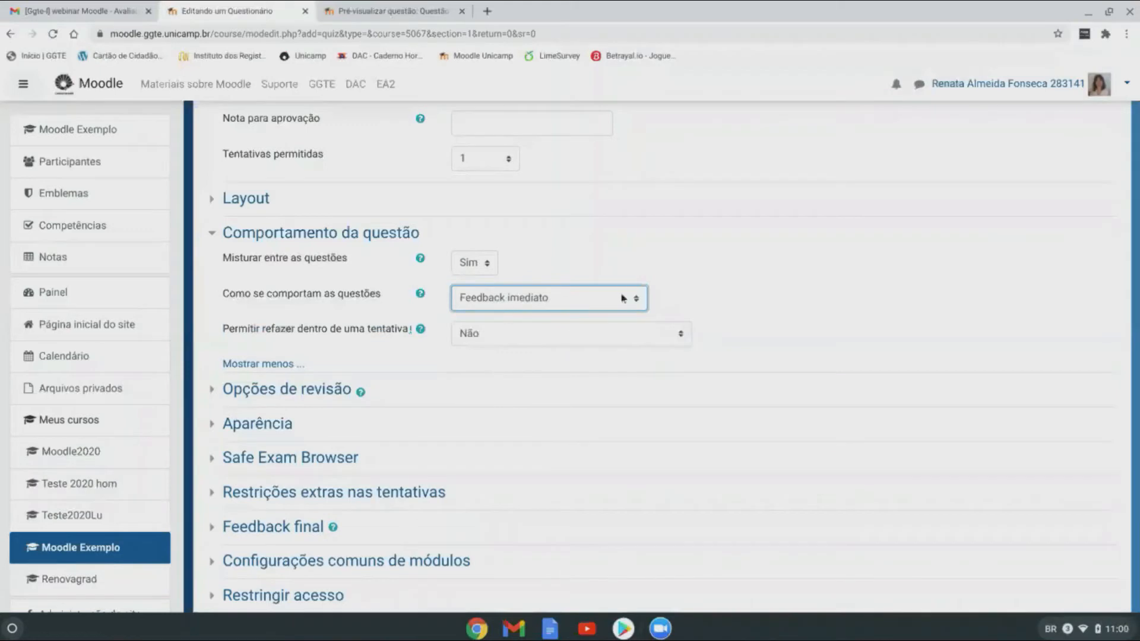
Step: Switch the question behaviour from Feedback imediato back to Feedback adiado
left_click(597, 297)
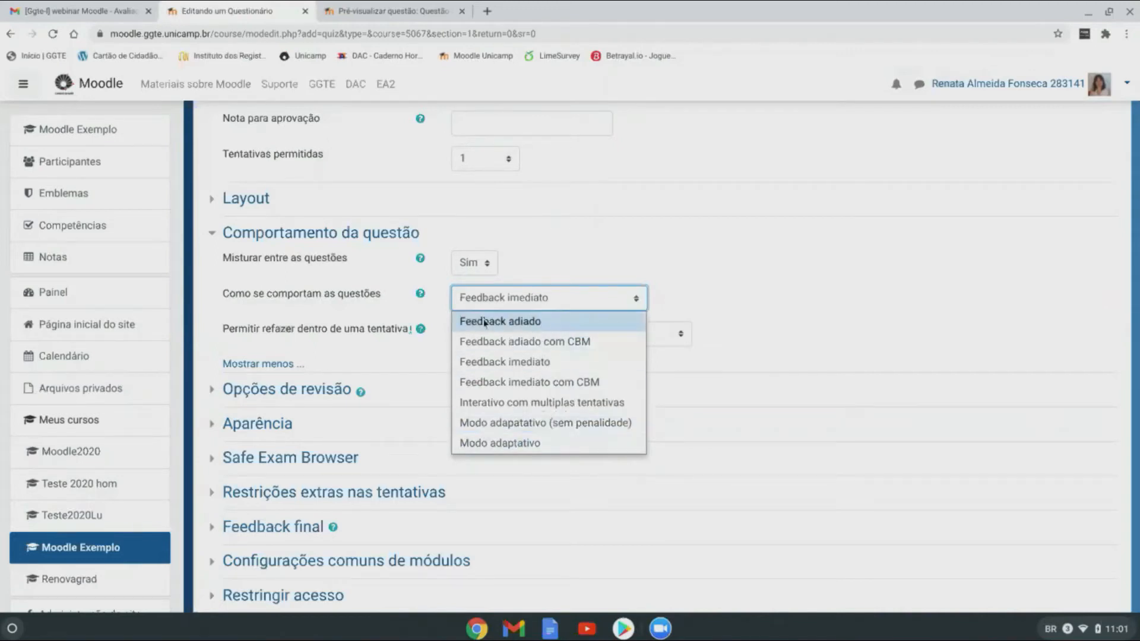
left_click(563, 322)
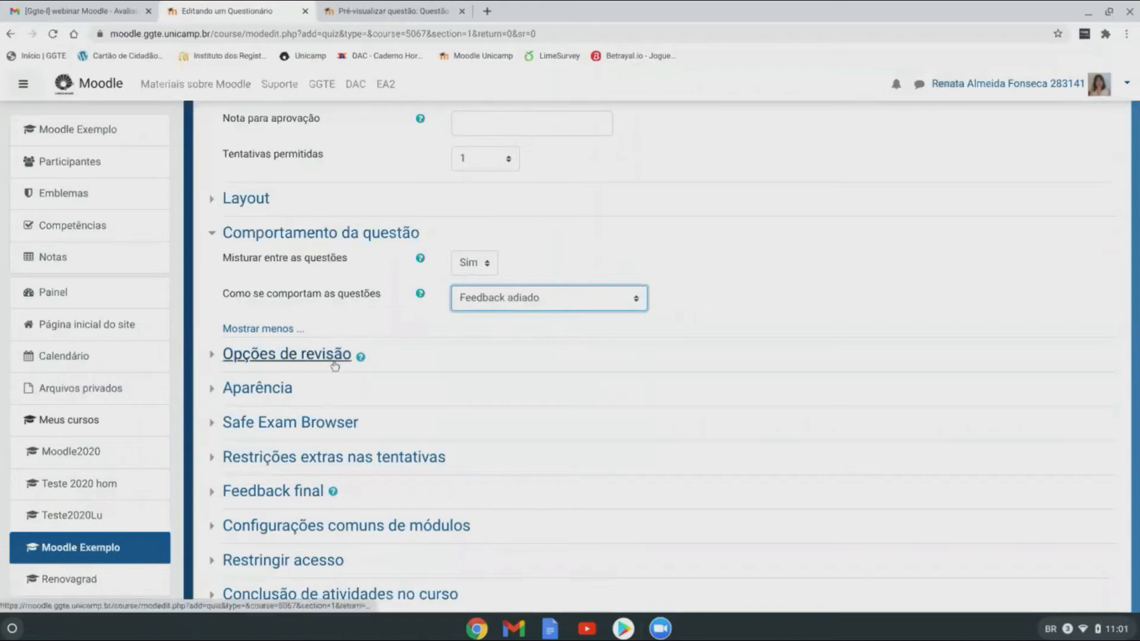
left_click(593, 303)
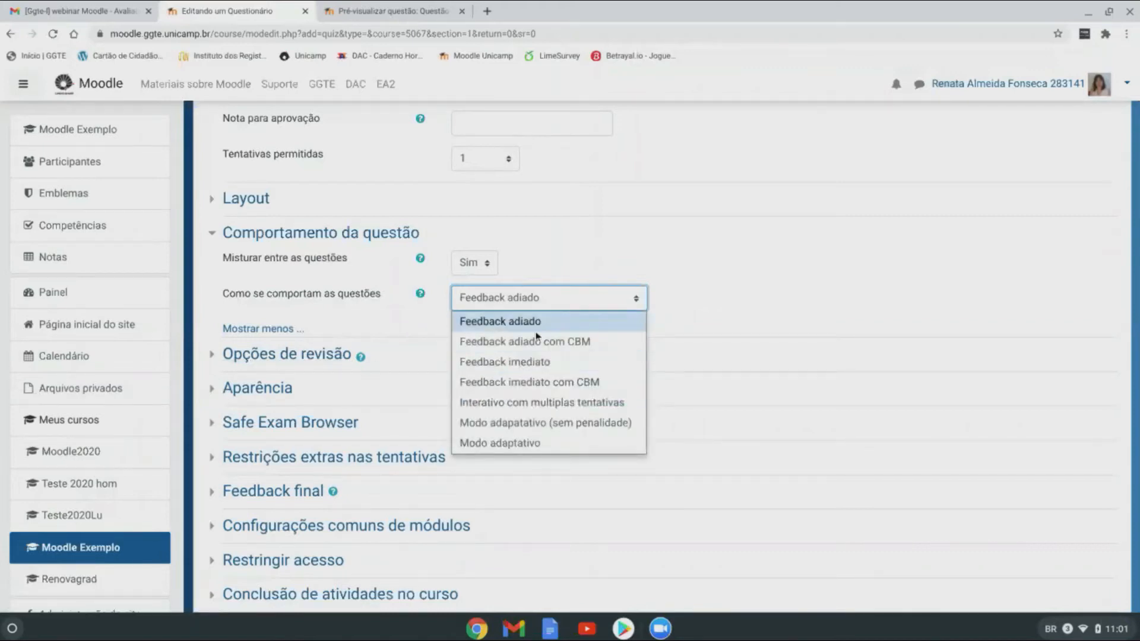
left_click(563, 316)
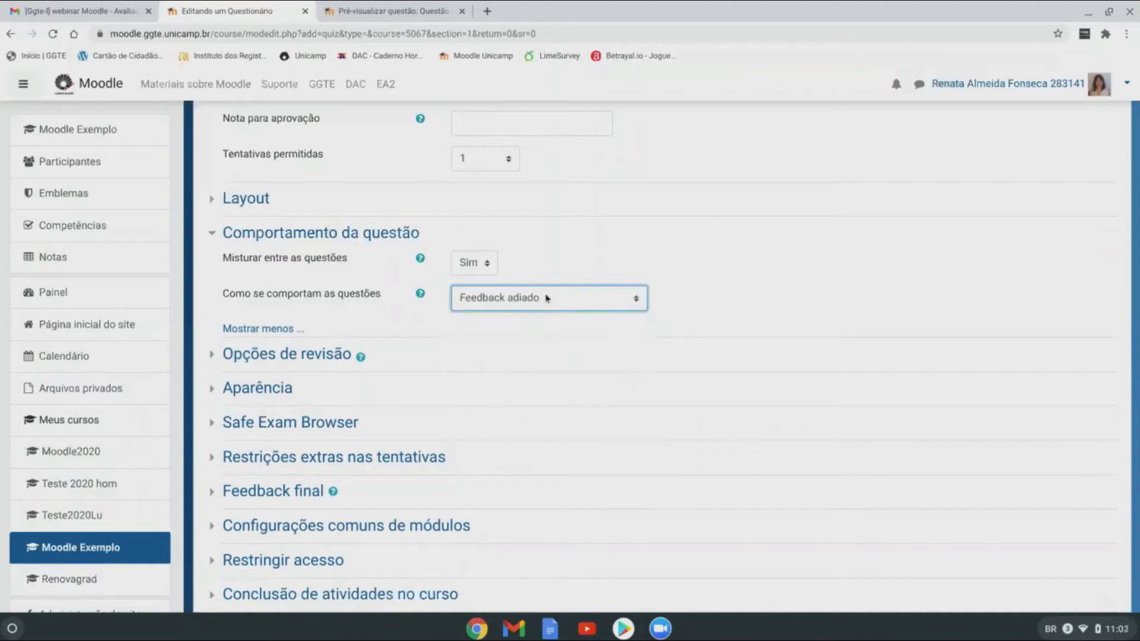
Step: Expand Opções de revisão, compare them under Feedback imediato, then return to Feedback adiado
left_click(297, 357)
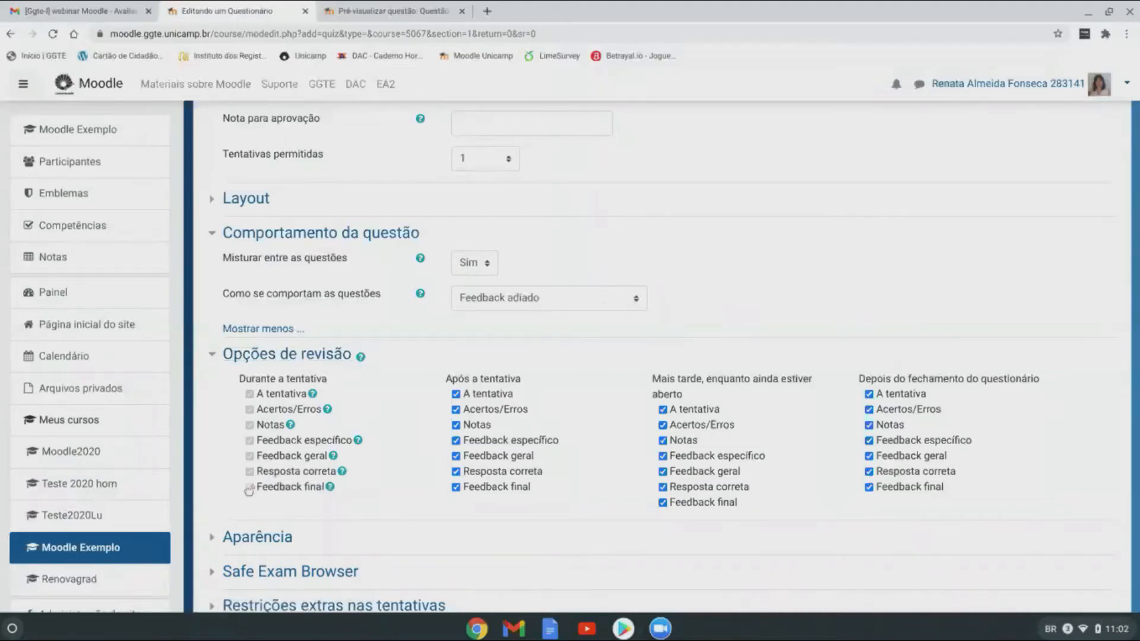
left_click(561, 312)
left_click(542, 362)
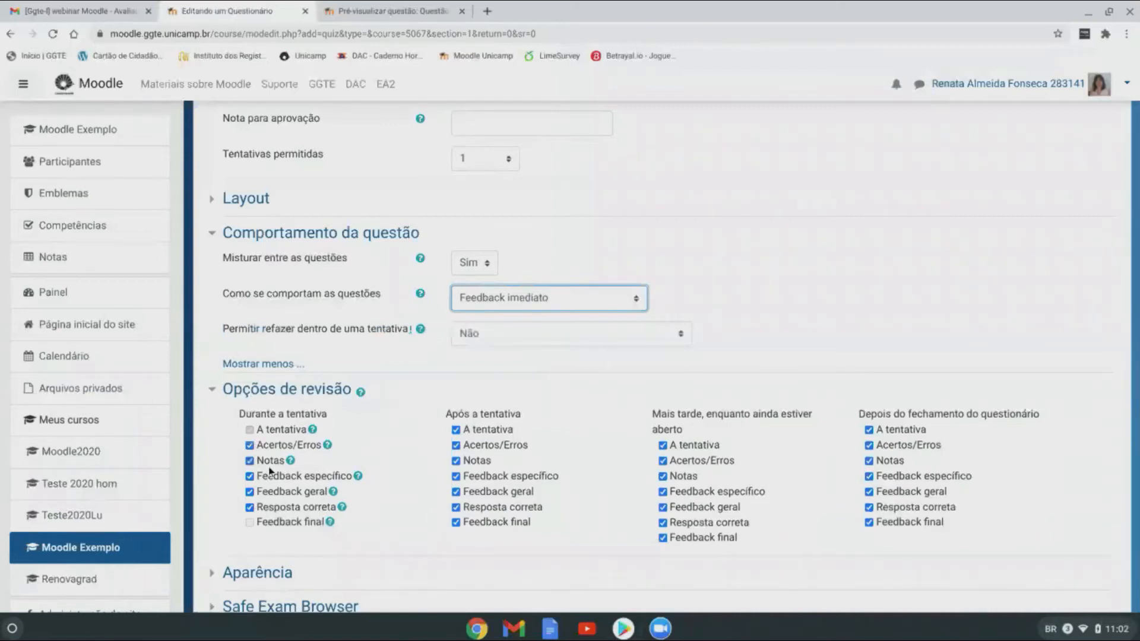
left_click(574, 298)
left_click(546, 322)
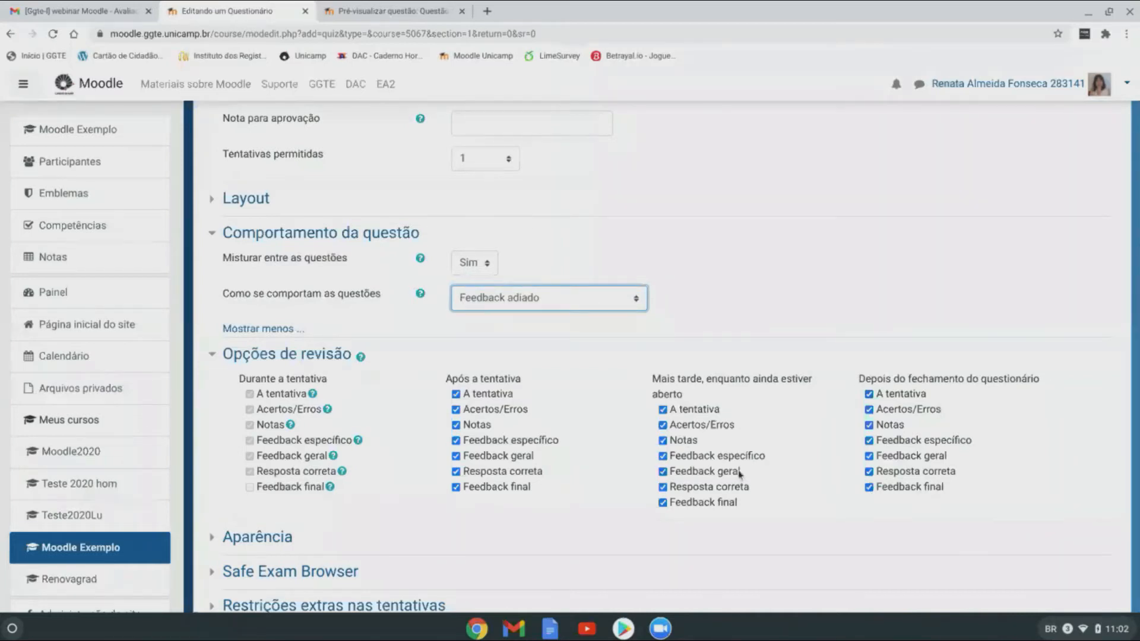
Step: Uncheck A tentativa, Notas and Feedback final under Após a tentativa and Mais tarde
left_click(456, 394)
left_click(456, 425)
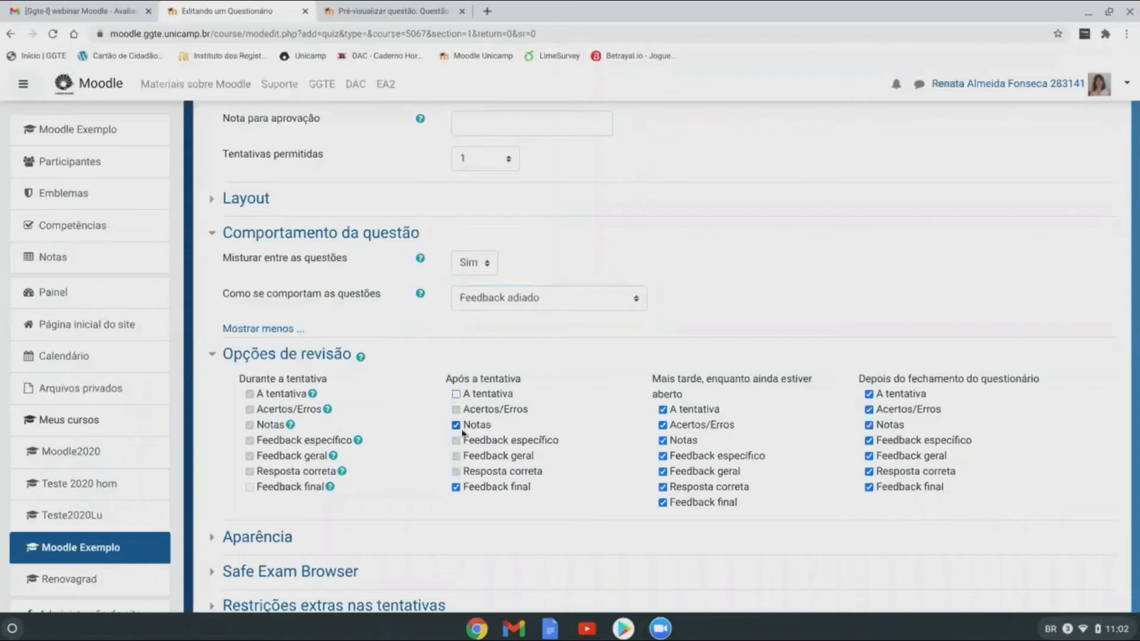
left_click(456, 487)
left_click(663, 409)
left_click(664, 440)
left_click(662, 503)
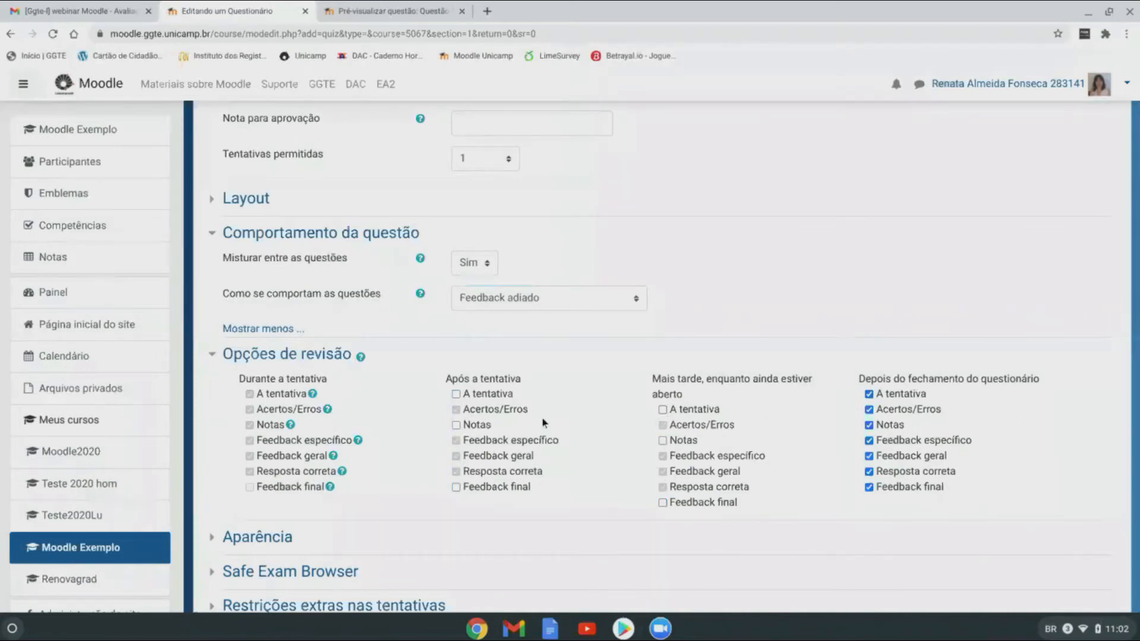
scroll(635, 411, "down", 1)
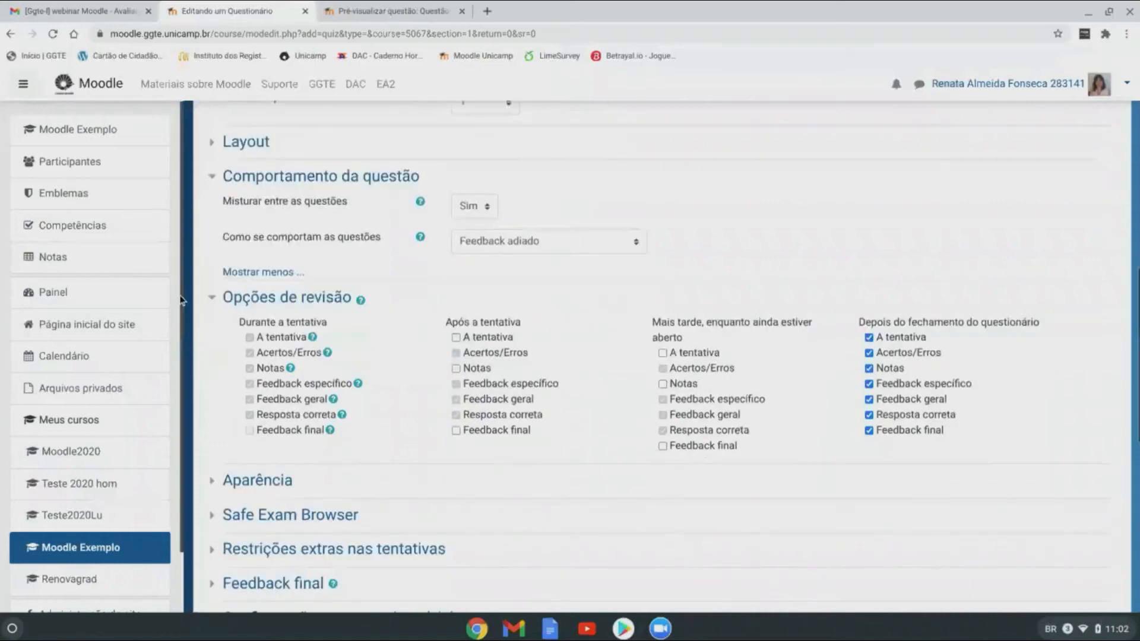
left_click(213, 297)
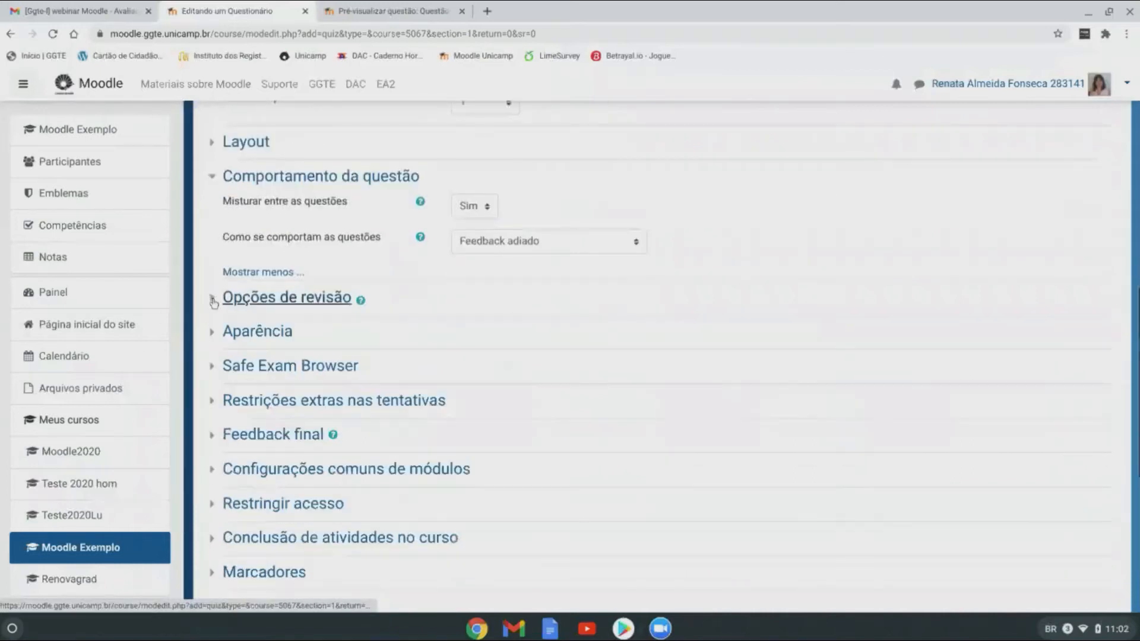
Step: Set 'Mostrar blocos durante as tentativas' to Sim in the Aparência settings
left_click(224, 329)
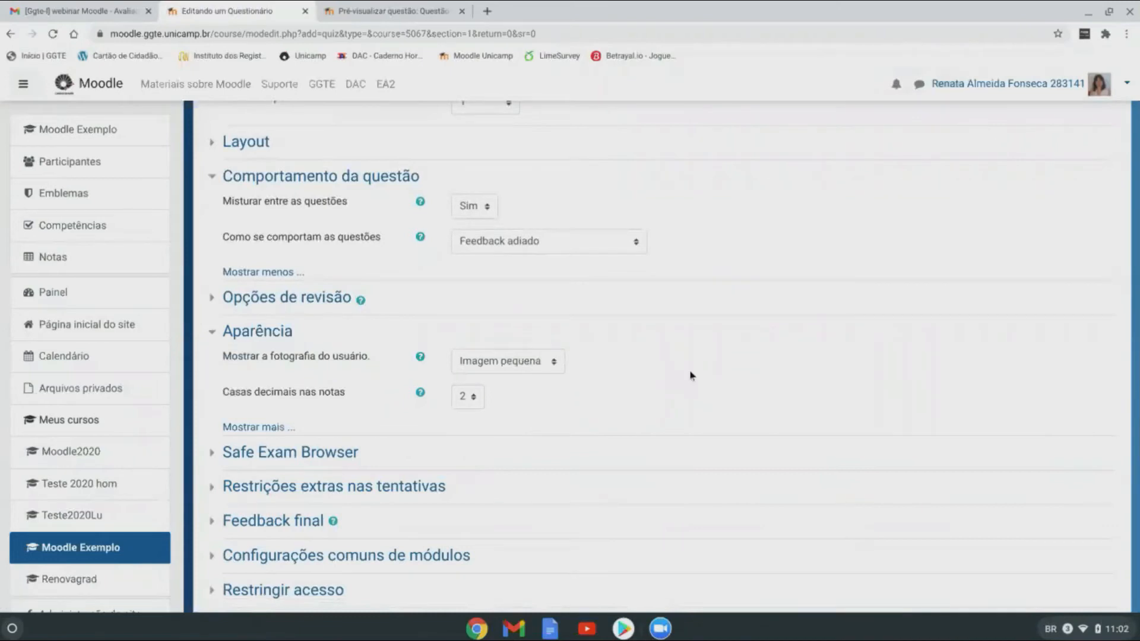
scroll(692, 375, "down", 1)
scroll(692, 375, "down", 1)
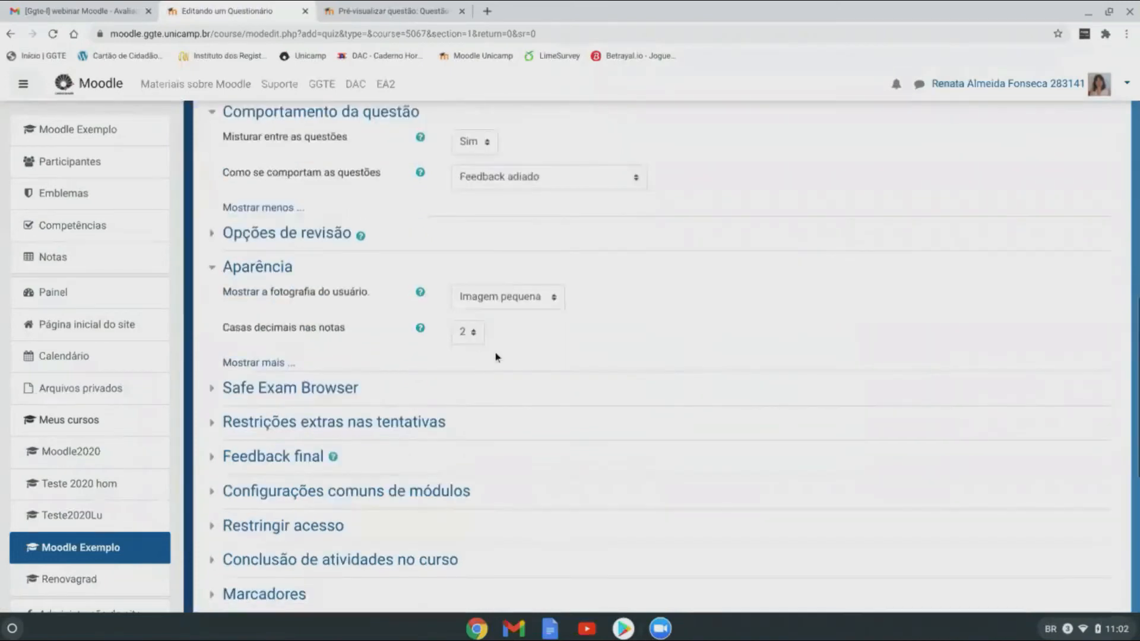
left_click(269, 363)
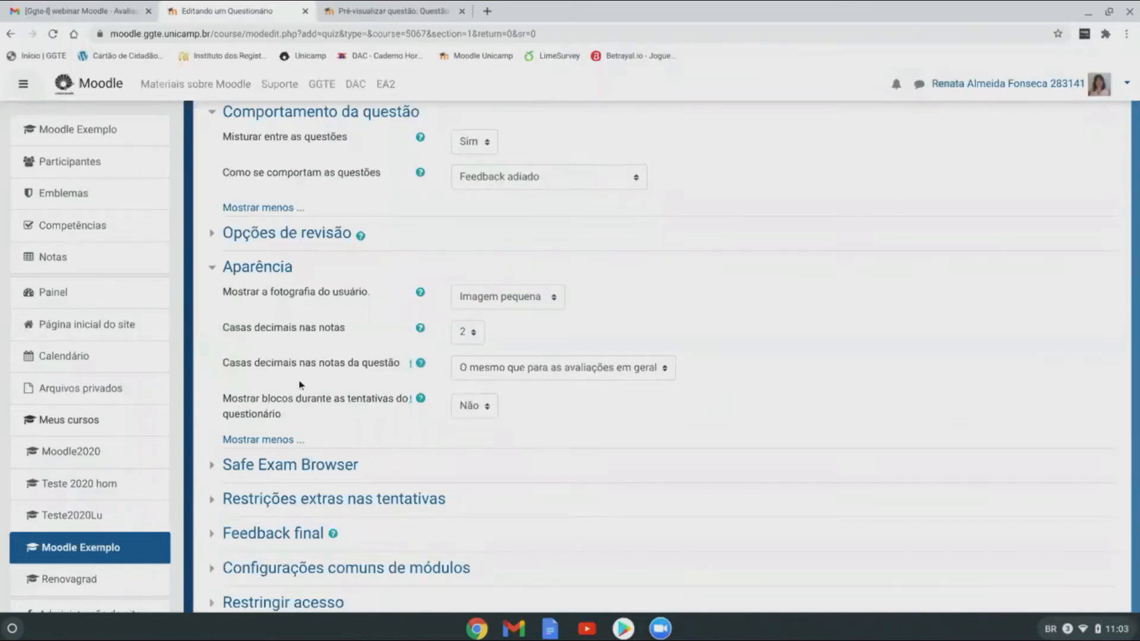
left_click(485, 409)
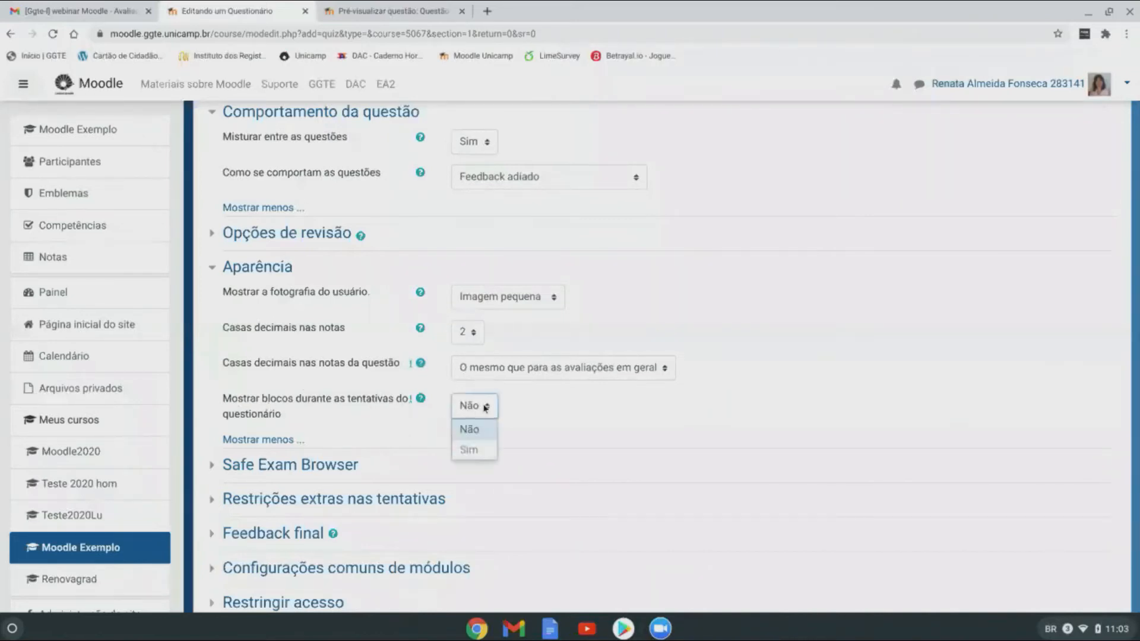
left_click(482, 408)
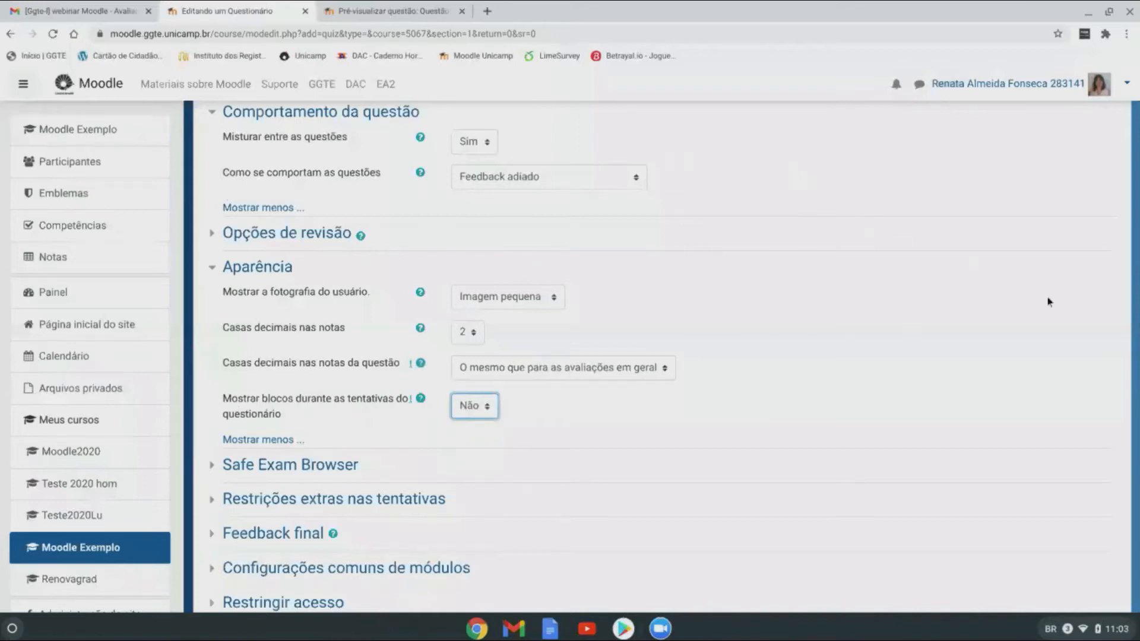
left_click(473, 412)
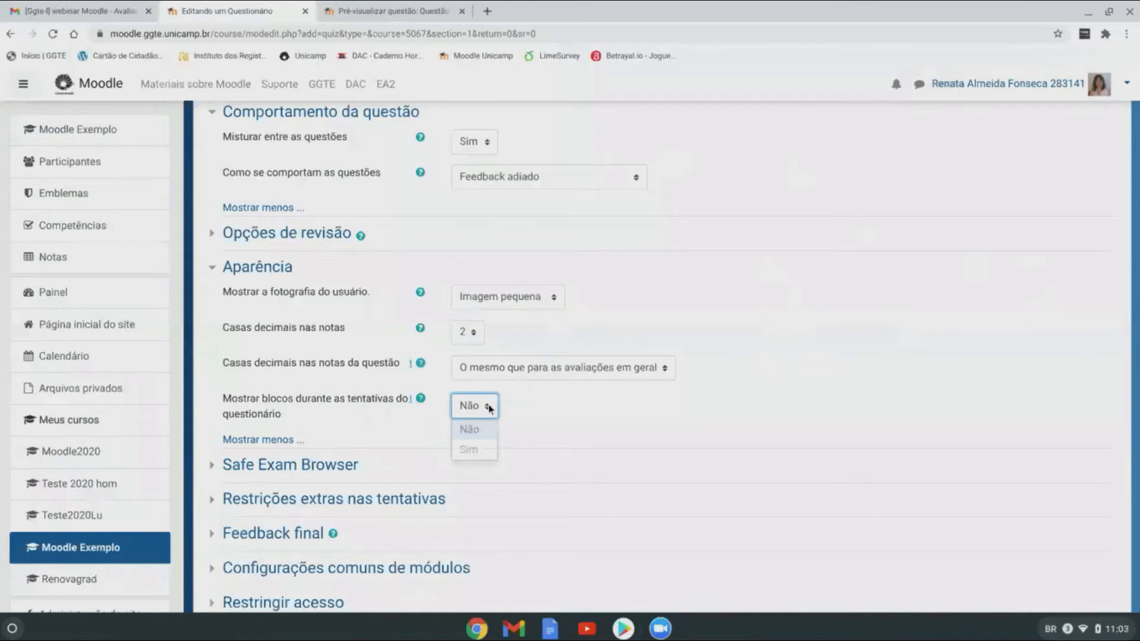
left_click(484, 456)
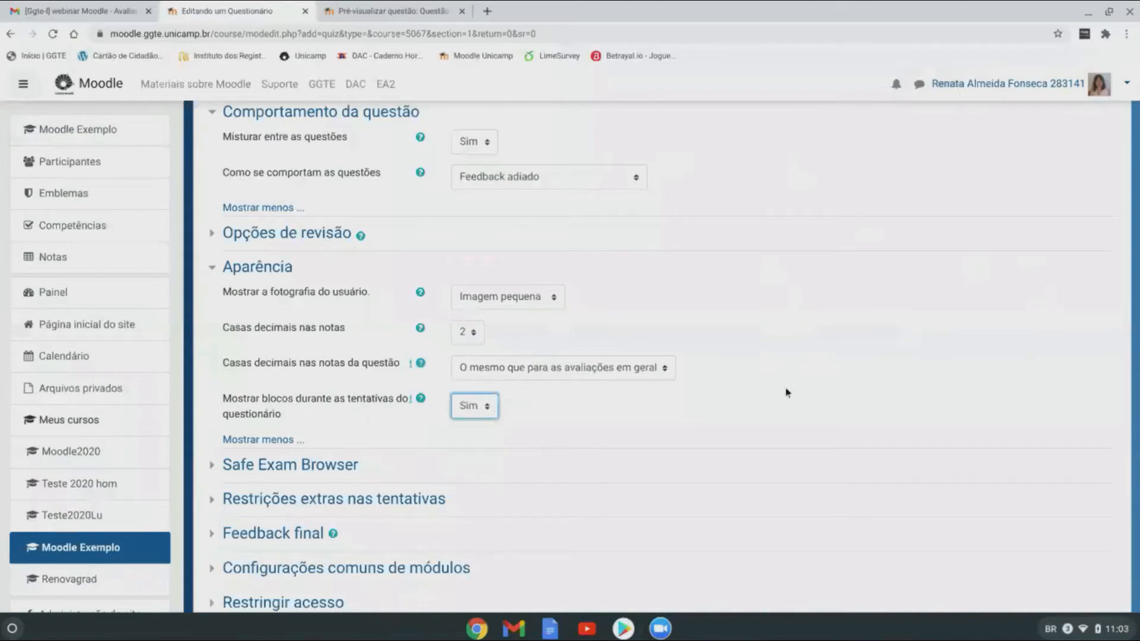
Step: Fold away Aparência and show the Safe Exam Browser settings, left at Não
scroll(790, 388, "down", 1)
scroll(790, 388, "down", 2)
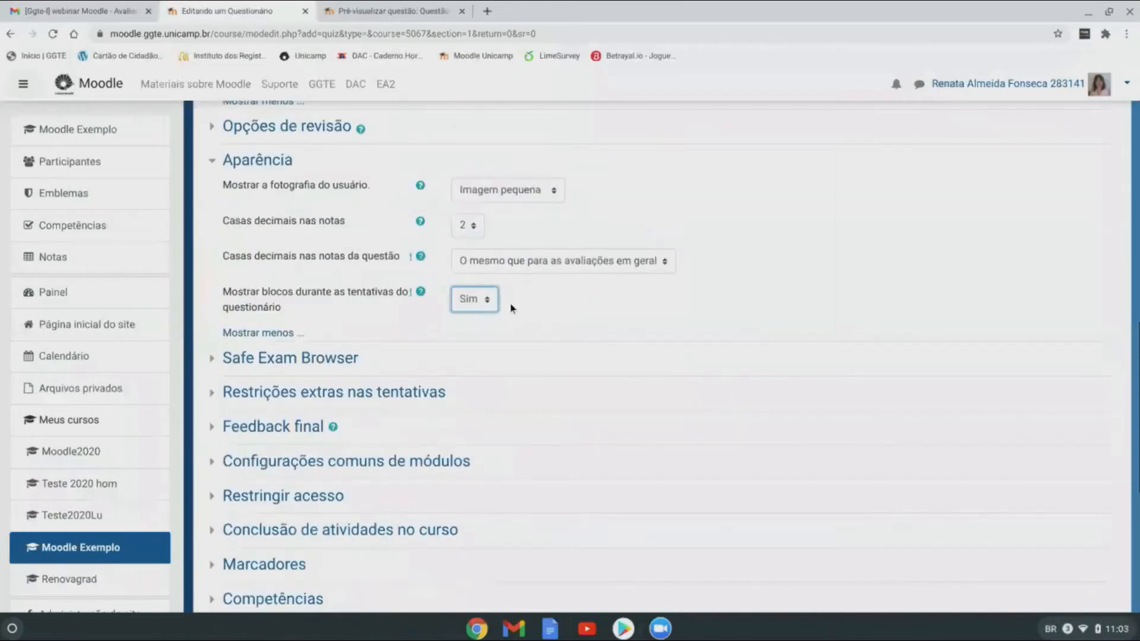
left_click(215, 162)
left_click(221, 196)
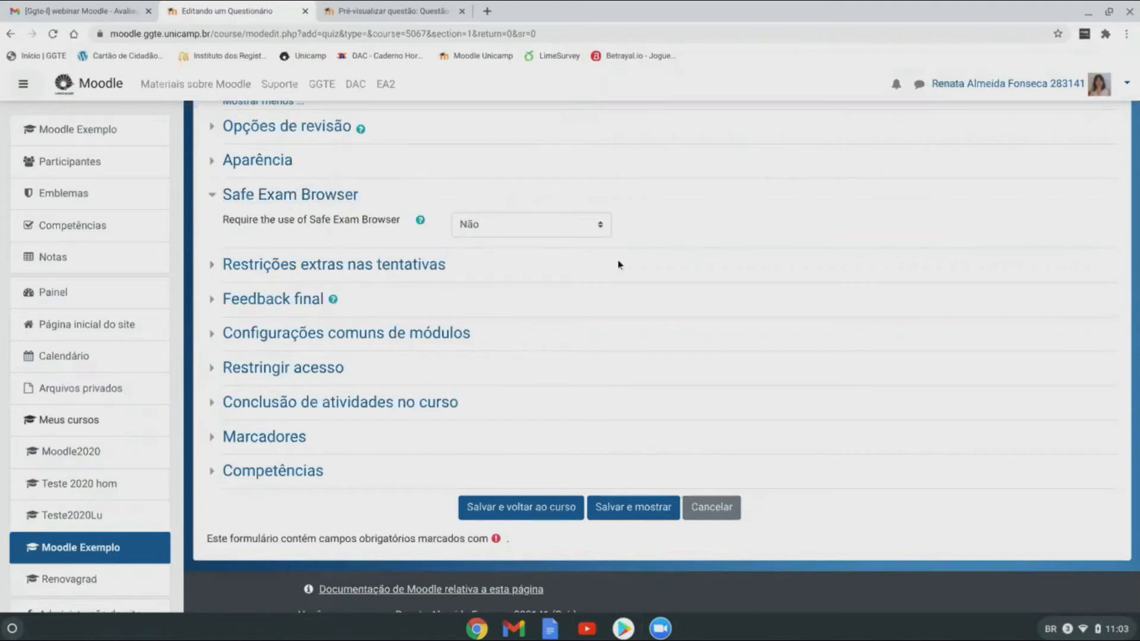
Step: Collapse the Safe Exam Browser section with its requirement still at Não
left_click(214, 196)
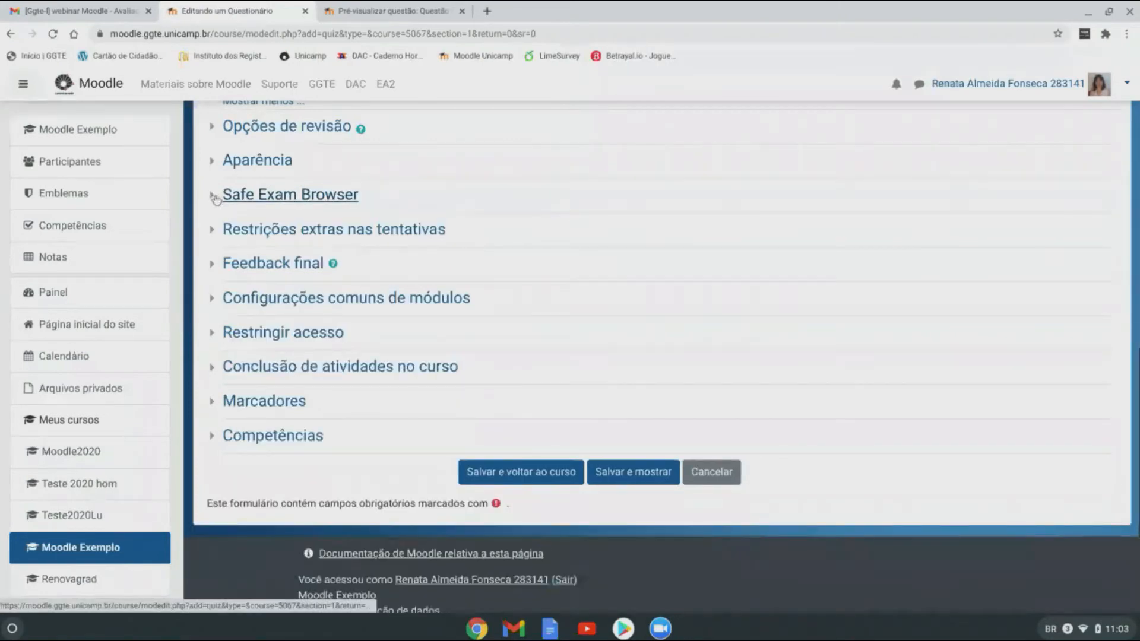
Step: Reveal all extra attempt restrictions, leaving Requer endereço de rede empty
left_click(213, 232)
left_click(264, 282)
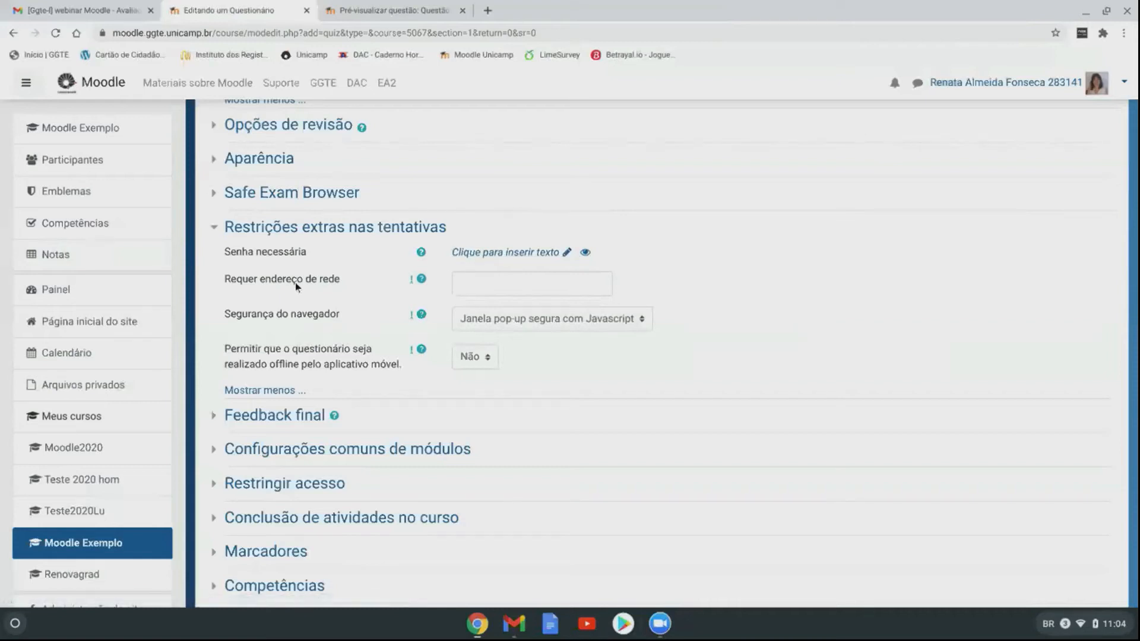
left_click(512, 284)
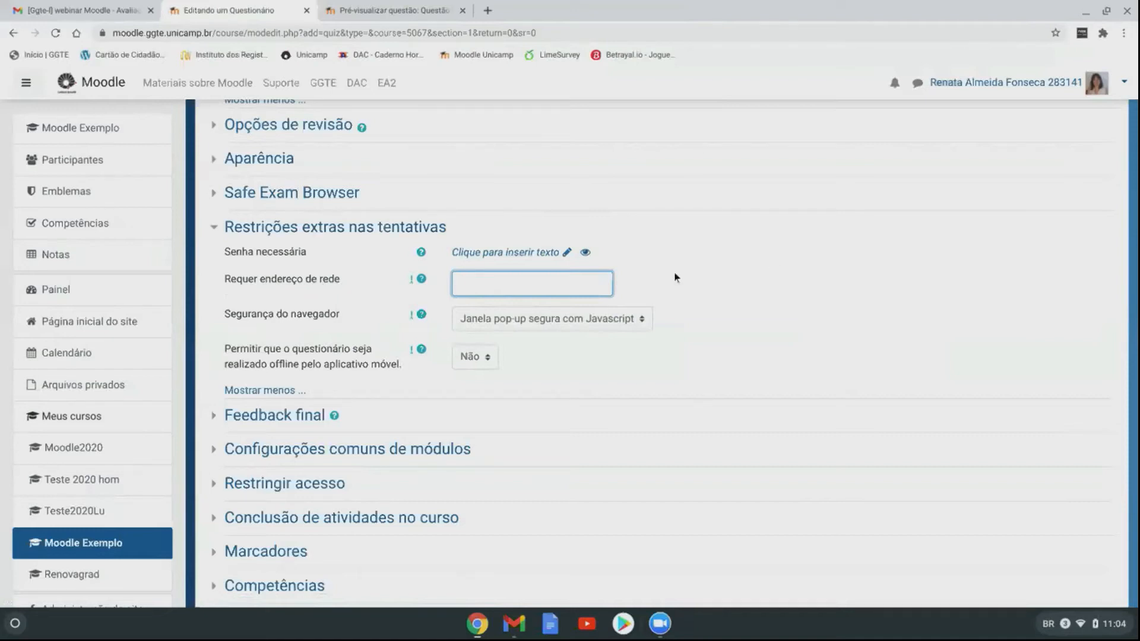
scroll(675, 278, "down", 2)
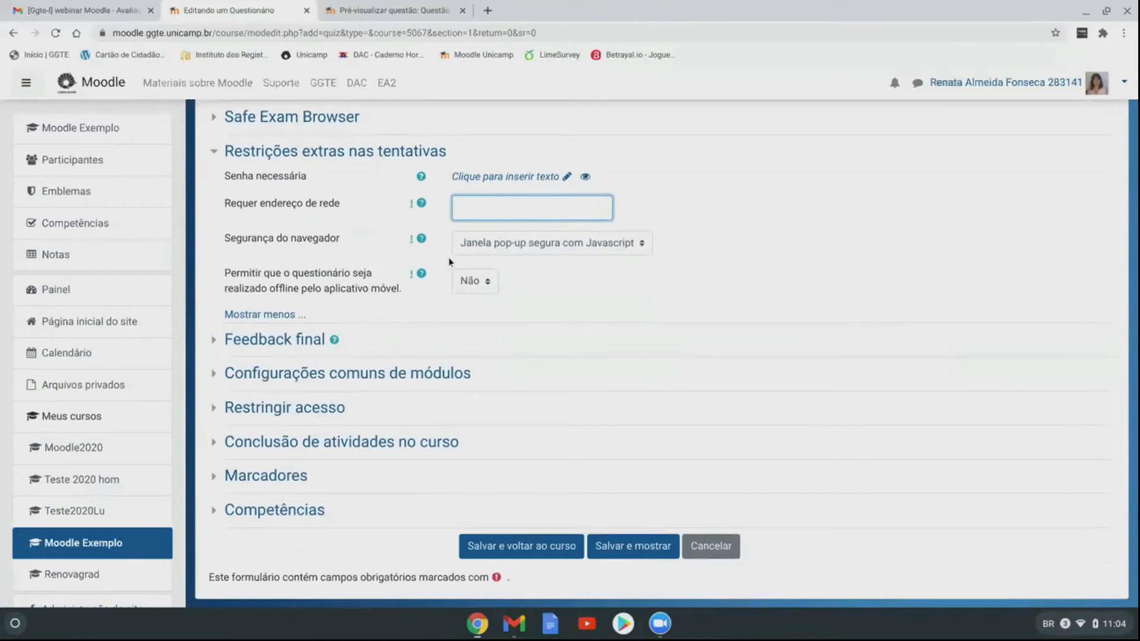
Step: Keep browser security at 'Janela pop-up segura com Javascript'
left_click(643, 242)
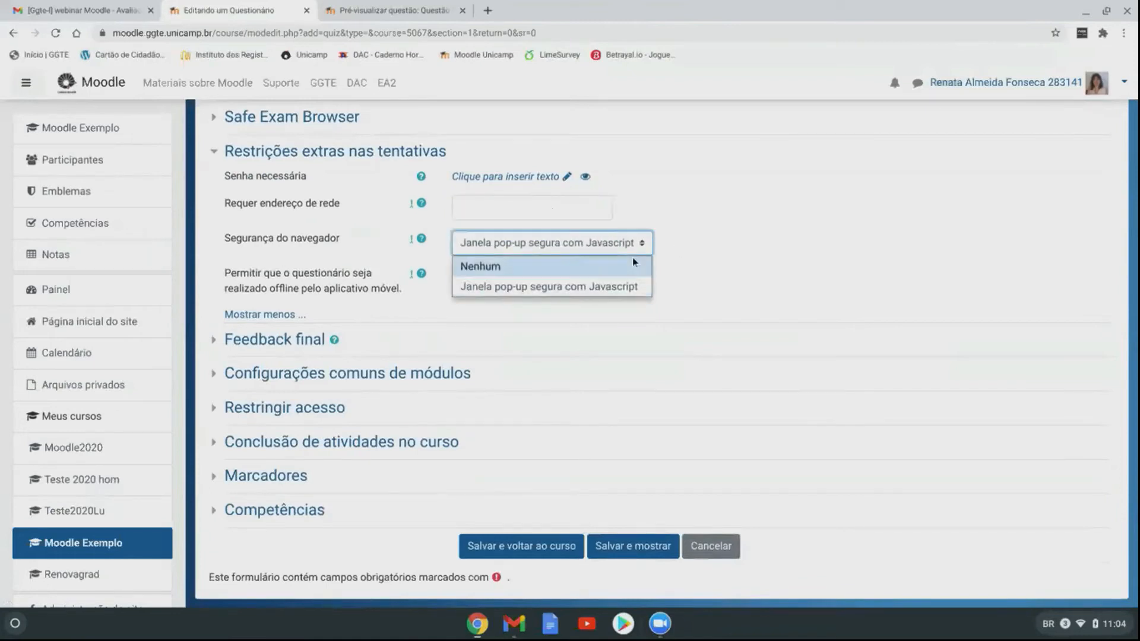
left_click(598, 290)
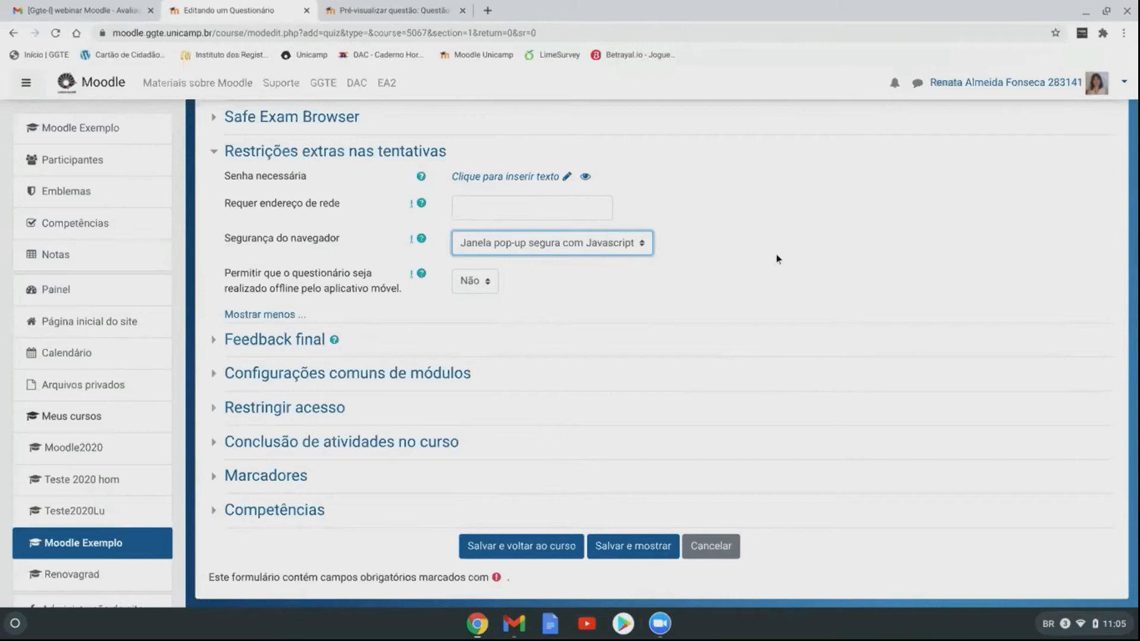
scroll(777, 259, "down", 2)
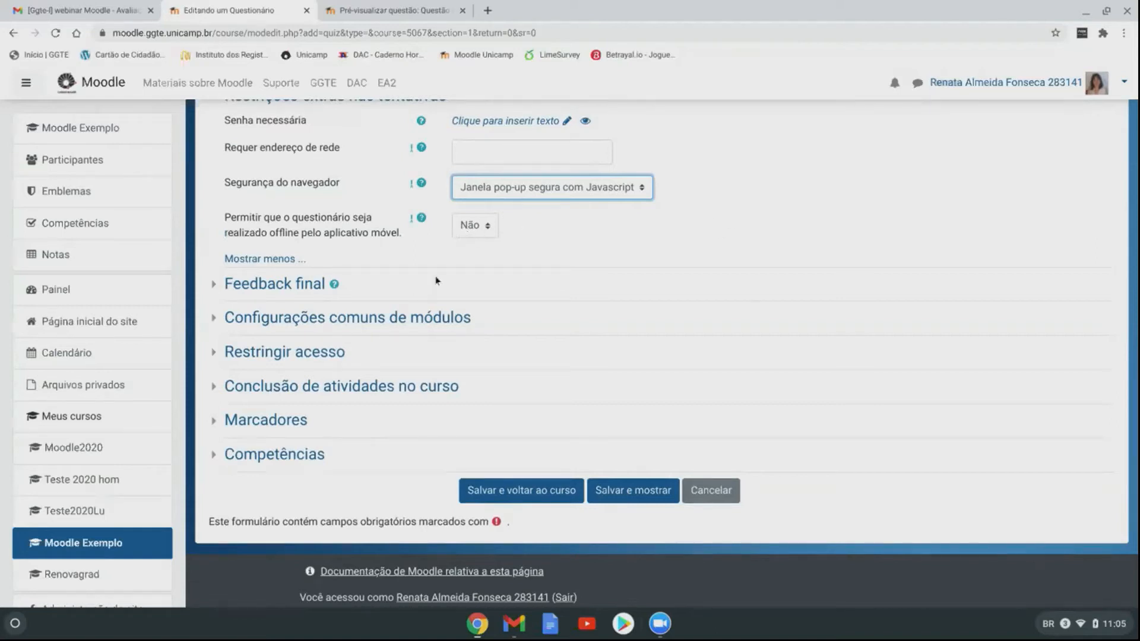
scroll(436, 281, "up", 2)
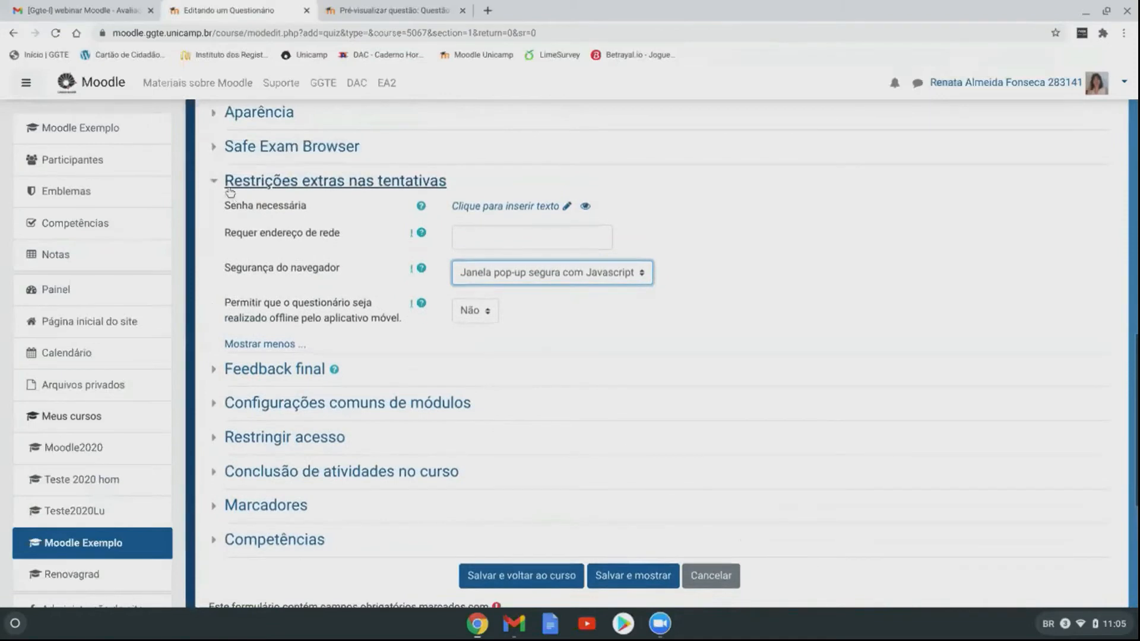
Step: Collapse extra restrictions, check Feedback final's default 100% to 0% boundaries, then collapse it
left_click(230, 189)
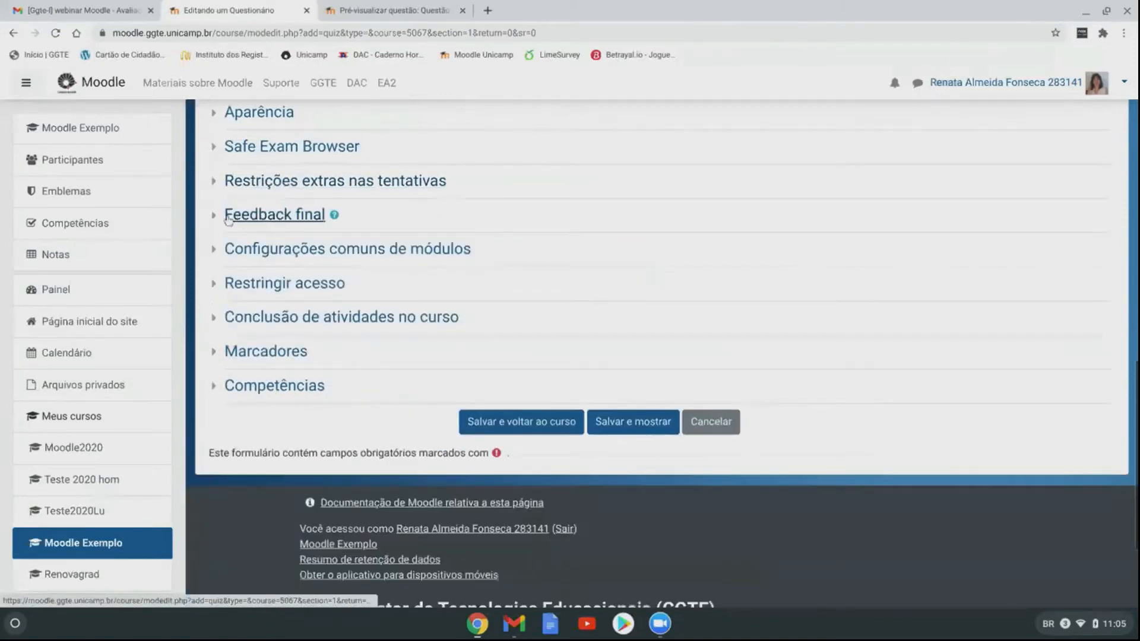
left_click(228, 216)
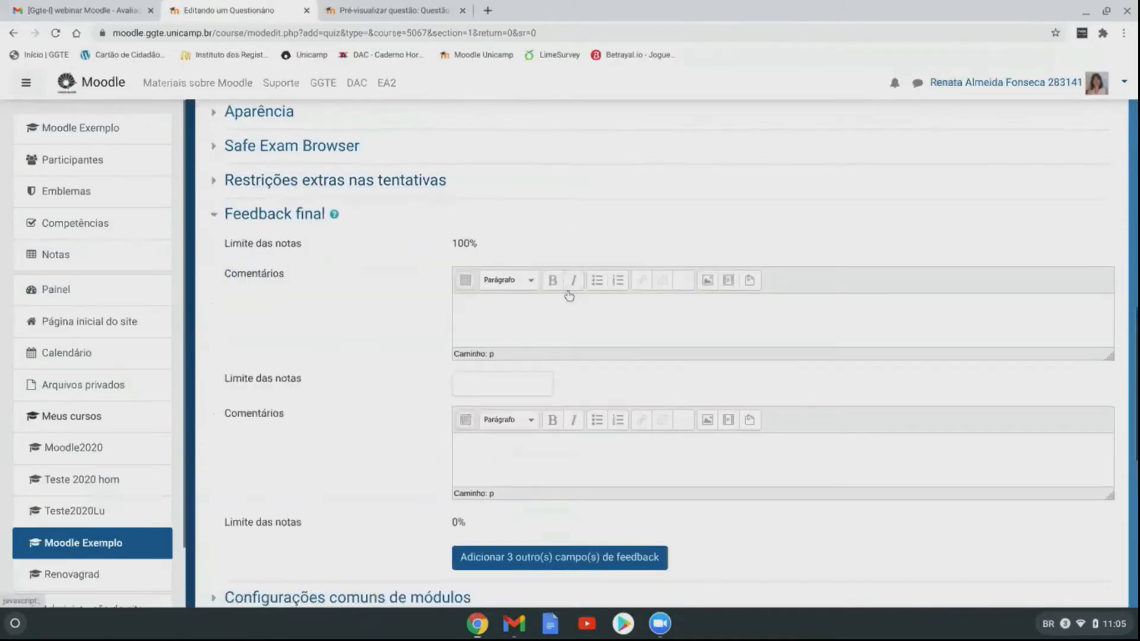
scroll(623, 297, "down", 1)
scroll(764, 304, "down", 1)
scroll(766, 306, "down", 1)
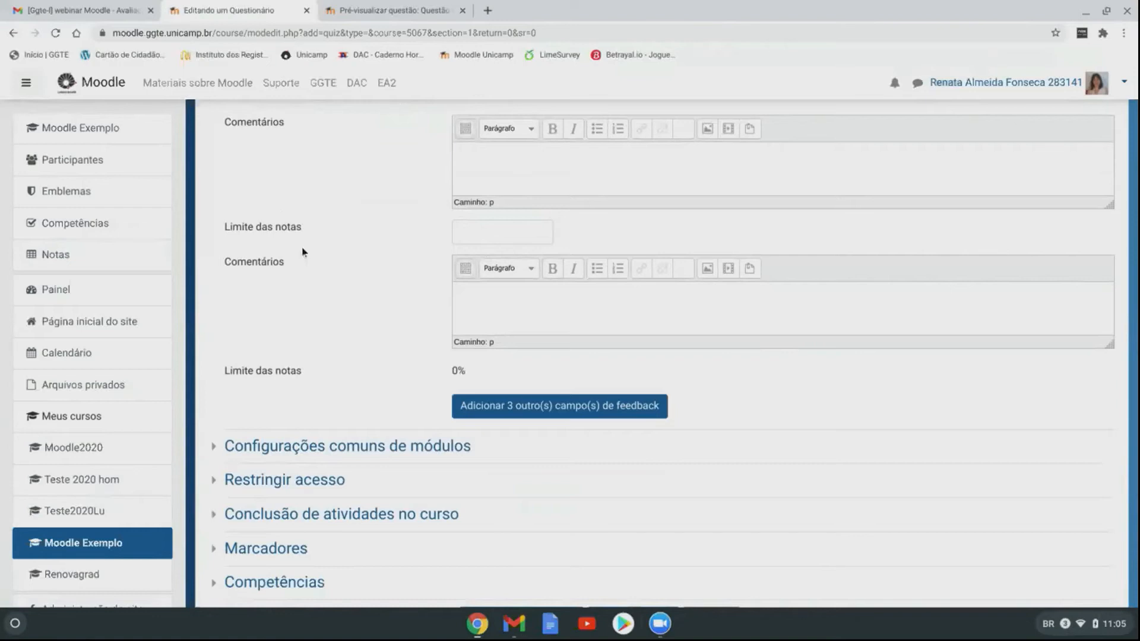
scroll(327, 250, "up", 1)
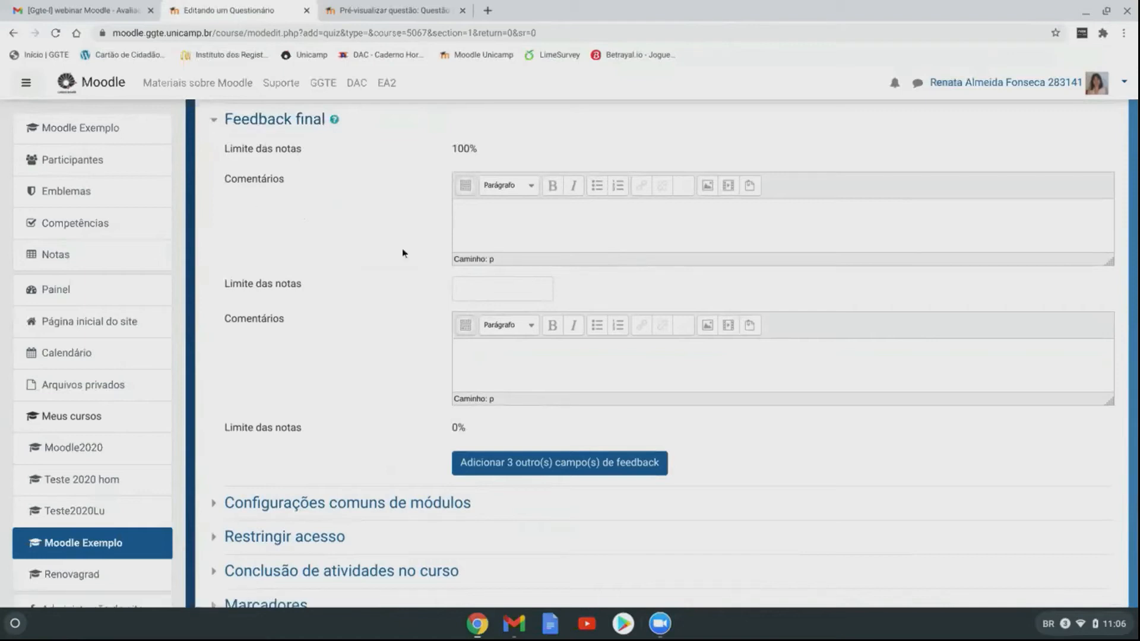
scroll(402, 248, "up", 1)
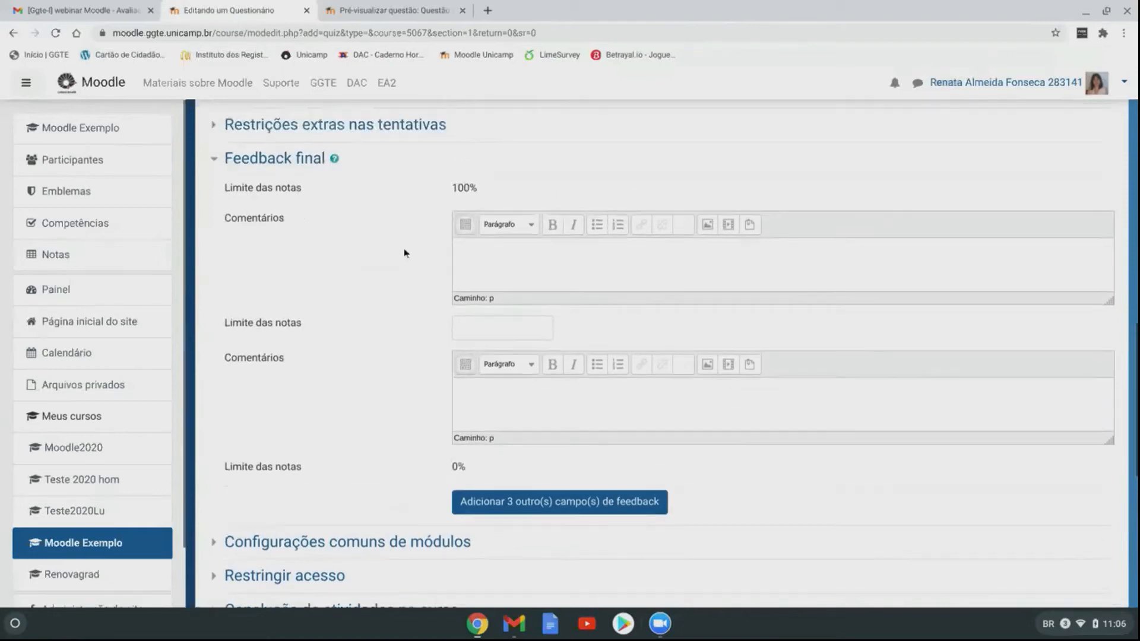
left_click(215, 160)
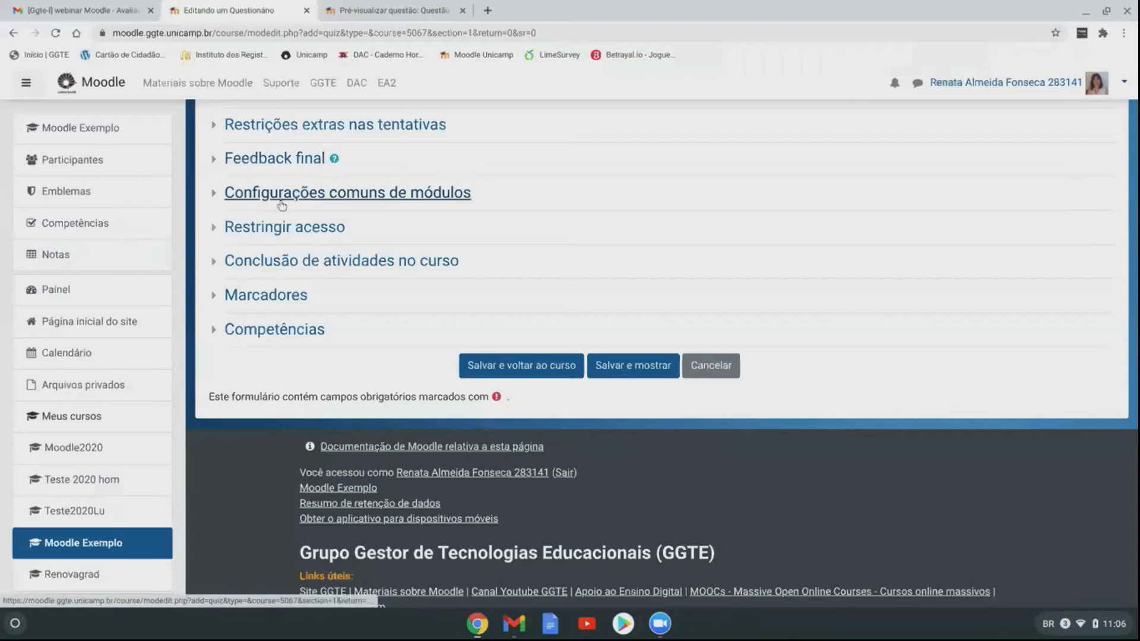
left_click(252, 199)
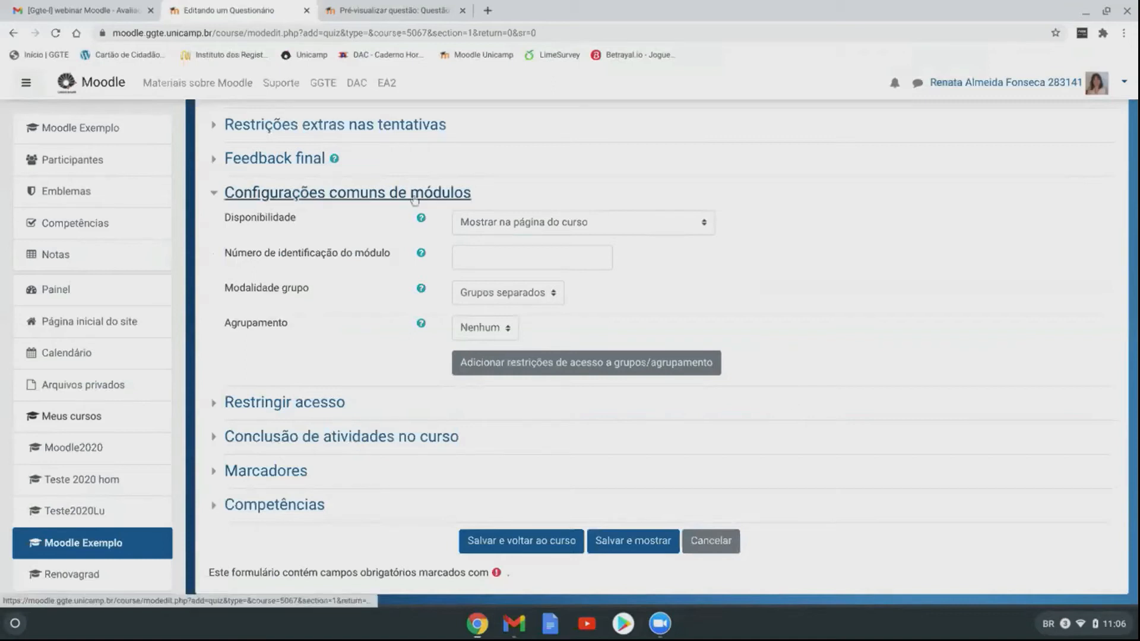
left_click(550, 295)
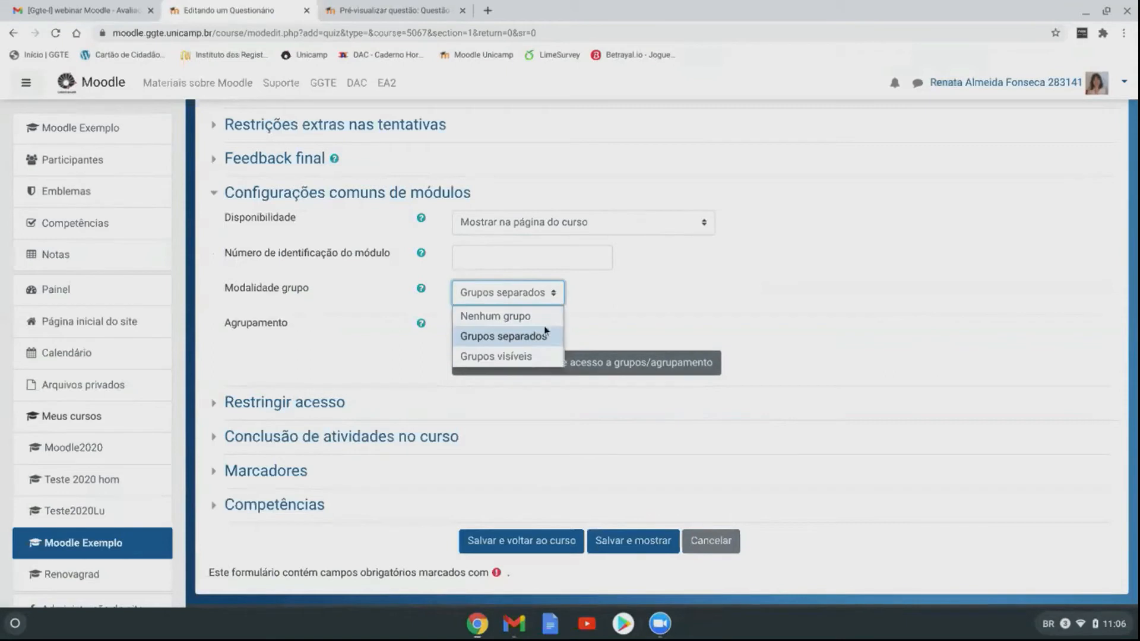
left_click(559, 297)
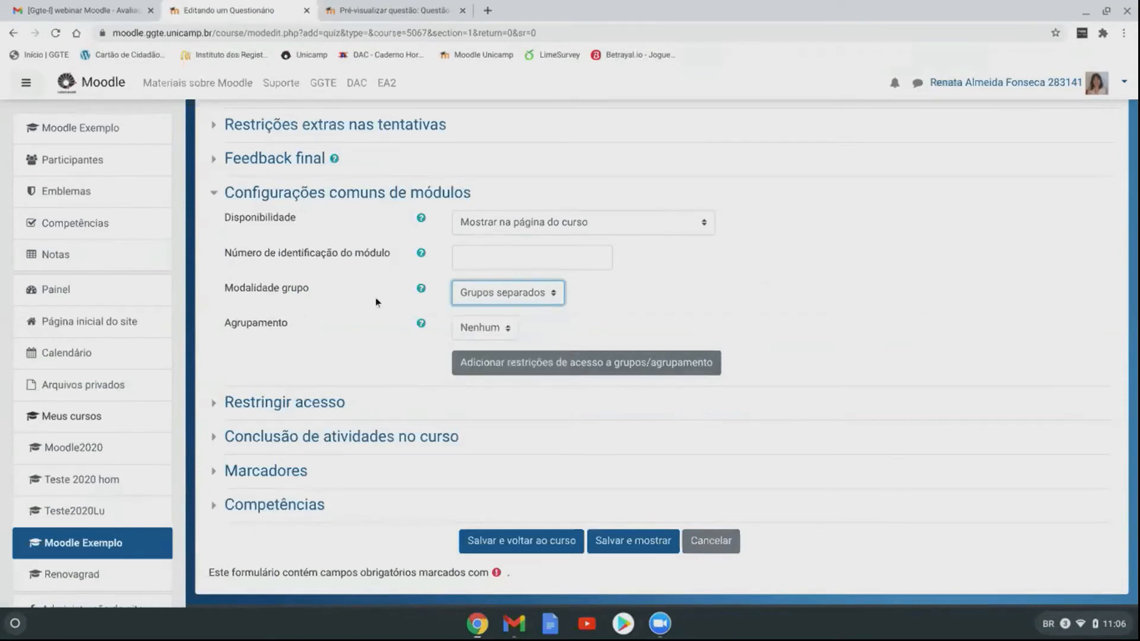
left_click(217, 193)
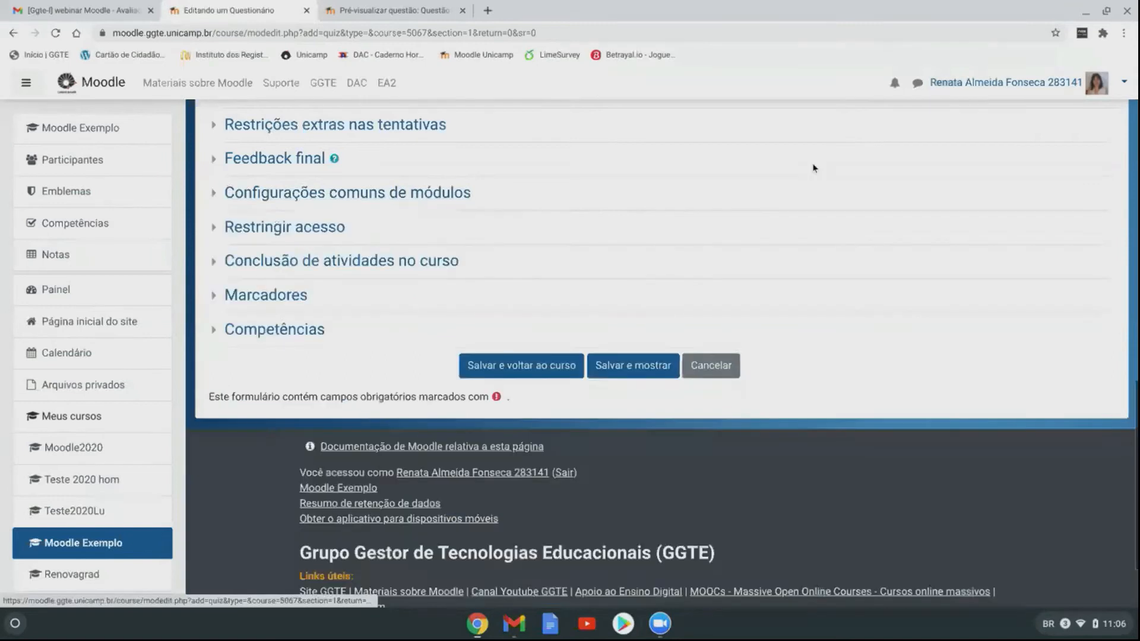
scroll(616, 237, "up", 5)
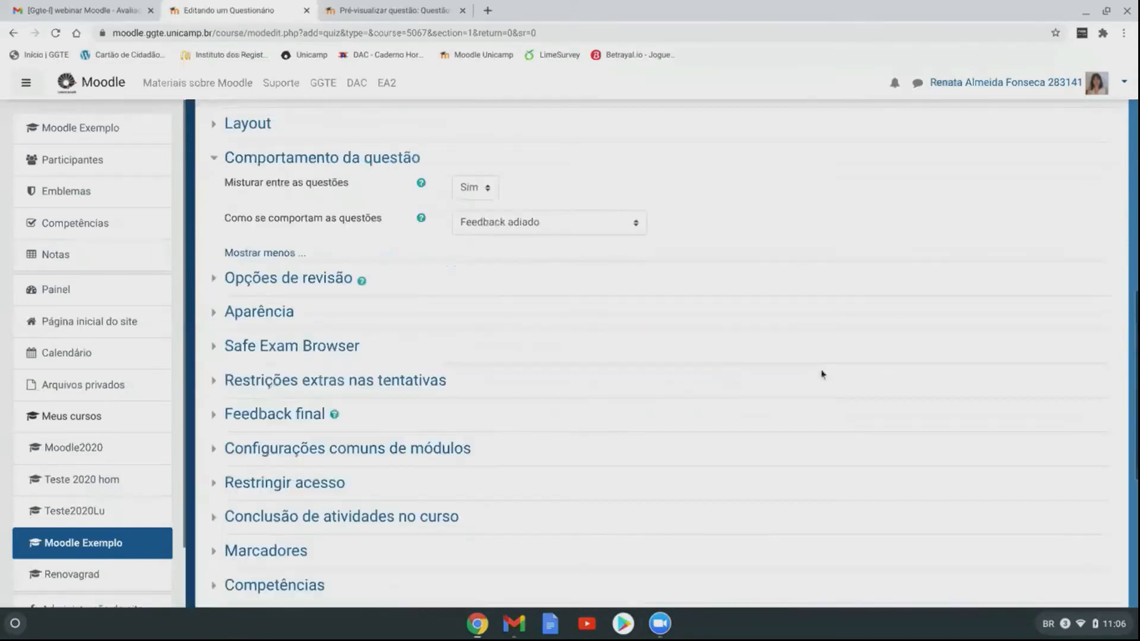
scroll(489, 361, "up", 10)
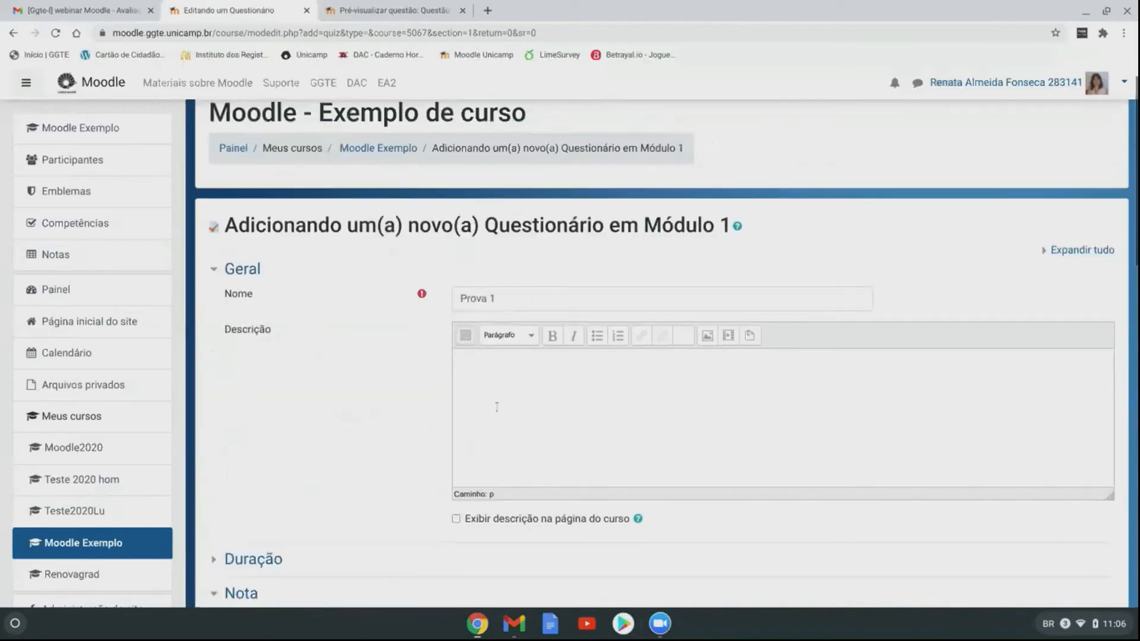
scroll(494, 414, "down", 12)
scroll(497, 407, "down", 3)
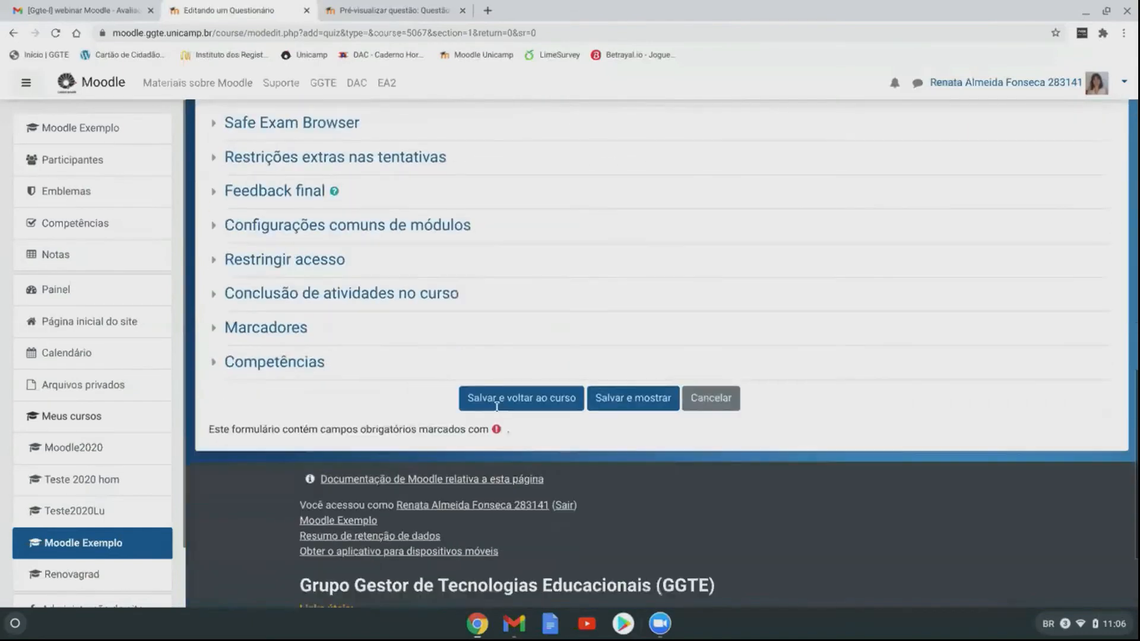
Step: Save the new Prova 1 quiz and return to the course page
left_click(538, 398)
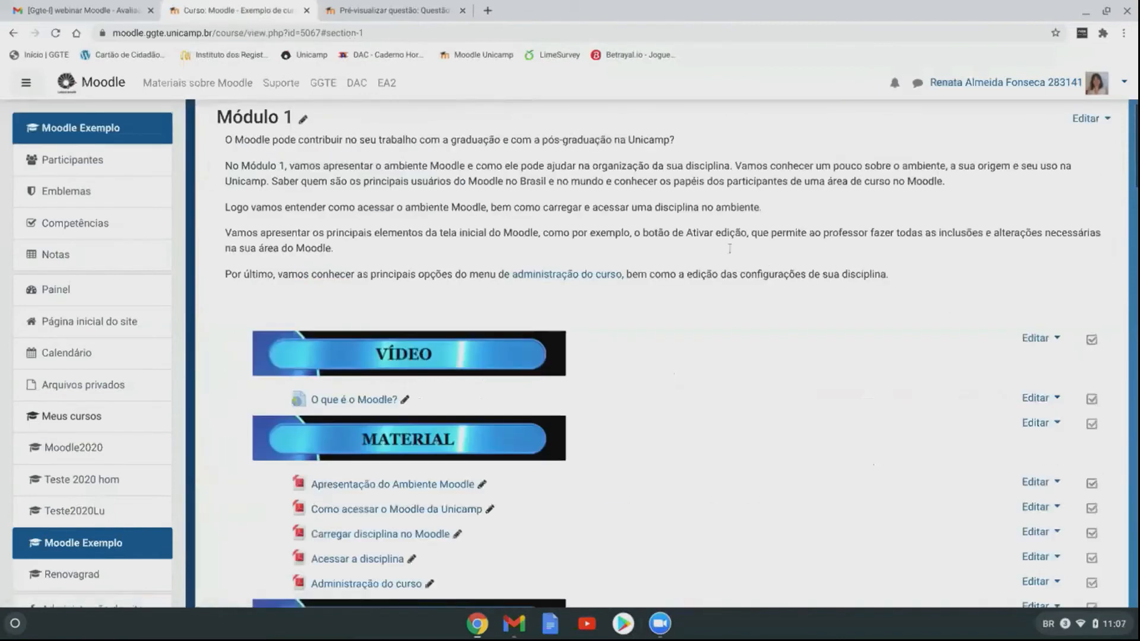
scroll(804, 296, "down", 1)
scroll(590, 231, "down", 2)
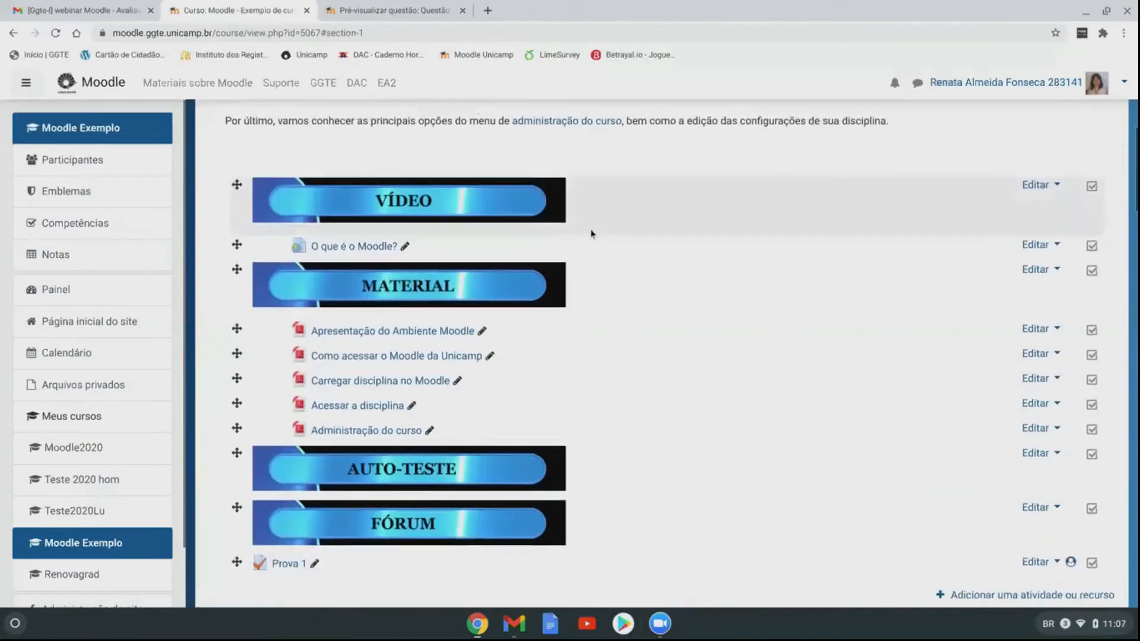
scroll(603, 326, "down", 2)
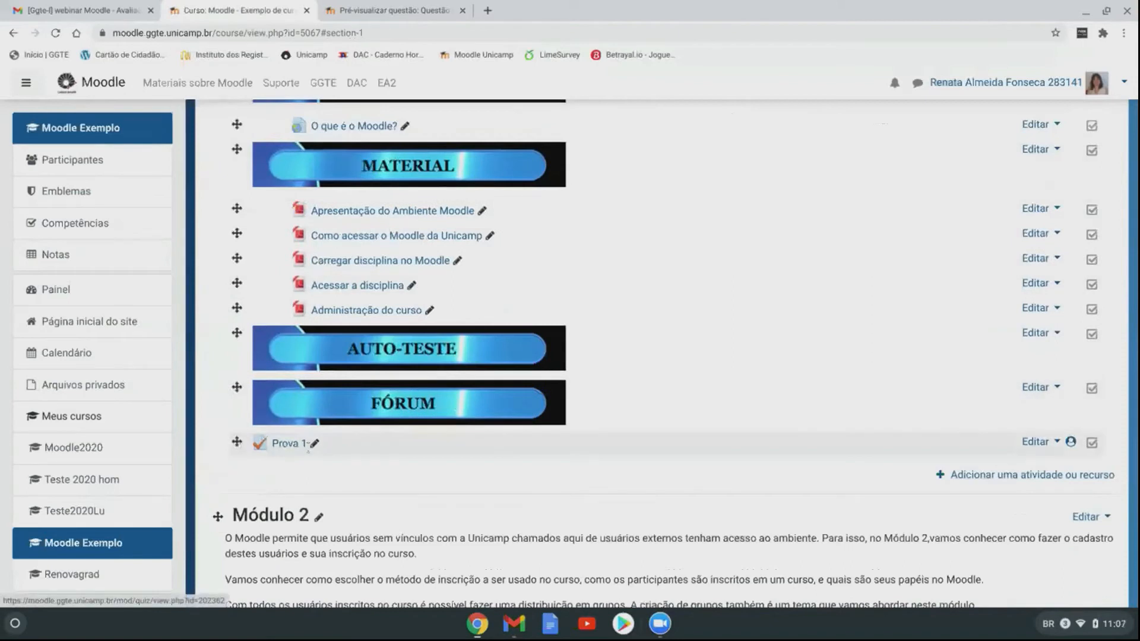
Step: Indent Prova 1 one step to the right in Módulo 1 using its Editar menu
left_click(1056, 448)
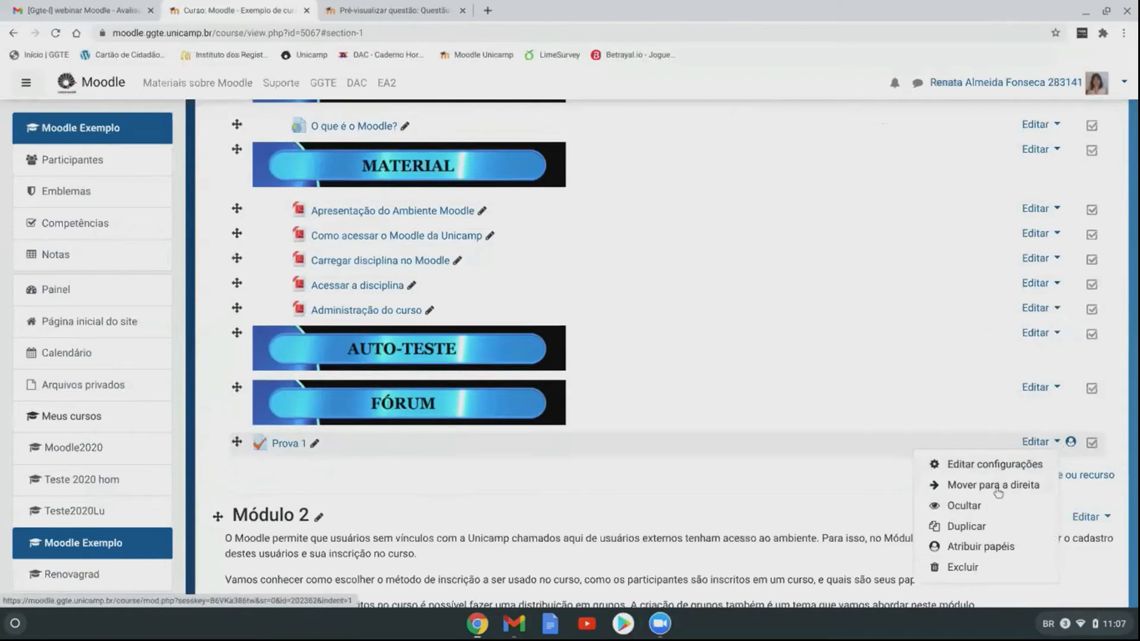
left_click(999, 485)
left_click(1054, 443)
left_click(1000, 486)
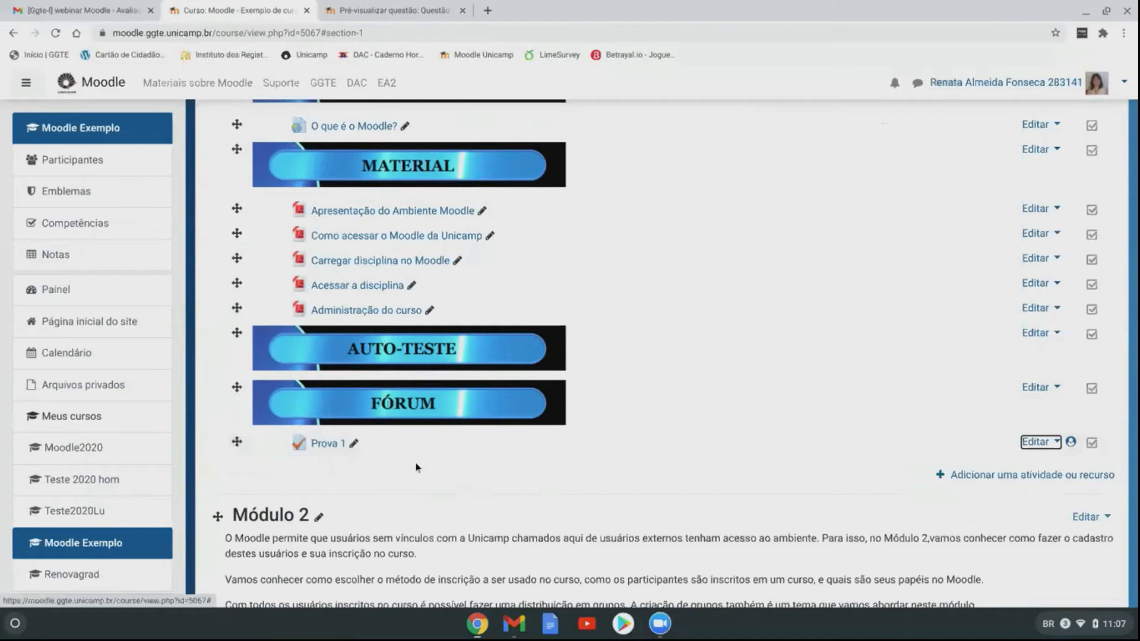
Step: Open Prova 1's question editing page and enable 'Misturar as questões'
left_click(321, 445)
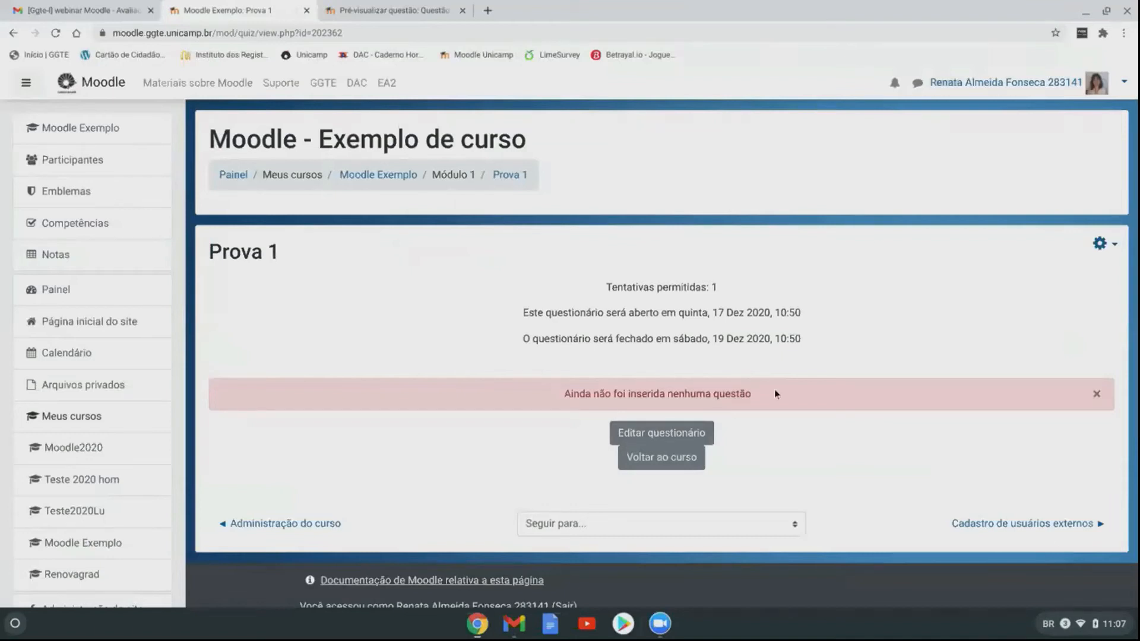
left_click(690, 438)
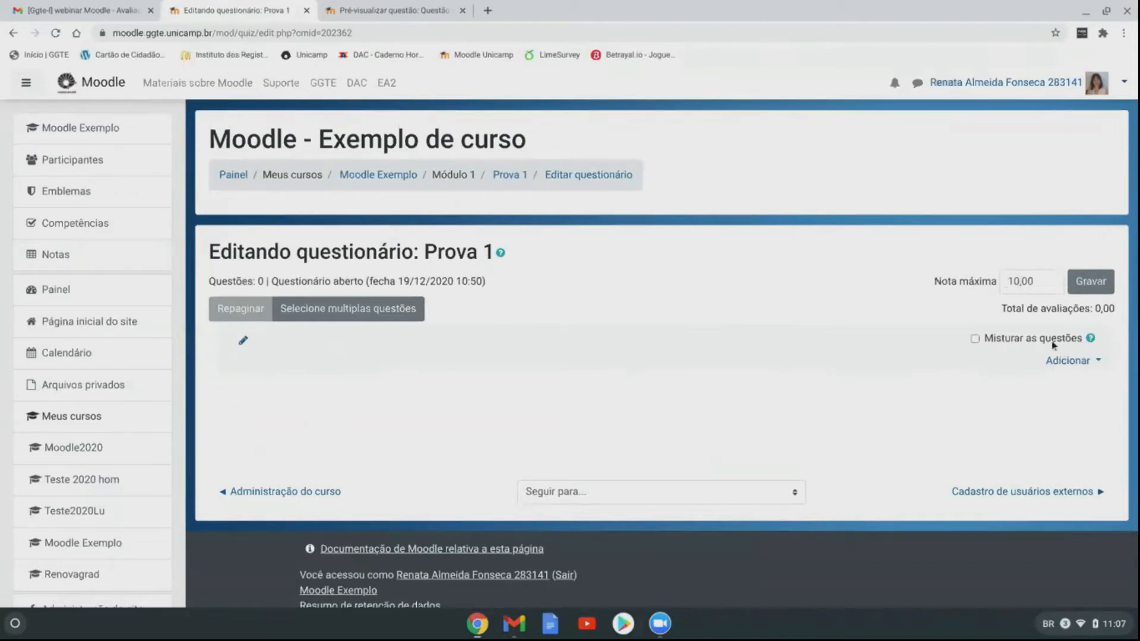
left_click(977, 341)
left_click(1069, 361)
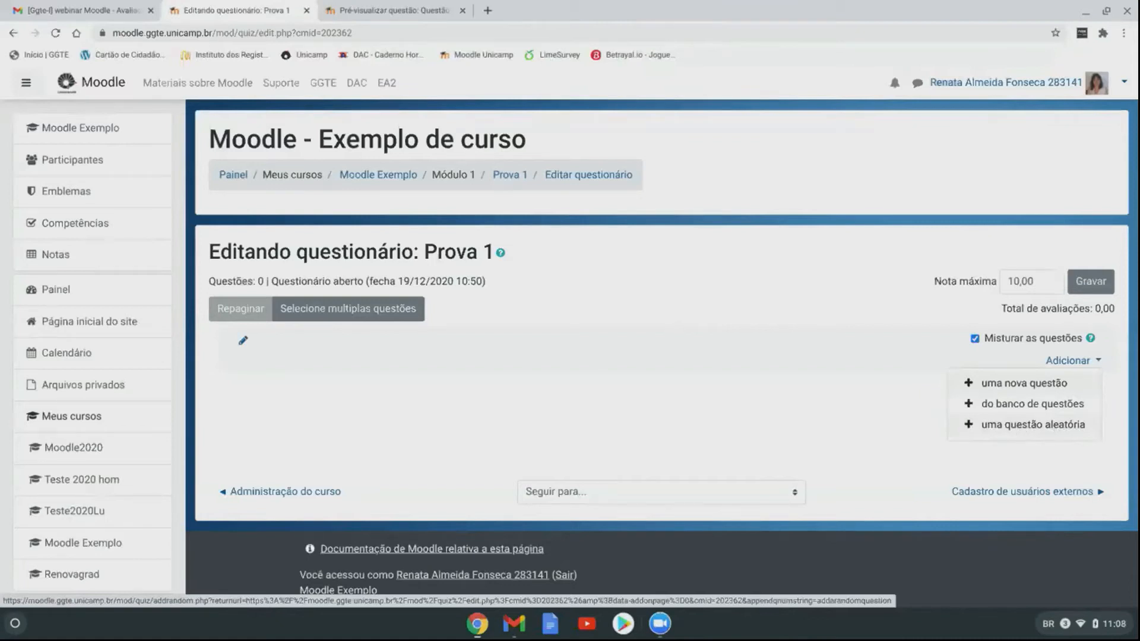
Step: Add Questão 01 through Questão 05 from the question bank to Prova 1
left_click(1060, 407)
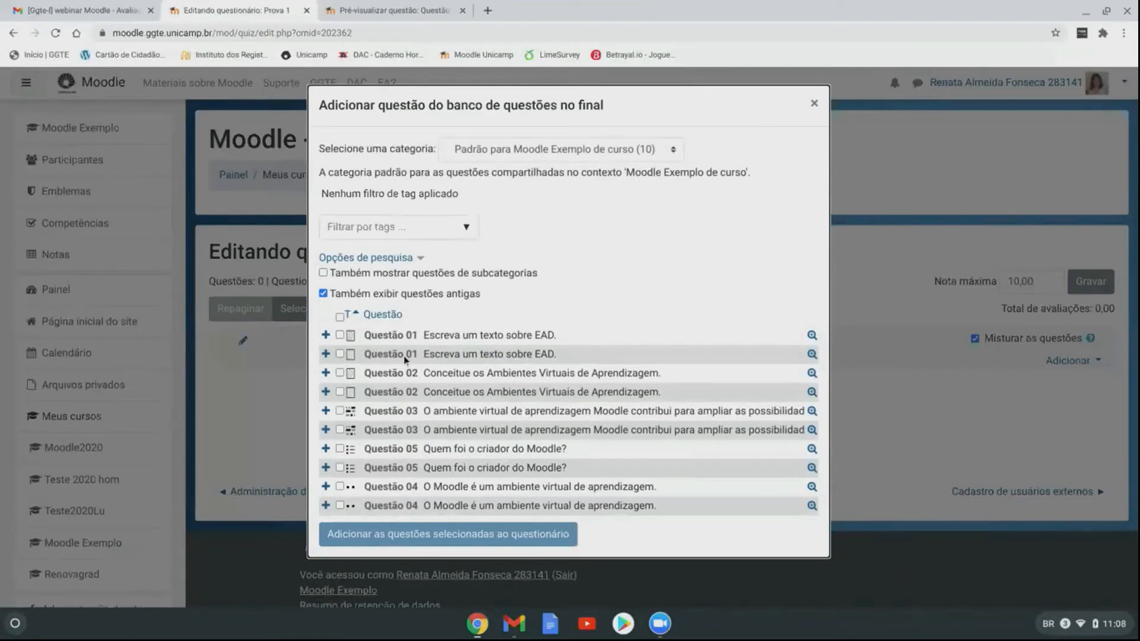
left_click(340, 335)
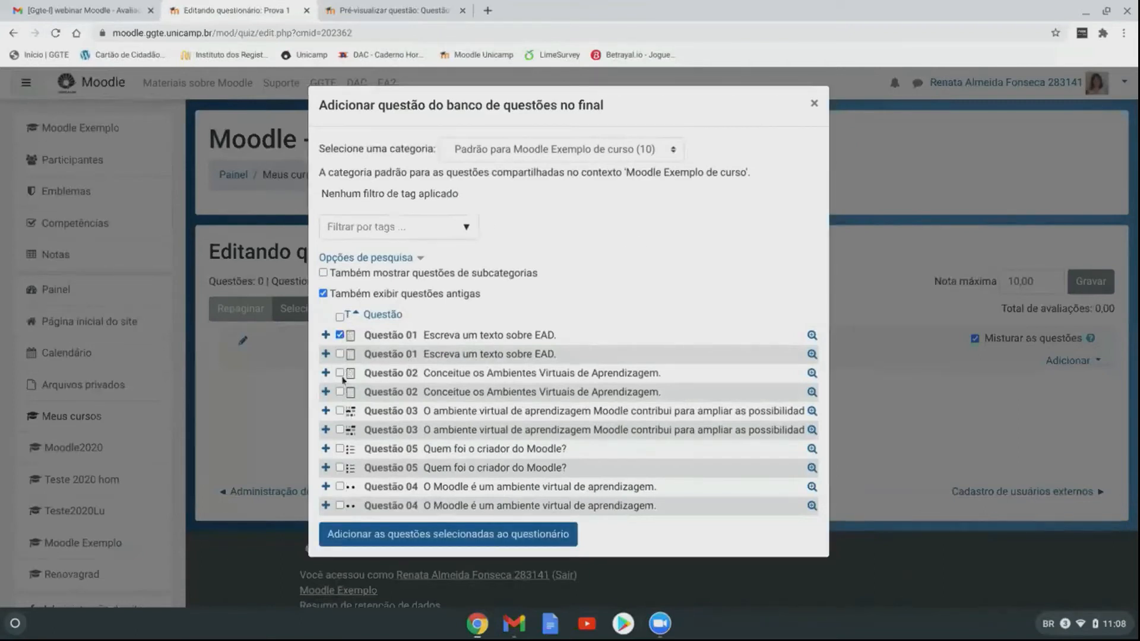
left_click(343, 373)
left_click(341, 411)
left_click(340, 487)
left_click(410, 534)
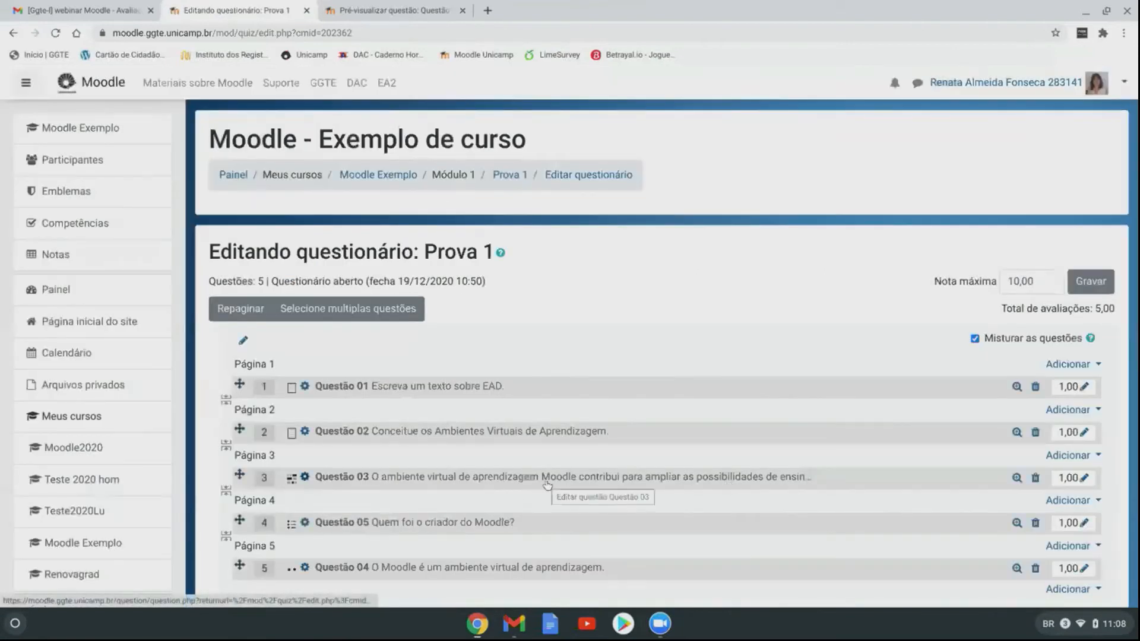
scroll(546, 484, "down", 2)
mouse_move(240, 440)
left_mouse_down()
mouse_move(242, 471)
mouse_move(242, 425)
left_mouse_up()
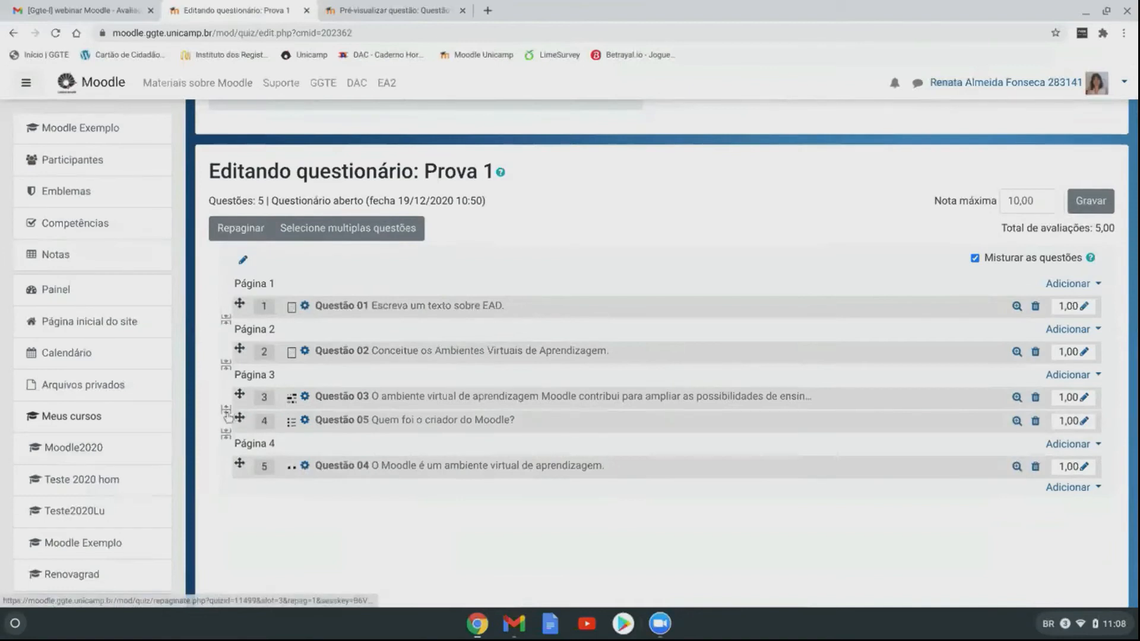
left_click(226, 409)
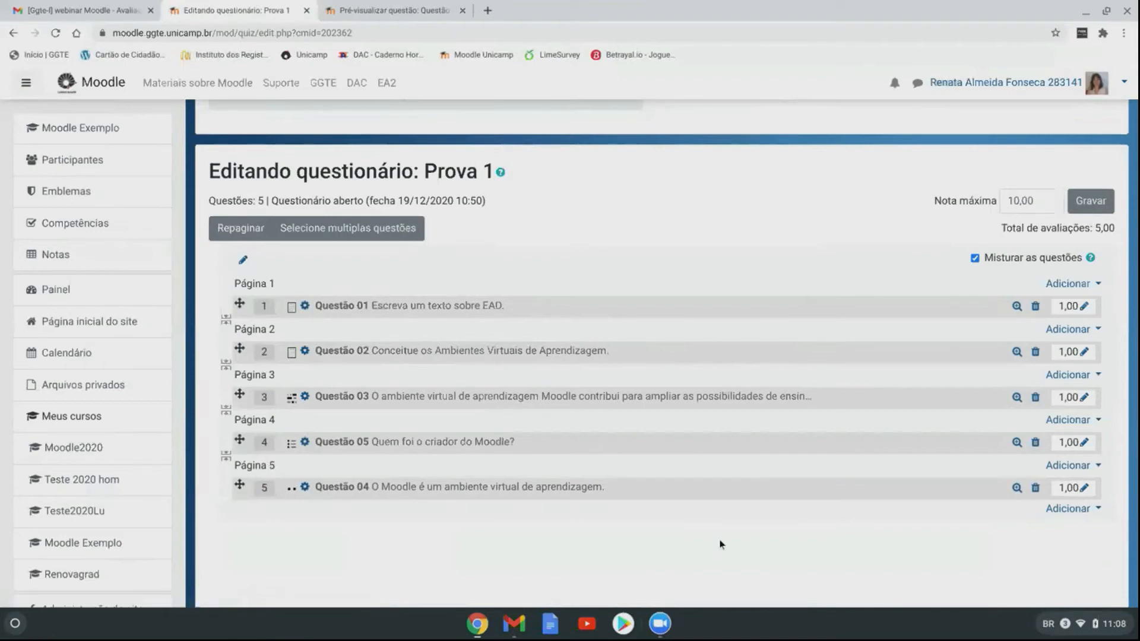
mouse_move(238, 303)
left_mouse_down()
mouse_move(245, 428)
mouse_move(242, 304)
left_mouse_up()
Step: Change Prova 1's Nota máxima to 5 and save it
left_click(1021, 200)
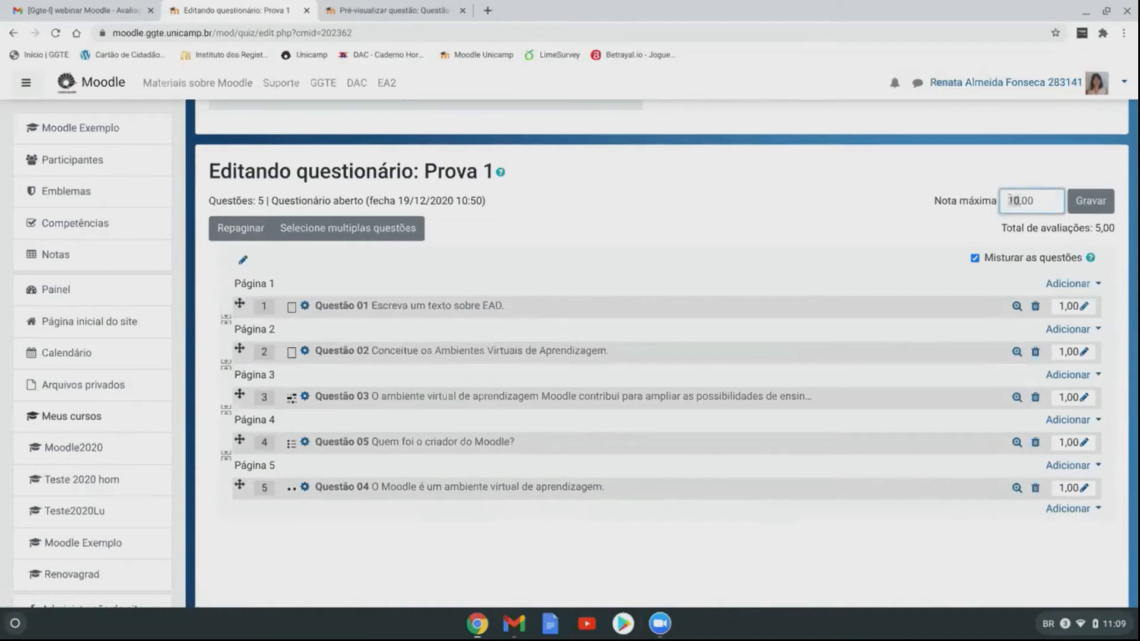
type("5")
left_click(1097, 204)
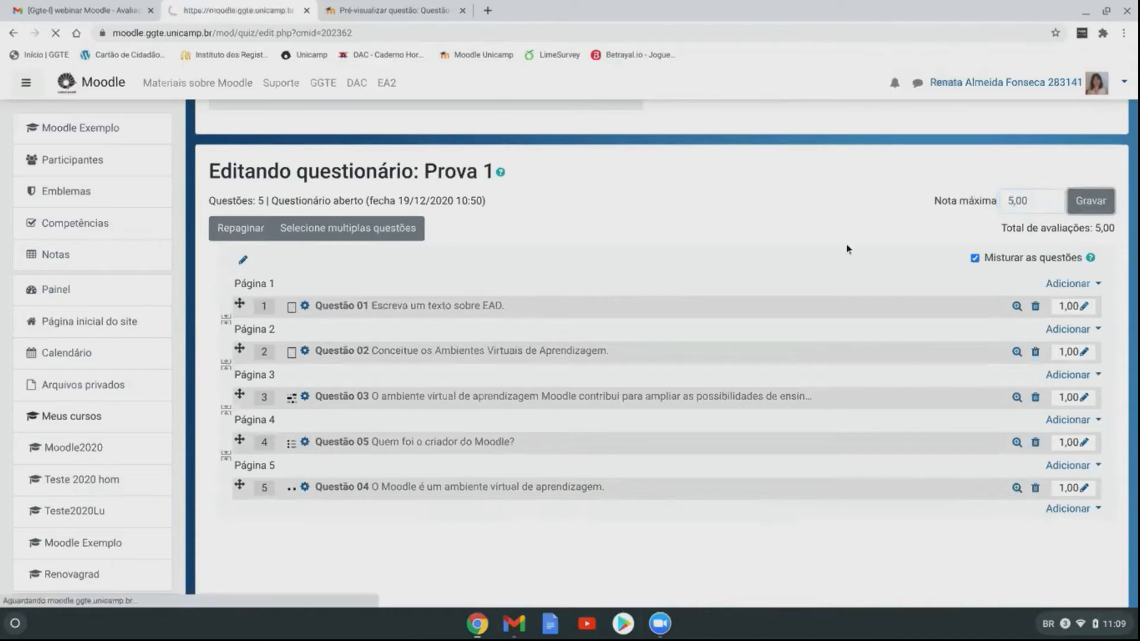
scroll(646, 258, "down", 3)
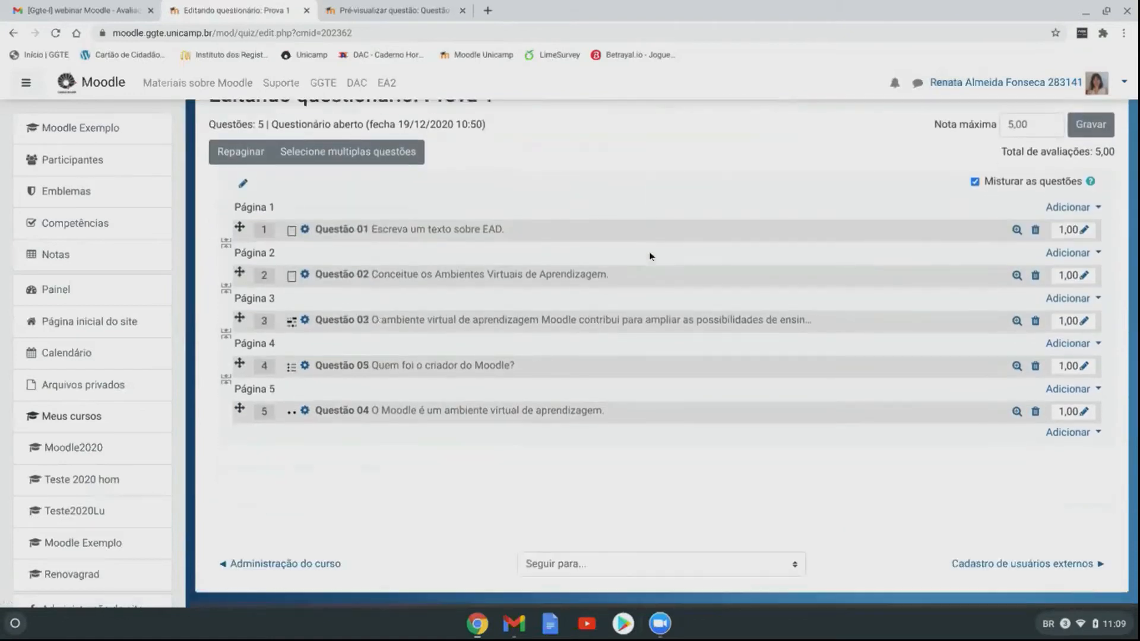
scroll(650, 257, "up", 2)
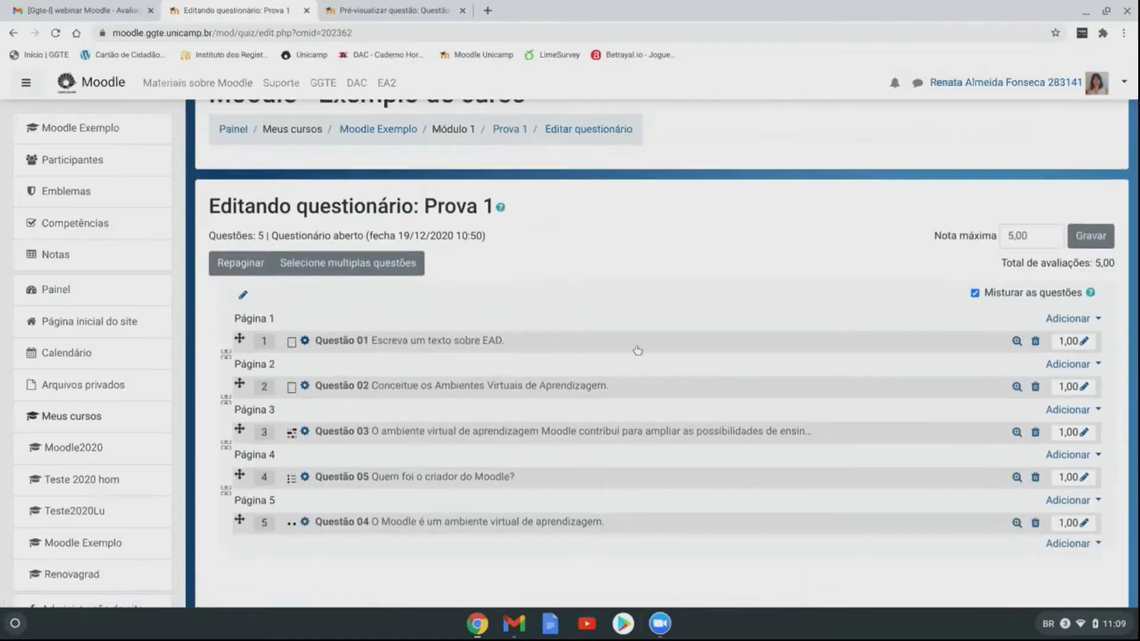
scroll(677, 463, "down", 1)
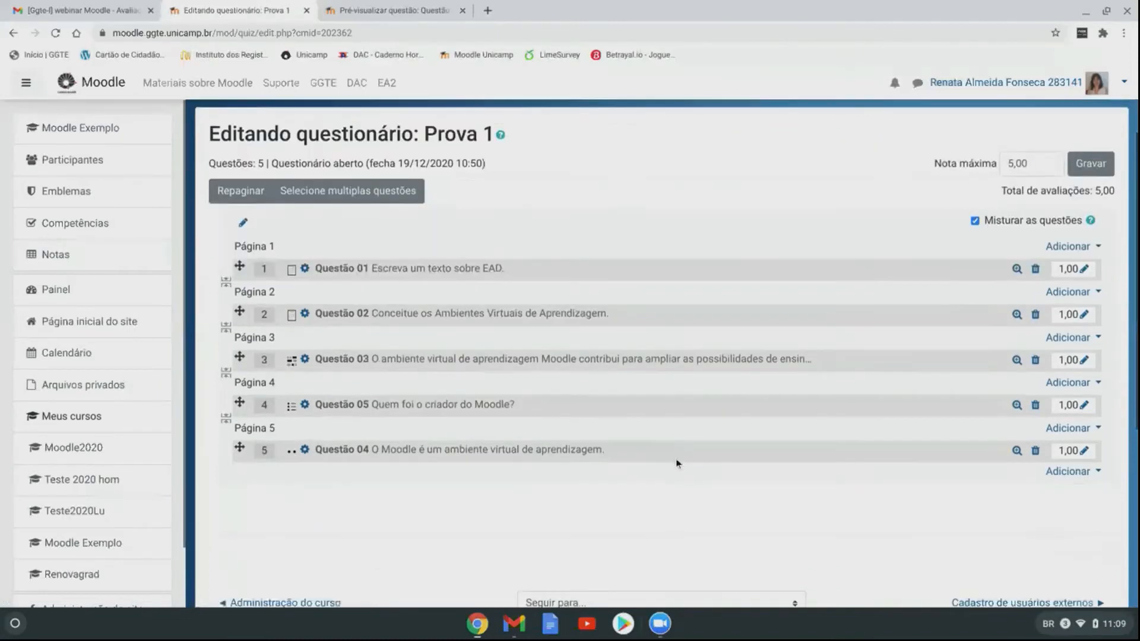
scroll(461, 467, "up", 2)
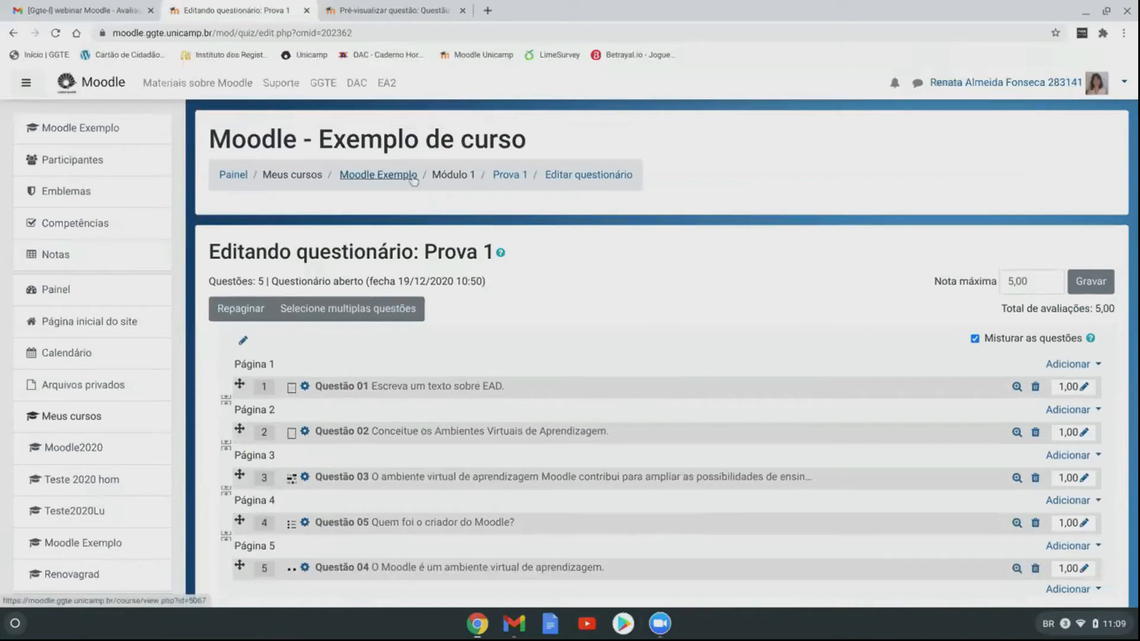
Step: Go back to the course, open Prova 1 and start a preview attempt
left_click(375, 178)
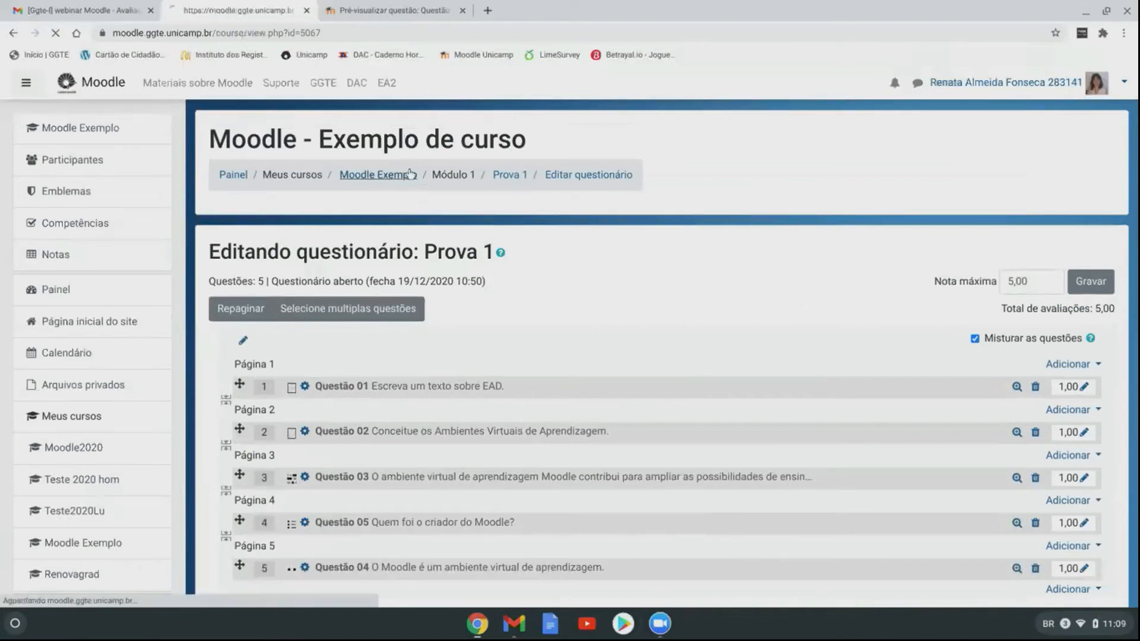
scroll(464, 305, "down", 10)
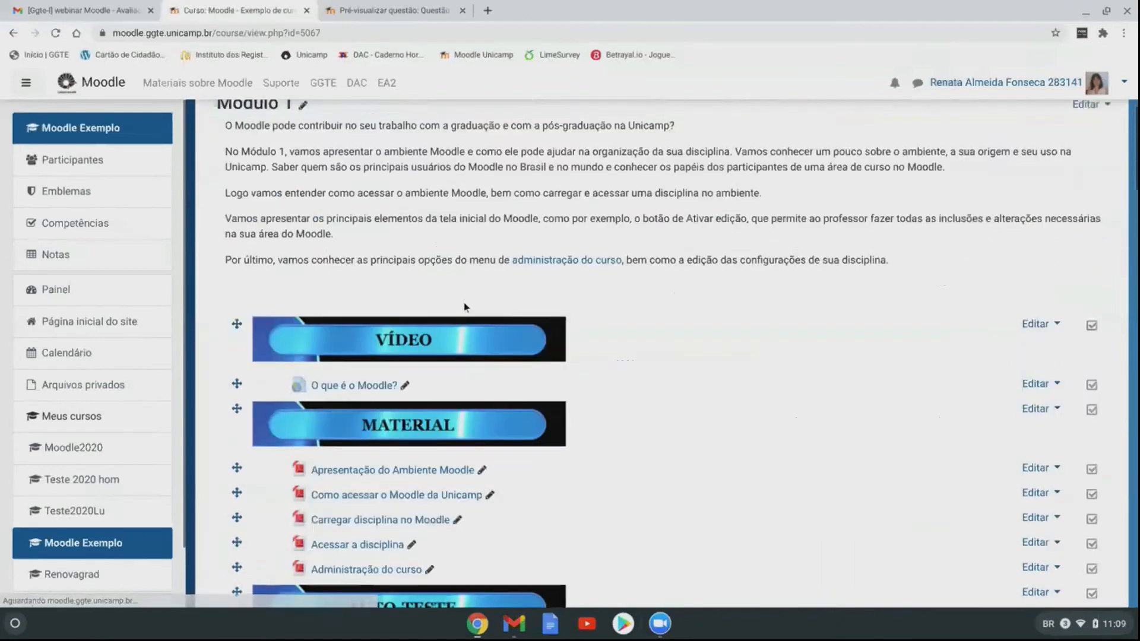
left_click(326, 336)
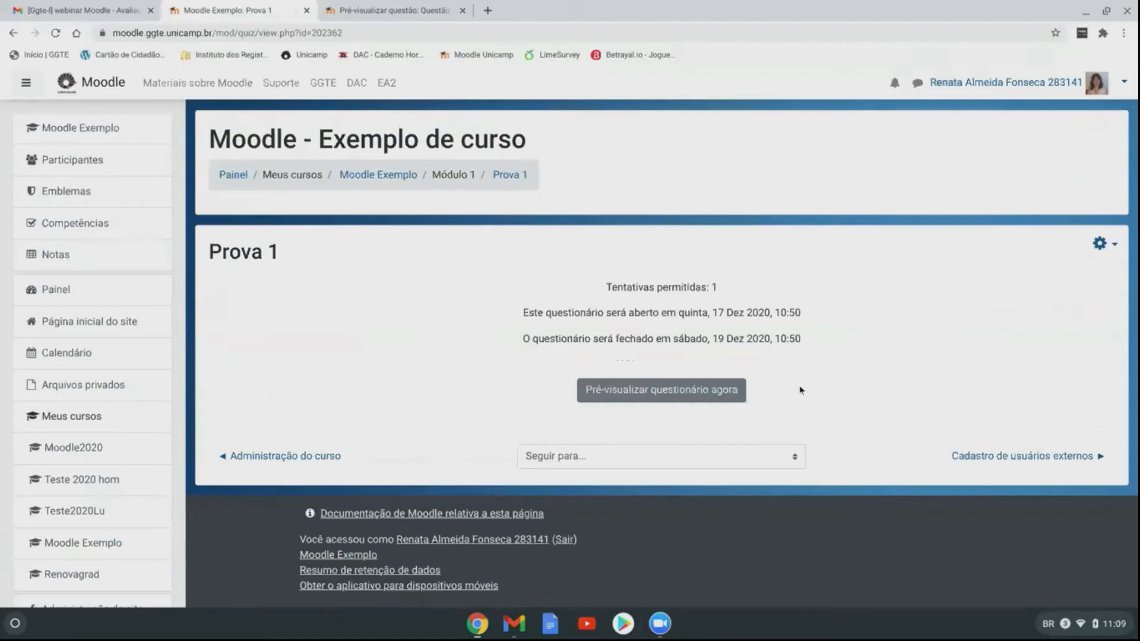
left_click(673, 395)
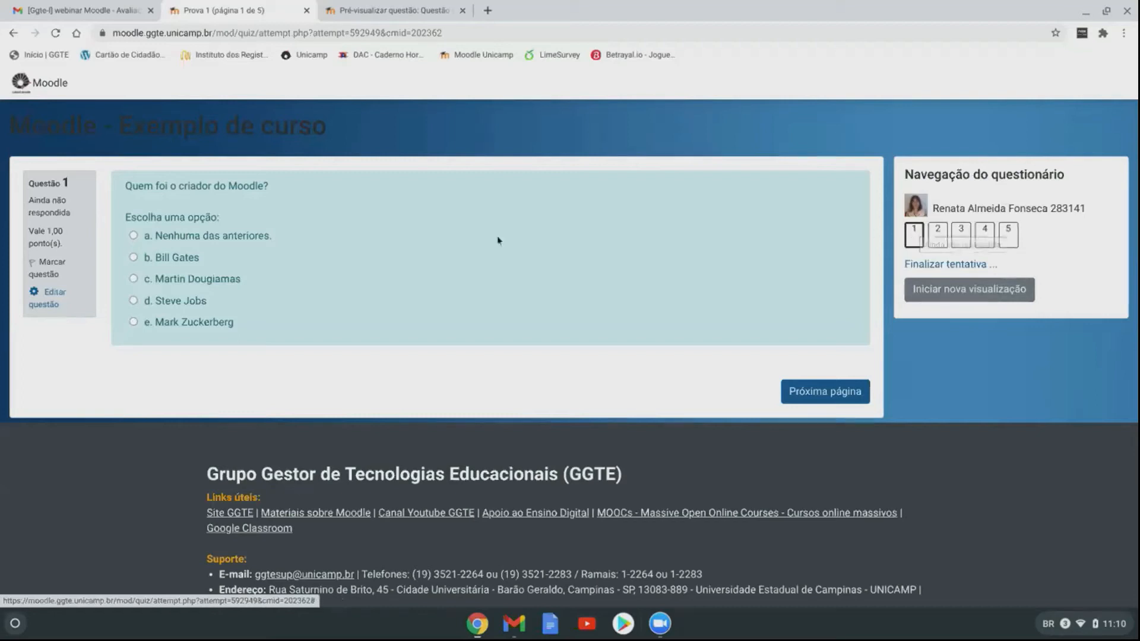
Step: Answer the preview questions: the Moodle founder, 'fdgfdg', 'hgfhgfh', 'Software livre e gratuito'
left_click(133, 280)
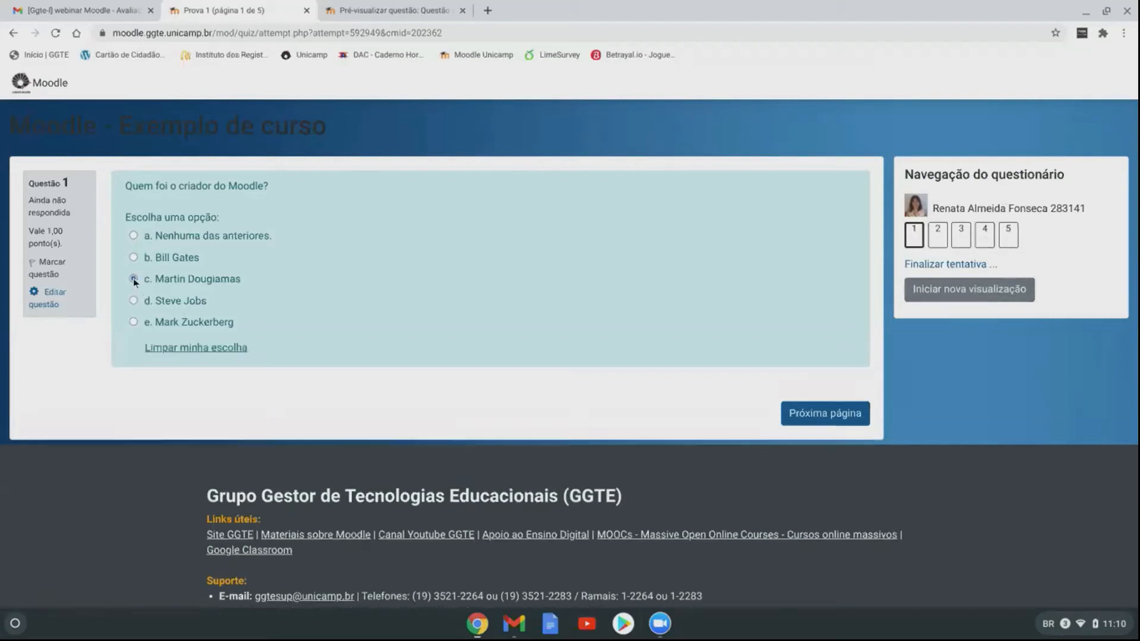
left_click(829, 415)
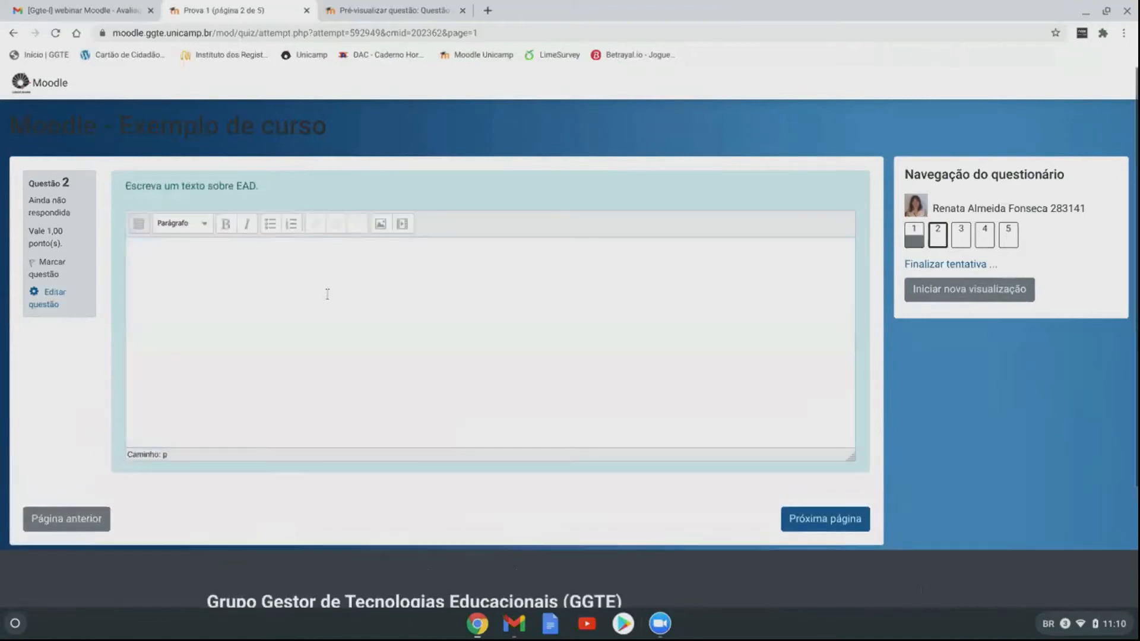
type("fdgfdgdfg")
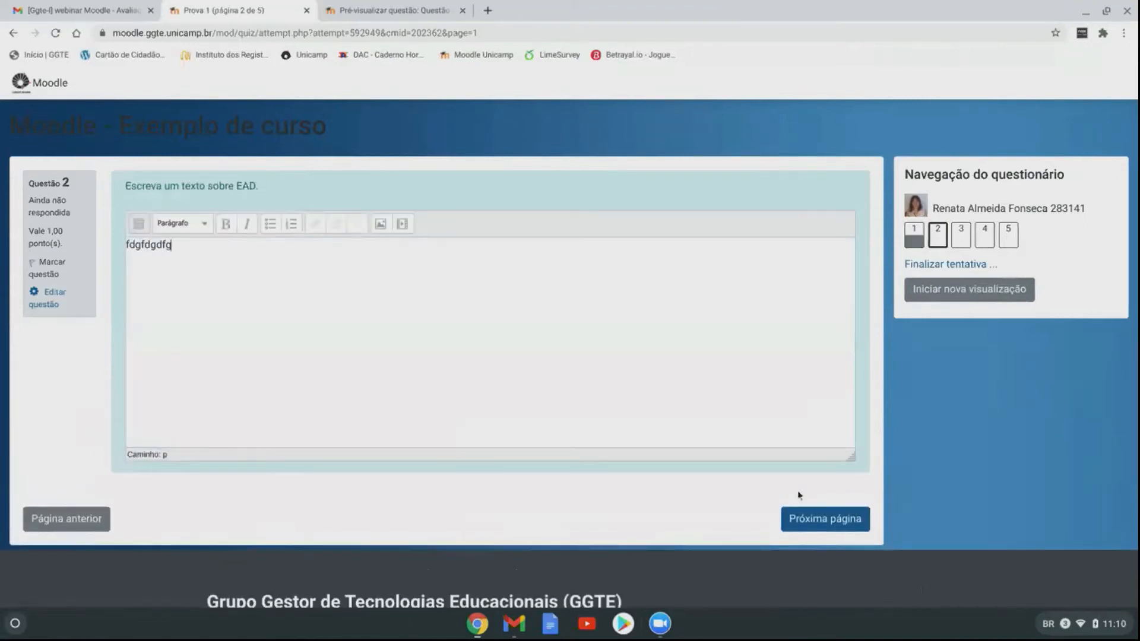
left_click(822, 521)
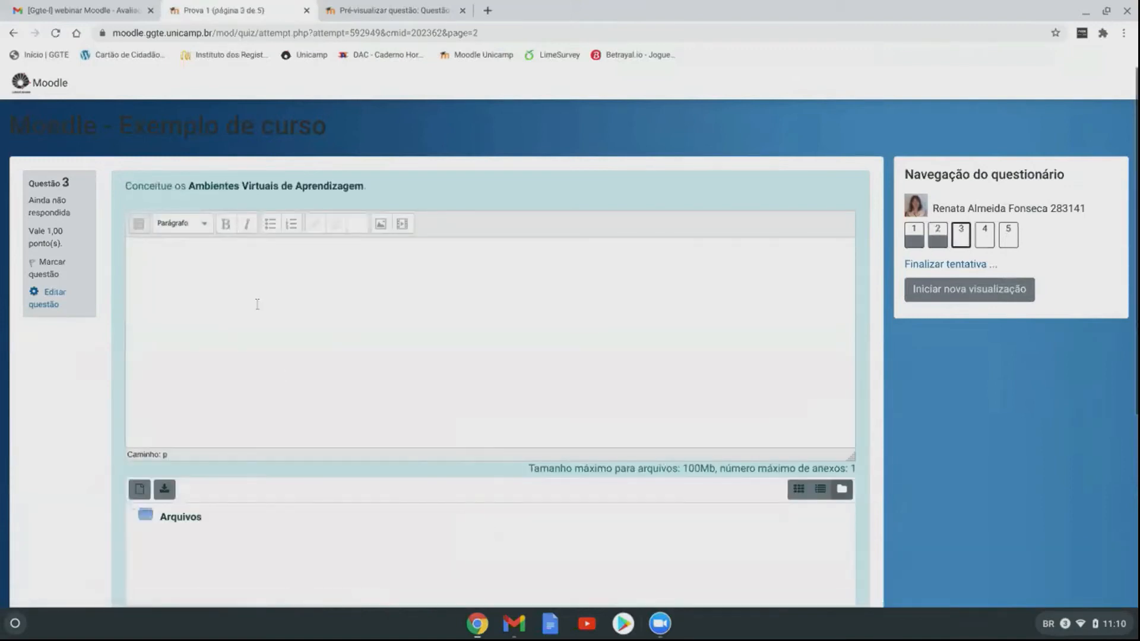
left_click(259, 304)
type("hgfhgfhg")
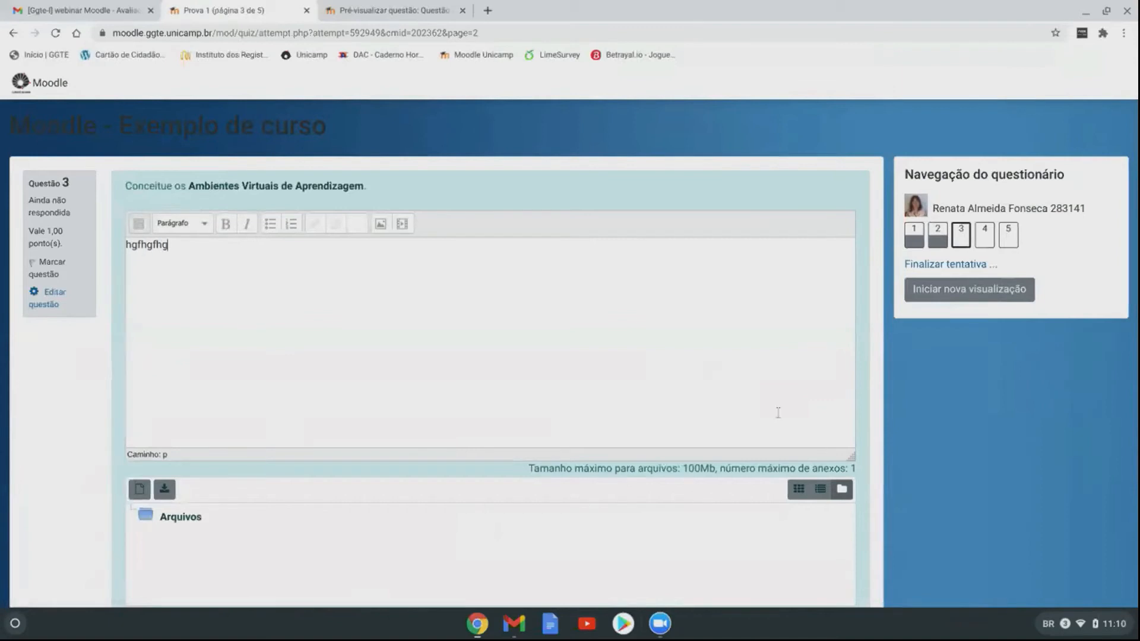
scroll(678, 326, "down", 4)
left_click(856, 418)
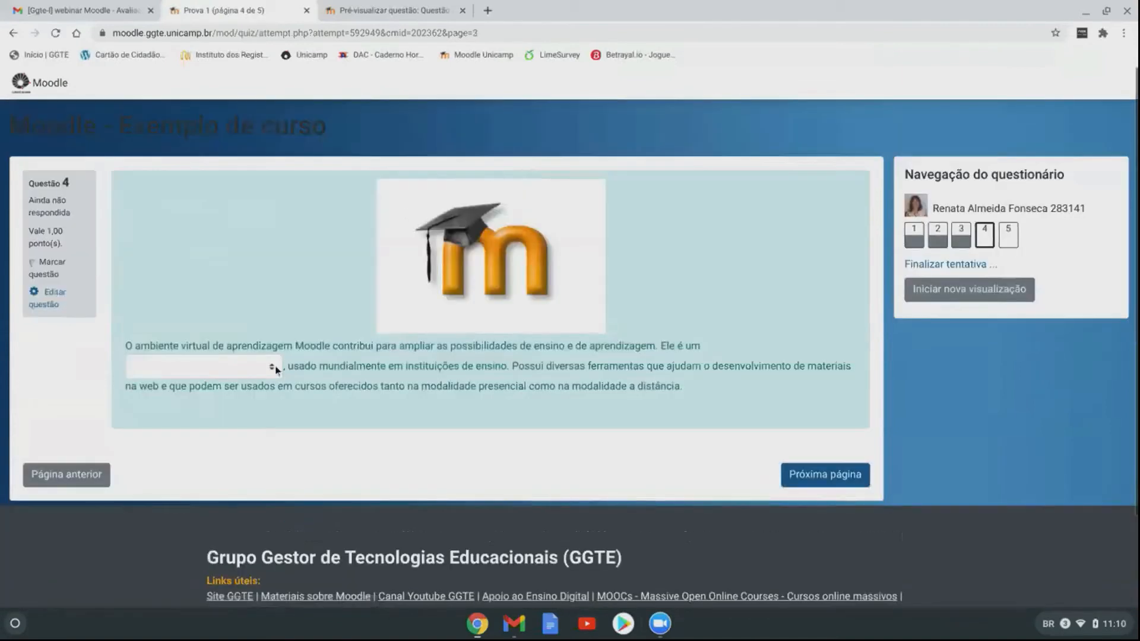
left_click(272, 368)
left_click(196, 416)
left_click(847, 475)
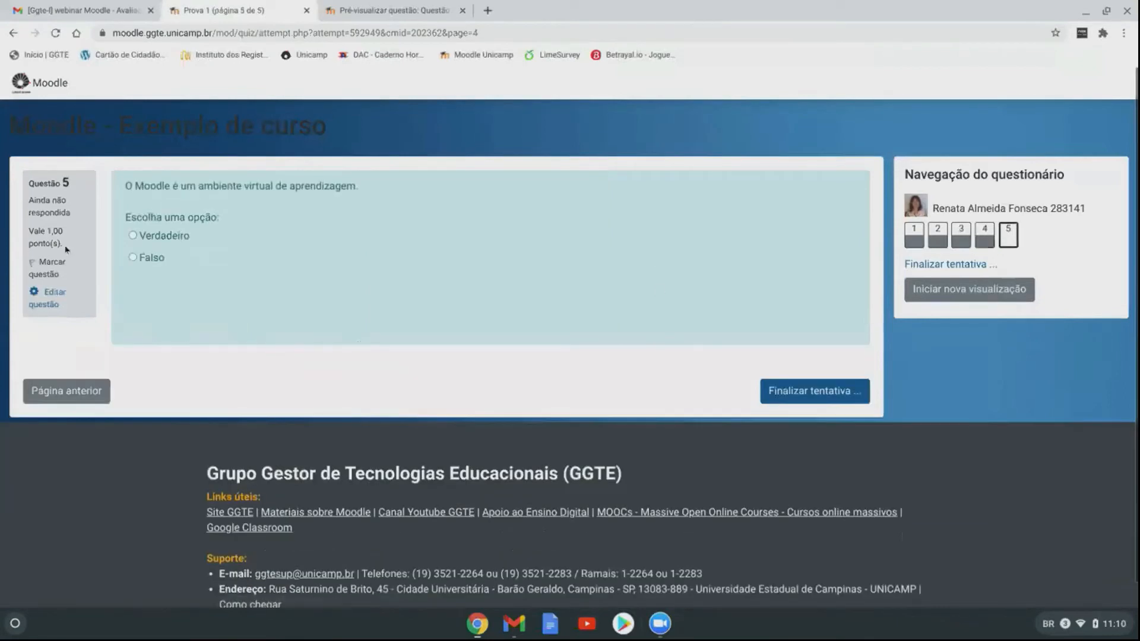
Step: Finish the attempt and request 'Enviar tudo e terminar' from the summary
left_click(819, 391)
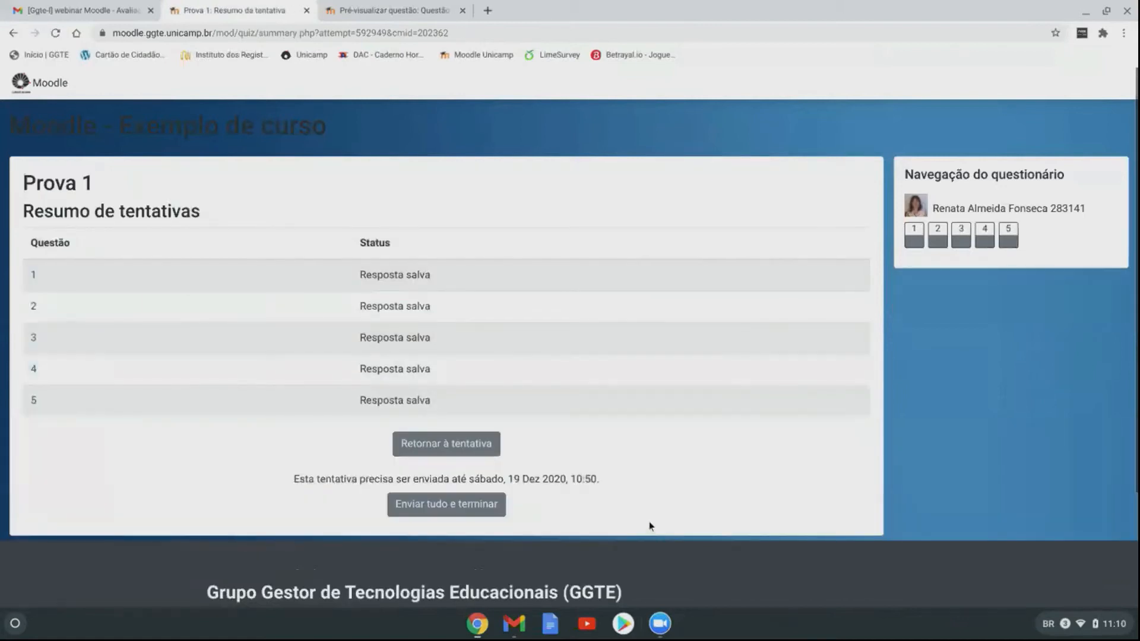
scroll(654, 503, "down", 1)
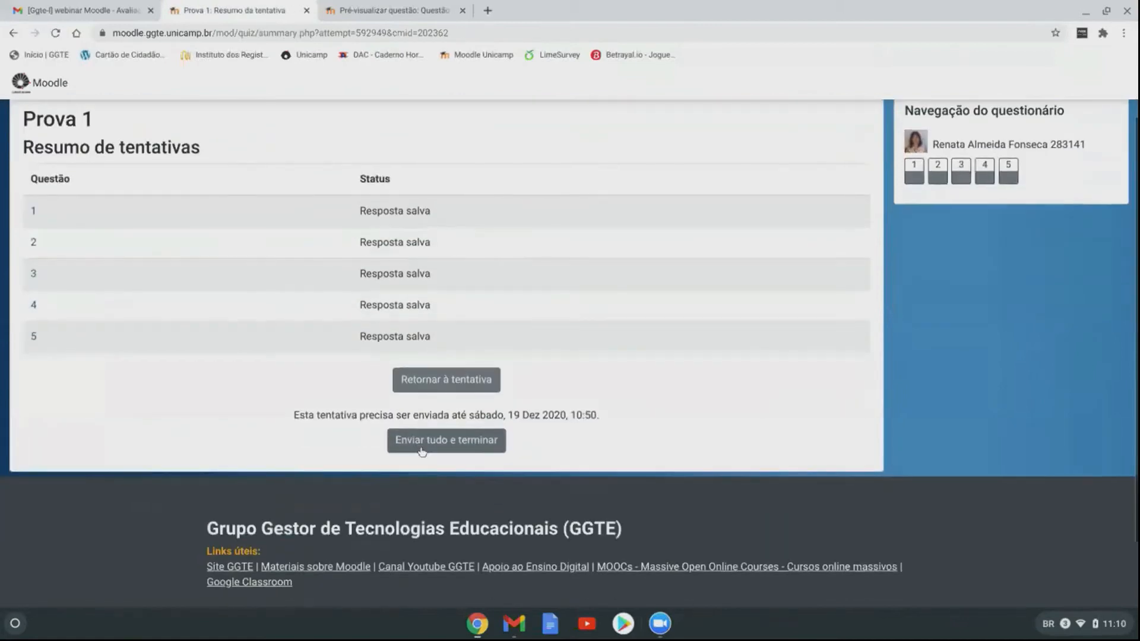
left_click(466, 441)
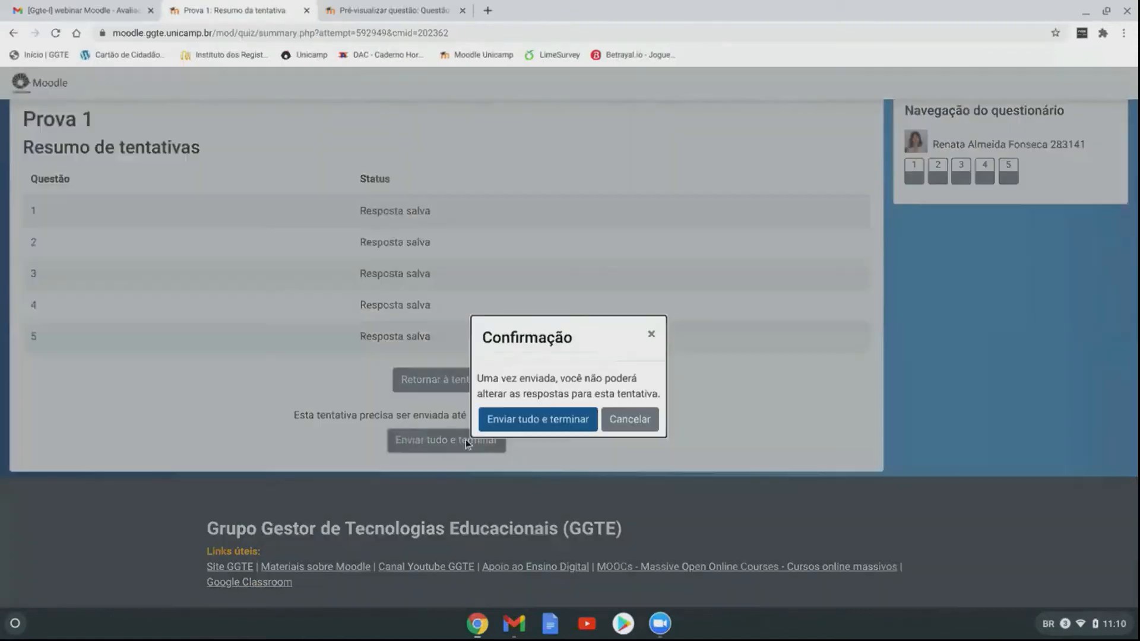
Step: Confirm submitting all answers of the Prova 1 preview attempt
left_click(556, 420)
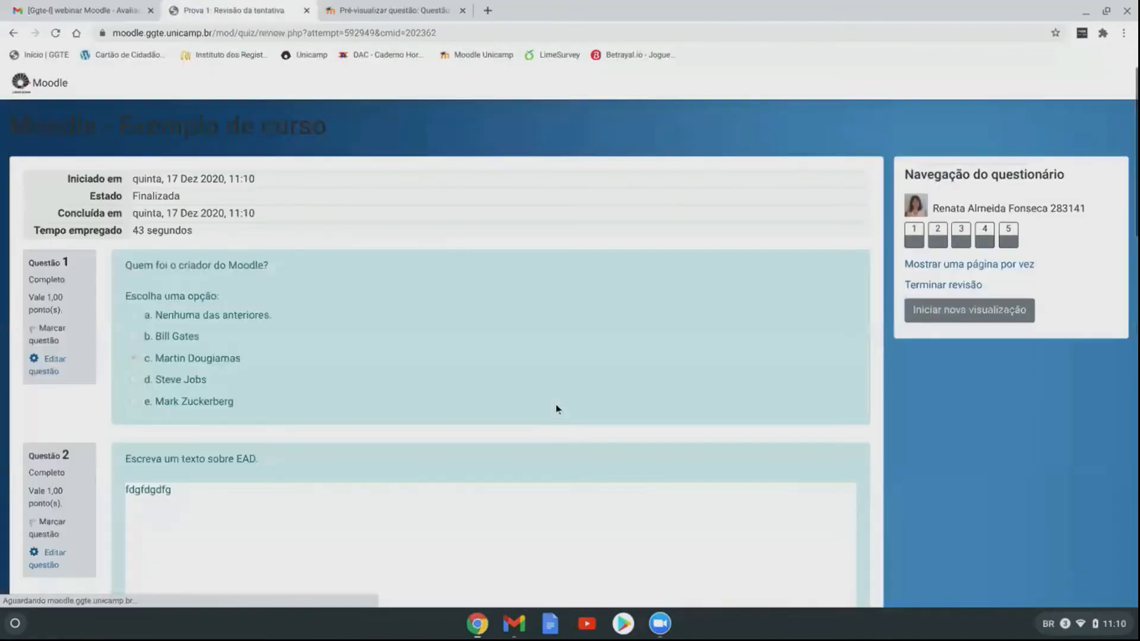
scroll(575, 413, "down", 1)
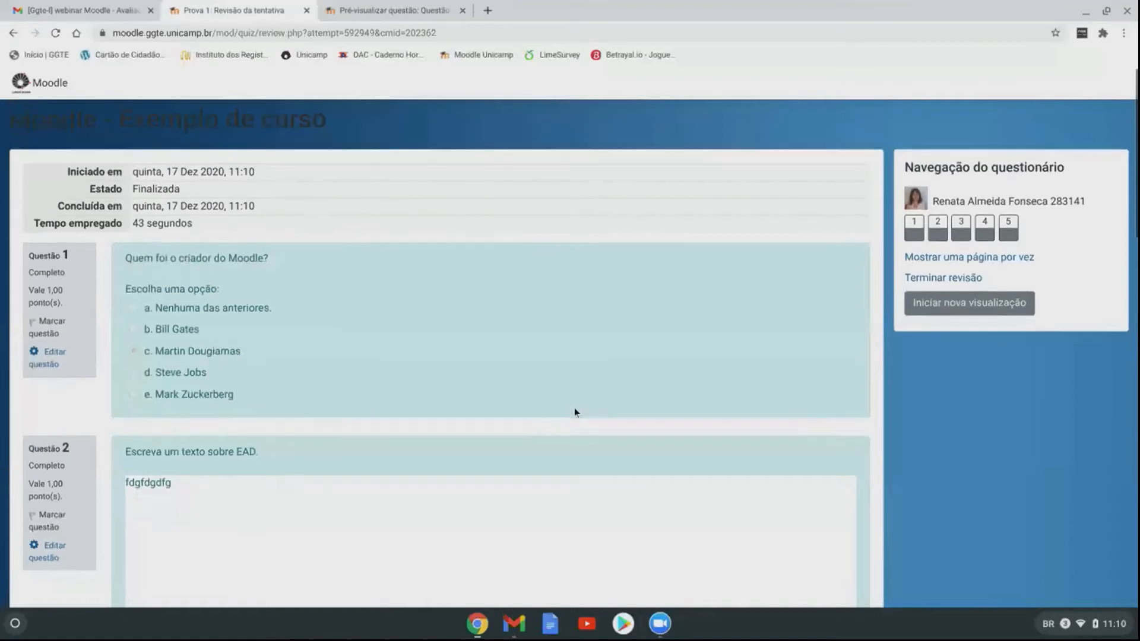
scroll(577, 408, "down", 6)
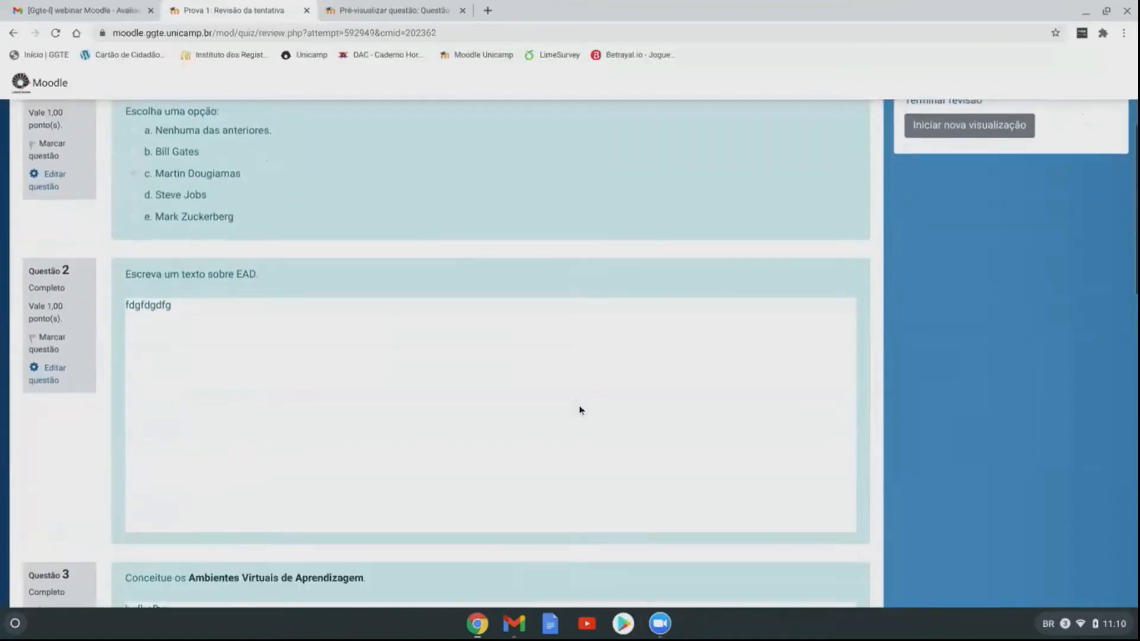
scroll(580, 410, "down", 10)
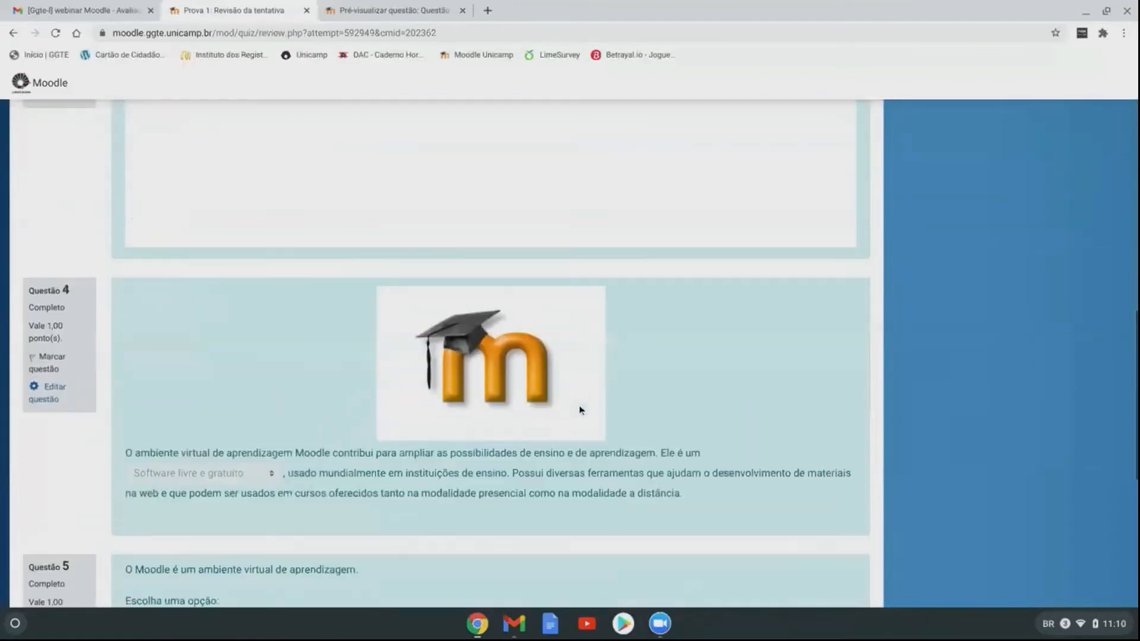
scroll(580, 411, "down", 1)
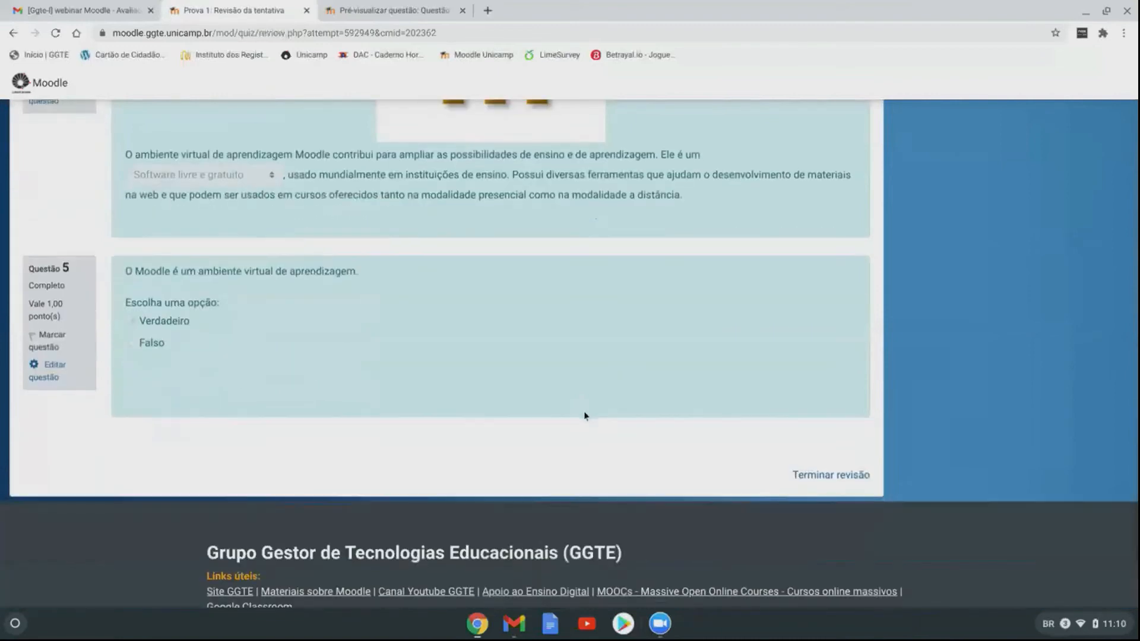
Step: Finish the attempt review and return to the Moodle Exemplo course page
left_click(838, 479)
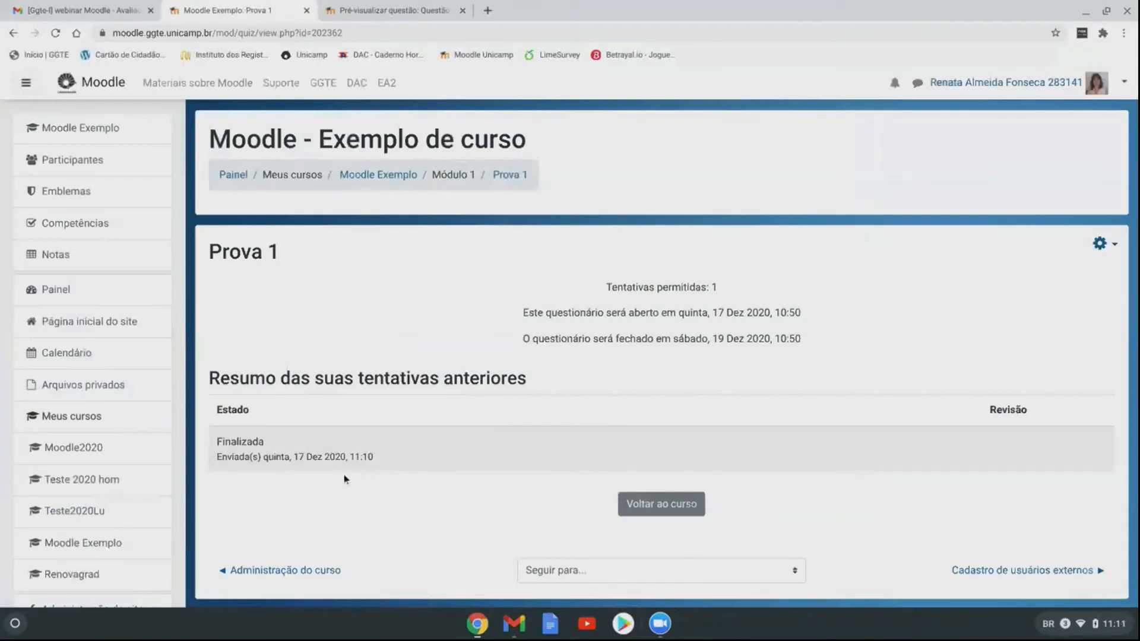
left_click(677, 510)
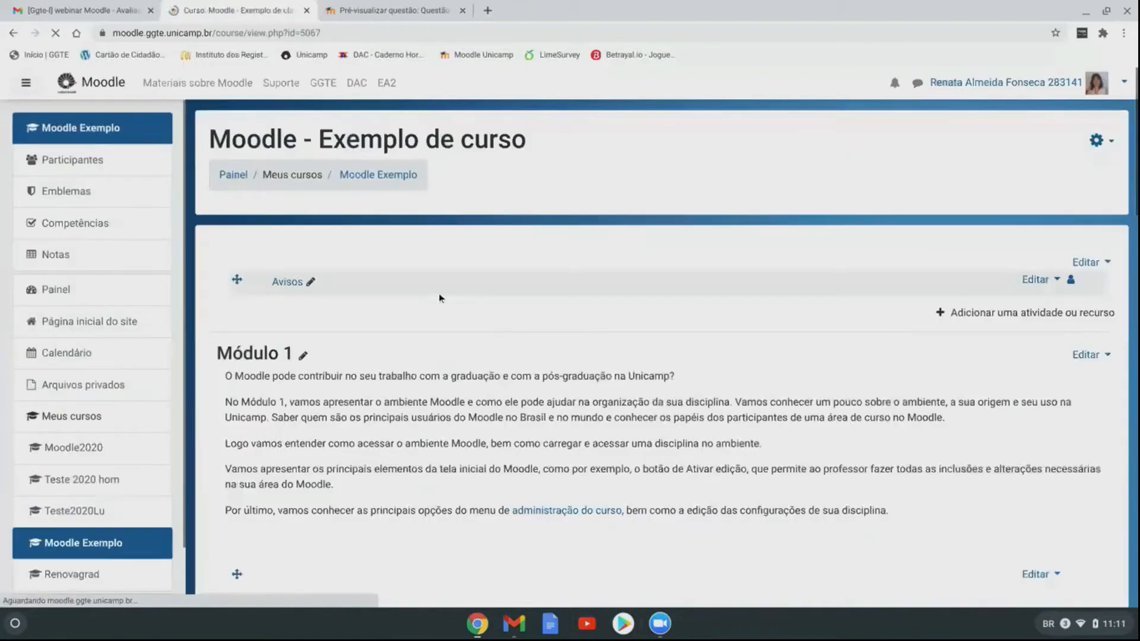
scroll(553, 434, "down", 7)
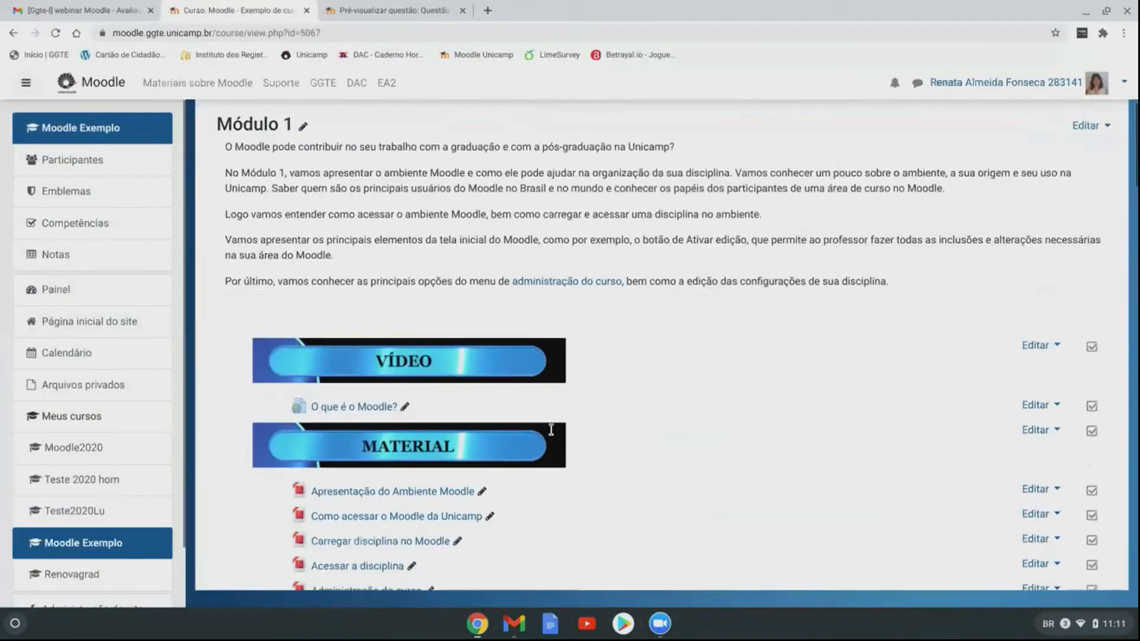
scroll(552, 434, "down", 1)
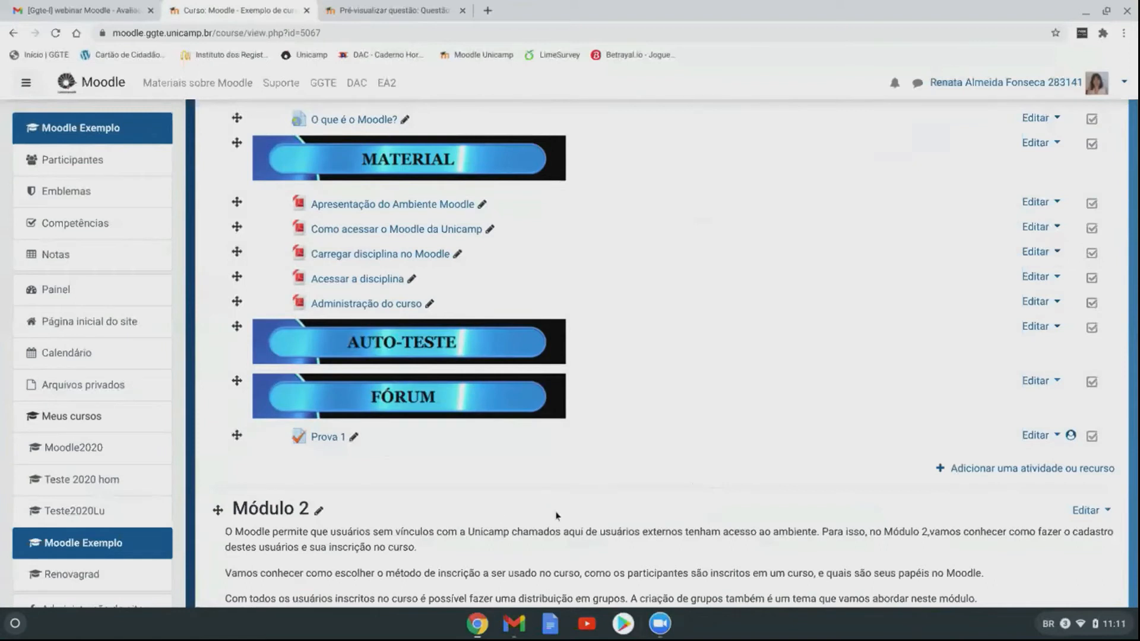
Step: In Participantes, swap the third participant's Coordenador role for Estudante and save
left_click(122, 159)
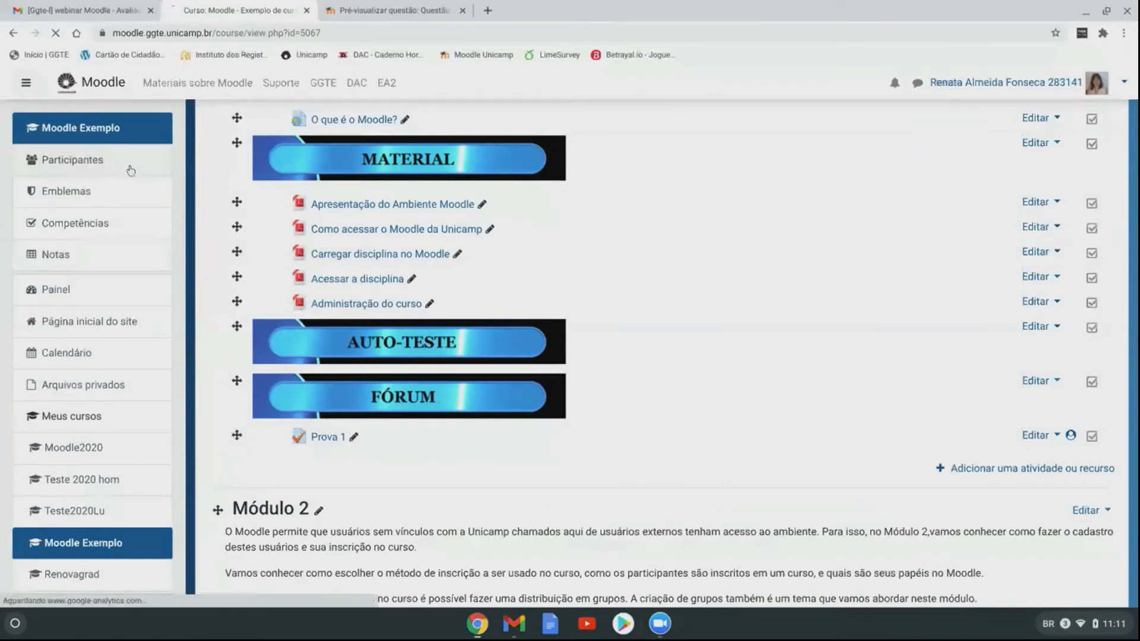
scroll(563, 255, "down", 2)
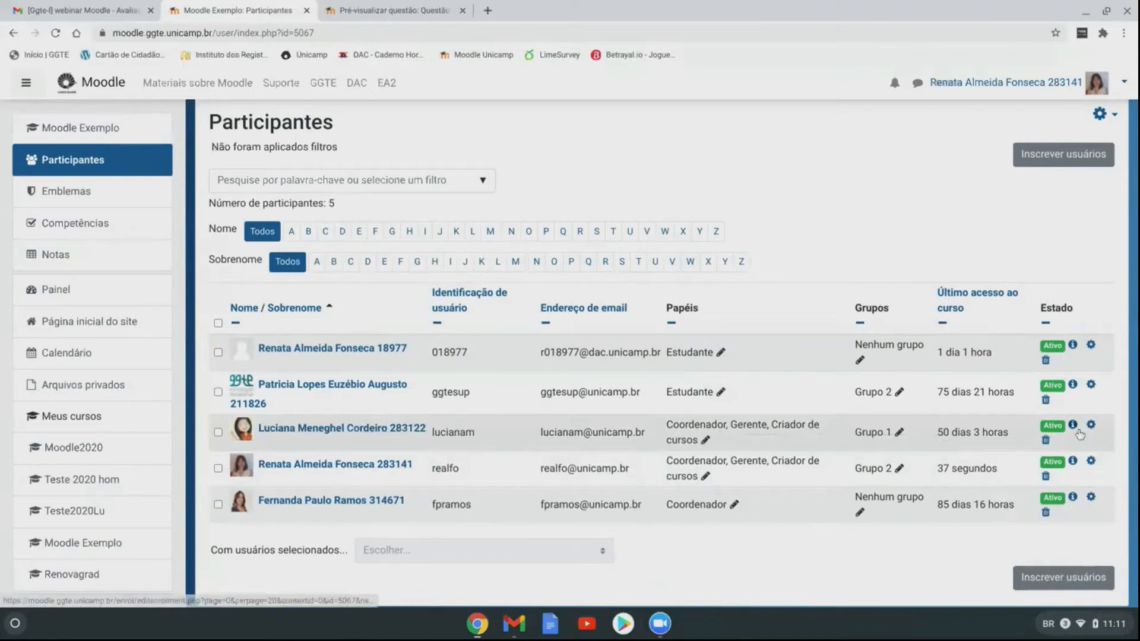
left_click(706, 441)
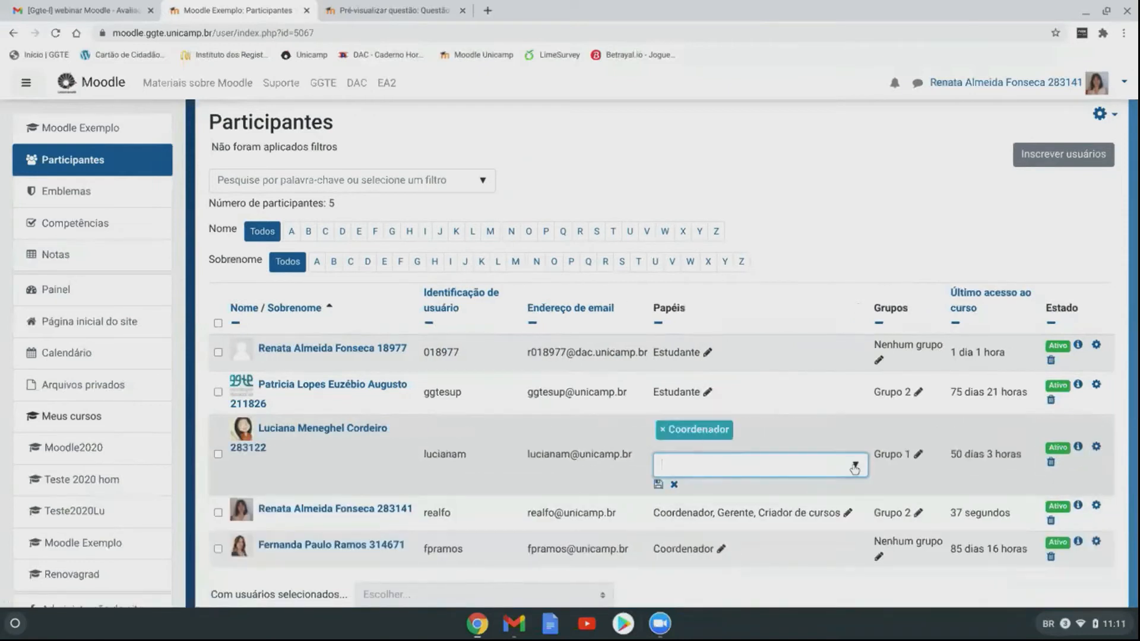
left_click(854, 466)
left_click(753, 511)
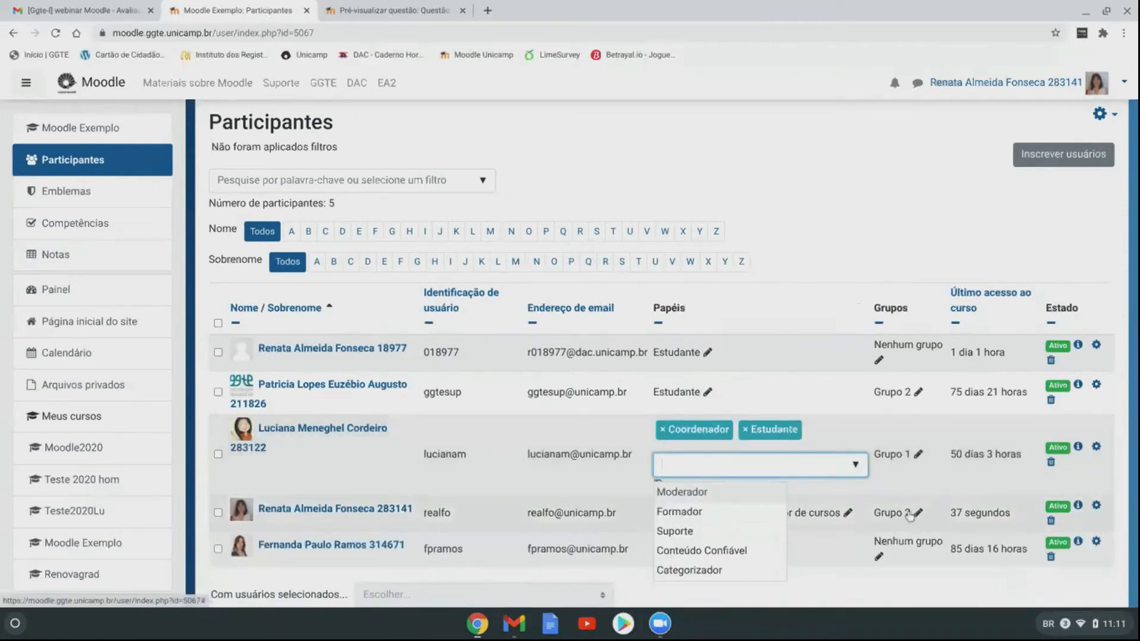
left_click(662, 431)
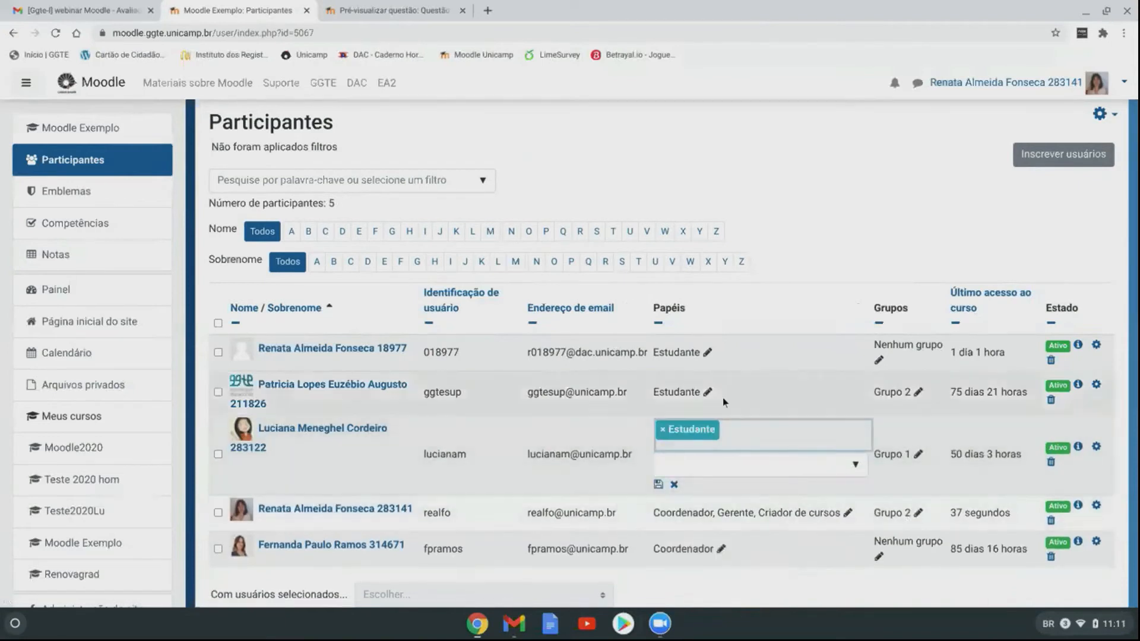
left_click(616, 473)
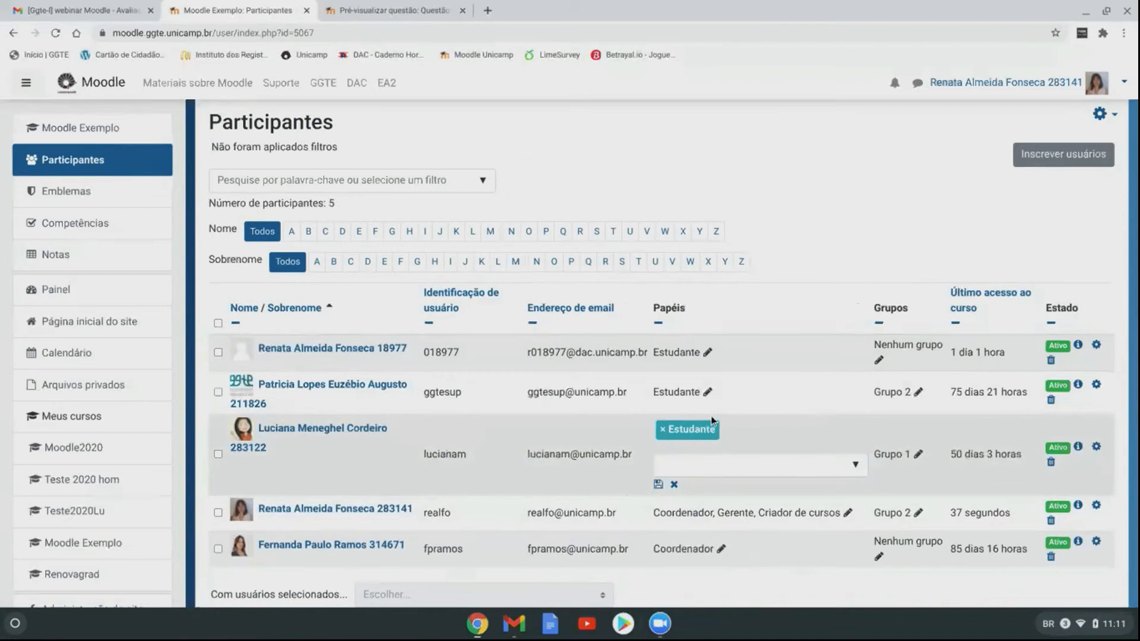
left_click(658, 484)
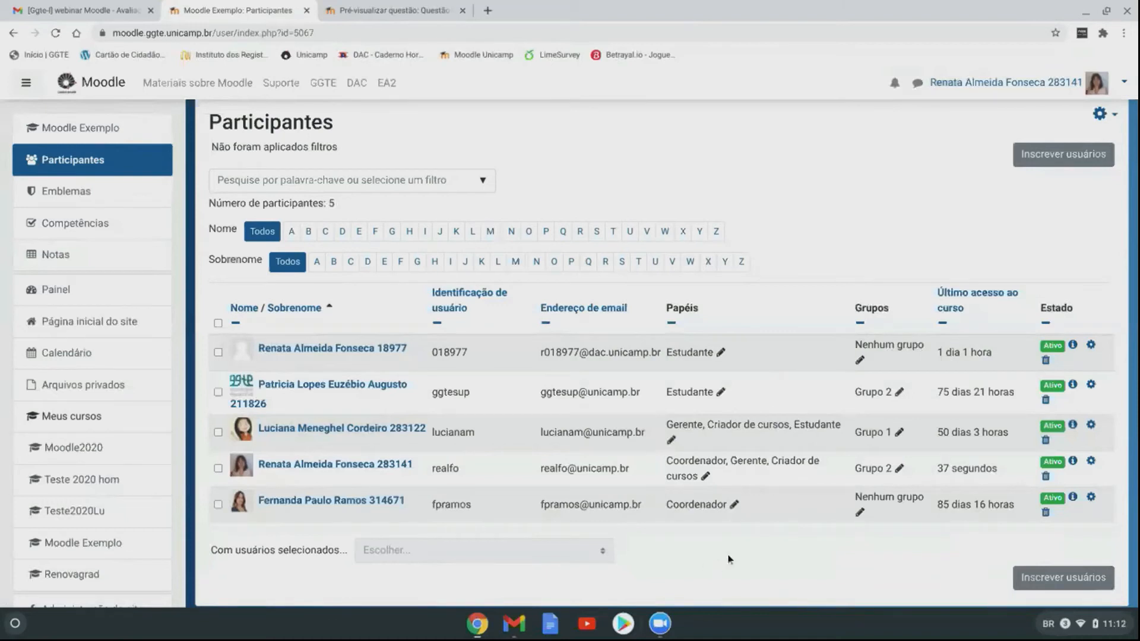
Step: Navigate back through the course page to the Participantes list
scroll(562, 333, "up", 2)
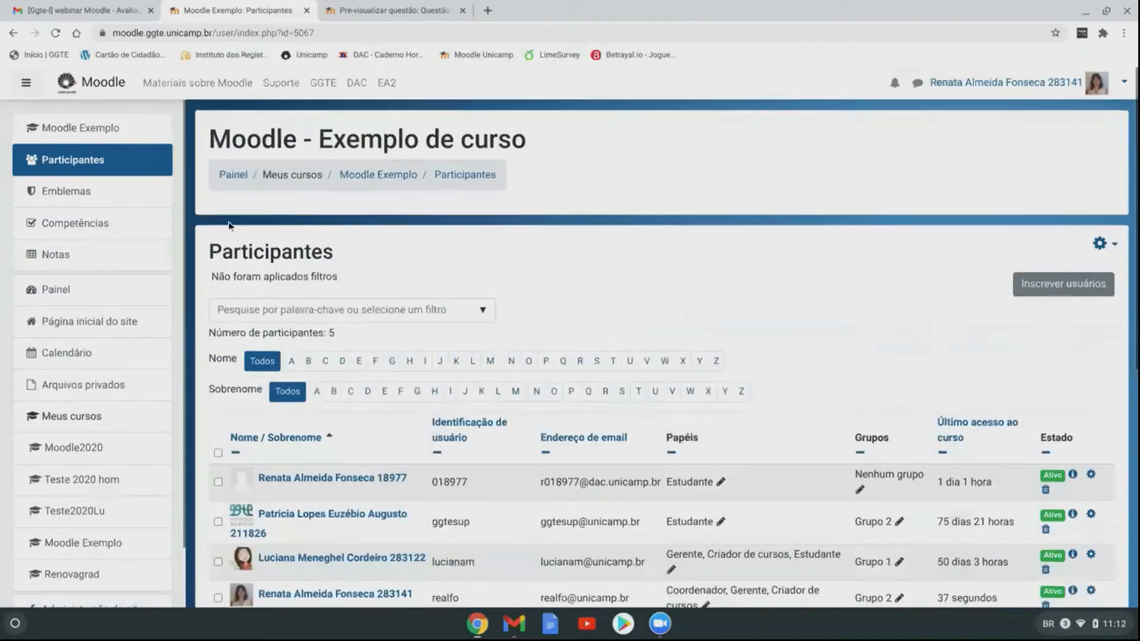
left_click(370, 179)
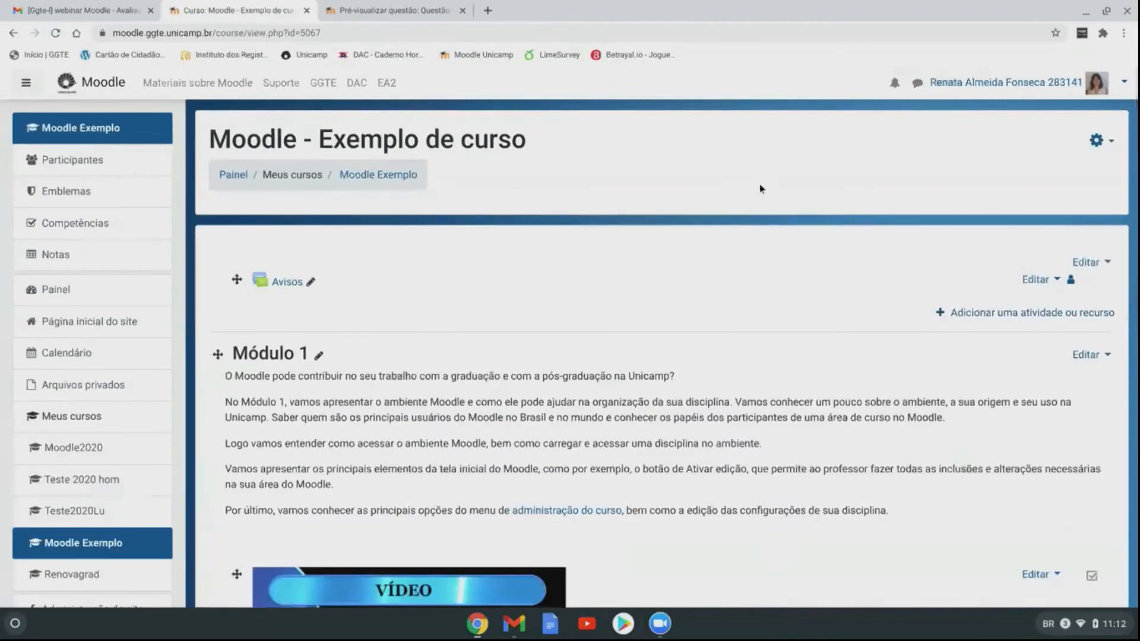
scroll(760, 184, "down", 1)
left_click(398, 10)
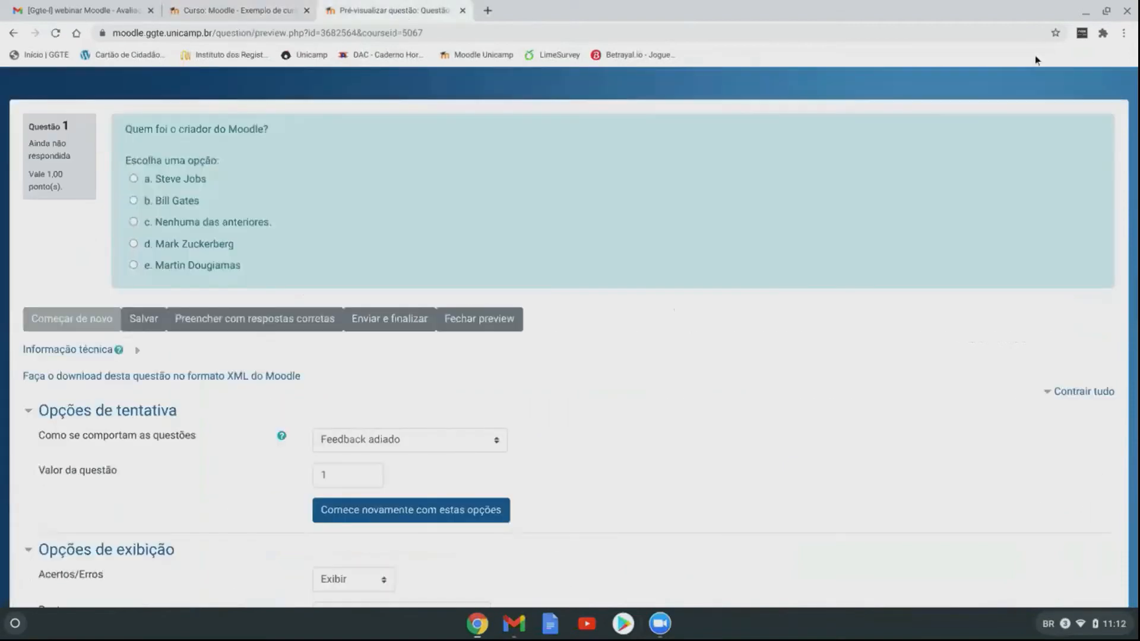
left_click(264, 12)
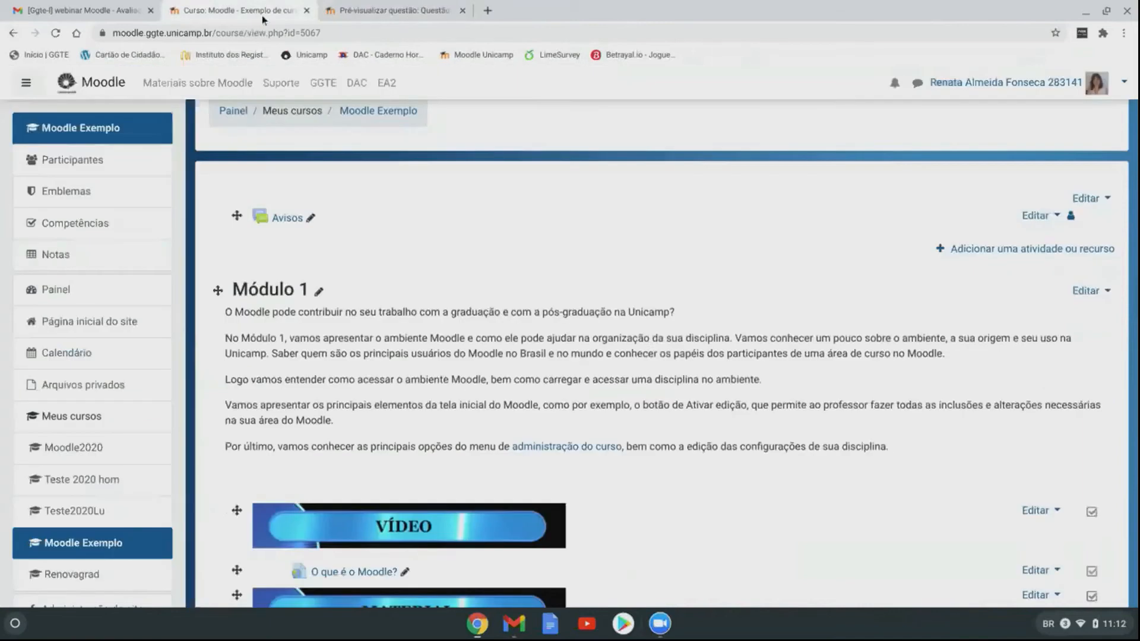
left_click(77, 160)
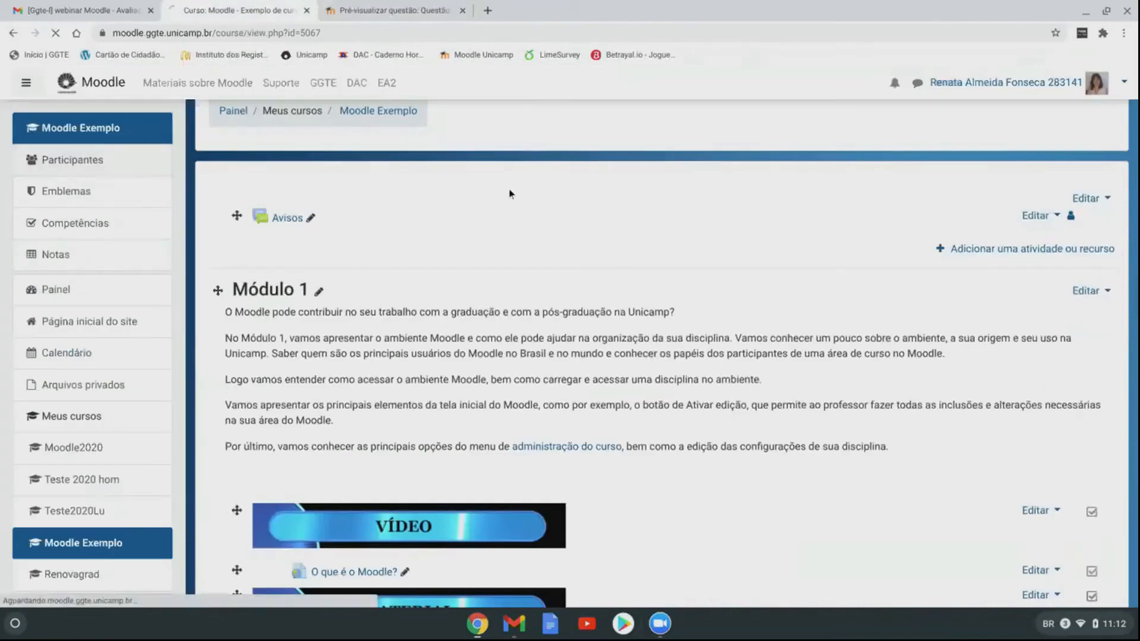
scroll(570, 331, "down", 2)
Step: Enrol a user, found by searching their ID, in the course as Estudante
left_click(1068, 180)
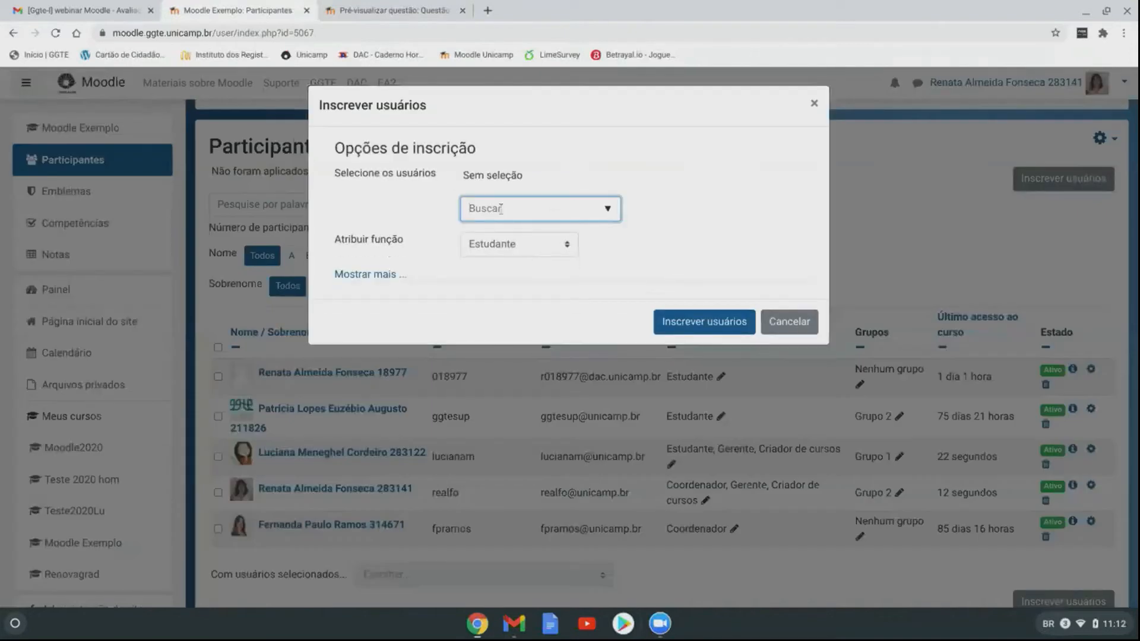
type("181579")
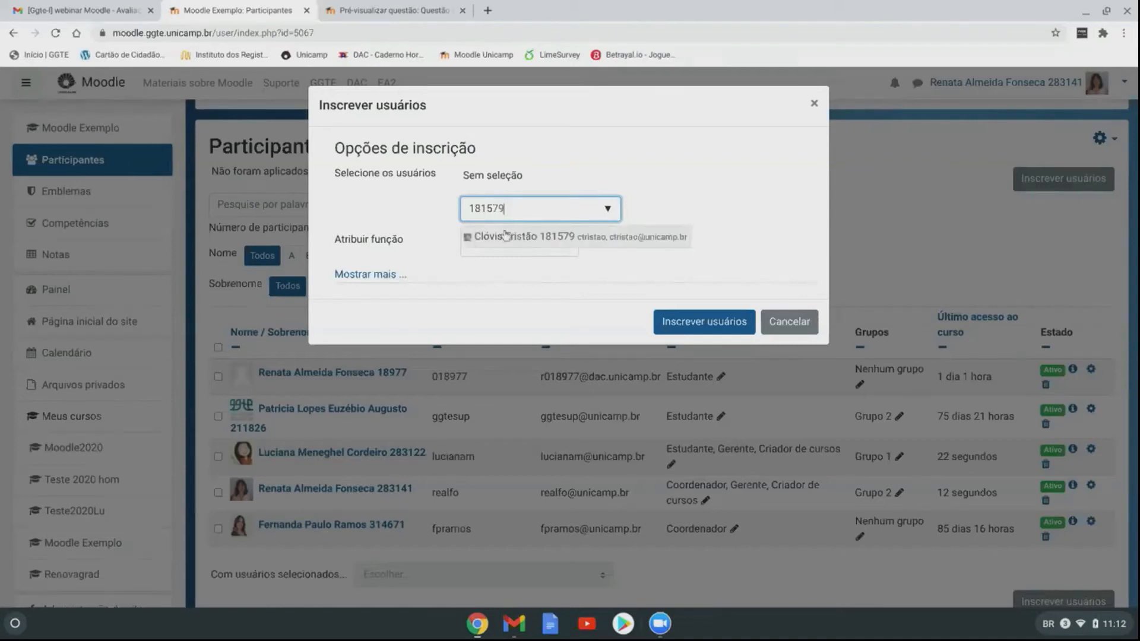
left_click(529, 238)
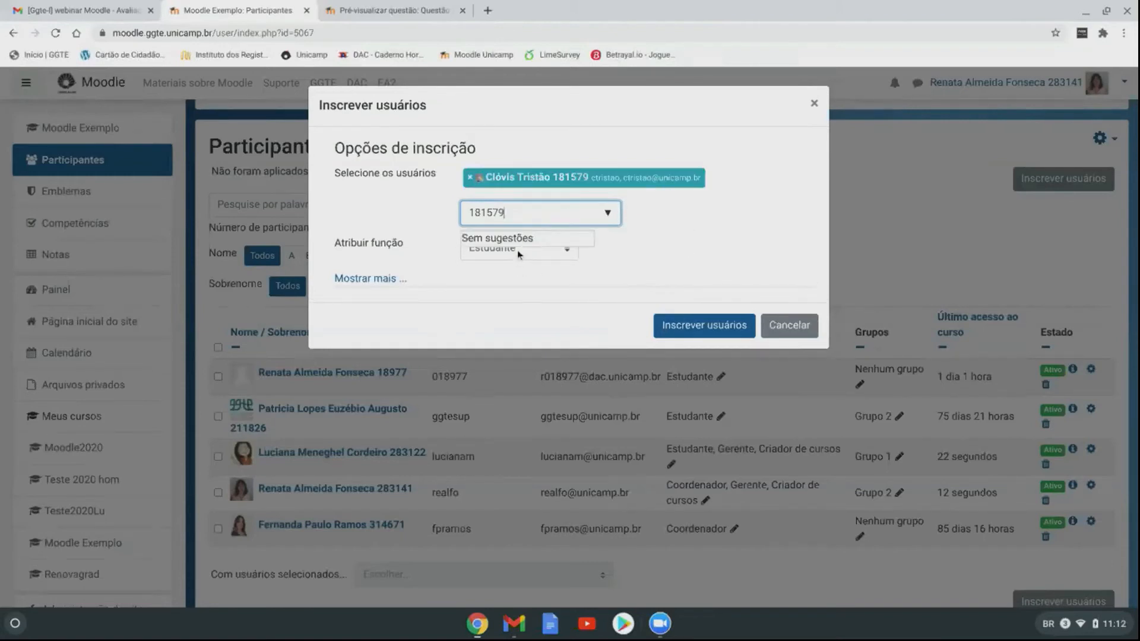
left_click(707, 335)
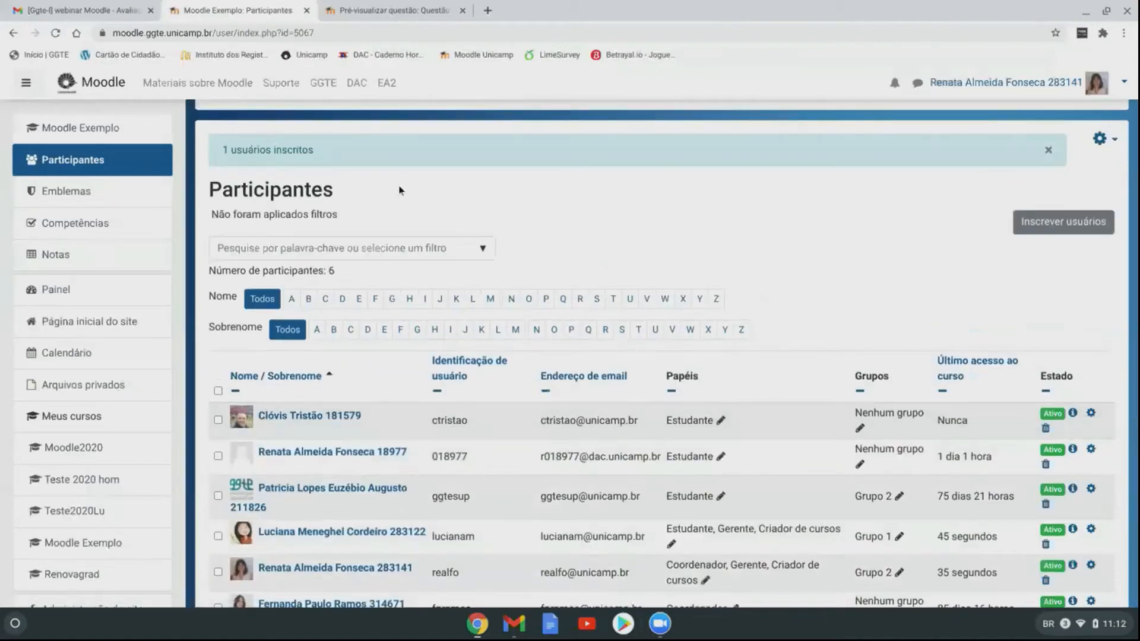
Step: Return to the Moodle Exemplo course page and choose Desativar edição from the gear menu
scroll(623, 299, "up", 1)
scroll(623, 299, "up", 3)
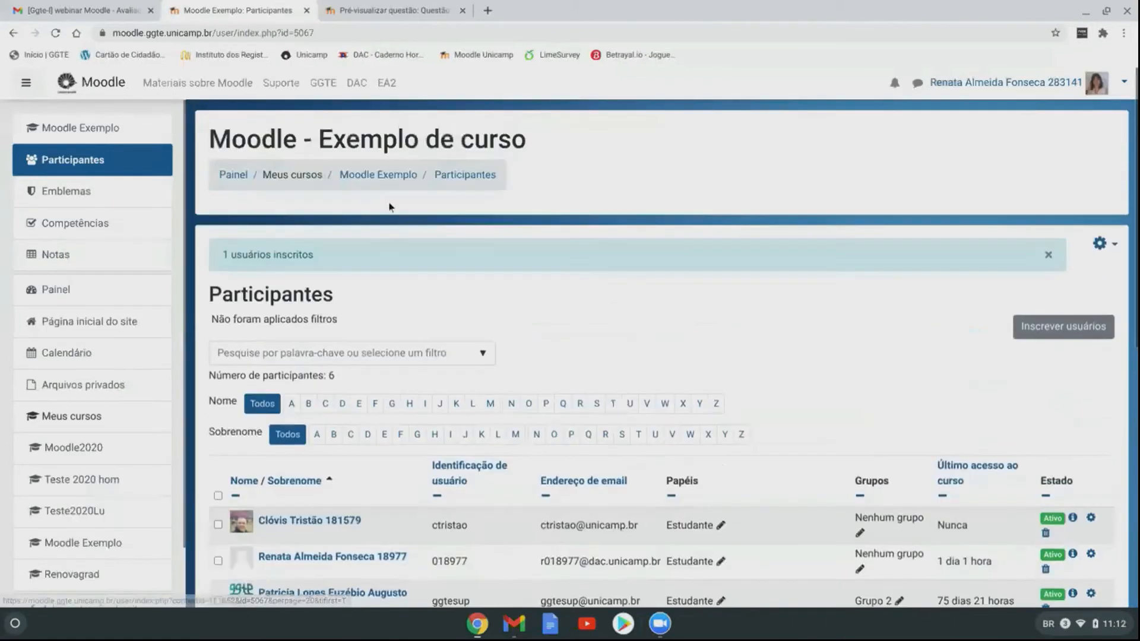
left_click(386, 176)
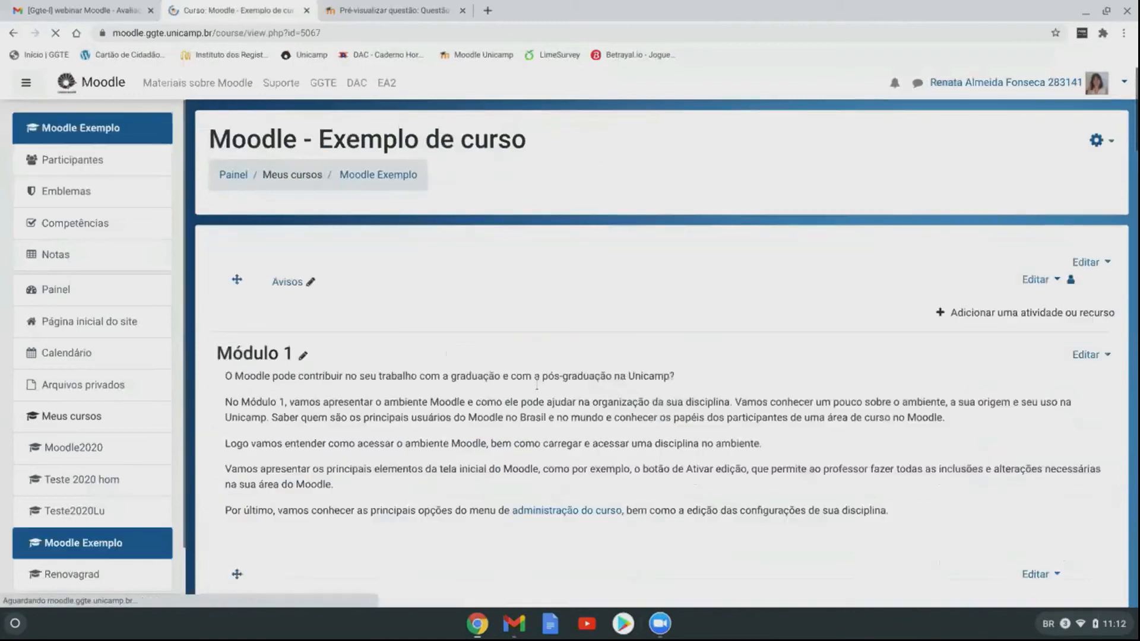
scroll(505, 240, "down", 1)
scroll(505, 240, "down", 7)
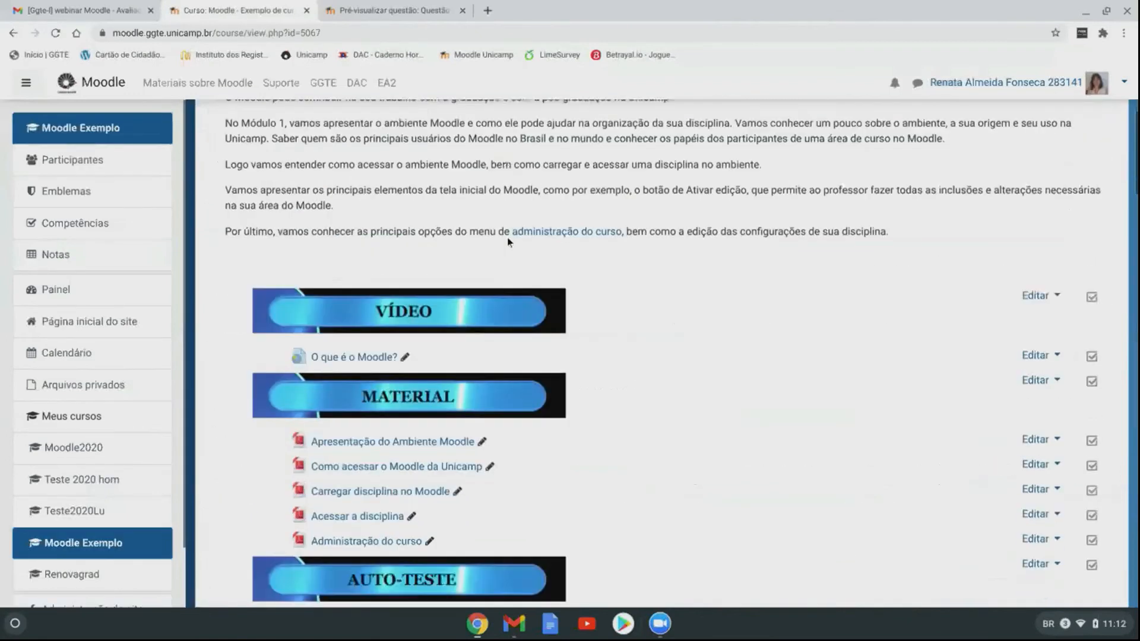
scroll(811, 425, "up", 8)
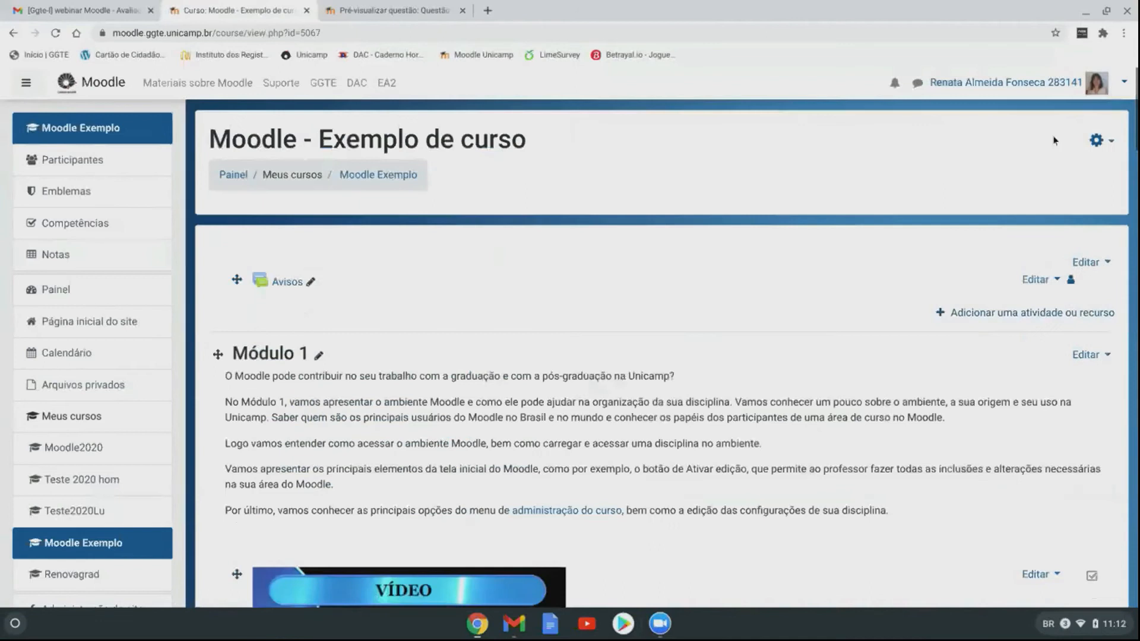
left_click(1097, 141)
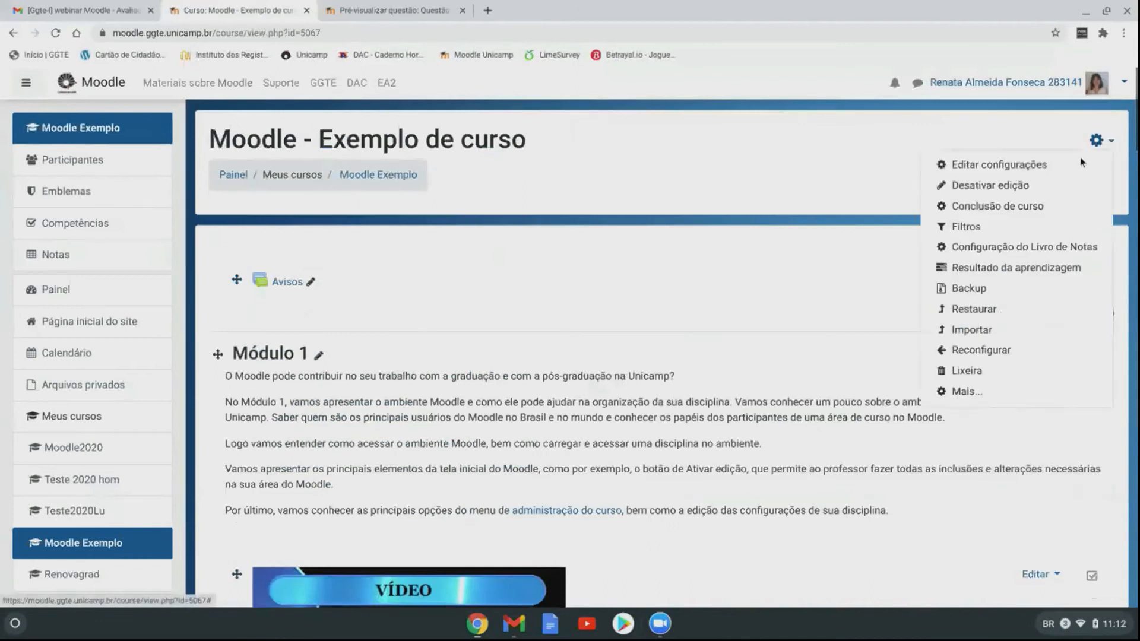
left_click(991, 185)
scroll(693, 208, "down", 7)
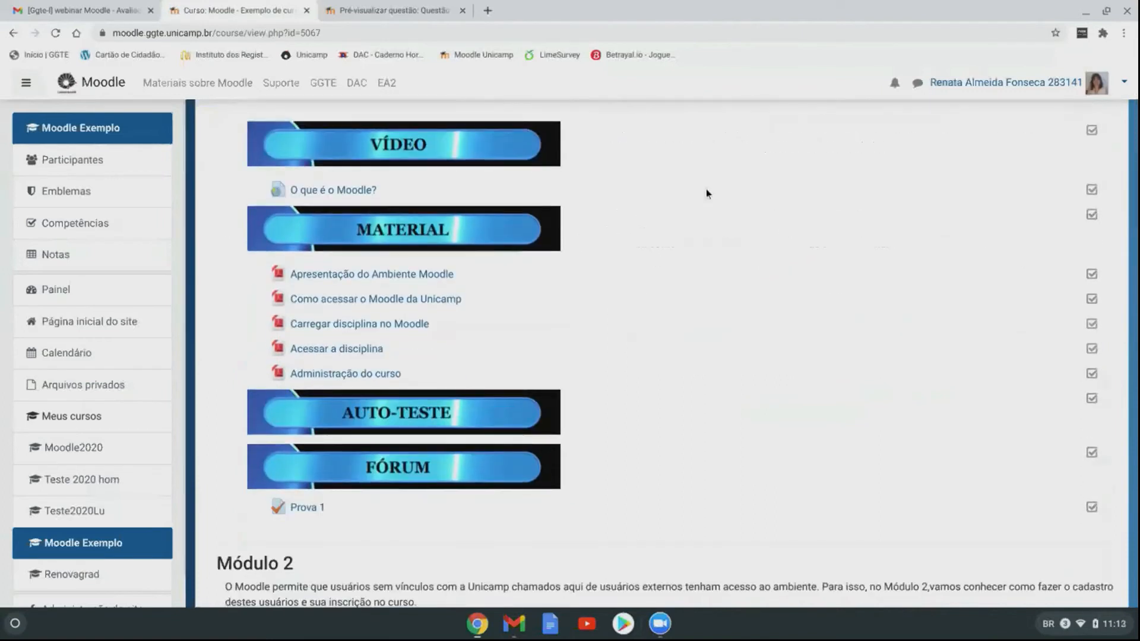
scroll(706, 194, "up", 7)
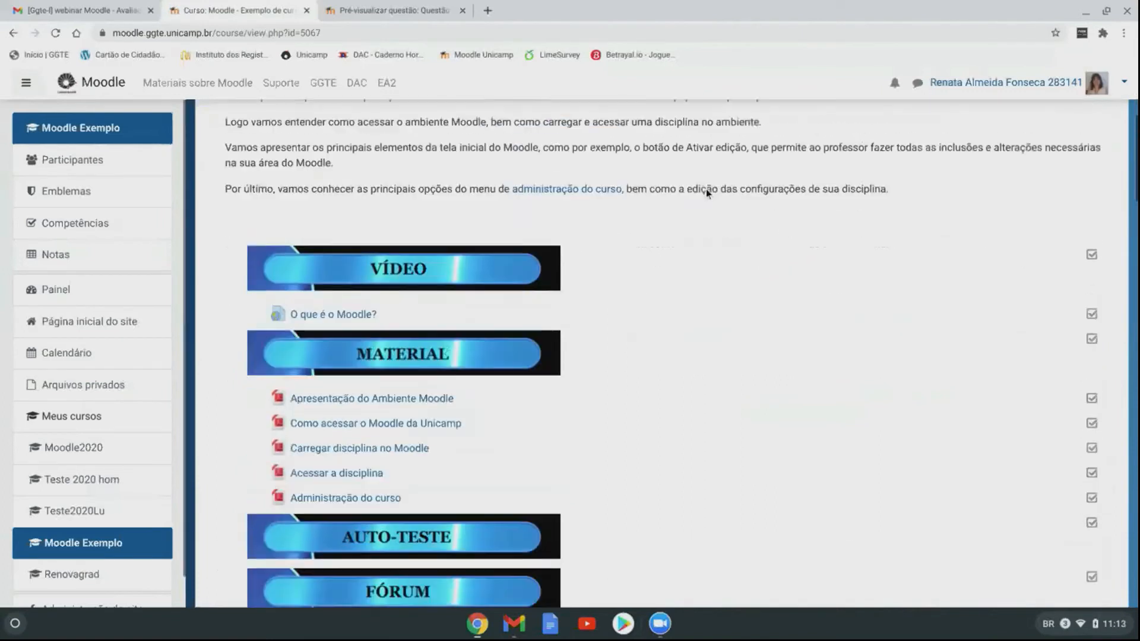
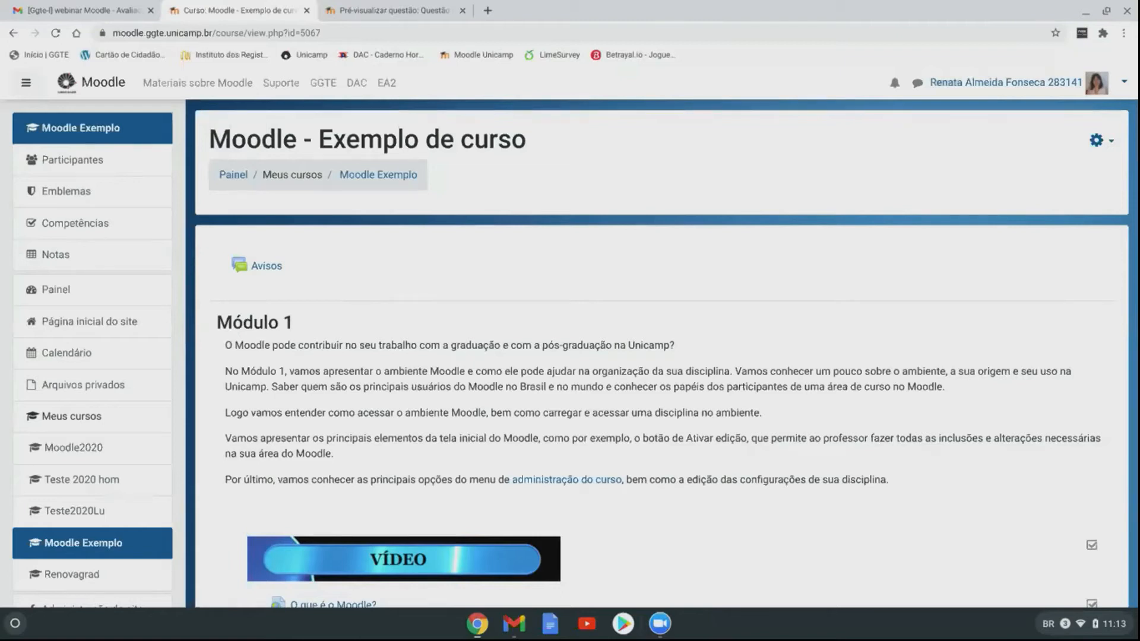
Step: Glance at the user menu, then close the Questão 05 preview tab to reveal the course page
left_click(1025, 84)
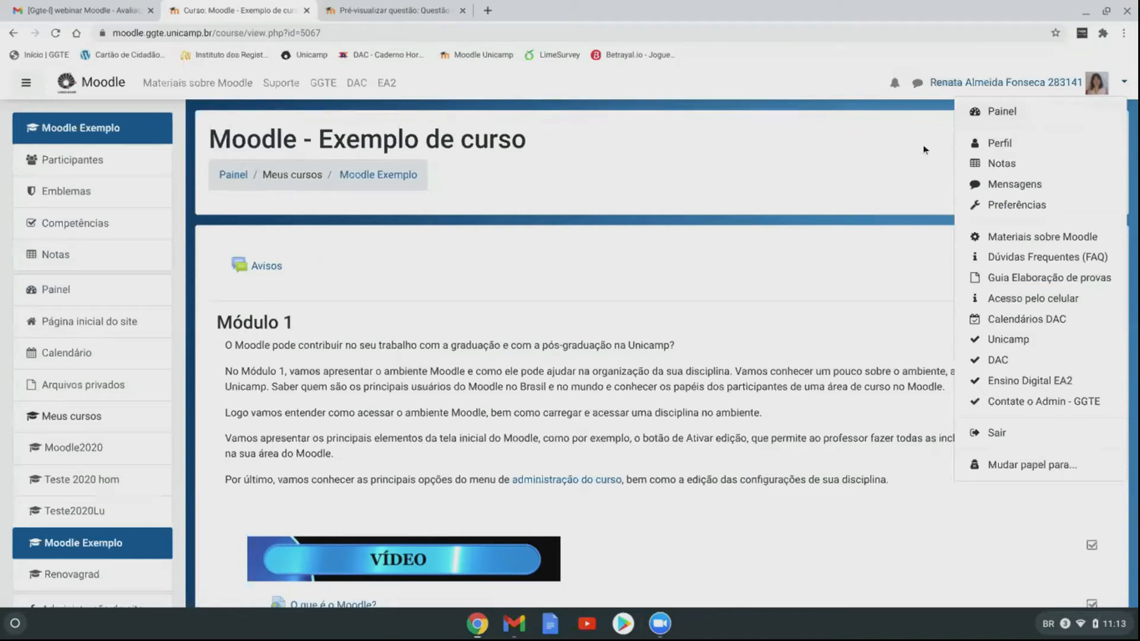
left_click(1050, 89)
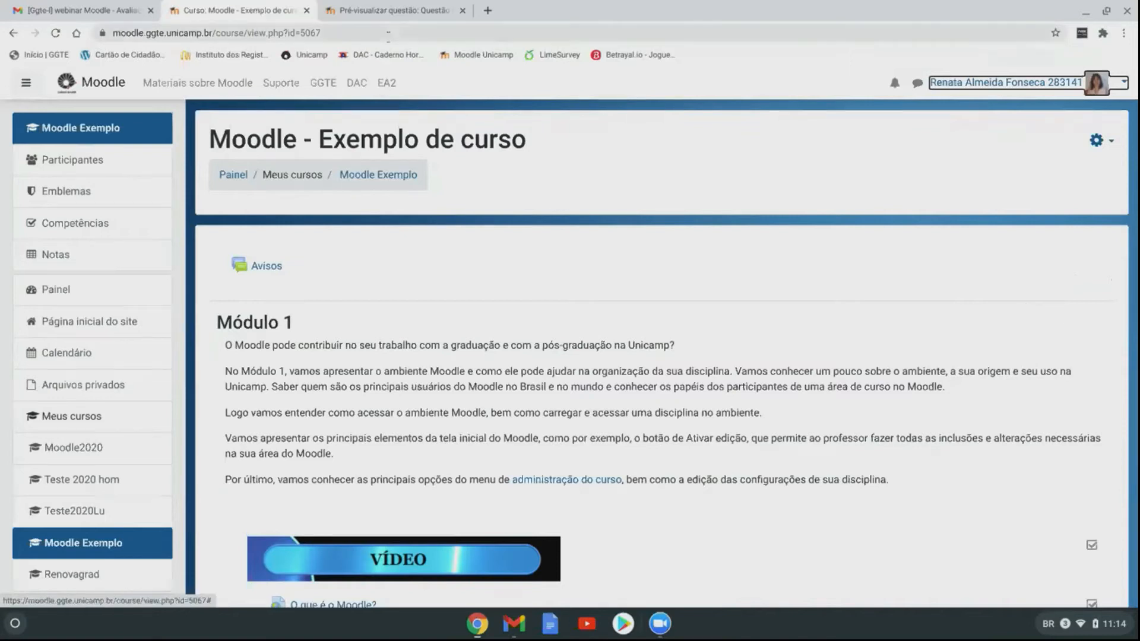
left_click(389, 12)
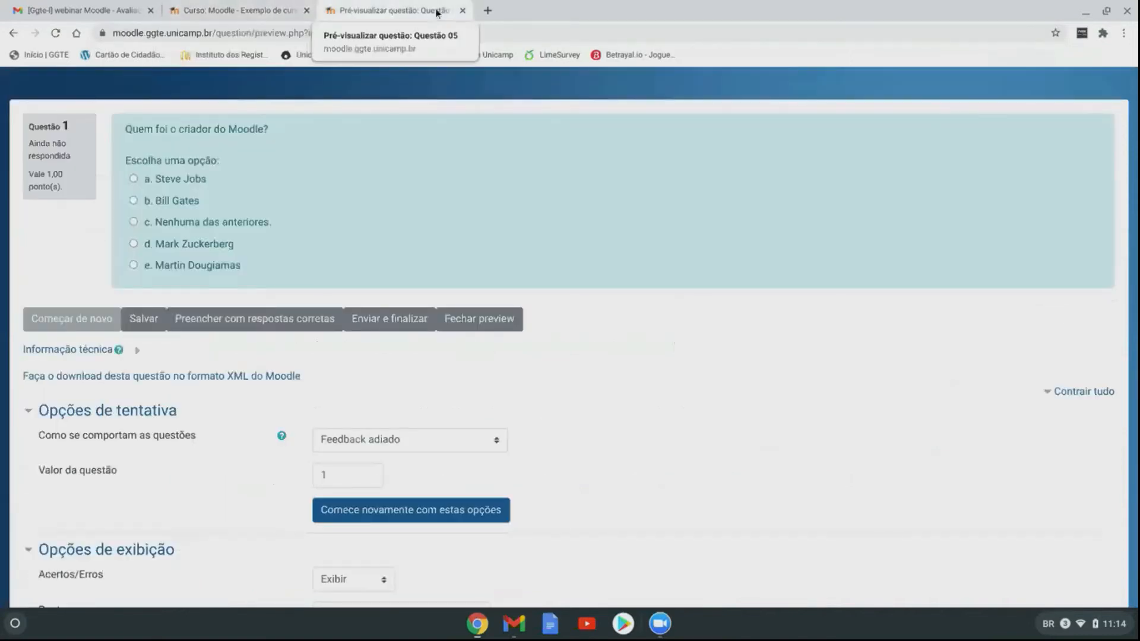
left_click(463, 11)
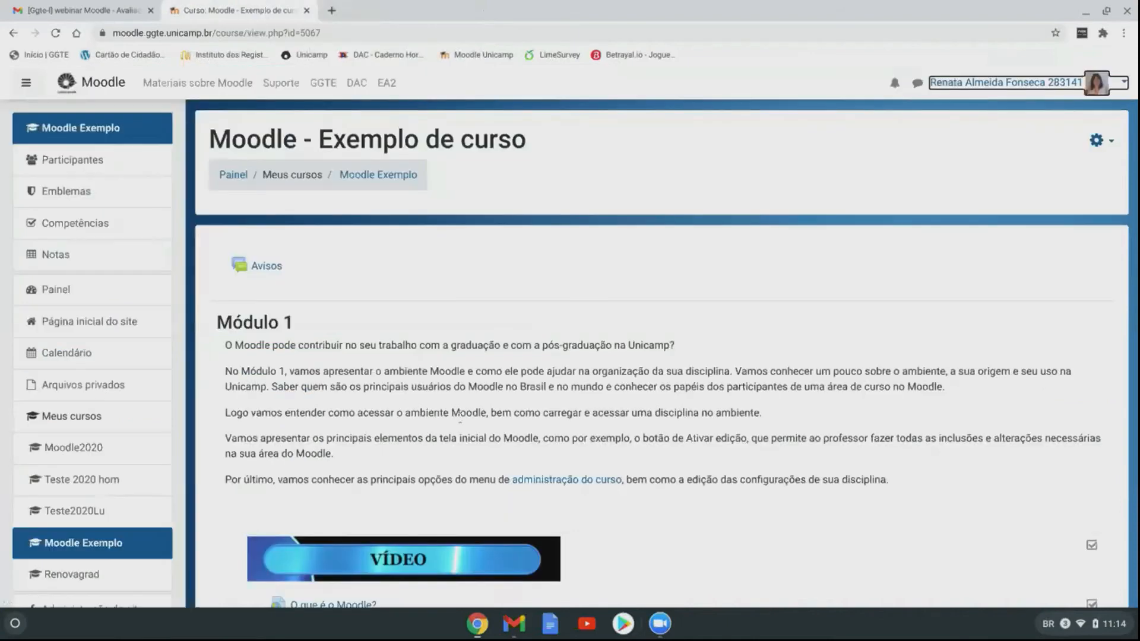
scroll(459, 416, "down", 7)
Step: Open Prova 1's 'Tentativas: 1' attempts report, showing the student's in-progress attempt
left_click(308, 503)
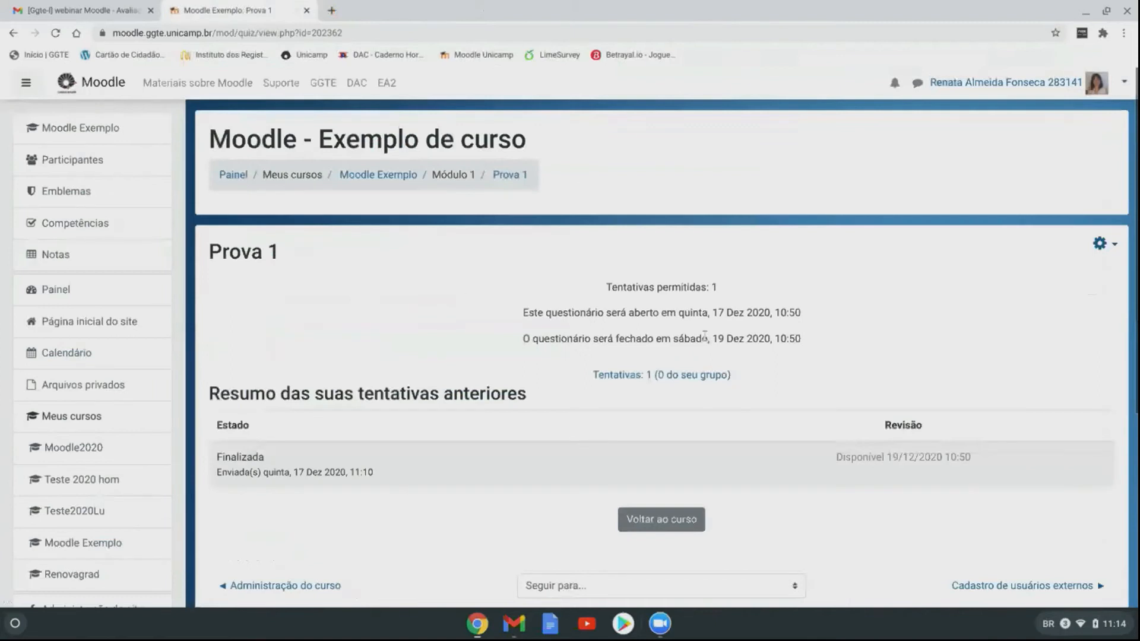
scroll(476, 293, "down", 2)
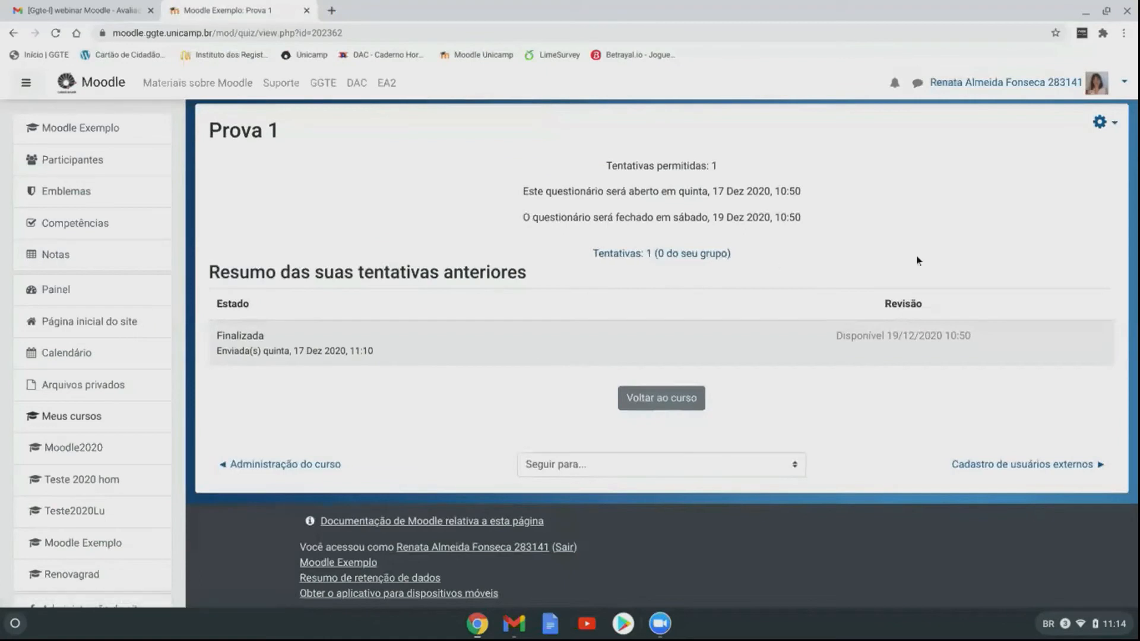
left_click(630, 254)
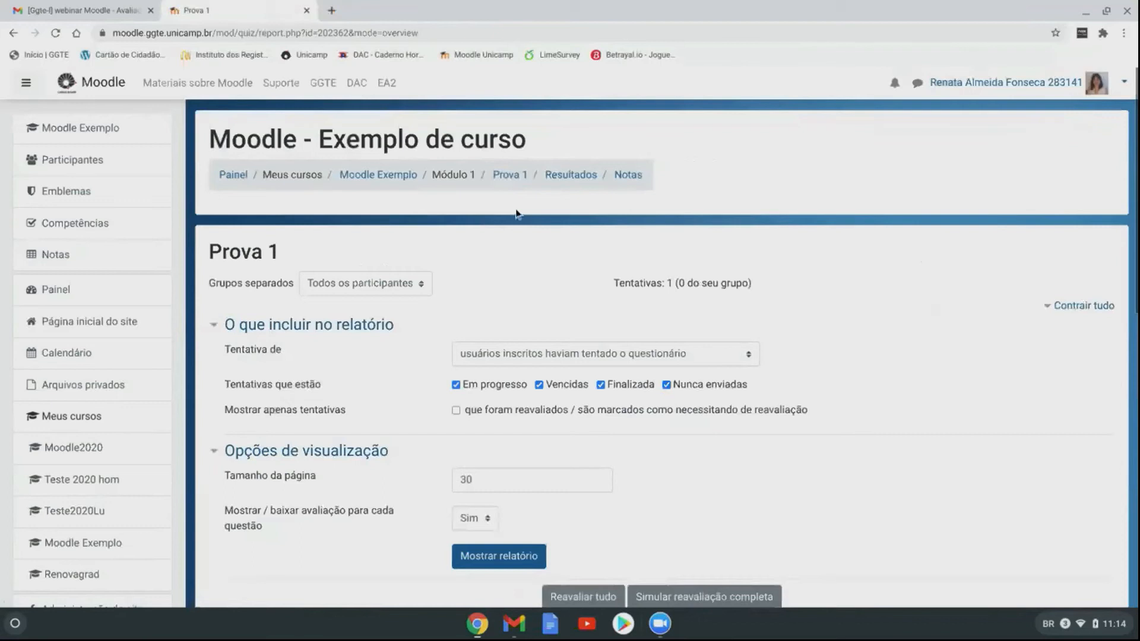
scroll(514, 243, "down", 6)
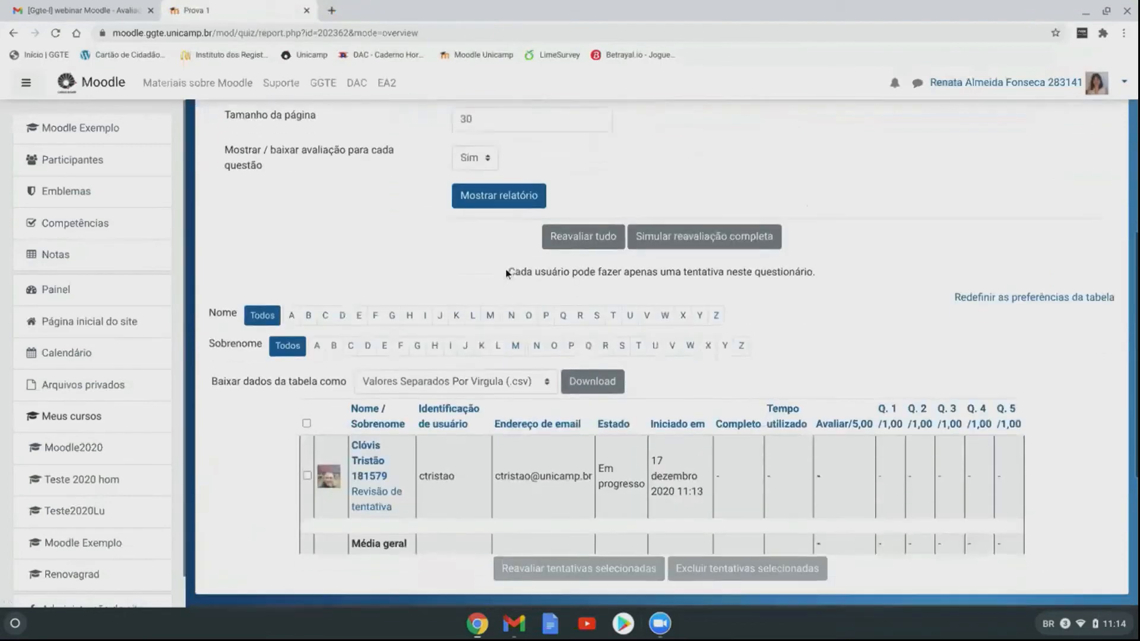
scroll(506, 274, "down", 1)
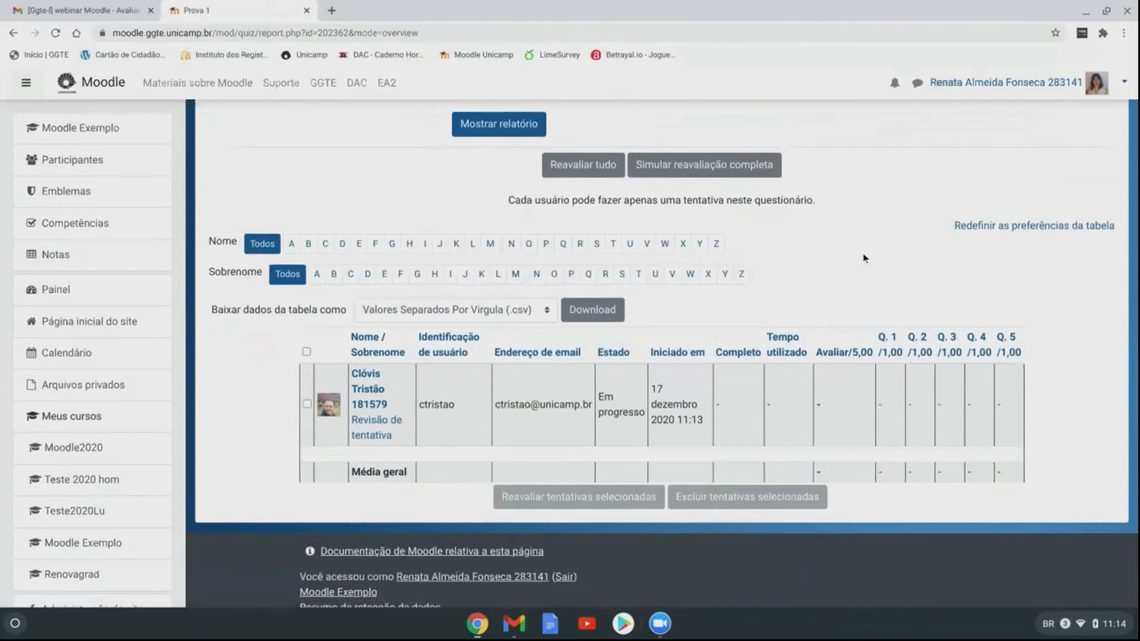
scroll(864, 253, "down", 3)
scroll(868, 255, "up", 4)
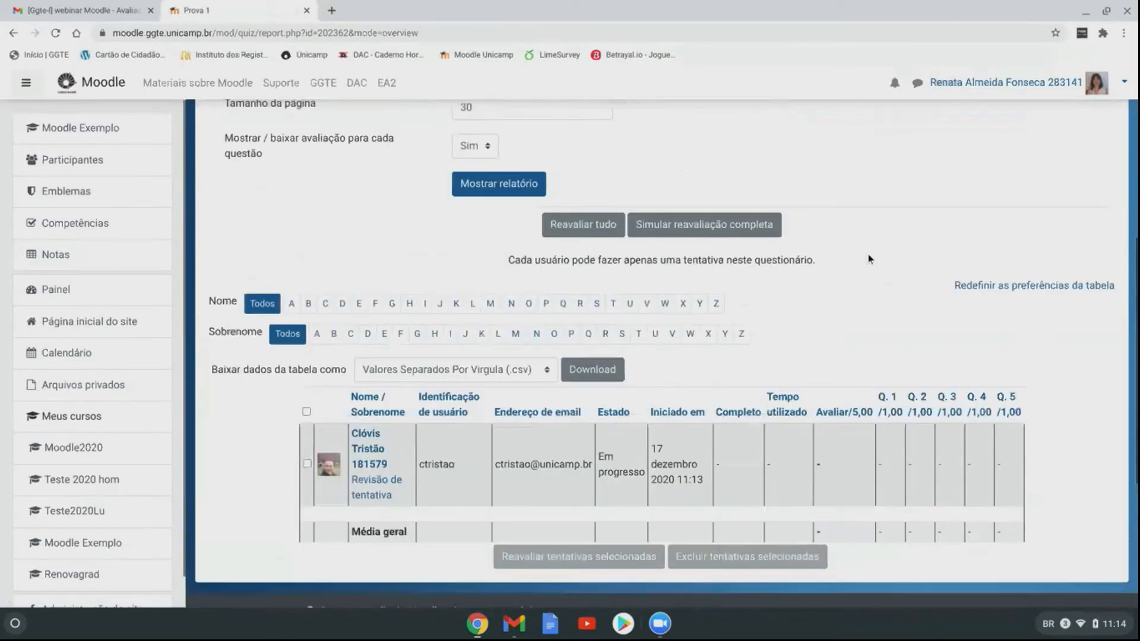
scroll(869, 254, "up", 6)
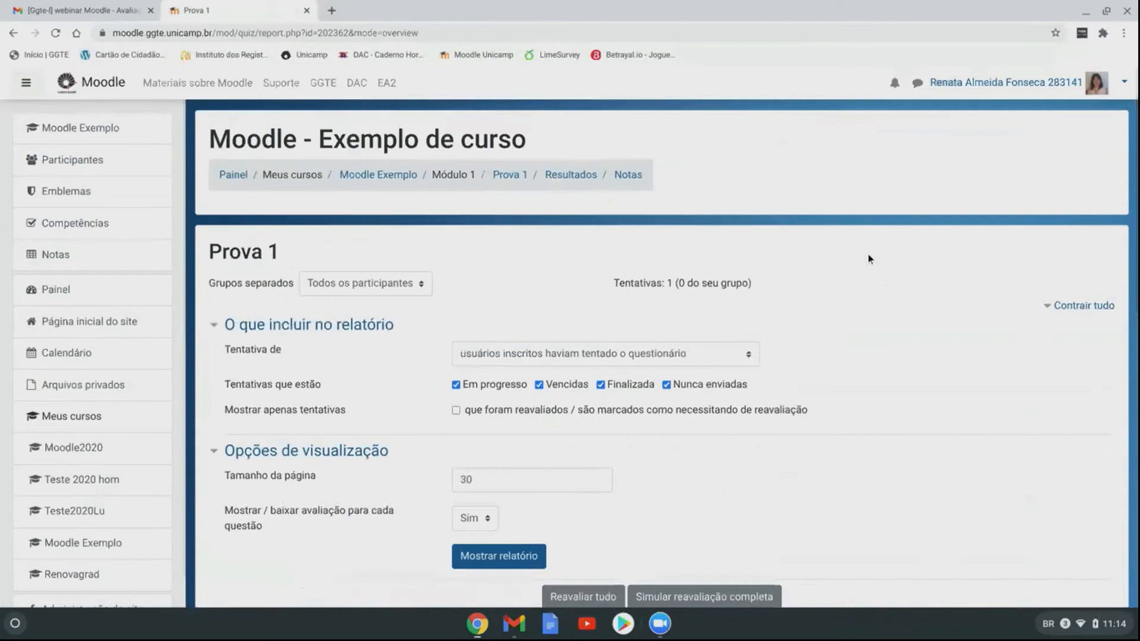
Step: Check the Grupos separados filter, keeping the report on all participants
left_click(423, 284)
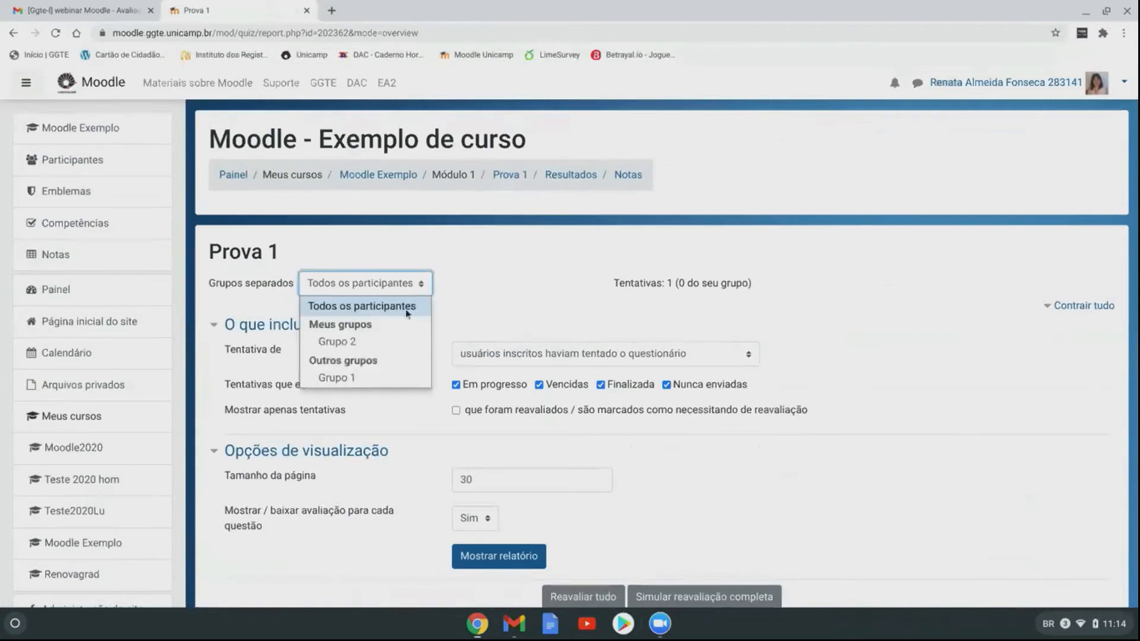
left_click(407, 314)
left_click(426, 289)
left_click(425, 290)
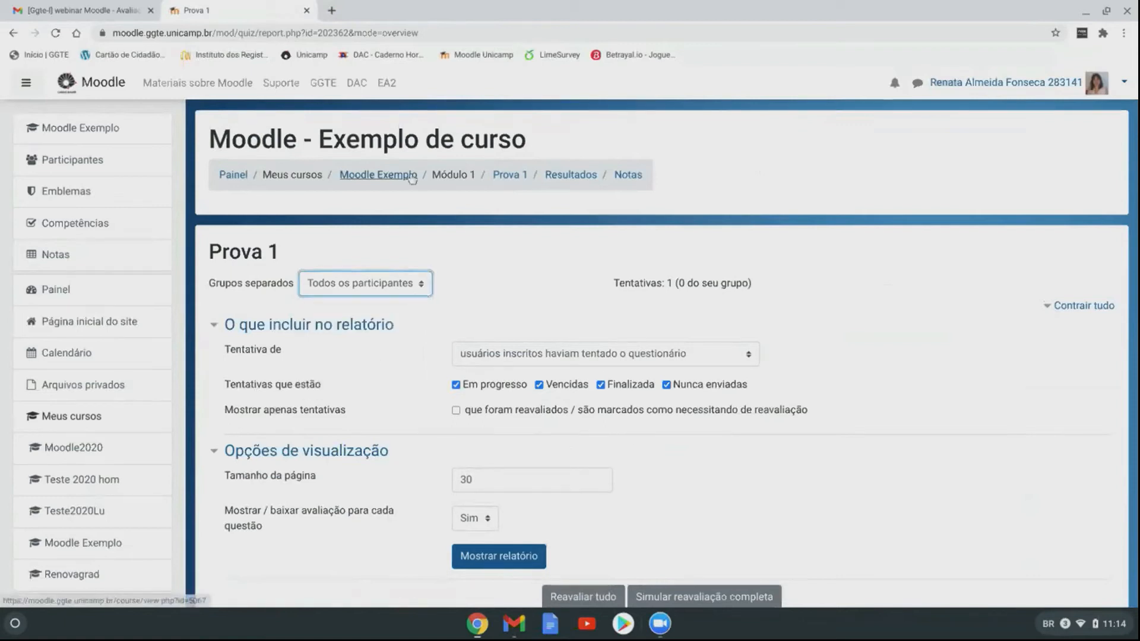
Step: Reopen Prova 1's attempts report from the course page, now showing Q.1 and Q.2 needing grading
left_click(378, 176)
scroll(305, 356, "down", 8)
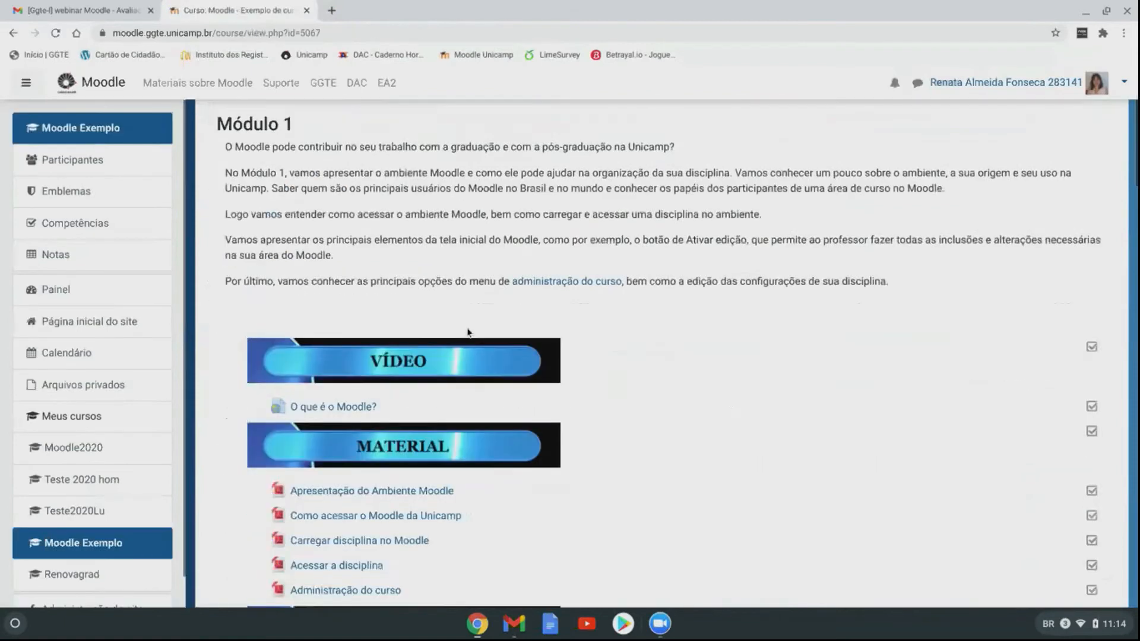
left_click(304, 421)
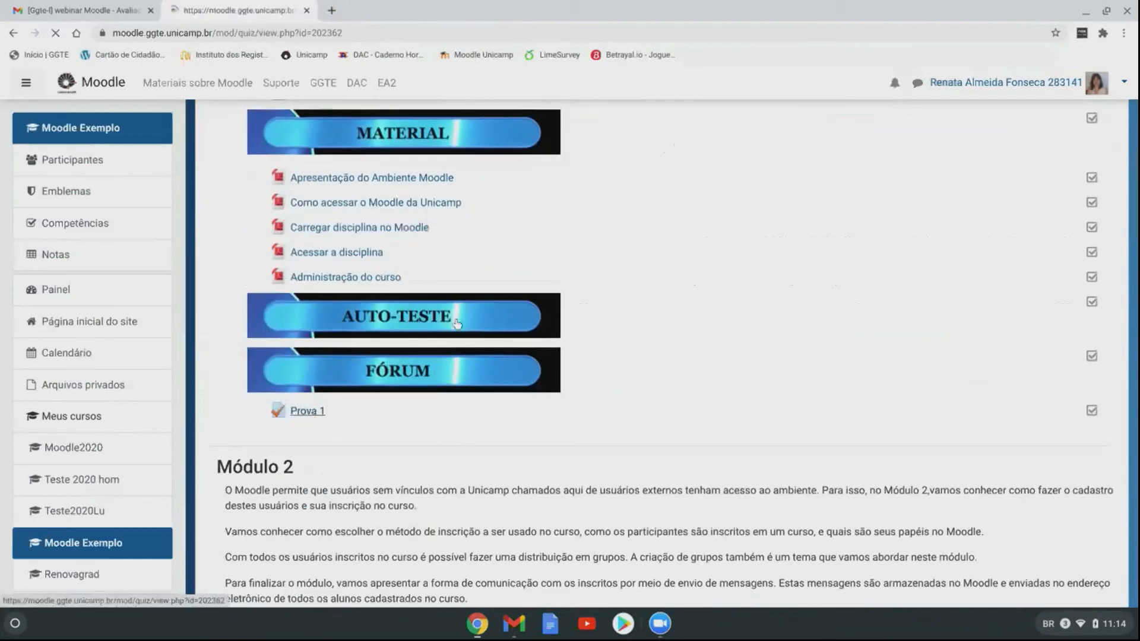
left_click(634, 379)
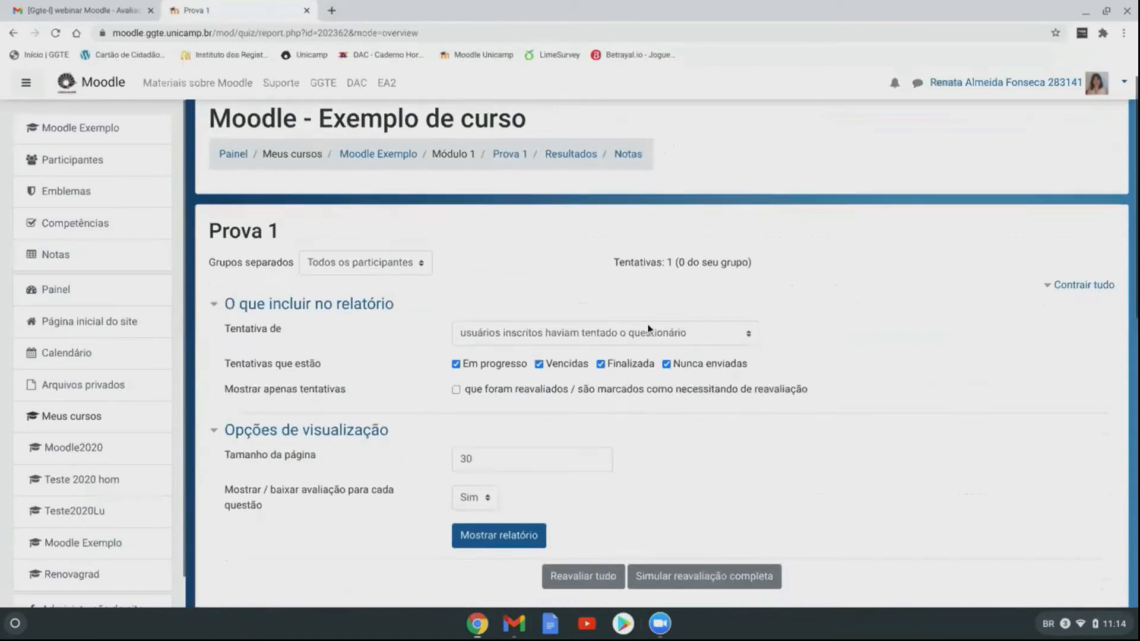
scroll(653, 288, "down", 3)
scroll(654, 283, "down", 4)
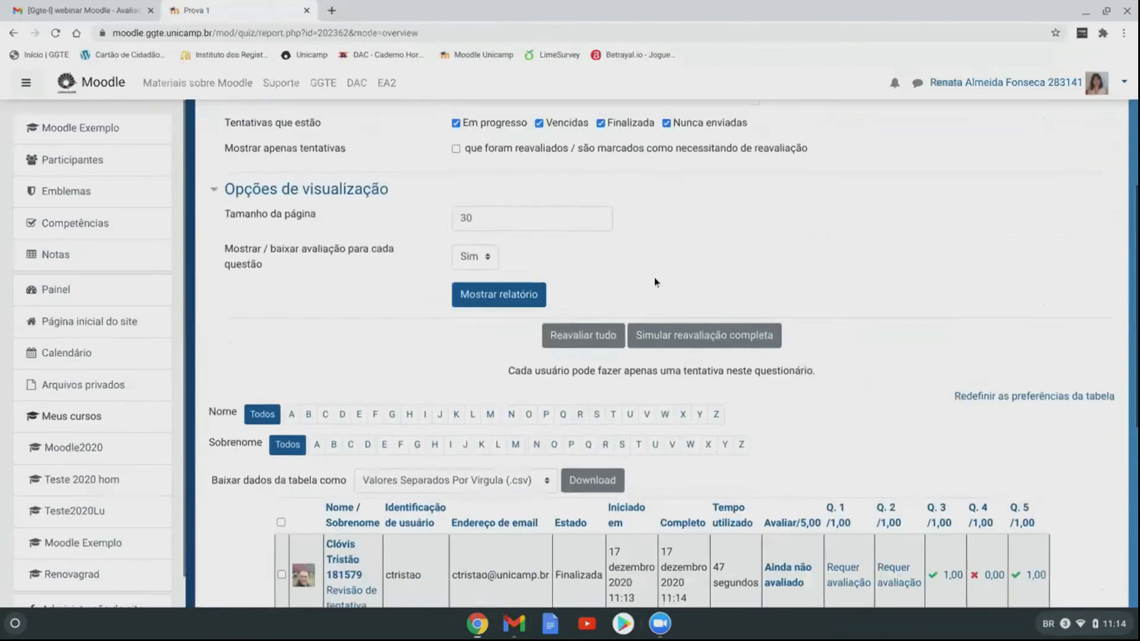
scroll(654, 277, "down", 1)
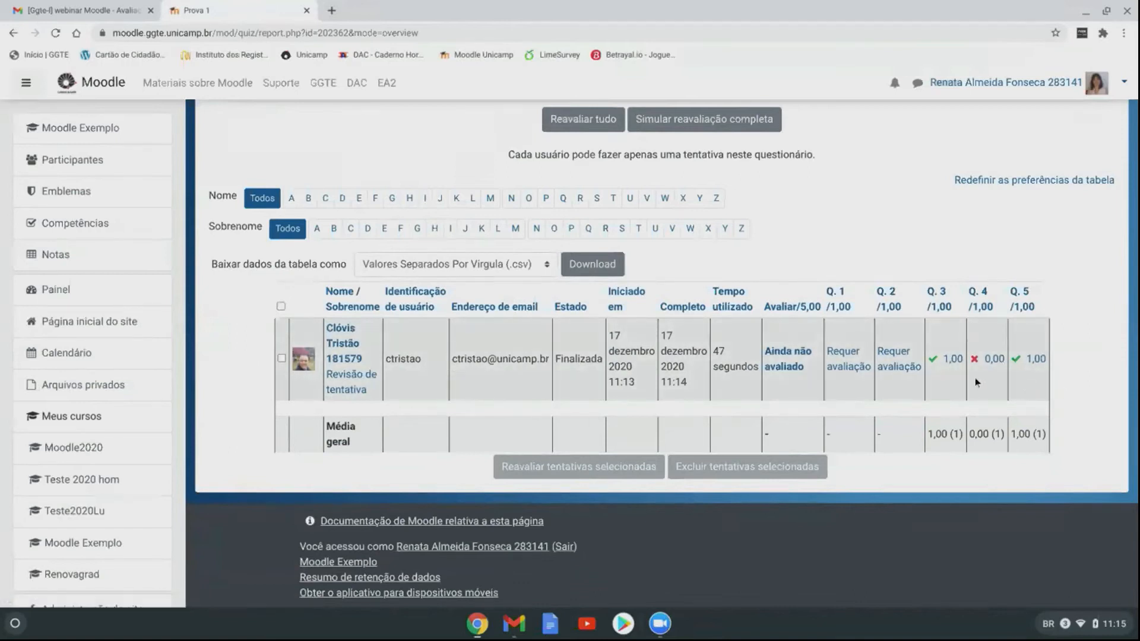
Step: Open the student's Q.2 answer marked 'Requer avaliação' and read through it
left_click(900, 368)
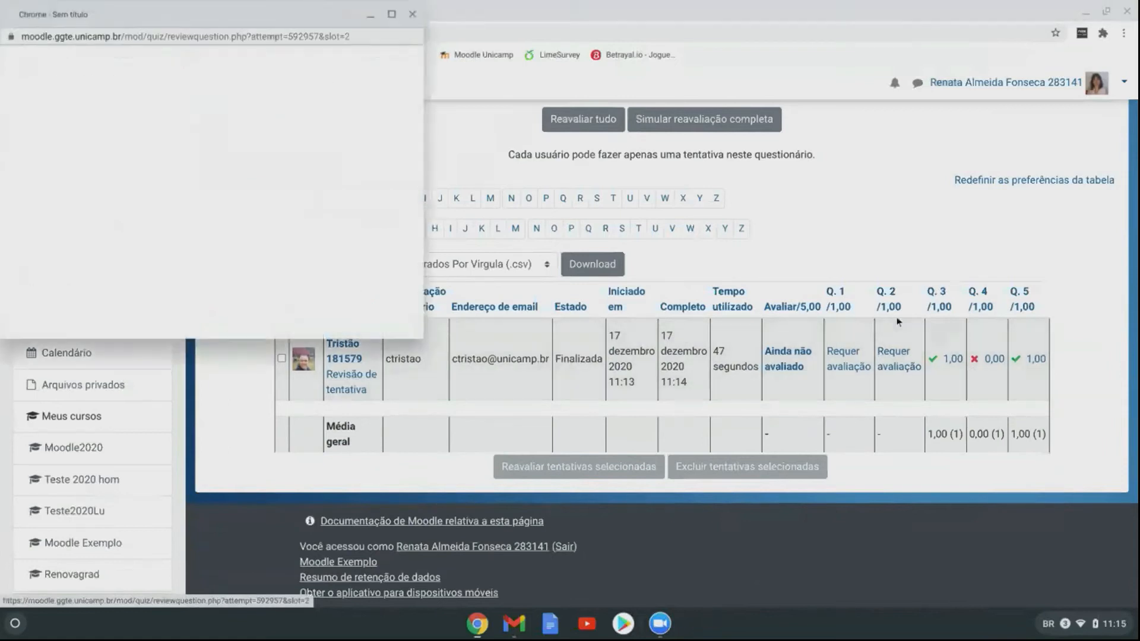
scroll(164, 144, "down", 5)
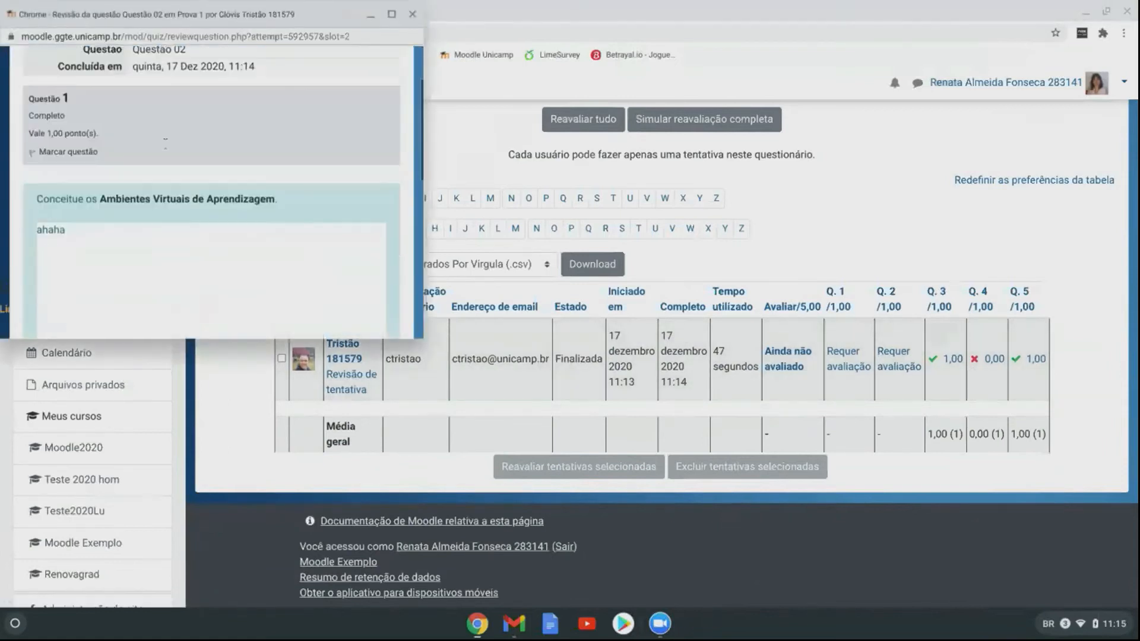
scroll(169, 149, "down", 5)
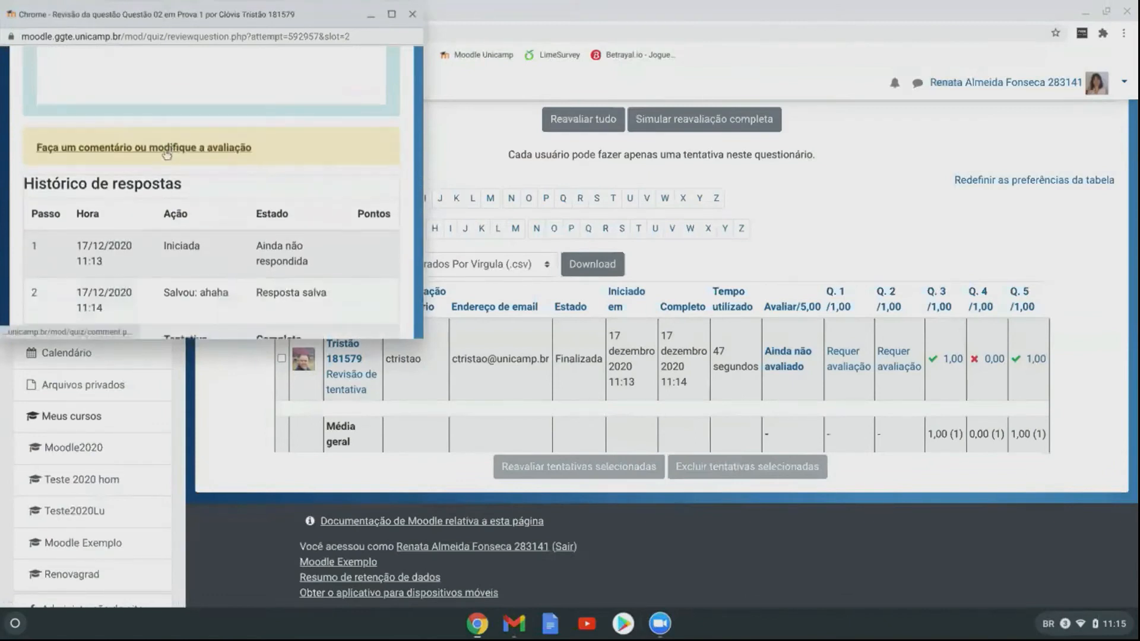
scroll(178, 160, "down", 3)
scroll(179, 161, "up", 4)
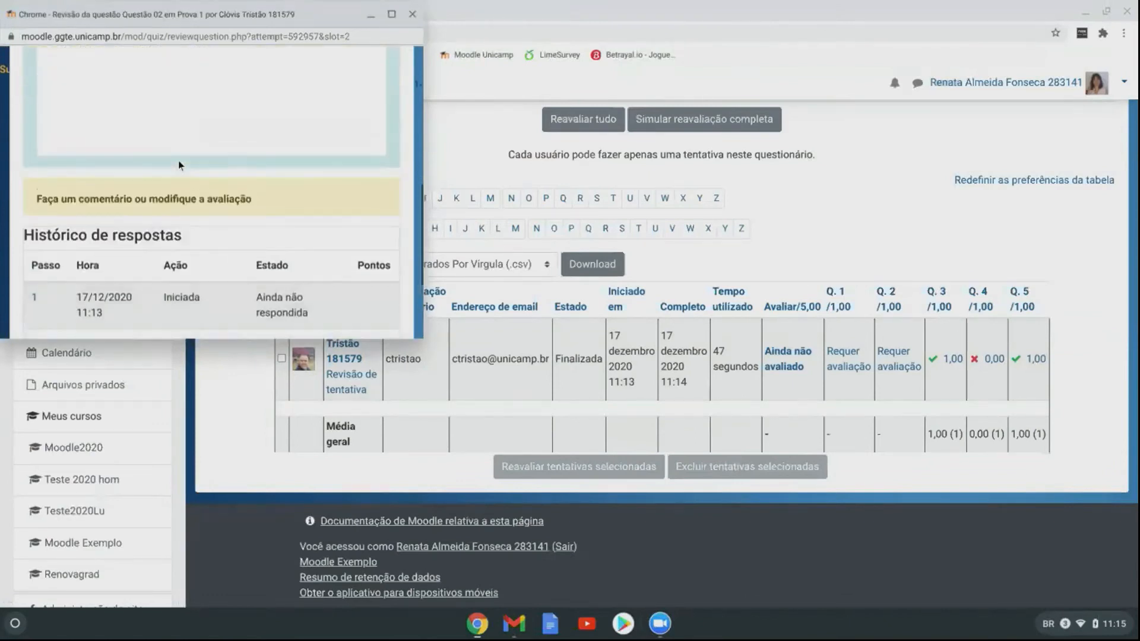
Step: Add a 'muito bom' comment addressed to the student, set Nota to 1,00, and save
left_click(116, 198)
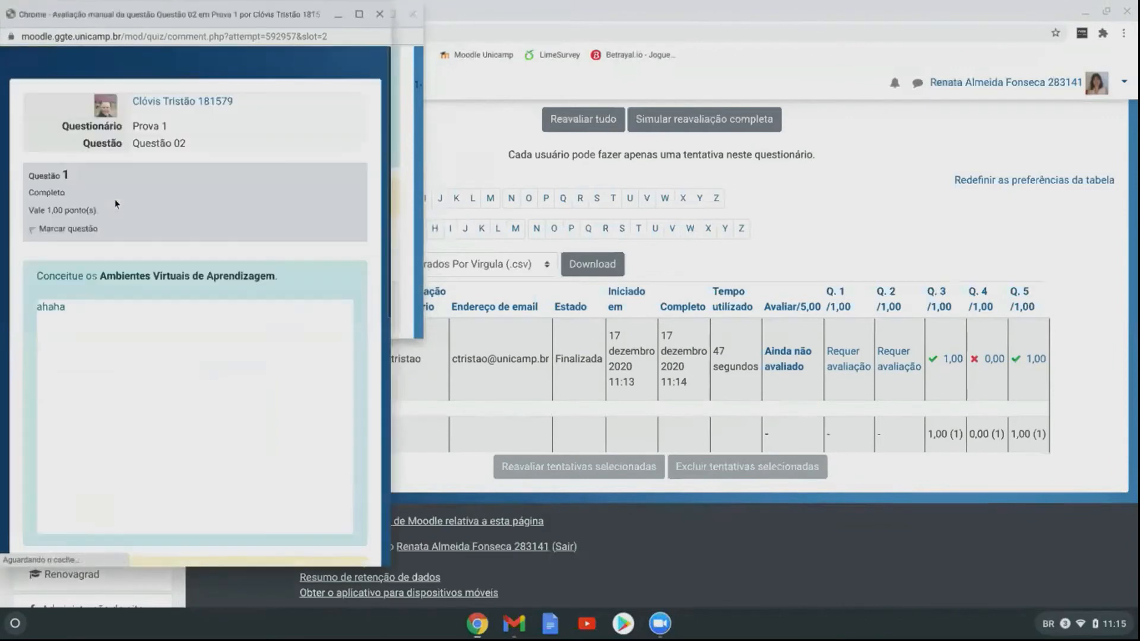
scroll(237, 193, "down", 10)
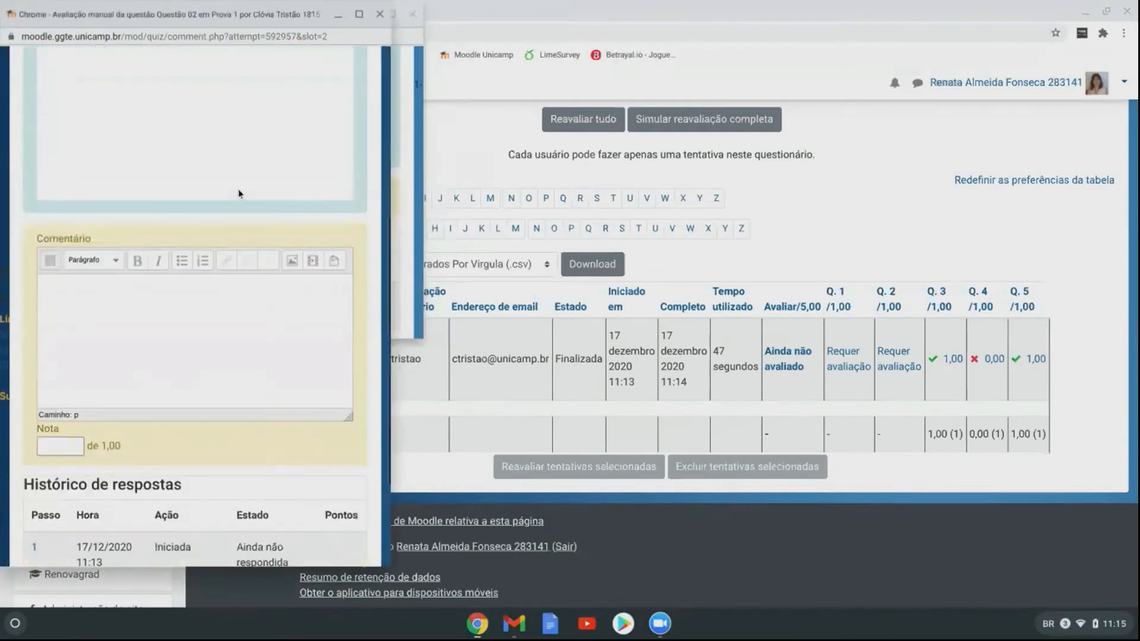
left_click(190, 223)
type("muito bom Clóvis")
left_click(67, 354)
type("1,00")
left_click(177, 358)
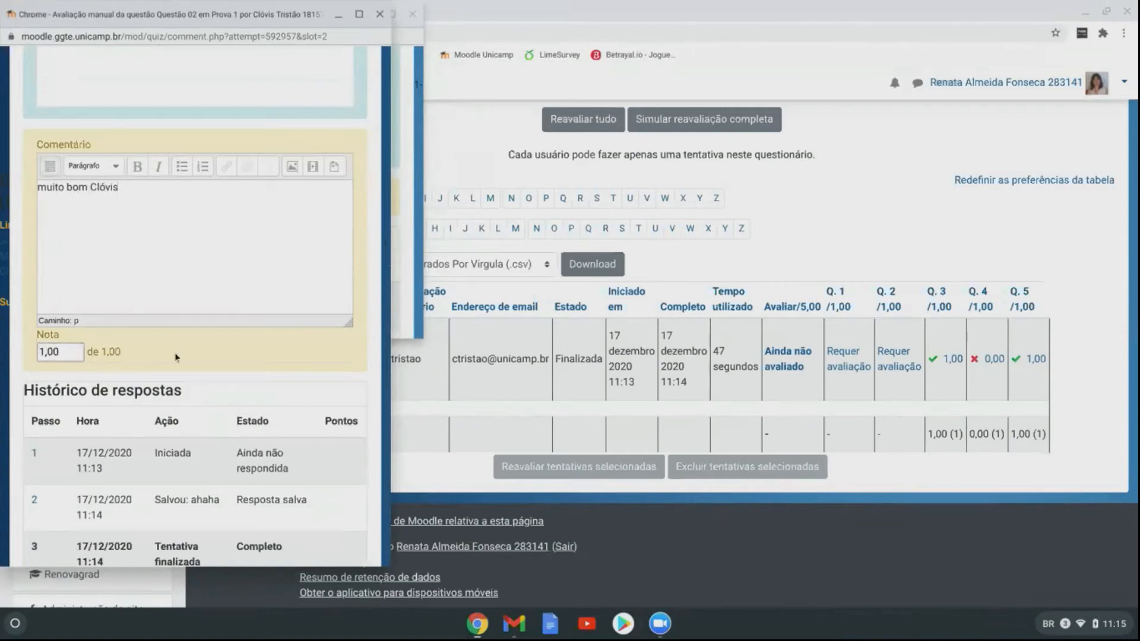
scroll(189, 347, "down", 1)
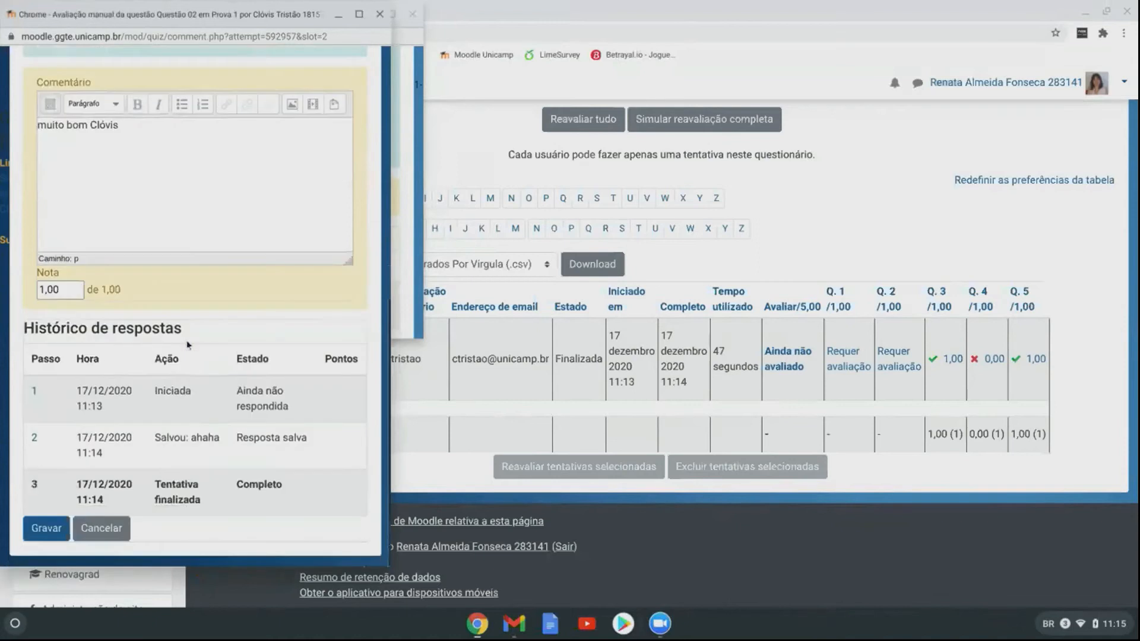
left_click(43, 538)
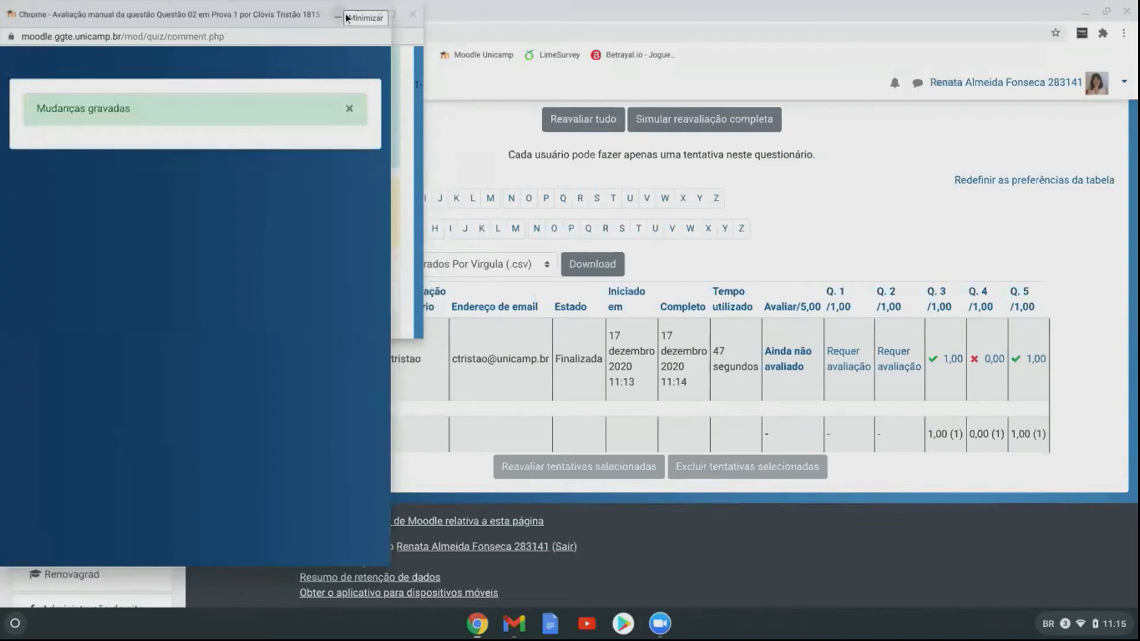
Step: Close the Q.2 review window and open the student's Questão 01 essay for review
left_click(413, 16)
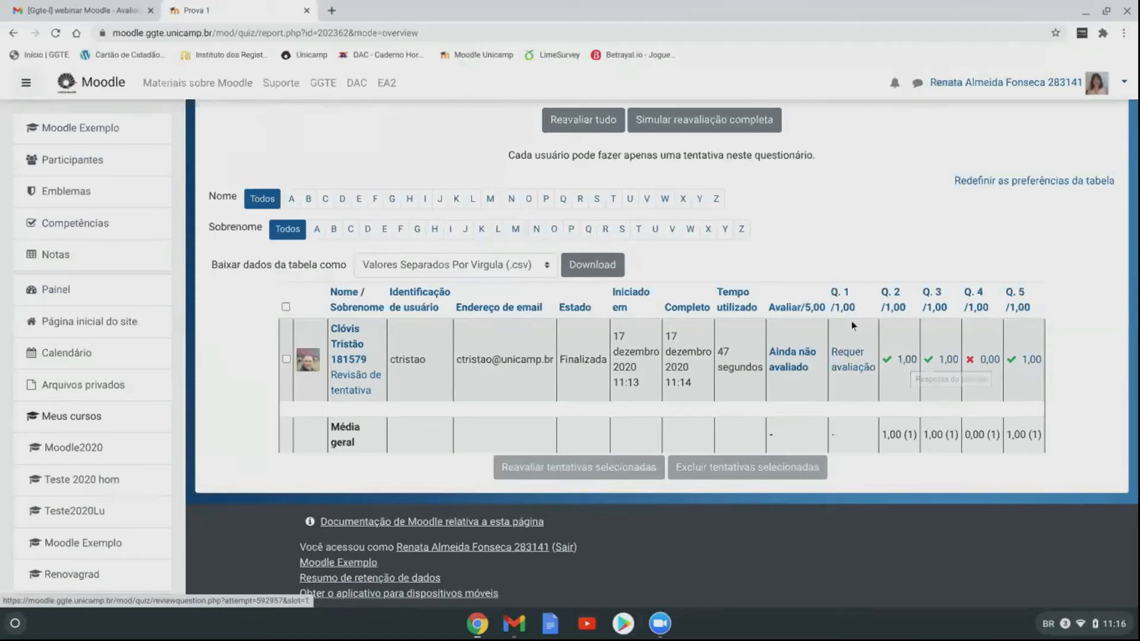
left_click(852, 359)
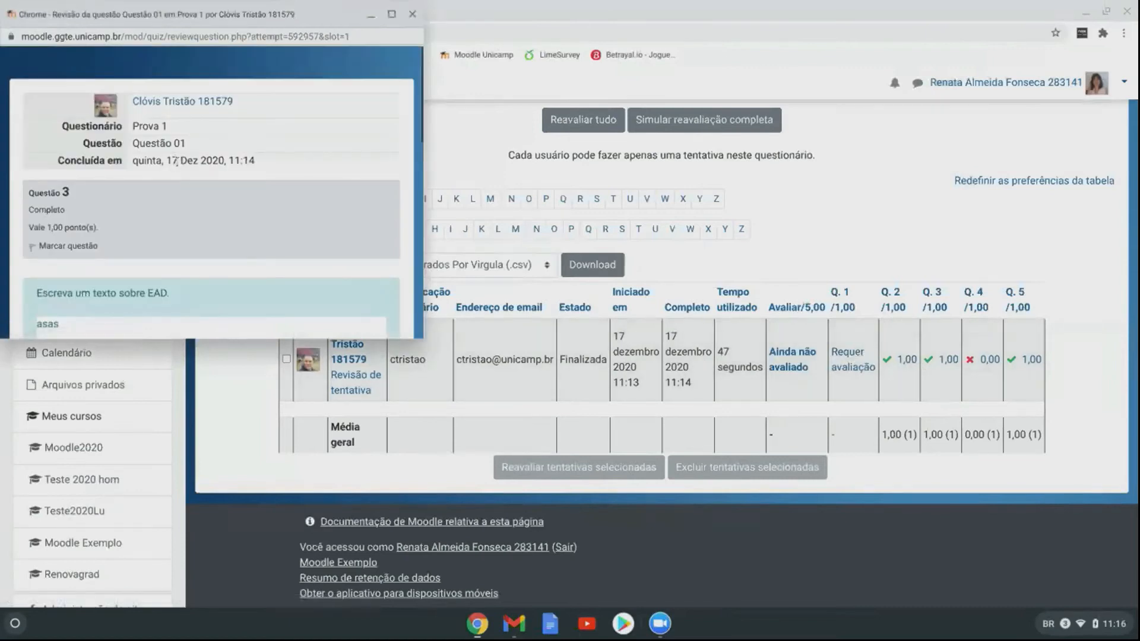
scroll(177, 162, "down", 5)
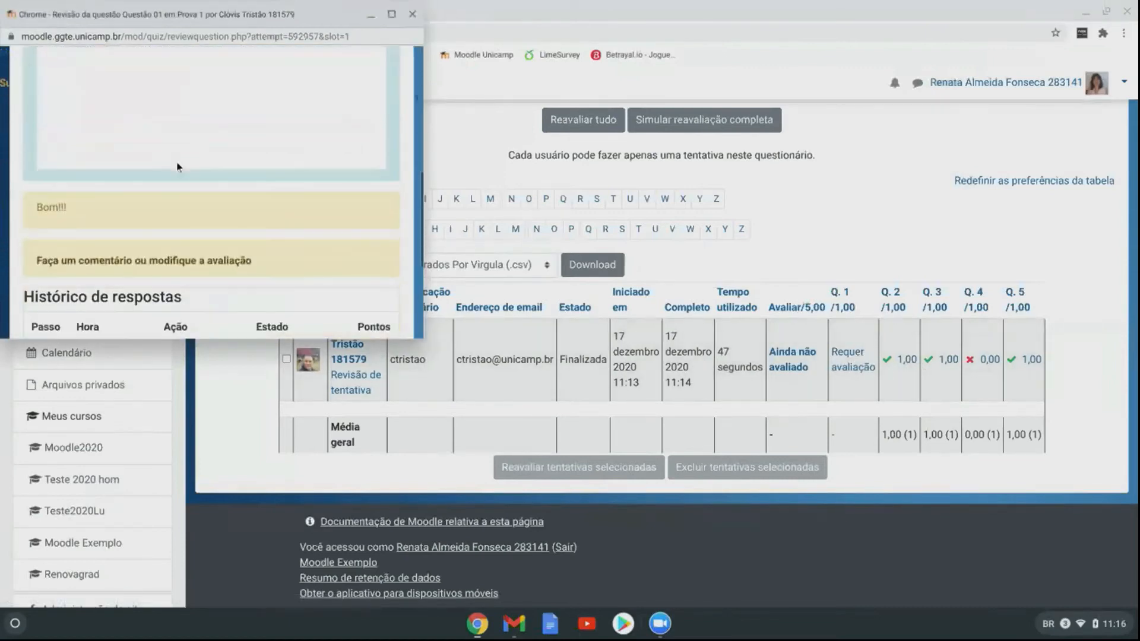
scroll(176, 167, "down", 1)
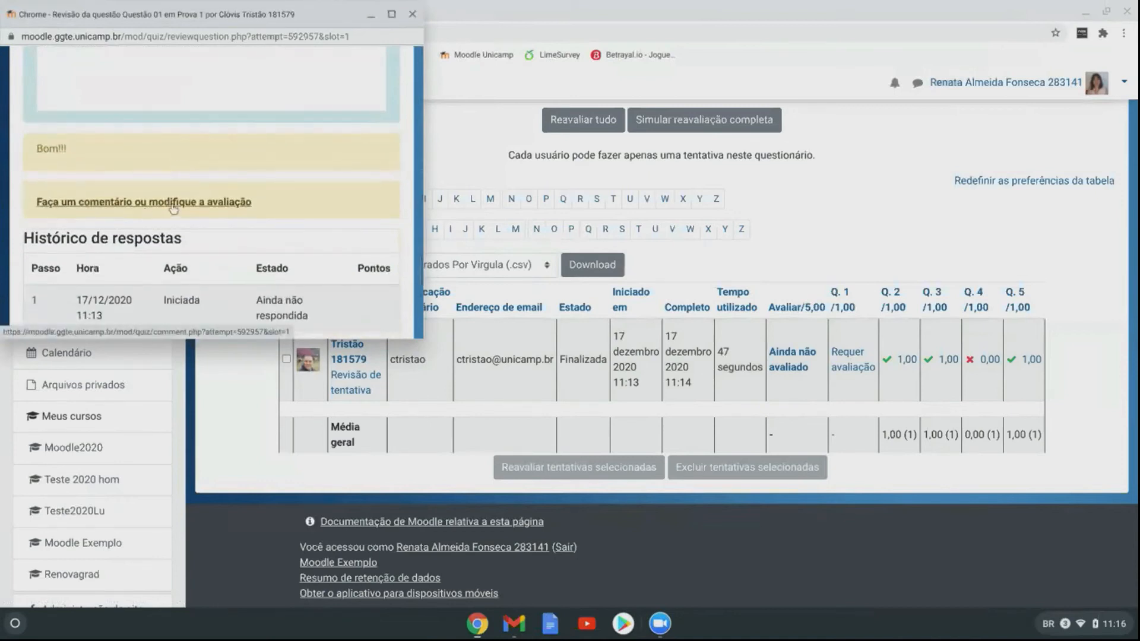
Step: Comment 'boooomm' on the Questão 01 essay, enter Nota 1,00, and save
left_click(225, 203)
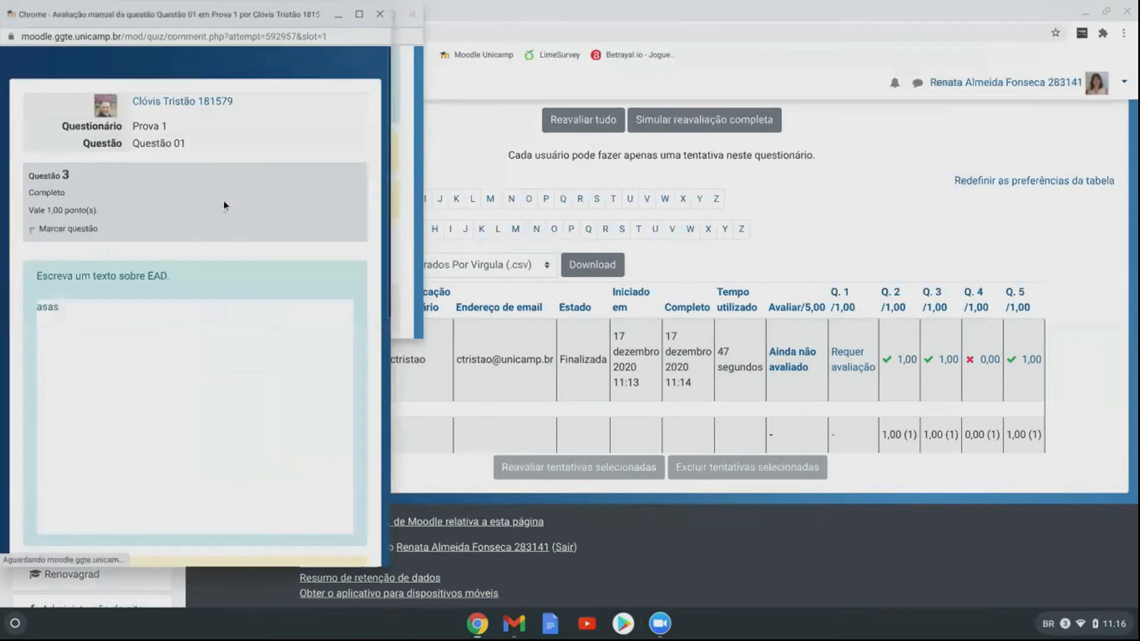
scroll(190, 363, "down", 1)
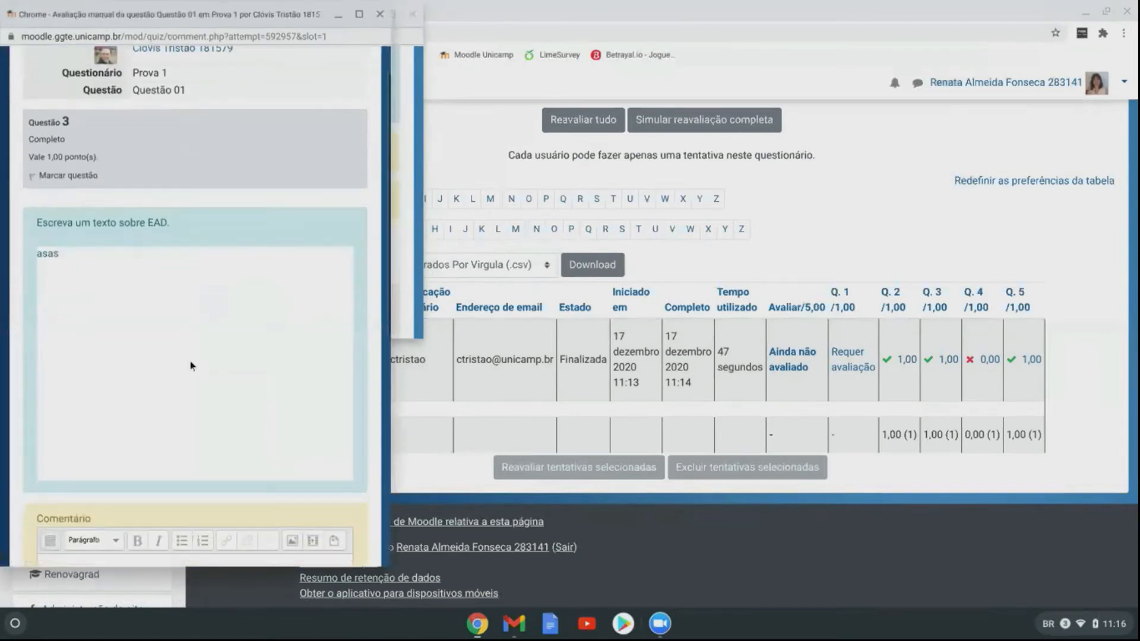
scroll(190, 361, "down", 4)
left_click(123, 373)
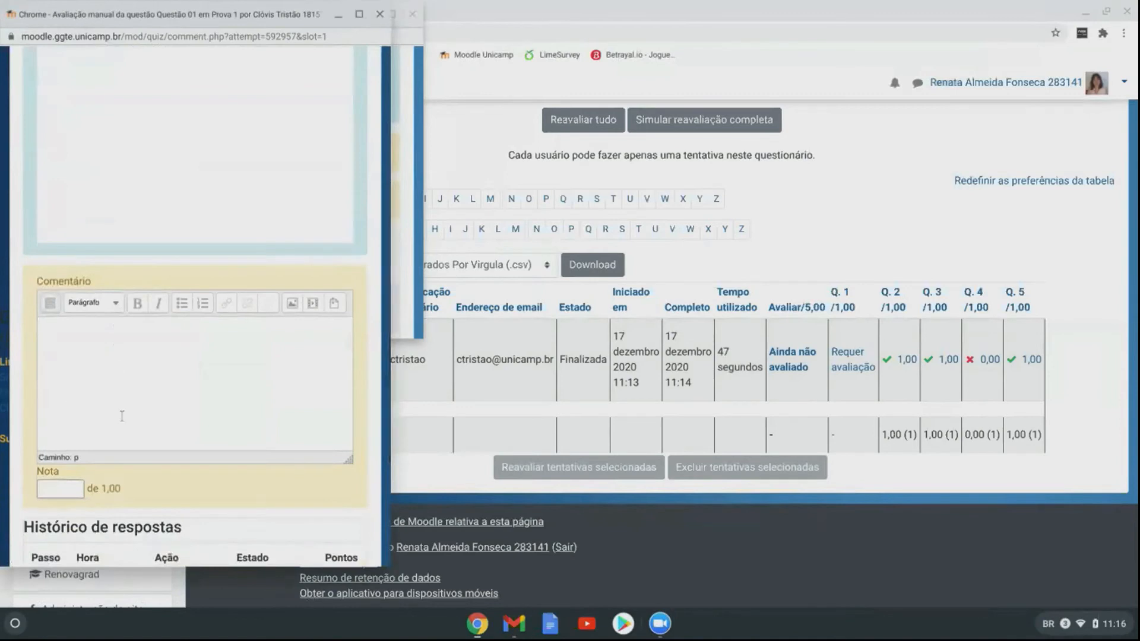
type("boooomm")
scroll(48, 383, "down", 2)
left_click(48, 383)
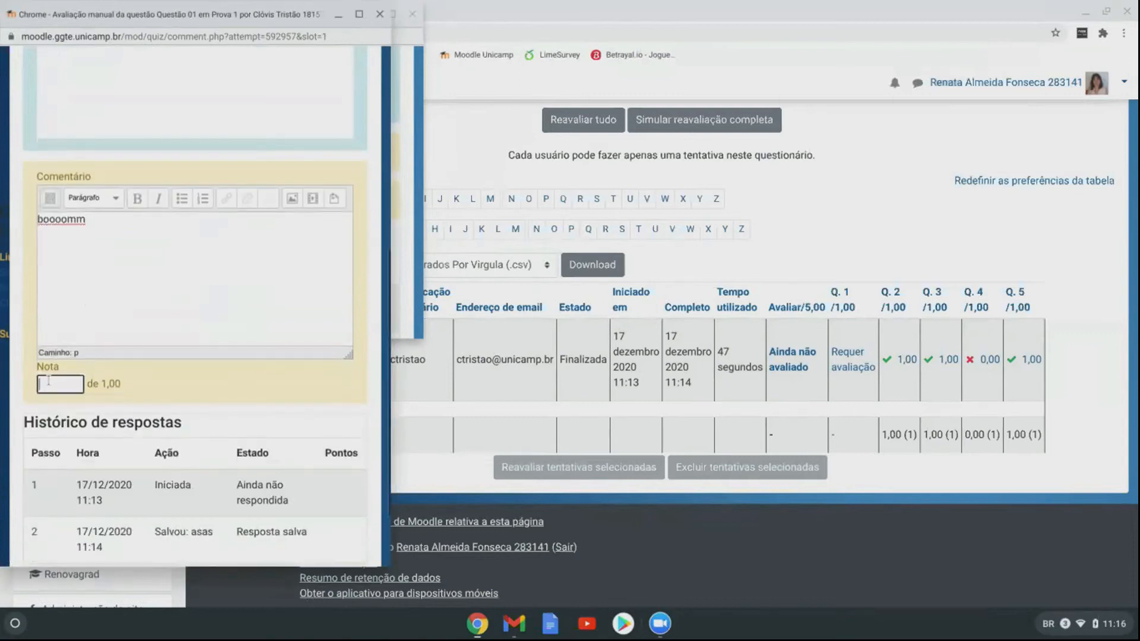
type("1,0")
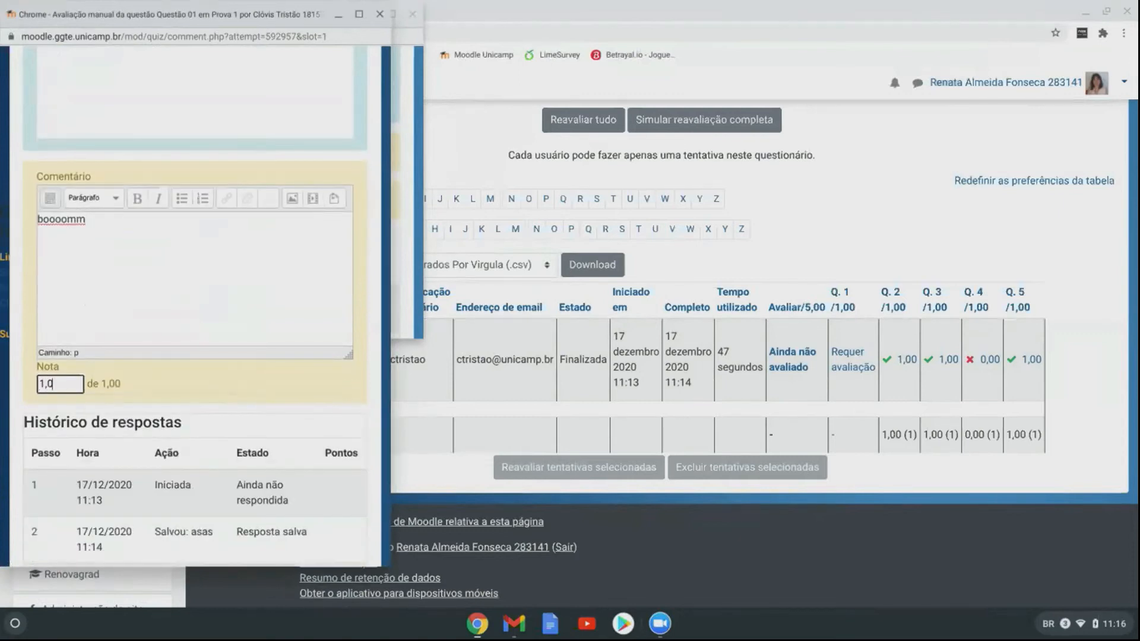
type("0")
scroll(48, 383, "down", 2)
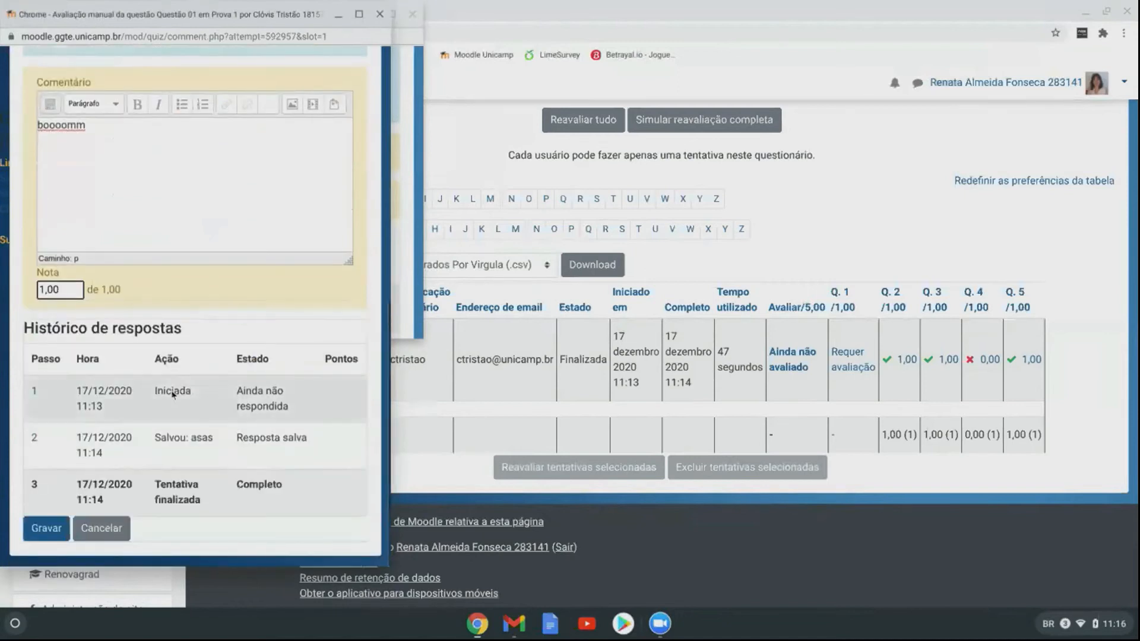
left_click(46, 529)
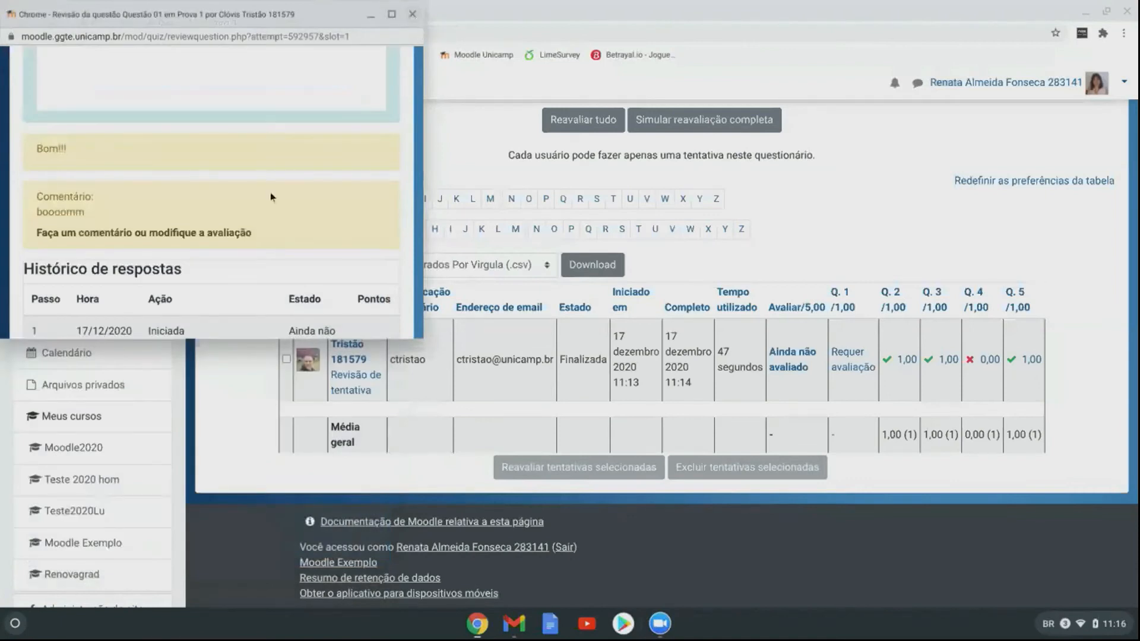
scroll(269, 194, "down", 5)
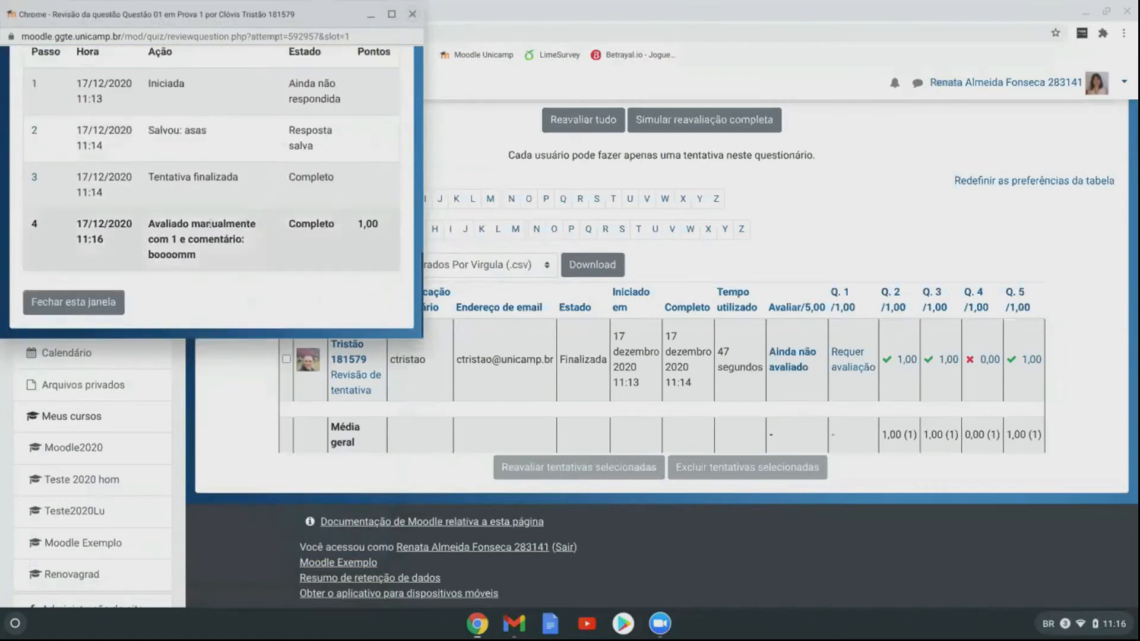
scroll(269, 193, "up", 6)
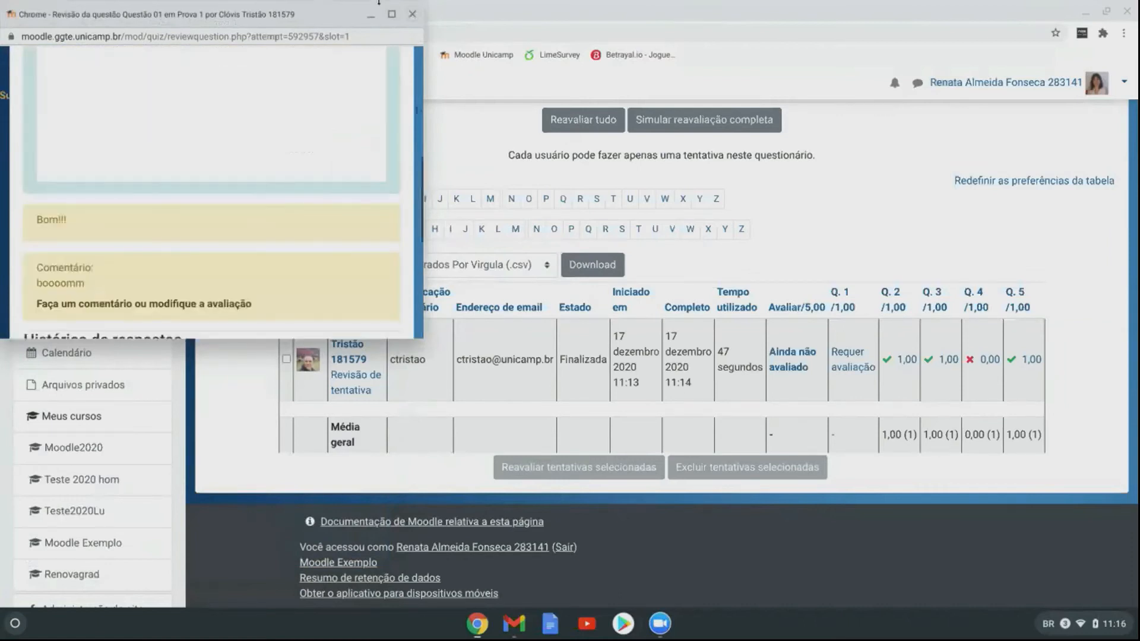
Step: Close the review window and reload the report, showing a 4,00 out of 5,00 total
left_click(412, 14)
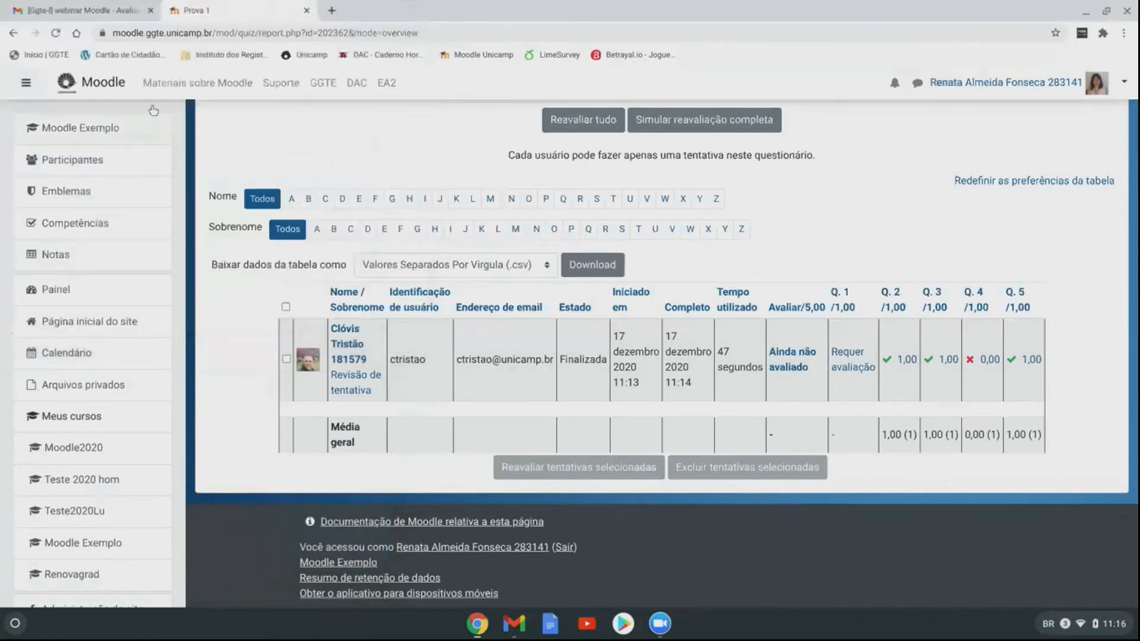
left_click(55, 33)
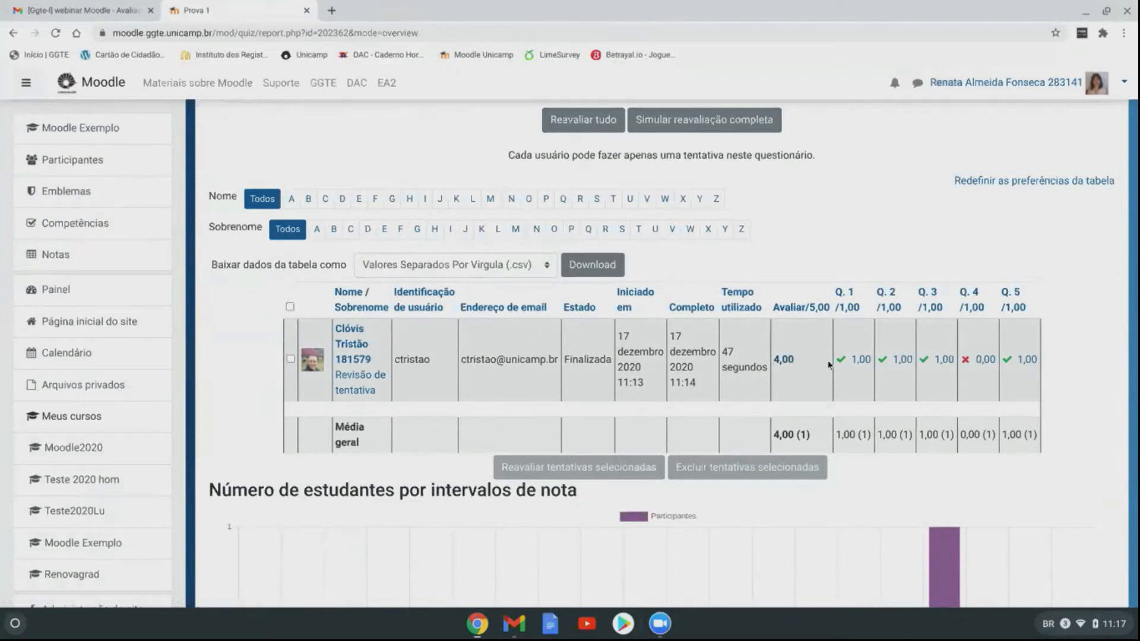
scroll(1069, 356, "down", 8)
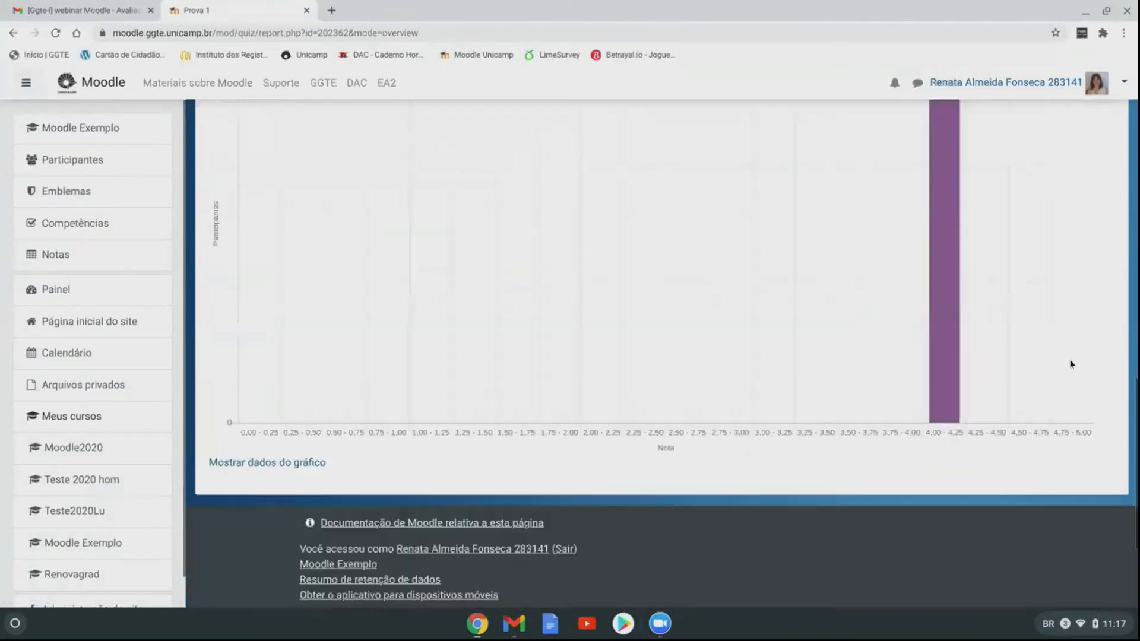
scroll(482, 386, "up", 7)
scroll(483, 386, "up", 10)
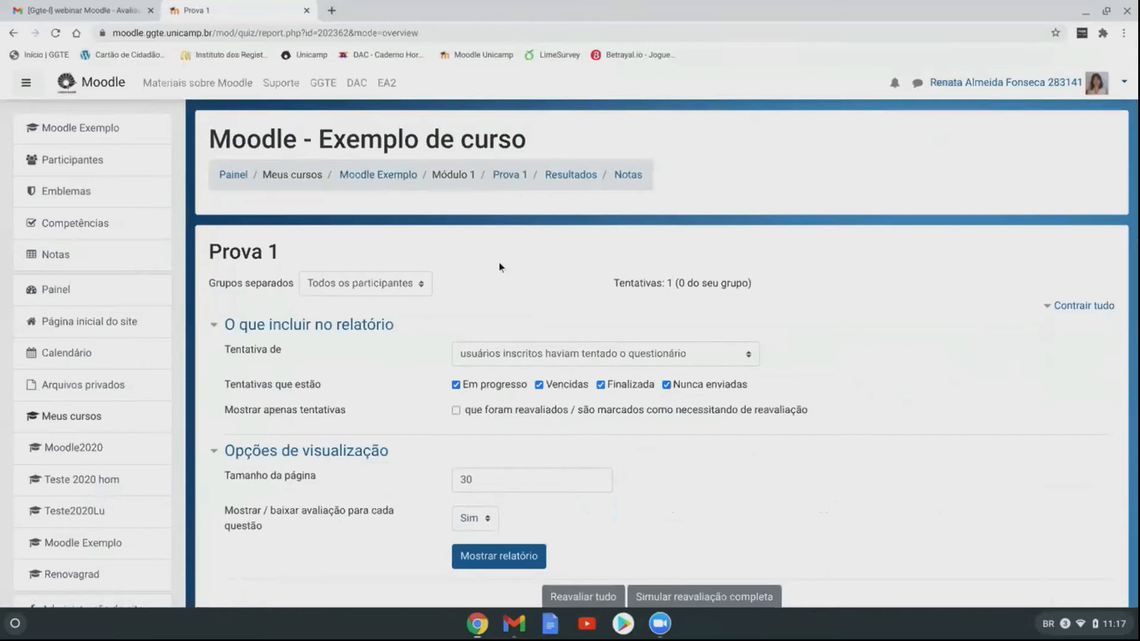
Step: Return via the Moodle Exemplo breadcrumb and scroll through the course modules
left_click(398, 181)
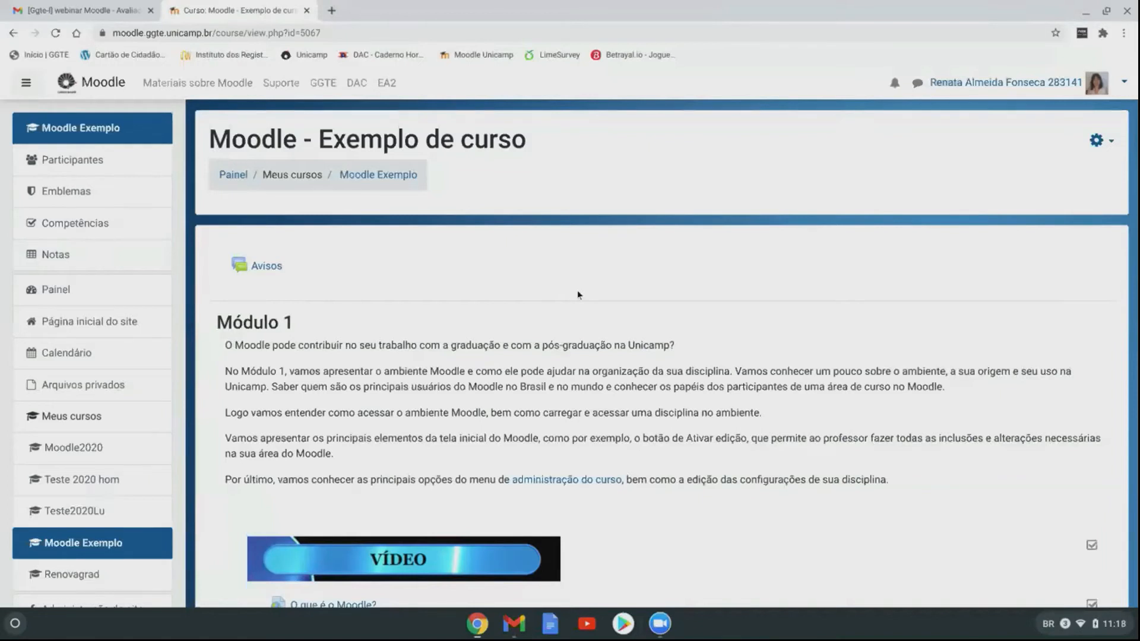
scroll(541, 342, "down", 8)
scroll(542, 342, "down", 2)
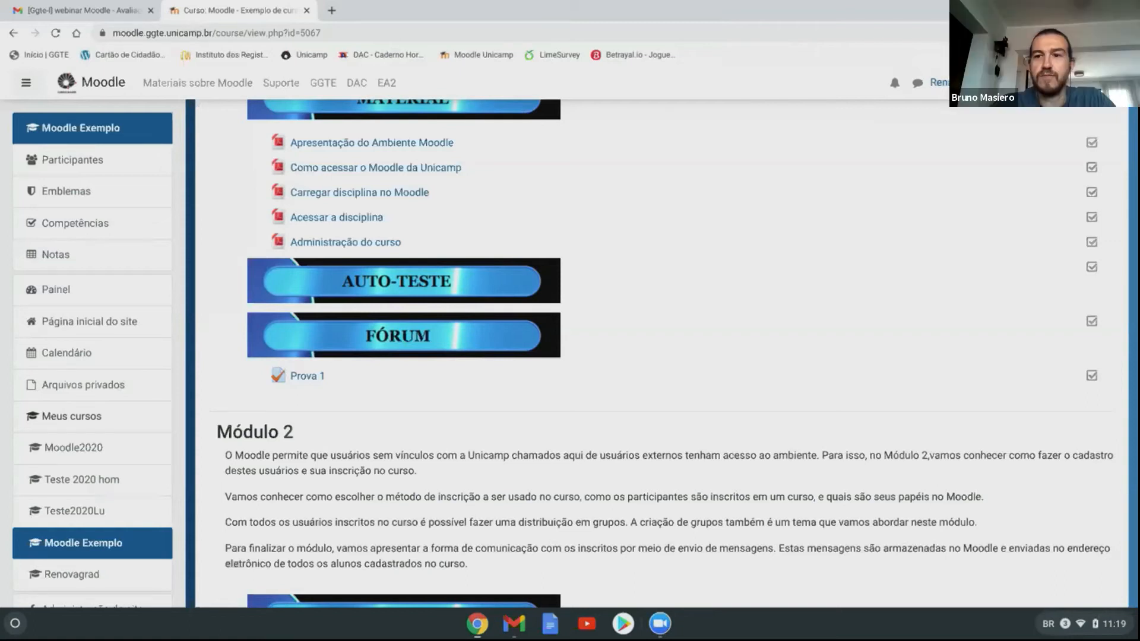
scroll(747, 385, "up", 20)
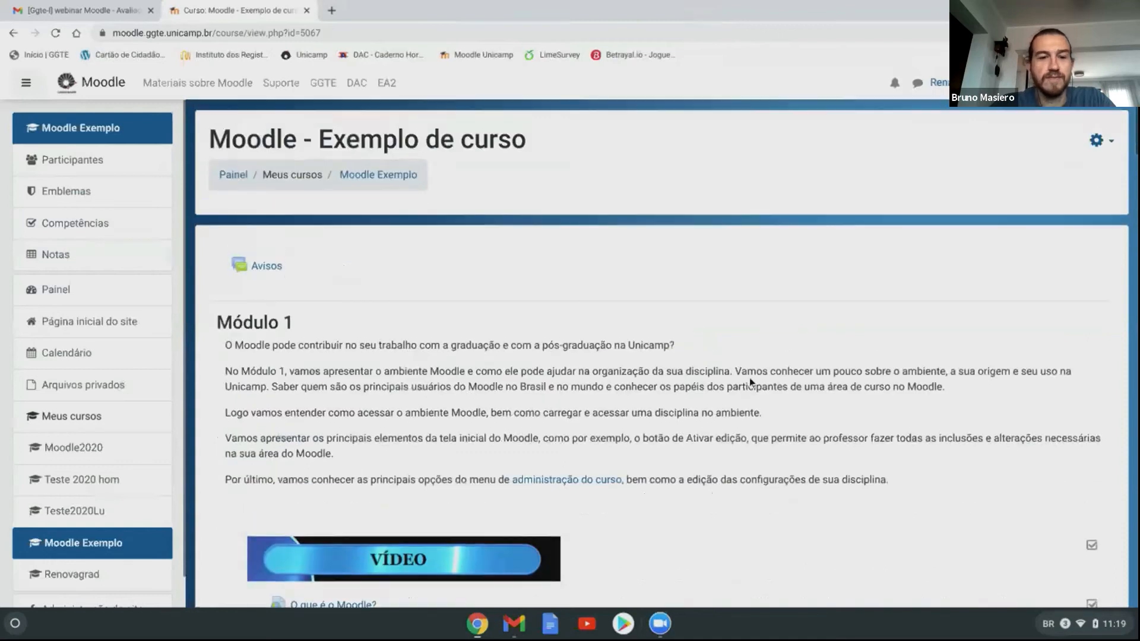
Step: Turn on course editing with Ativar edição from the gear menu
left_click(1097, 140)
left_click(977, 187)
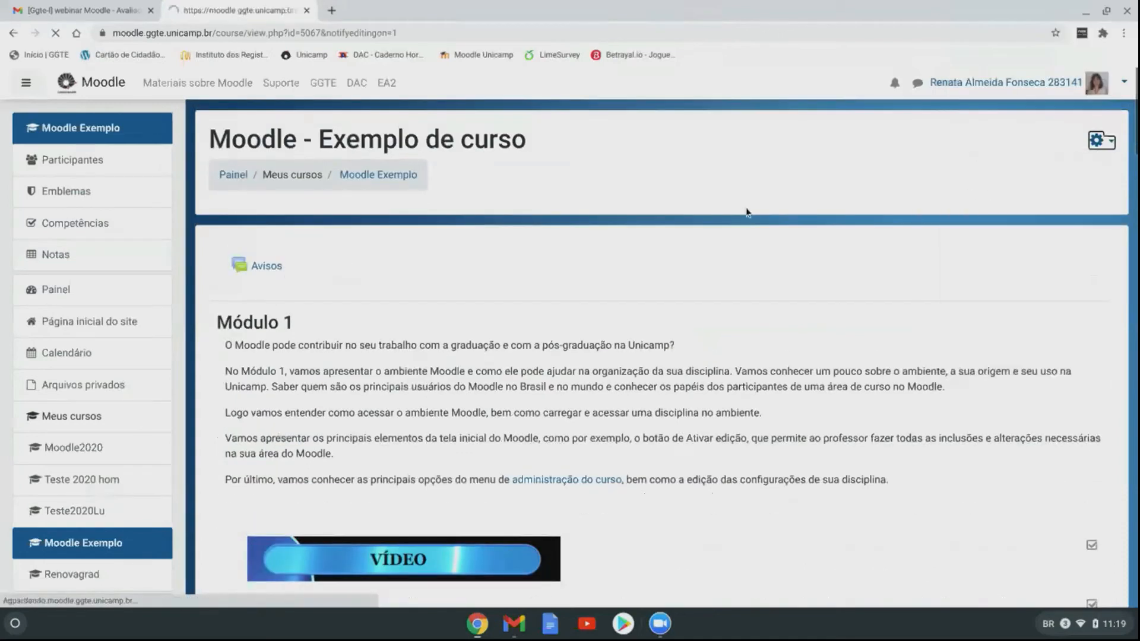
scroll(757, 258, "down", 5)
scroll(757, 259, "down", 7)
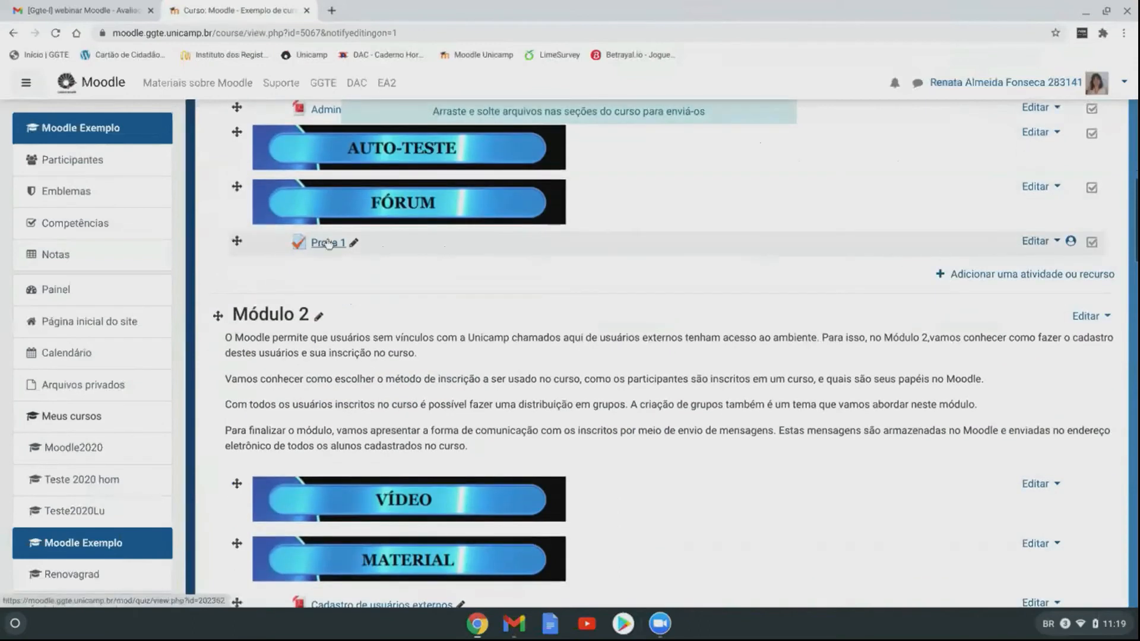
Step: Open Prova 1's Editar configurações and expand then collapse the Safe Exam Browser section
left_click(1036, 245)
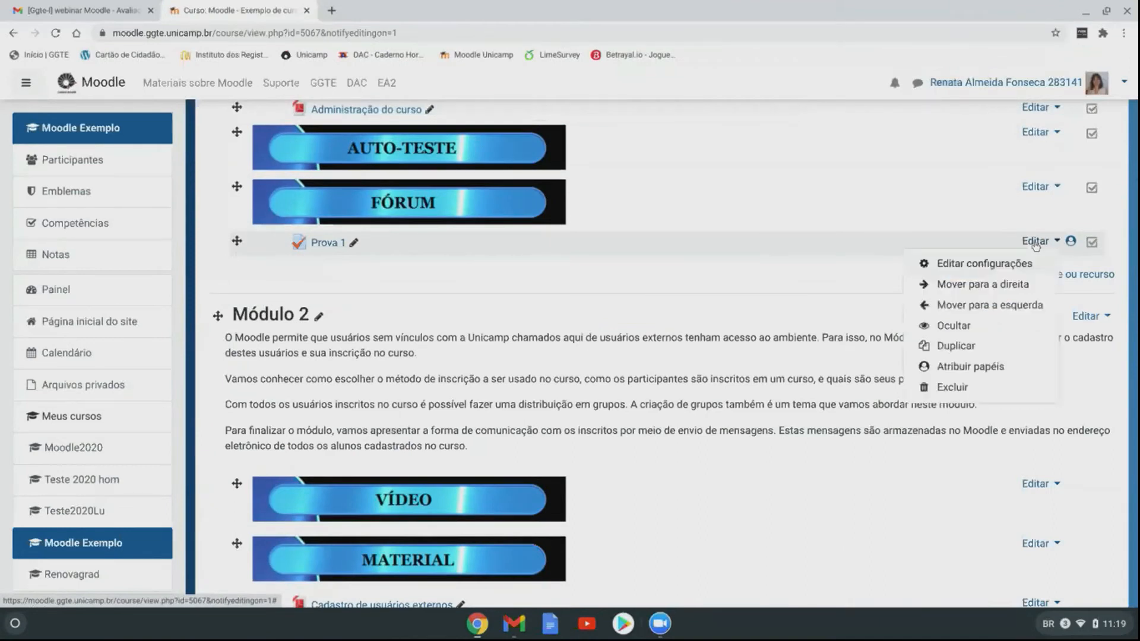
left_click(1010, 263)
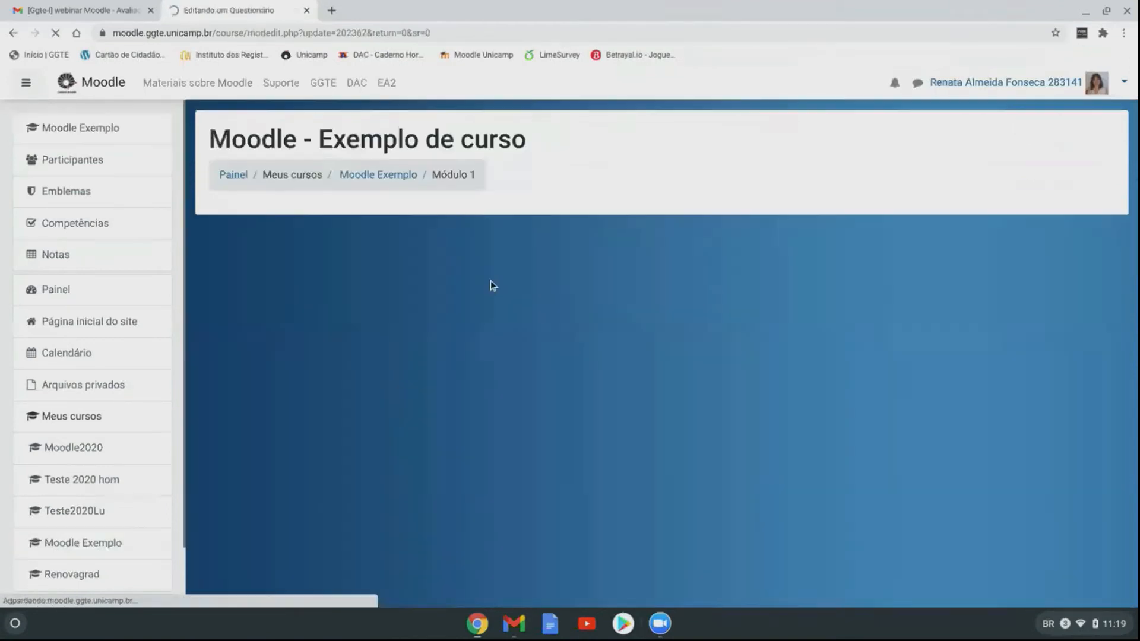
scroll(525, 280, "down", 7)
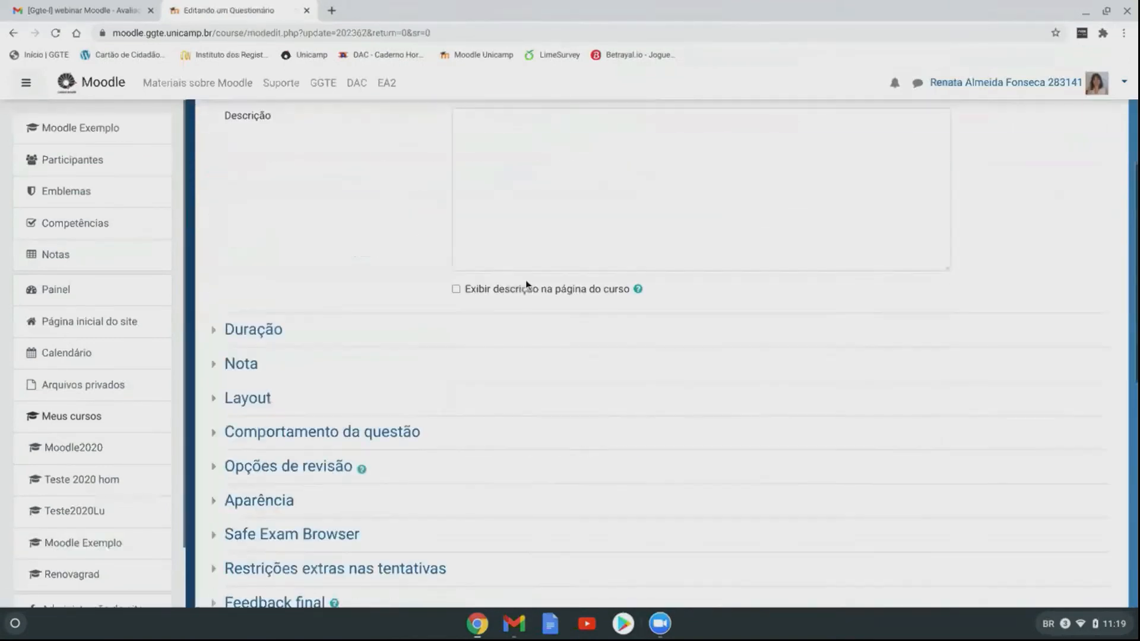
left_click(291, 313)
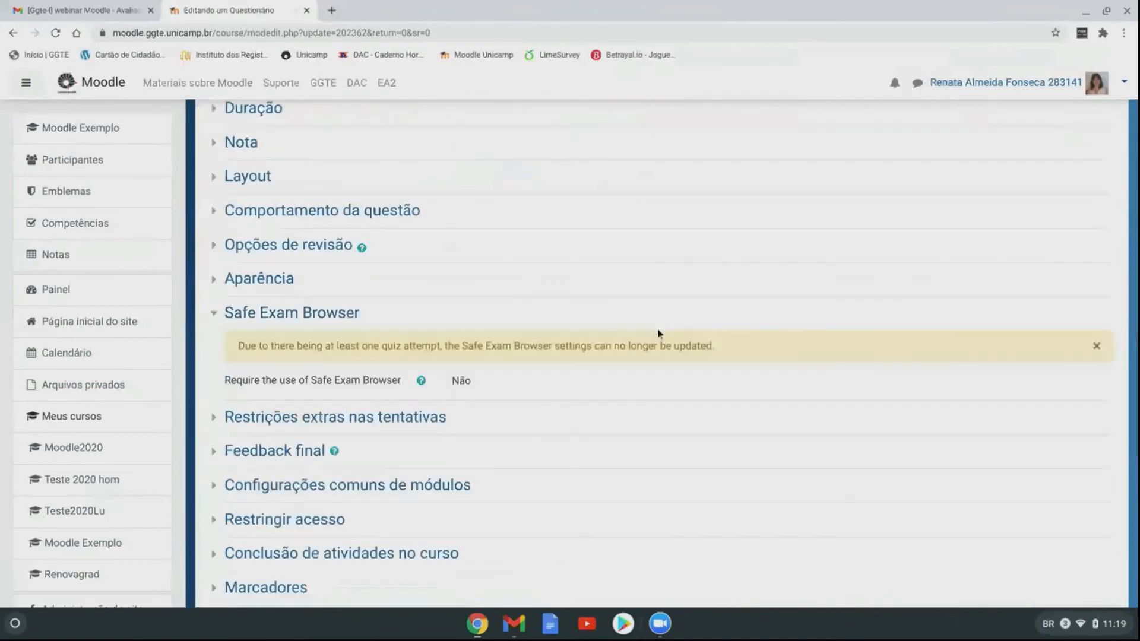
left_click(291, 313)
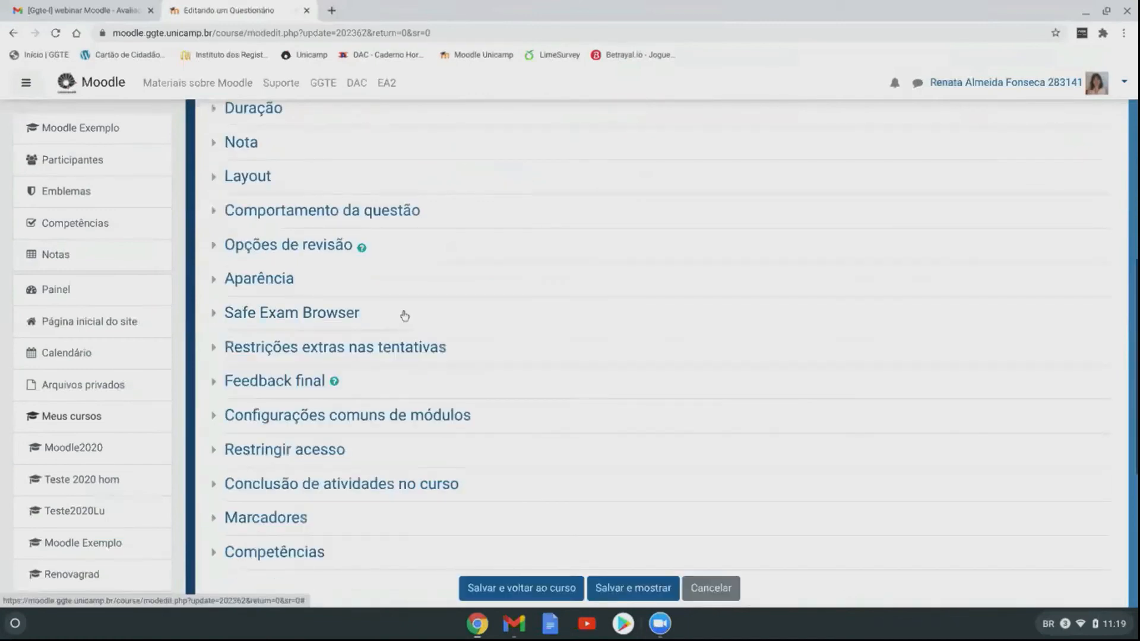
scroll(561, 284, "up", 7)
scroll(561, 284, "down", 7)
Step: Cancel the Prova 1 settings without saving and scroll the course page
left_click(710, 556)
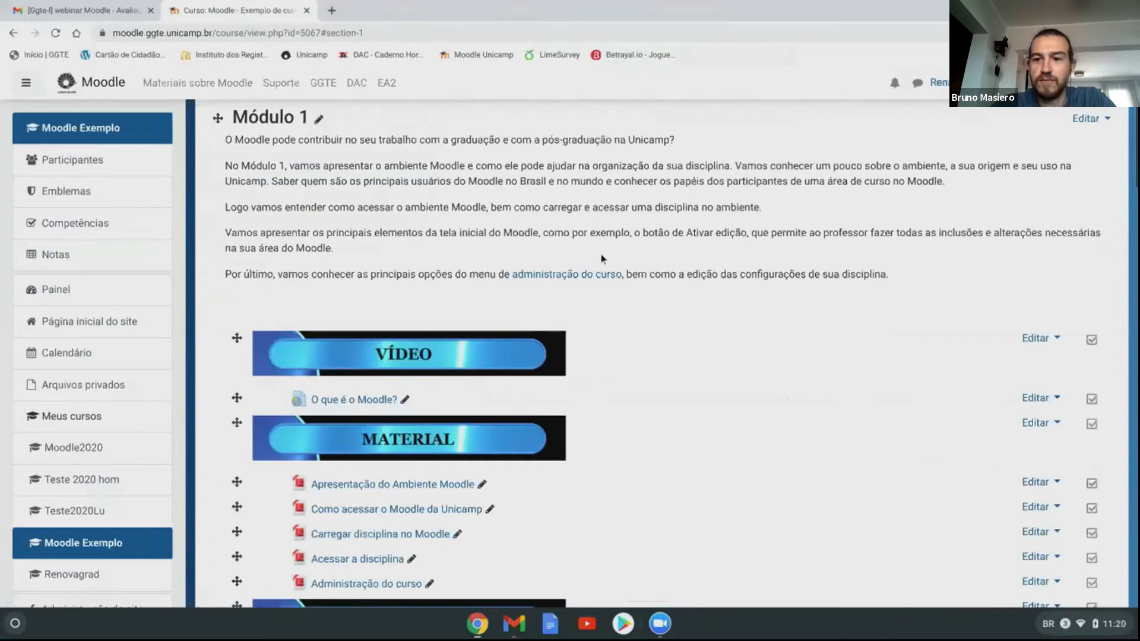
scroll(628, 384, "down", 3)
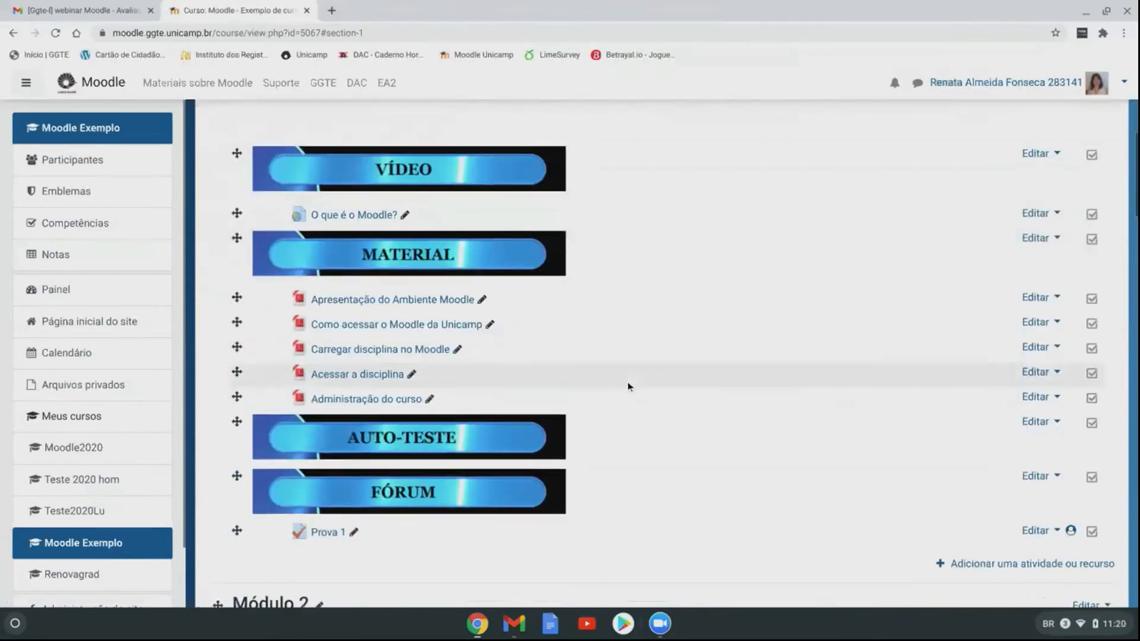
scroll(628, 382, "down", 4)
scroll(628, 384, "down", 7)
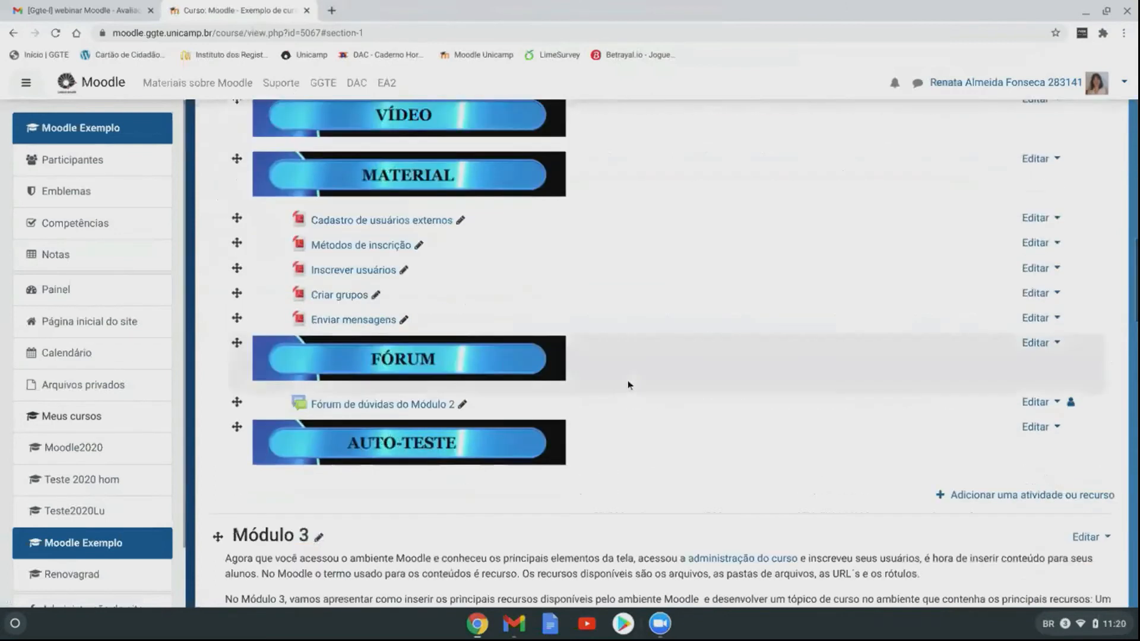
Step: Bring the Zoom meeting window to the front and mute the microphone
scroll(628, 380, "up", 20)
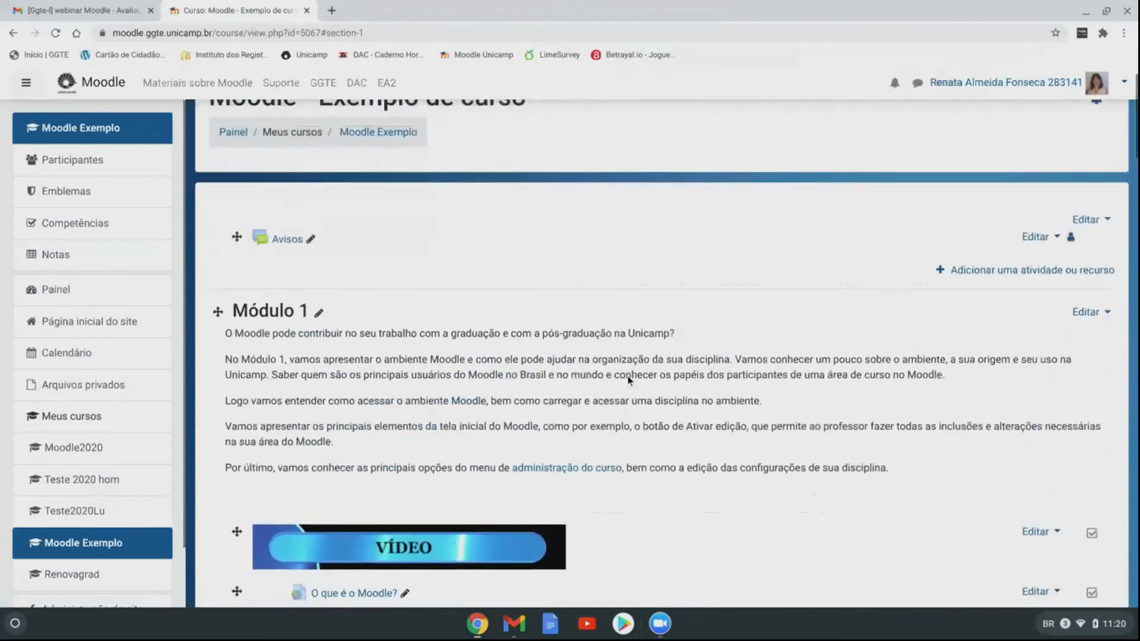
scroll(628, 376, "up", 2)
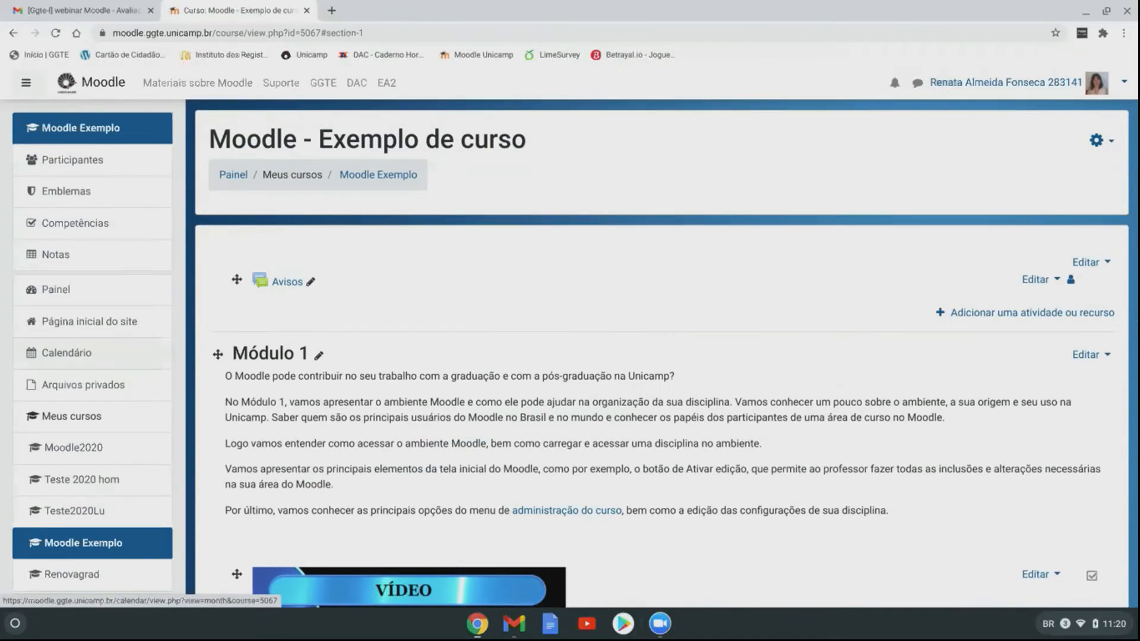
key("alt+Tab")
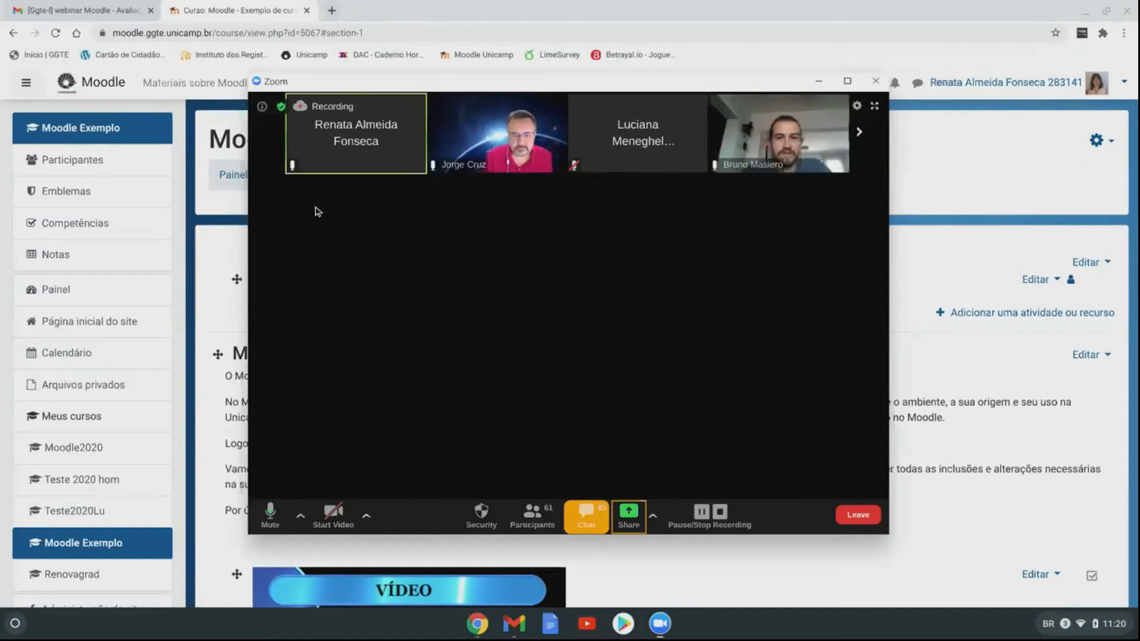
left_click(283, 518)
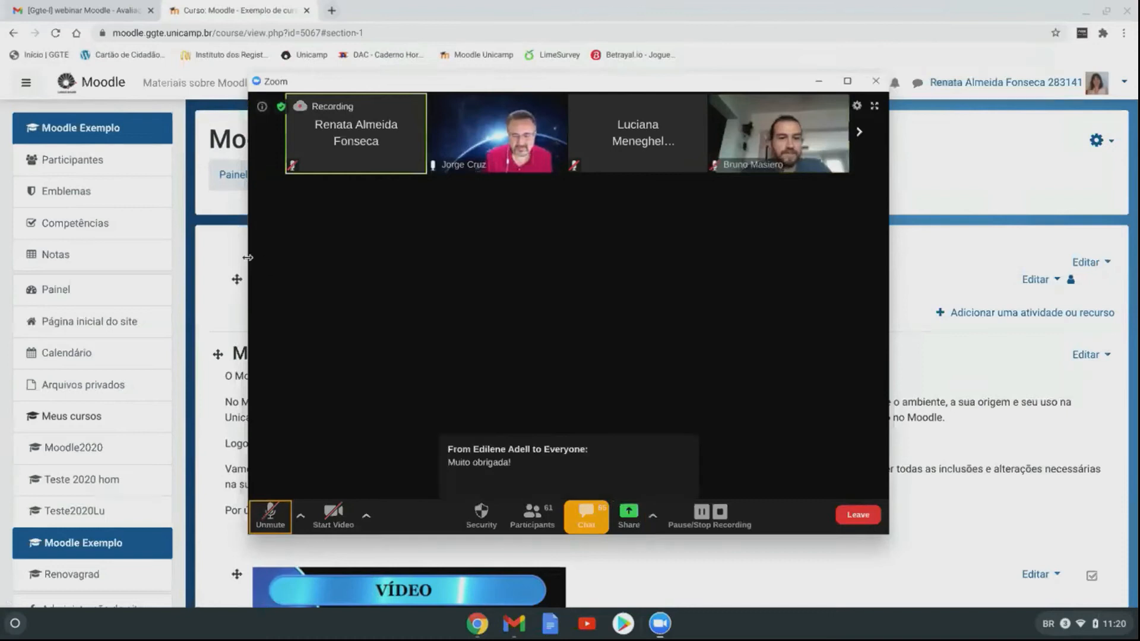
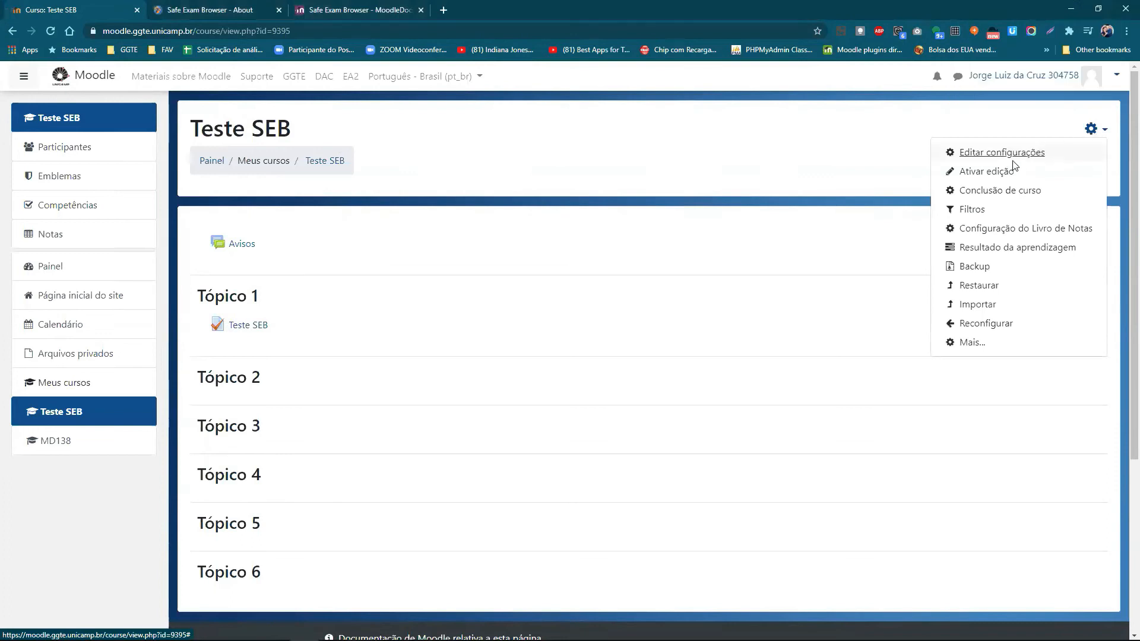
Step: Turn on Ativar edição for the course and open the Editar menu on the Teste SEB quiz
left_click(988, 173)
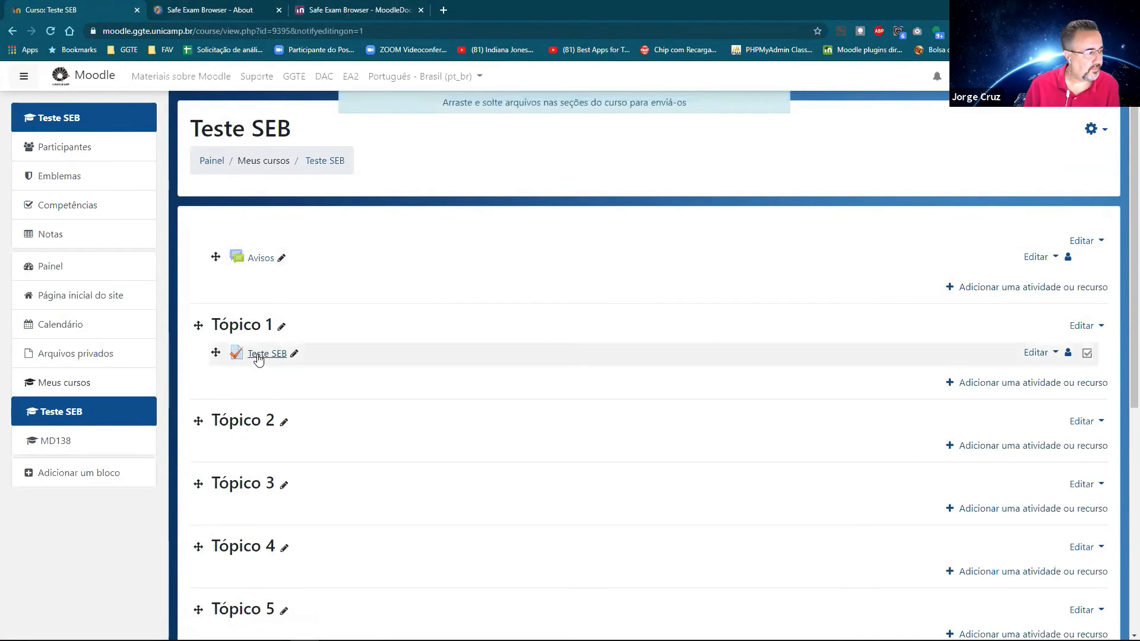
left_click(1036, 353)
Step: Open Editar configurações for Teste SEB and expand the Safe Exam Browser section of the form
left_click(1005, 376)
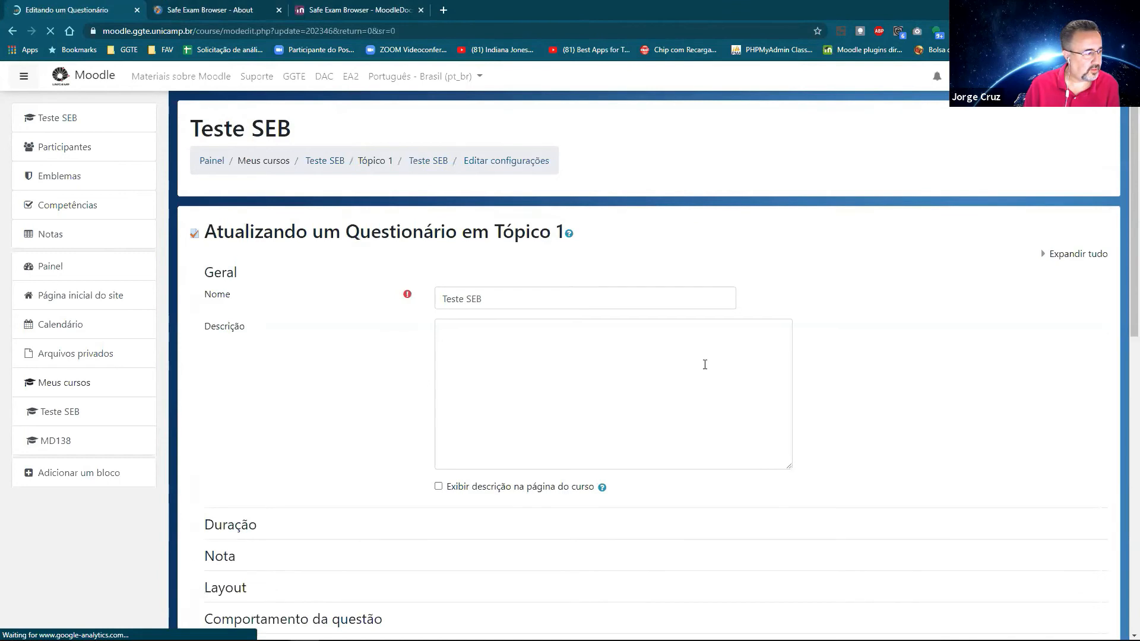
scroll(266, 364, "down", 3)
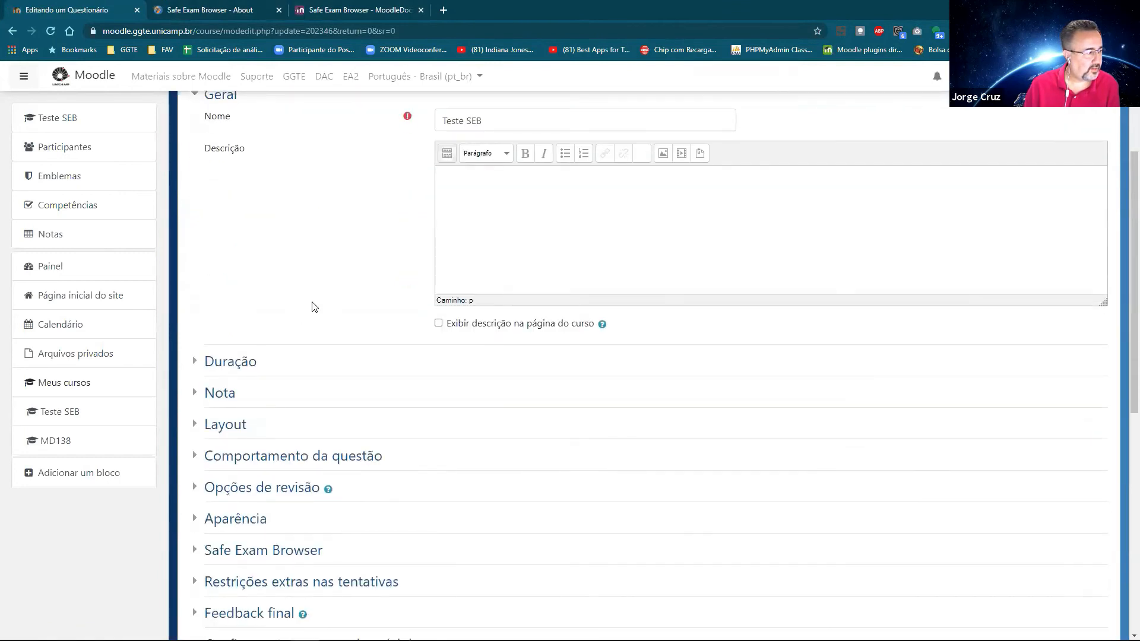
scroll(310, 303, "up", 2)
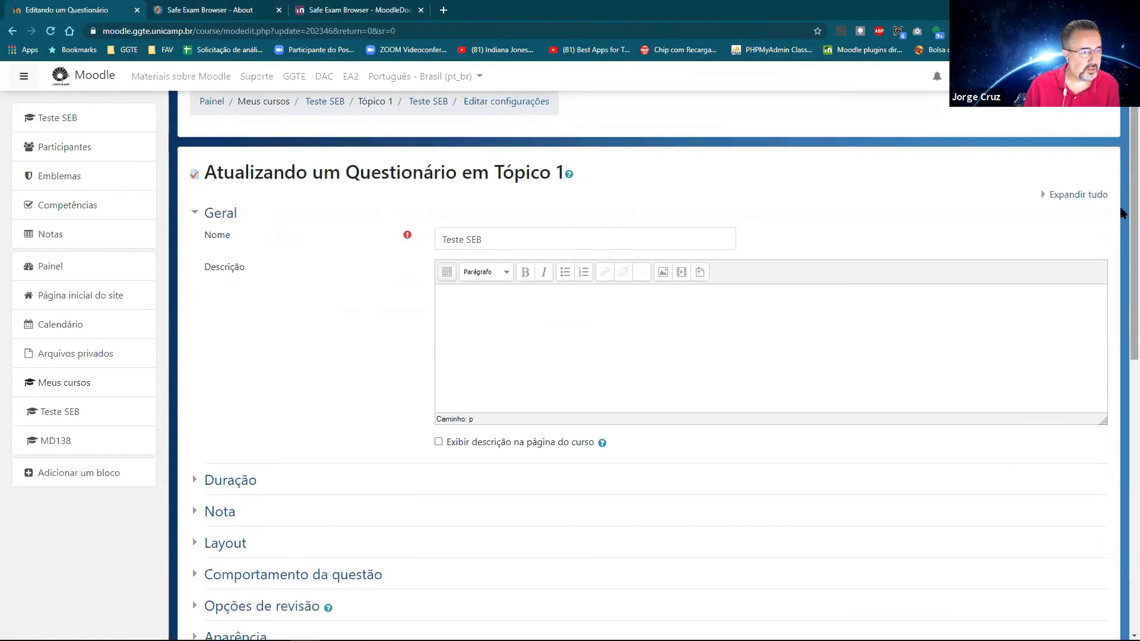
scroll(1122, 265, "down", 2)
left_click_drag(1122, 268, 1121, 372)
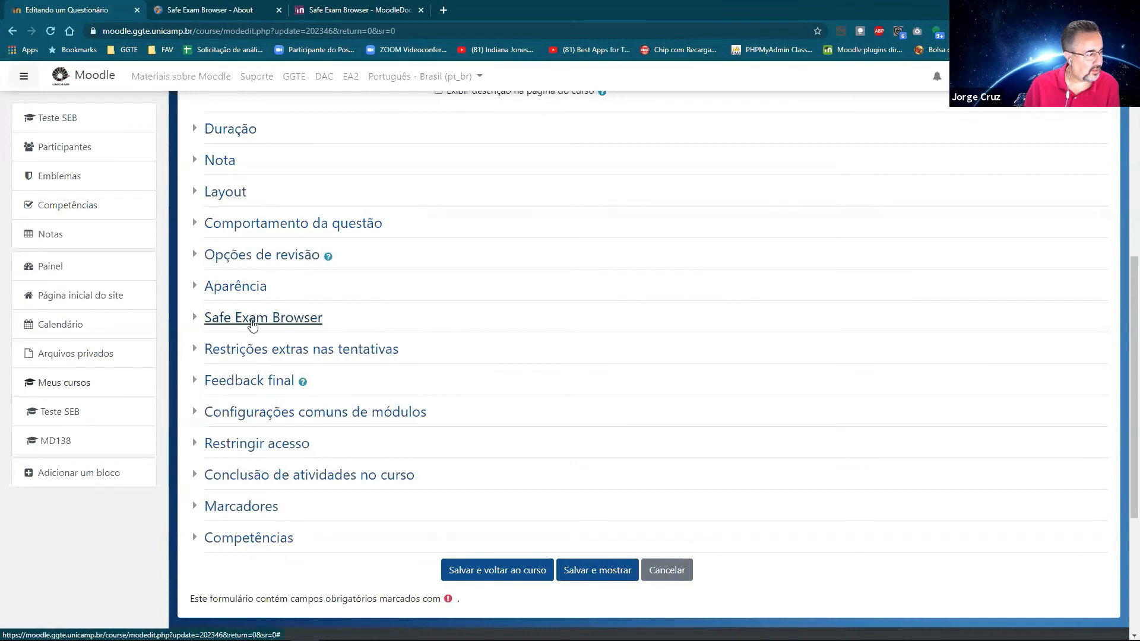
left_click(220, 321)
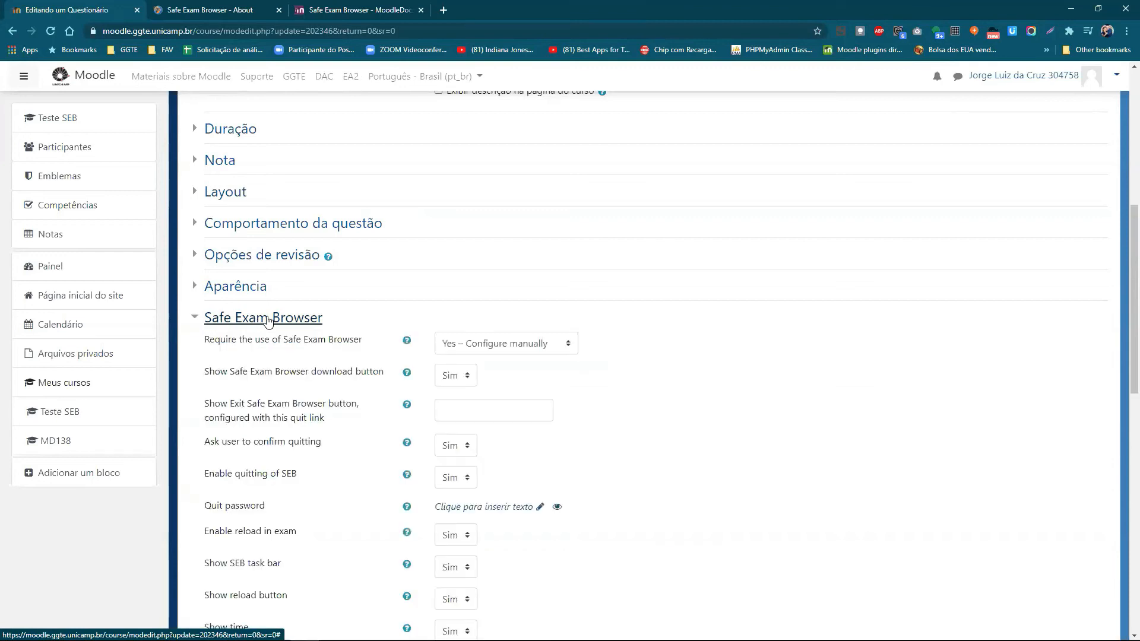
scroll(421, 269, "down", 1)
scroll(380, 266, "down", 1)
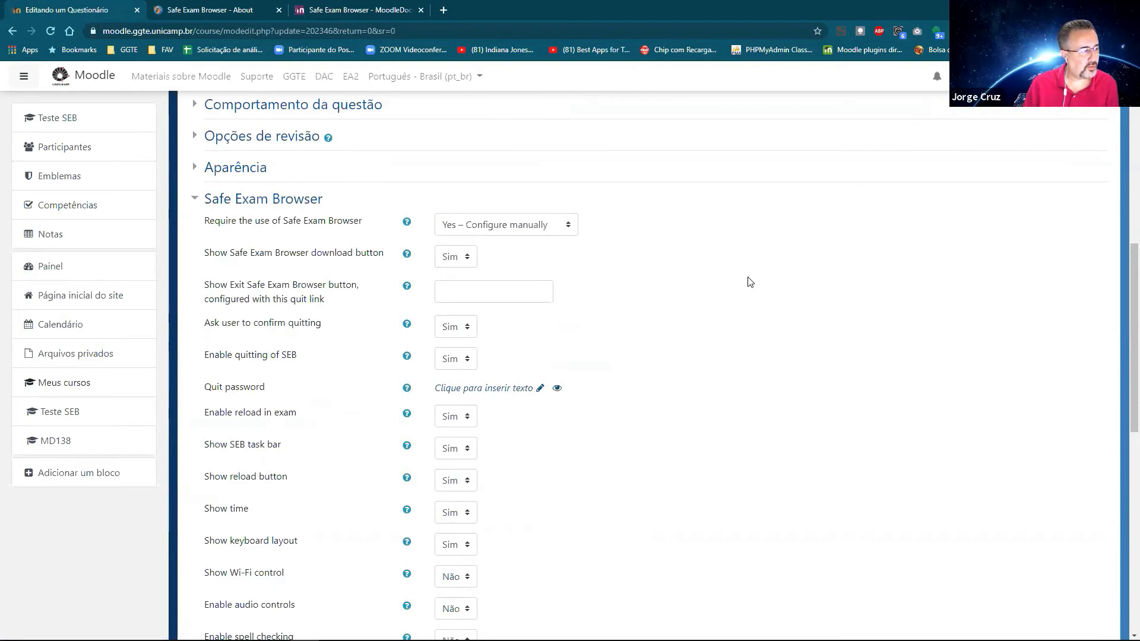
Step: Review the Require Safe Exam Browser choices, keeping 'Yes – Configure manually' selected, and scroll the form
left_click(536, 224)
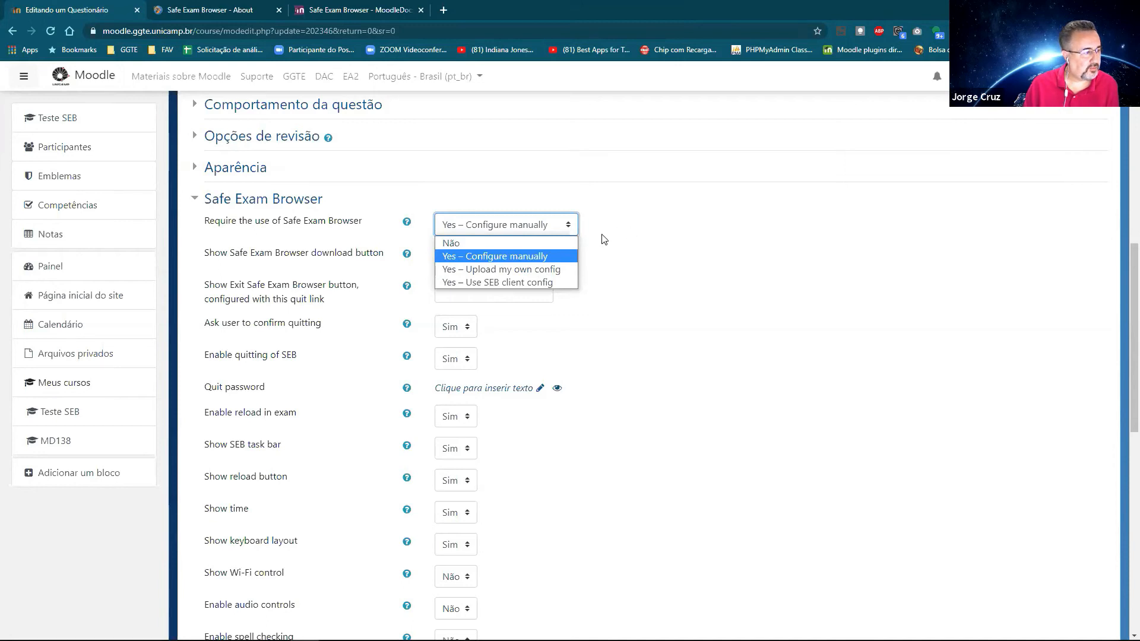
left_click(479, 260)
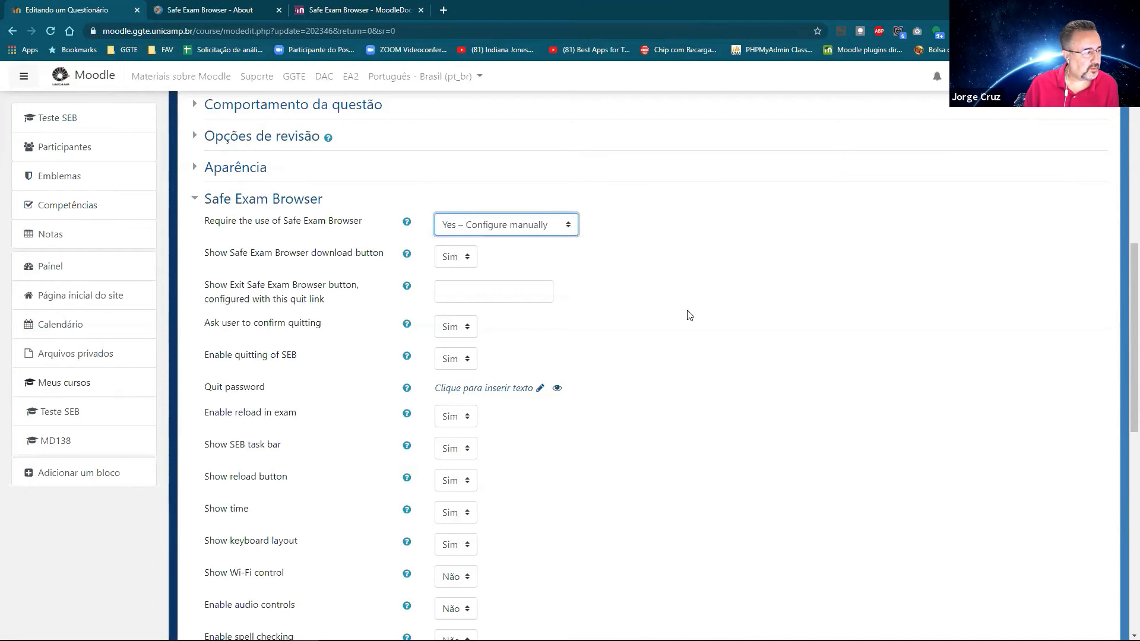
scroll(689, 315, "down", 3)
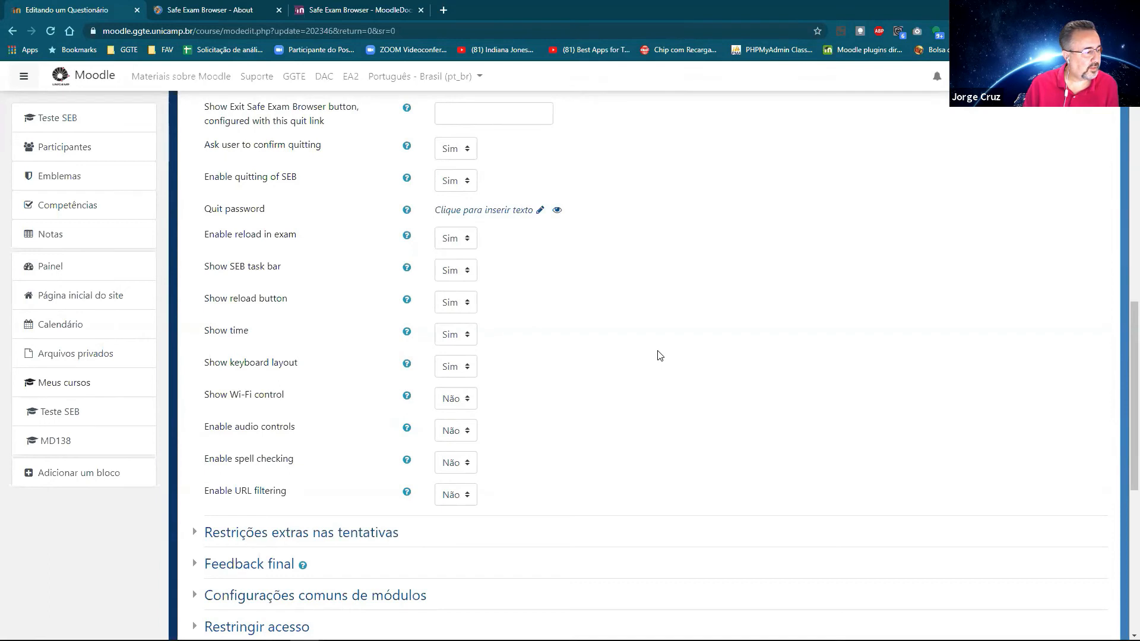
scroll(658, 354, "up", 3)
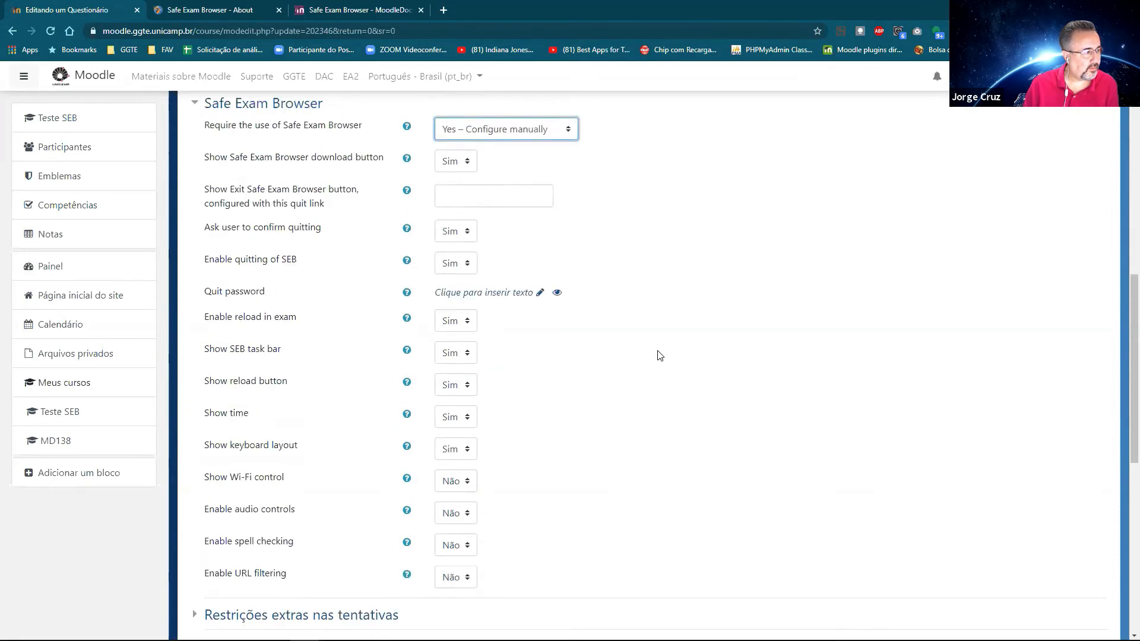
left_click(525, 231)
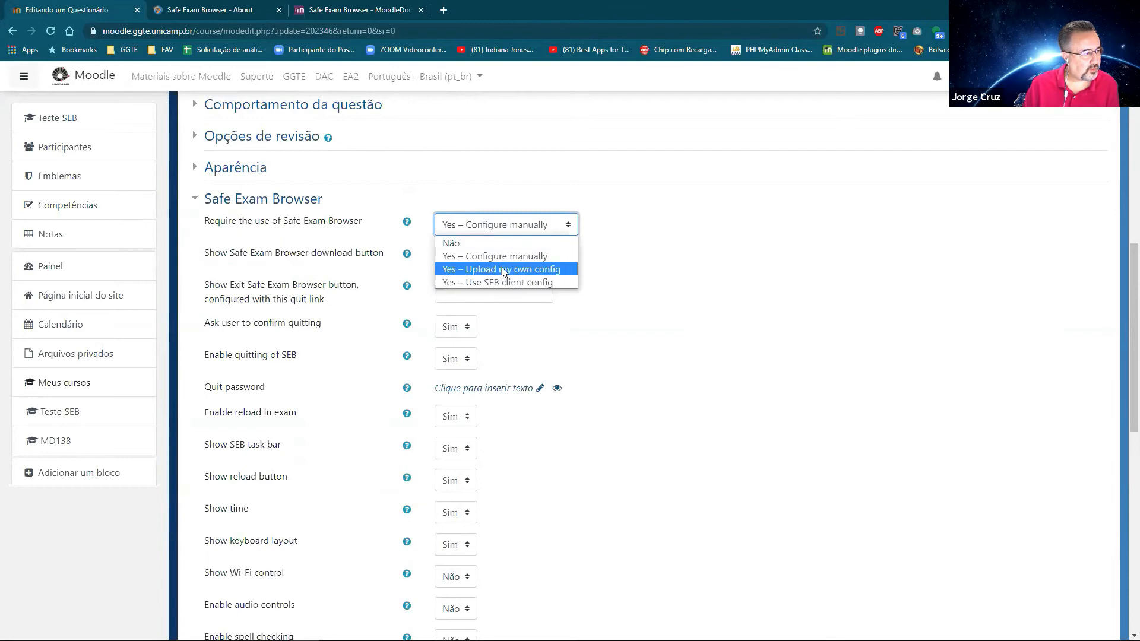
left_click(668, 229)
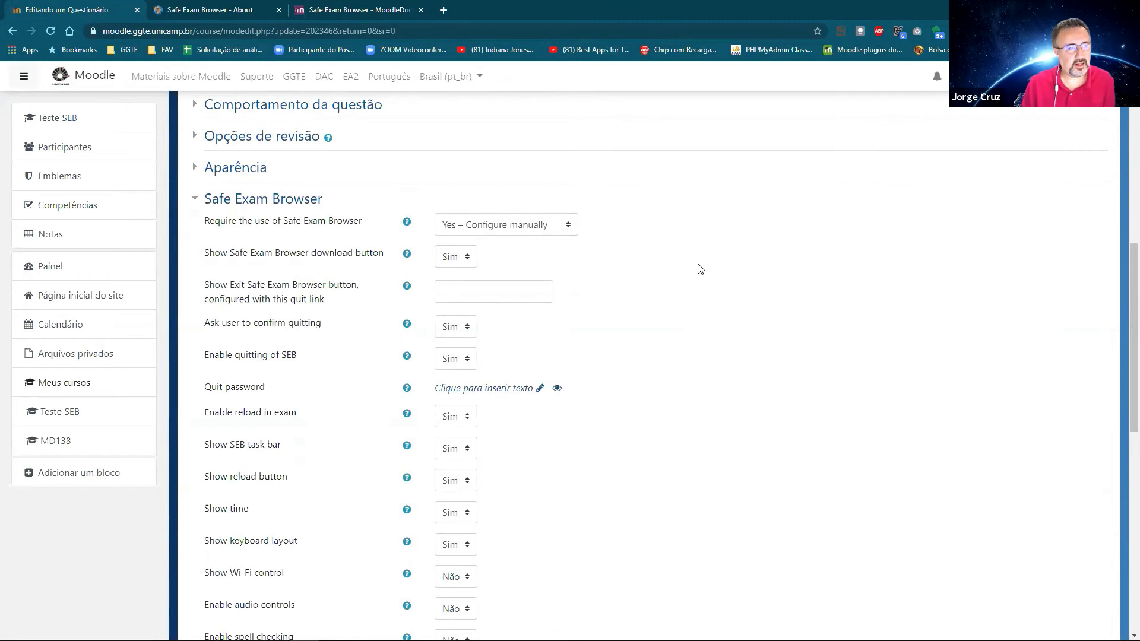
scroll(701, 269, "up", 4)
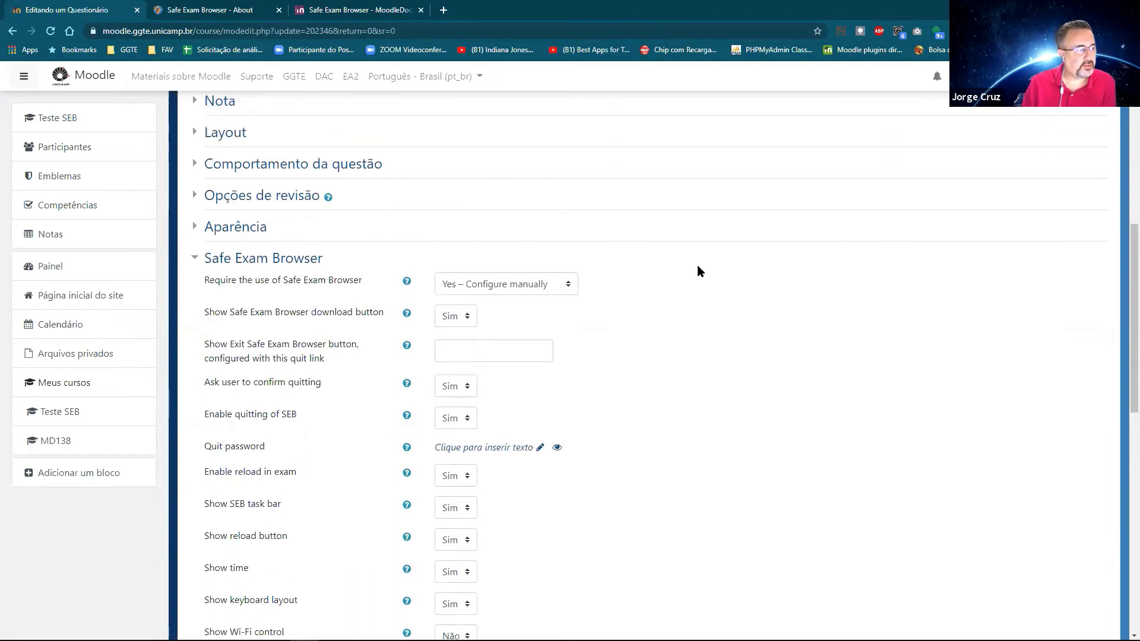
scroll(698, 282, "up", 3)
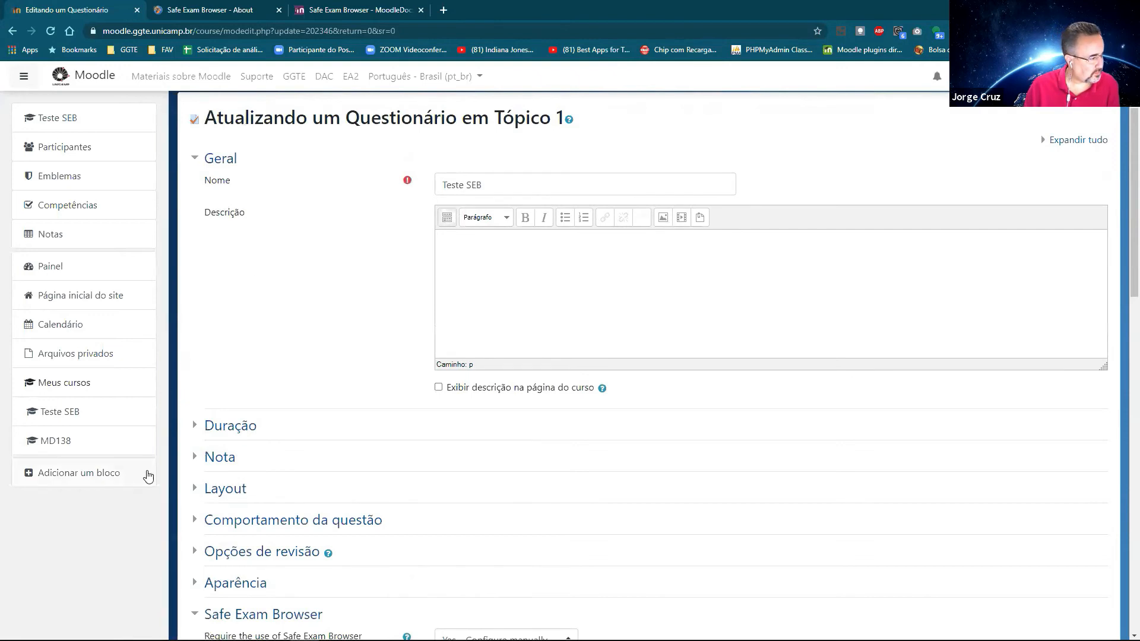
scroll(830, 370, "down", 15)
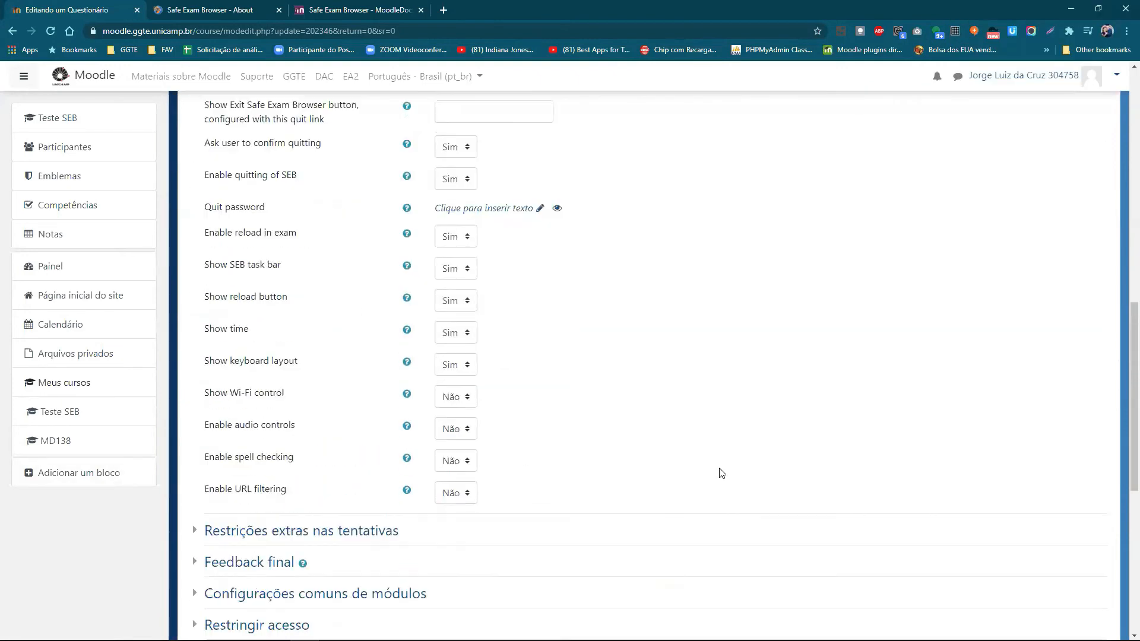
Step: Cancel the quiz form, turn off editing with Desativar edição and open the Teste SEB quiz
left_click(673, 400)
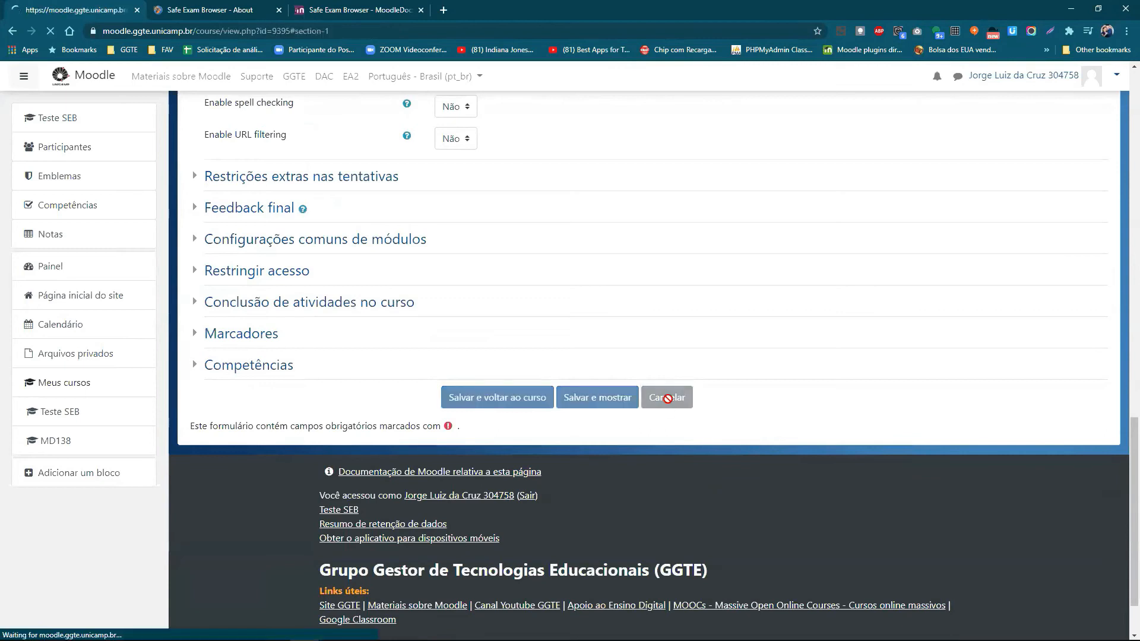
scroll(831, 219, "up", 3)
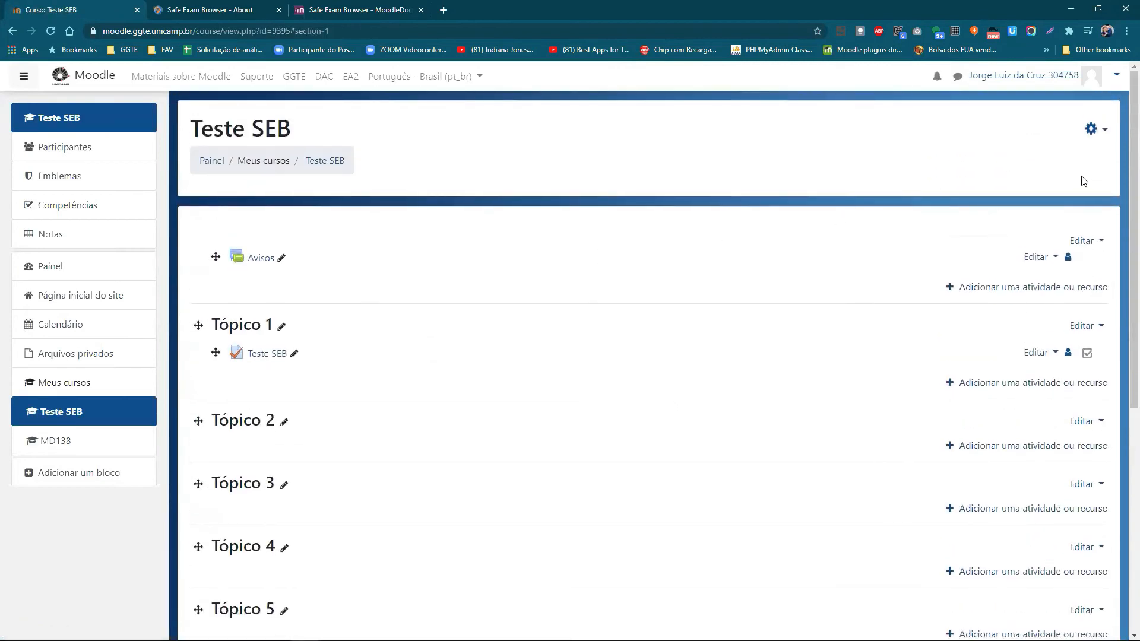
left_click(1093, 129)
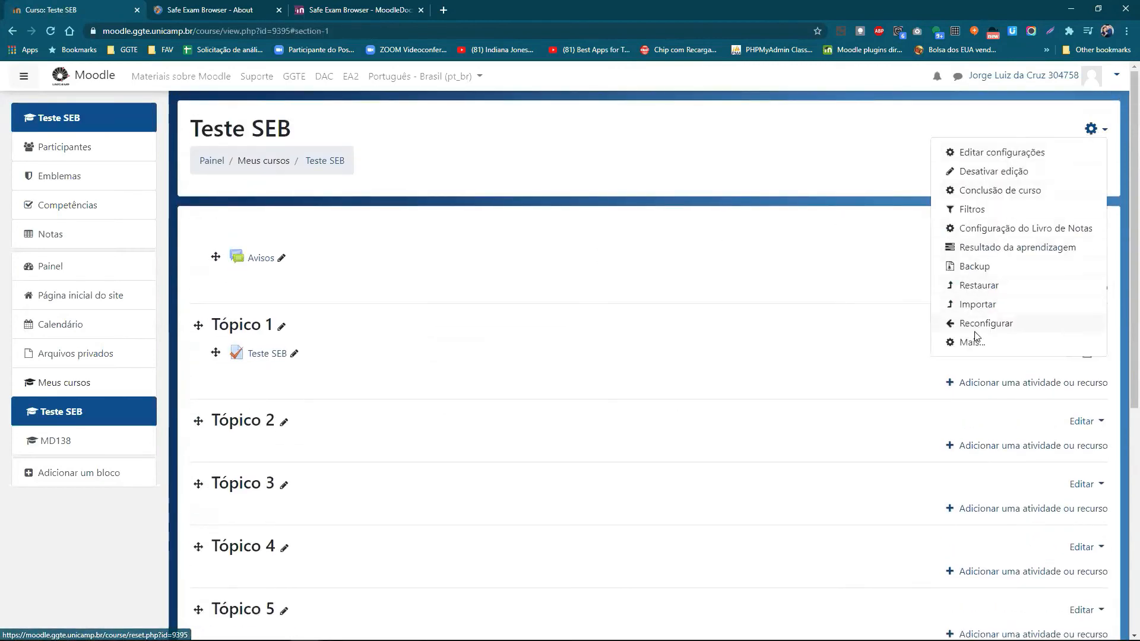
left_click(979, 173)
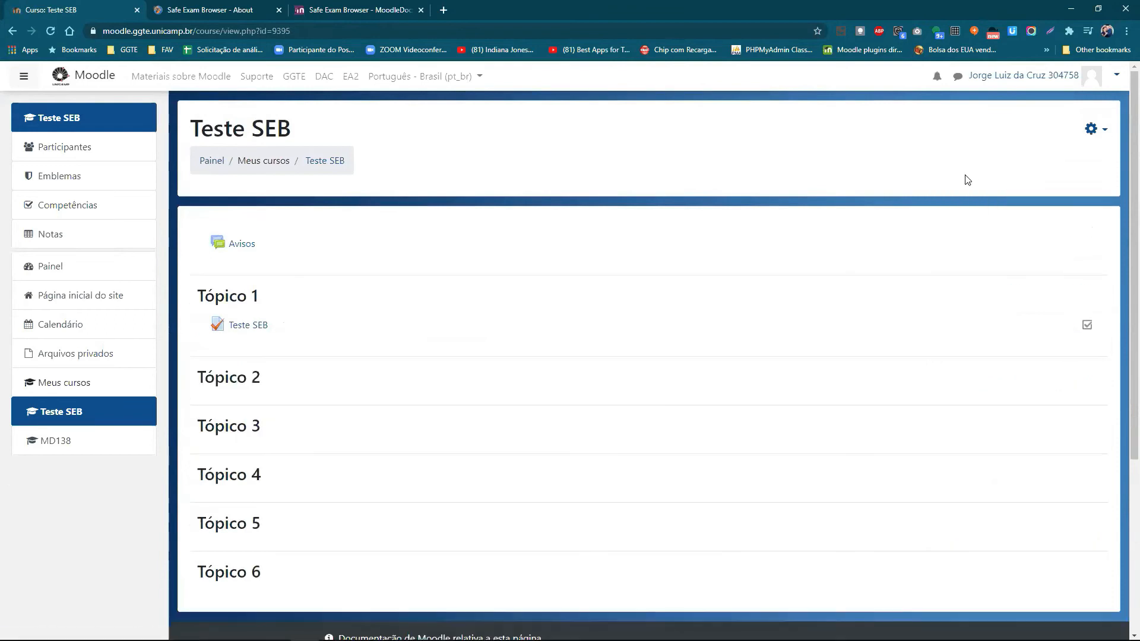
left_click(255, 326)
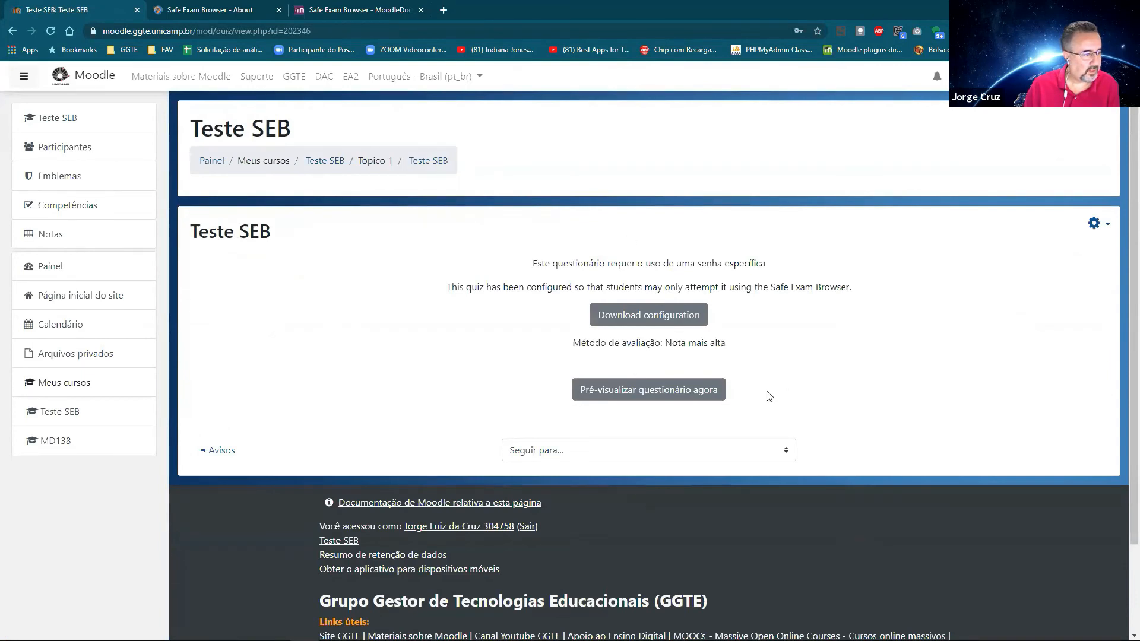
Step: Start a preview of Teste SEB, entering the quiz password and beginning the attempt
left_click(677, 392)
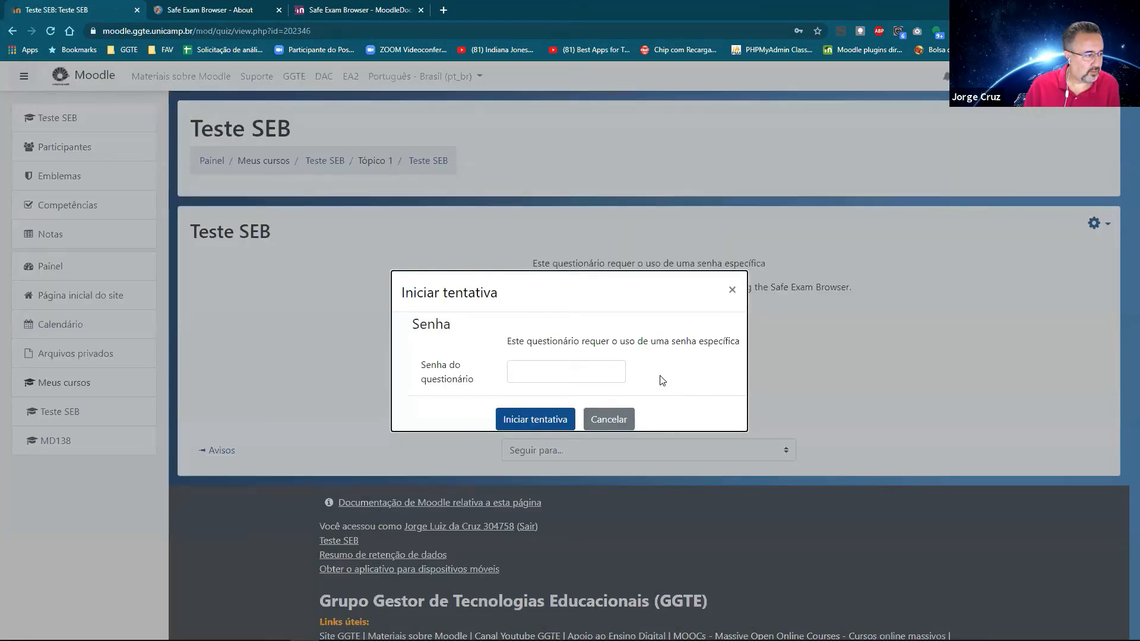
left_click(563, 379)
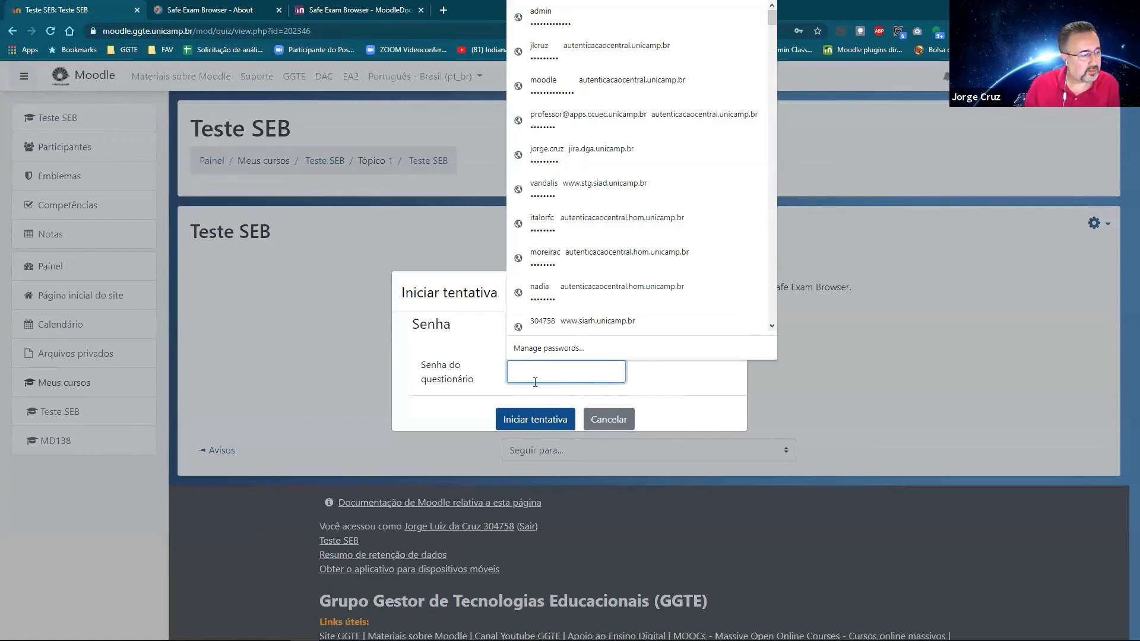
left_click(289, 360)
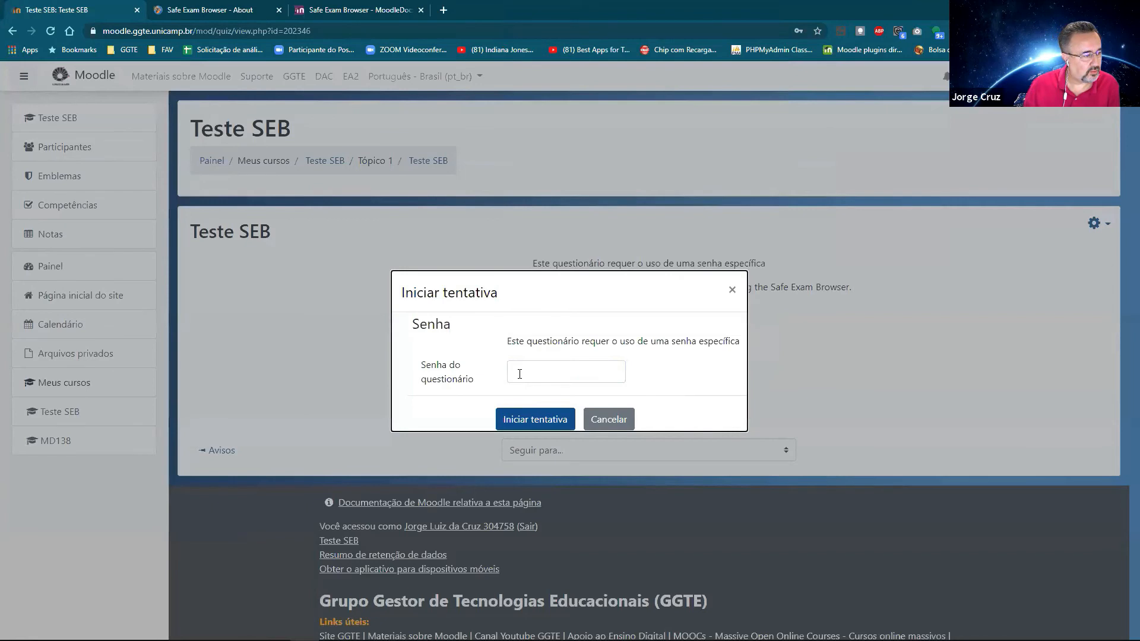
left_click(520, 374)
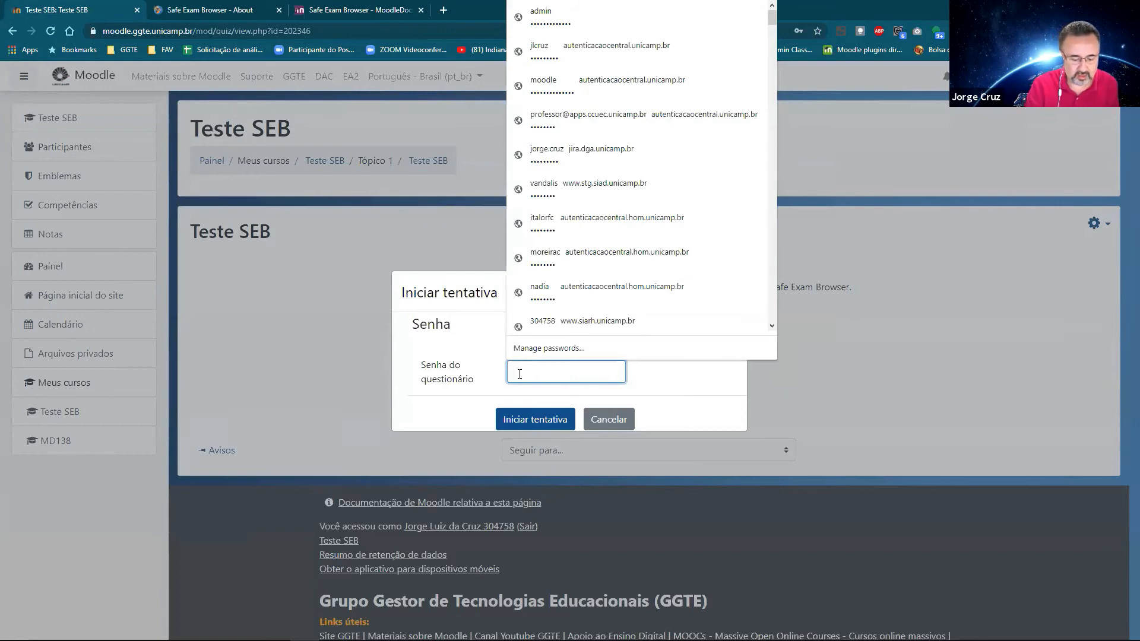
type("123")
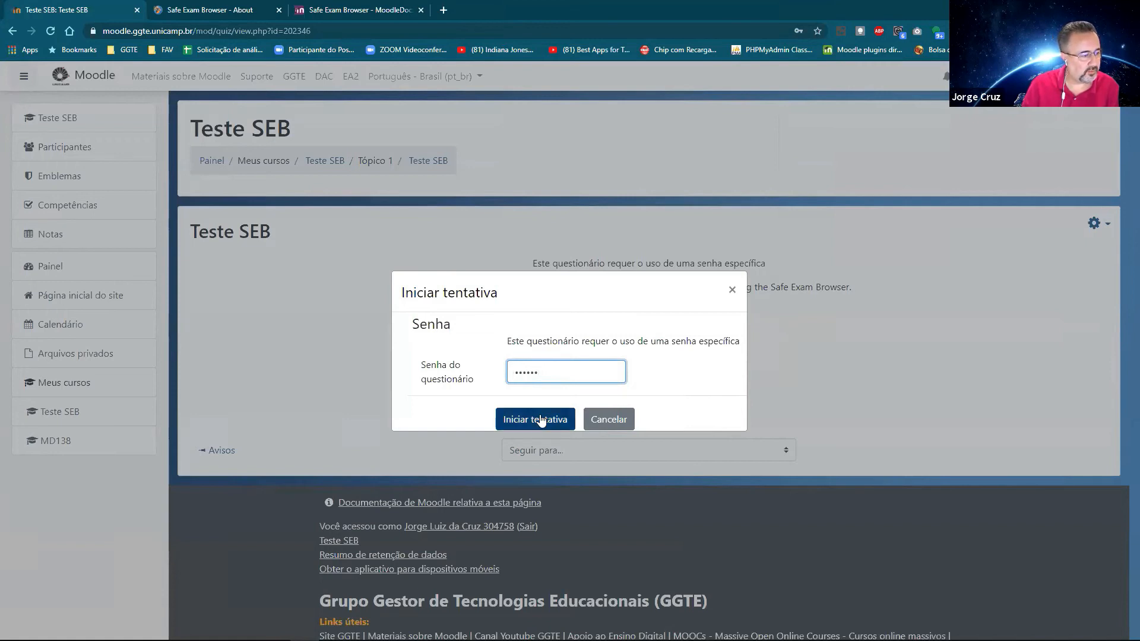
left_click(541, 420)
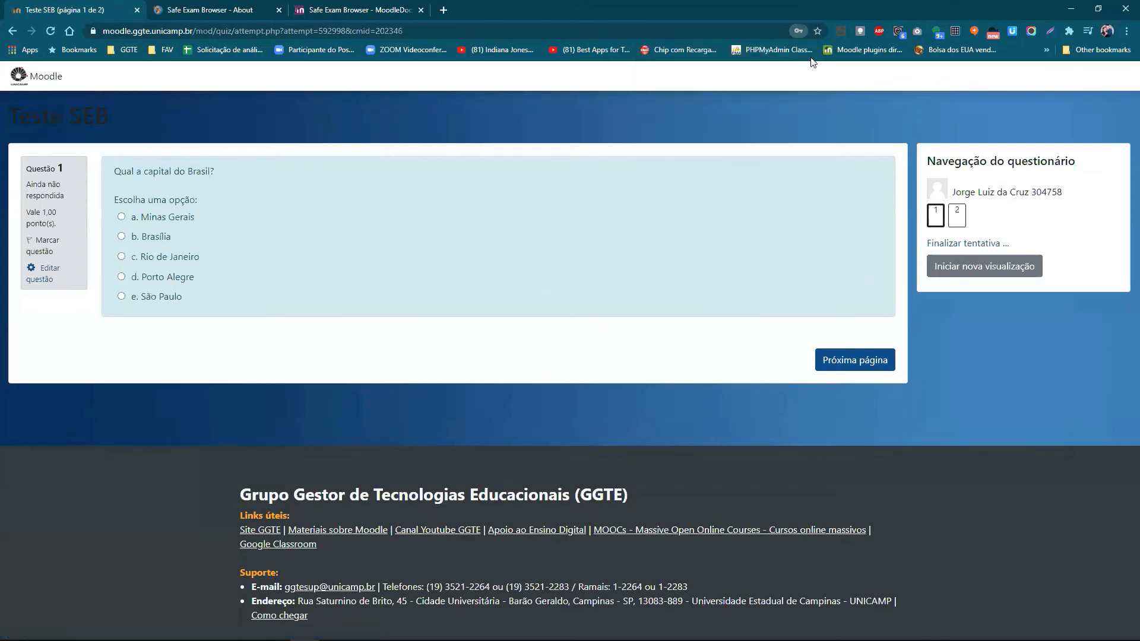
Step: Dismiss Chrome's update-password popup, go back to the quiz page and switch to the Safe Exam Browser About tab
left_click(701, 224)
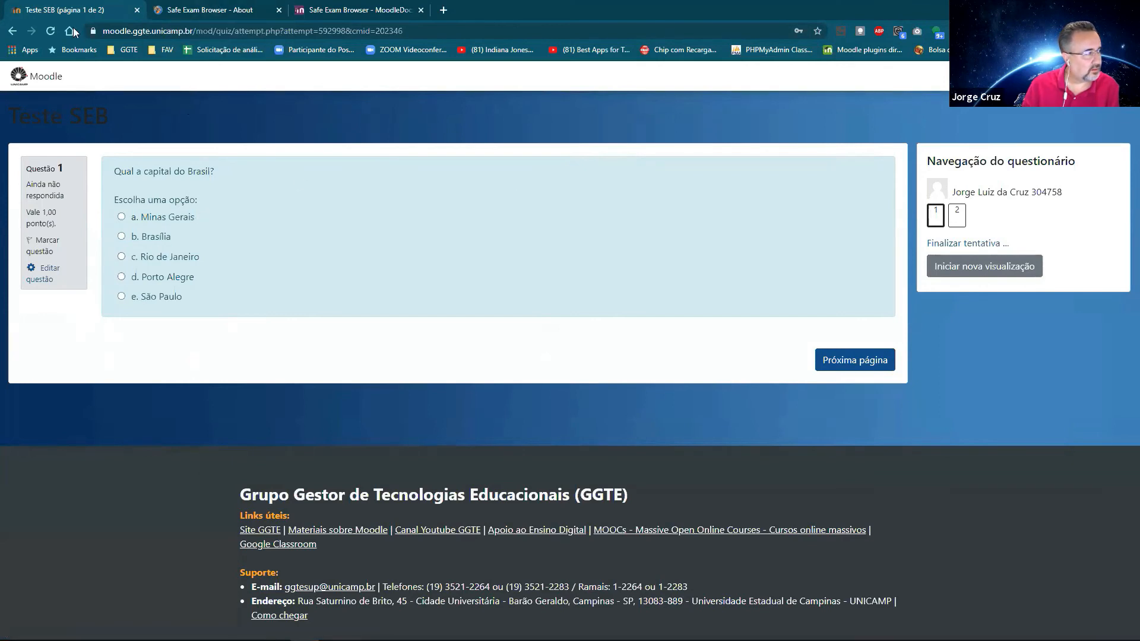
left_click(12, 31)
left_click(219, 10)
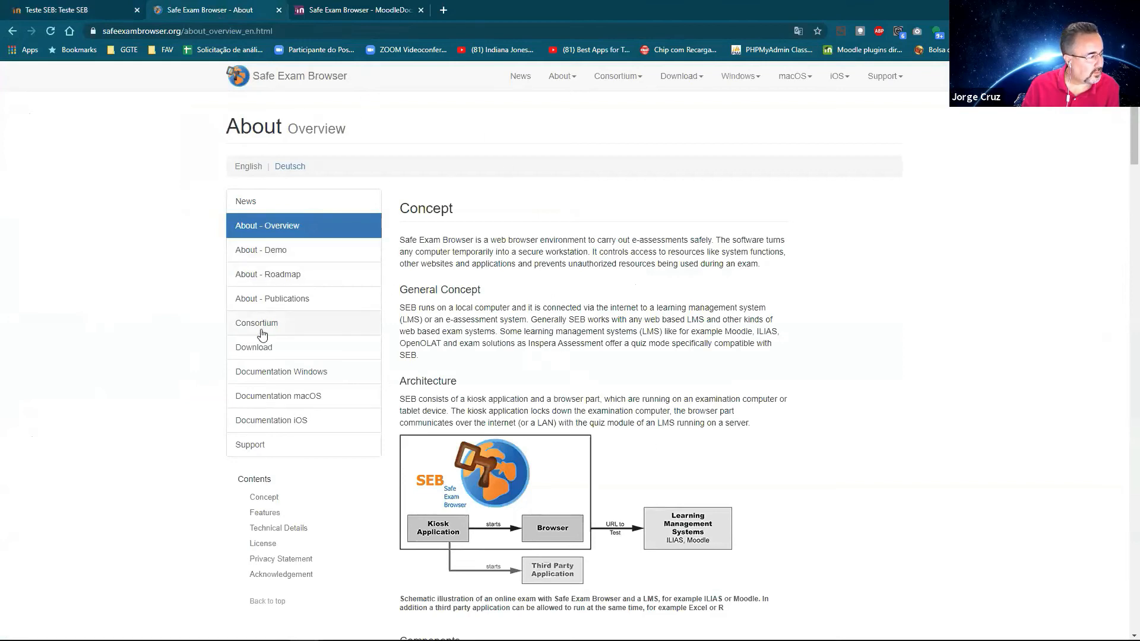
Step: Download the Safe Exam Browser 3.1 Windows installer, keeping it despite the harmful-file warning
left_click(259, 355)
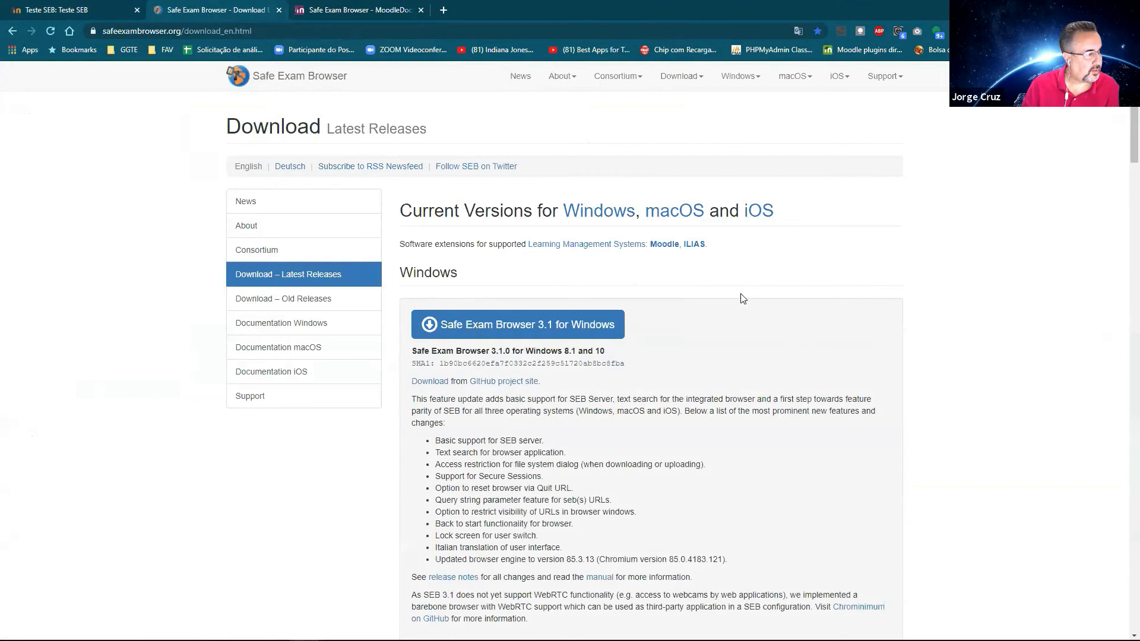
left_click(542, 329)
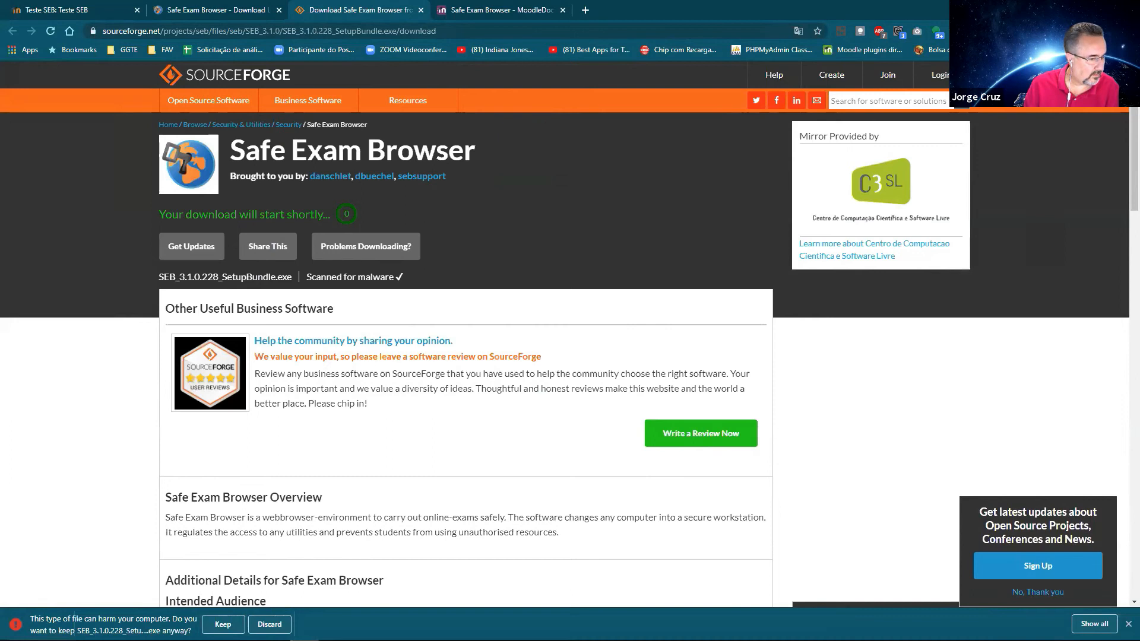
left_click(223, 624)
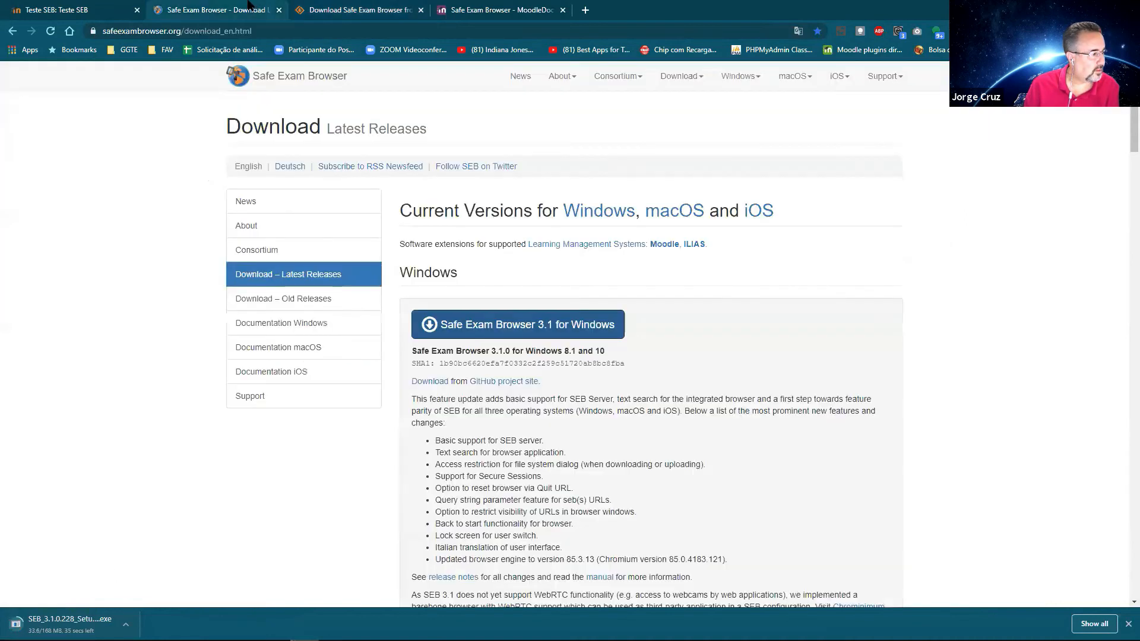
Step: Hide the downloads bar, close the SourceForge tab and return to the Moodle Teste SEB quiz
left_click(250, 6)
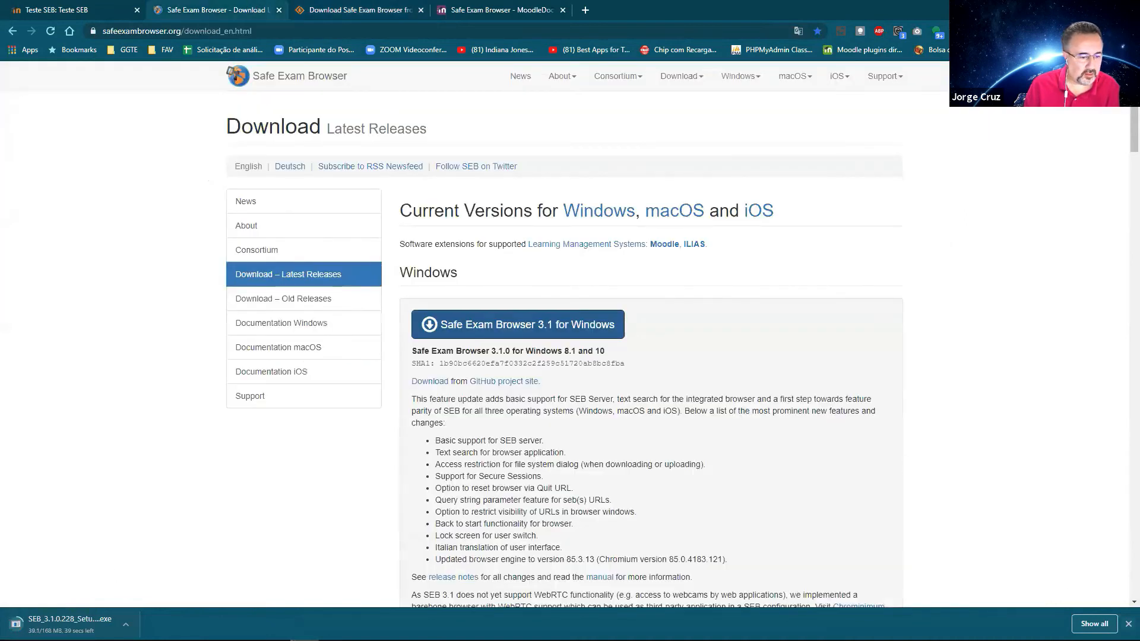
left_click(1128, 623)
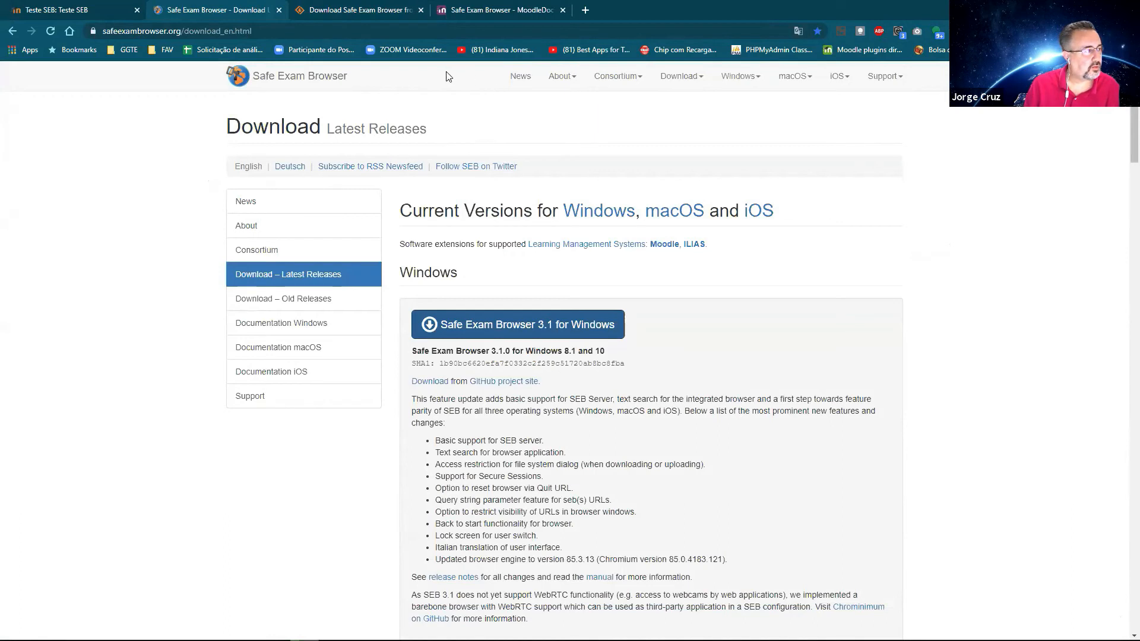
left_click(368, 12)
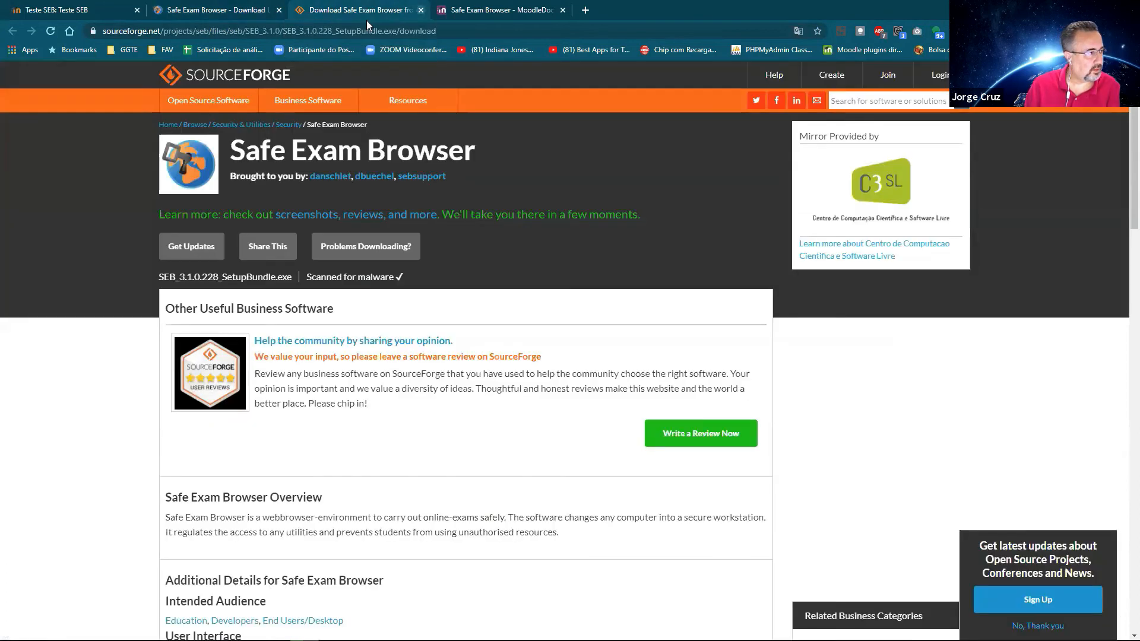
left_click(421, 10)
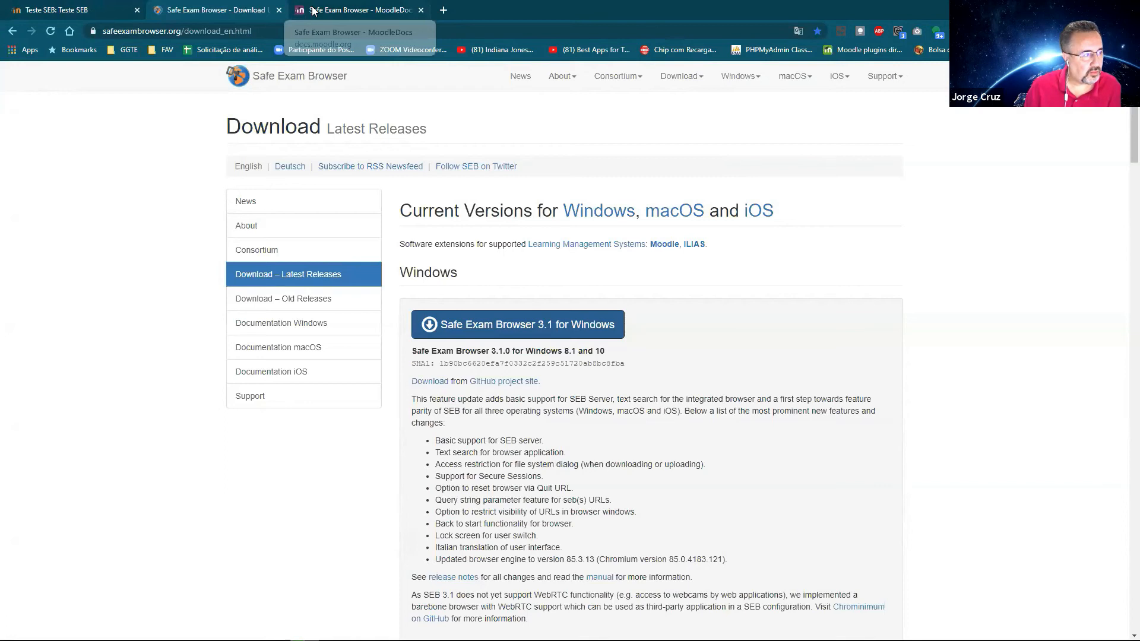
left_click(83, 12)
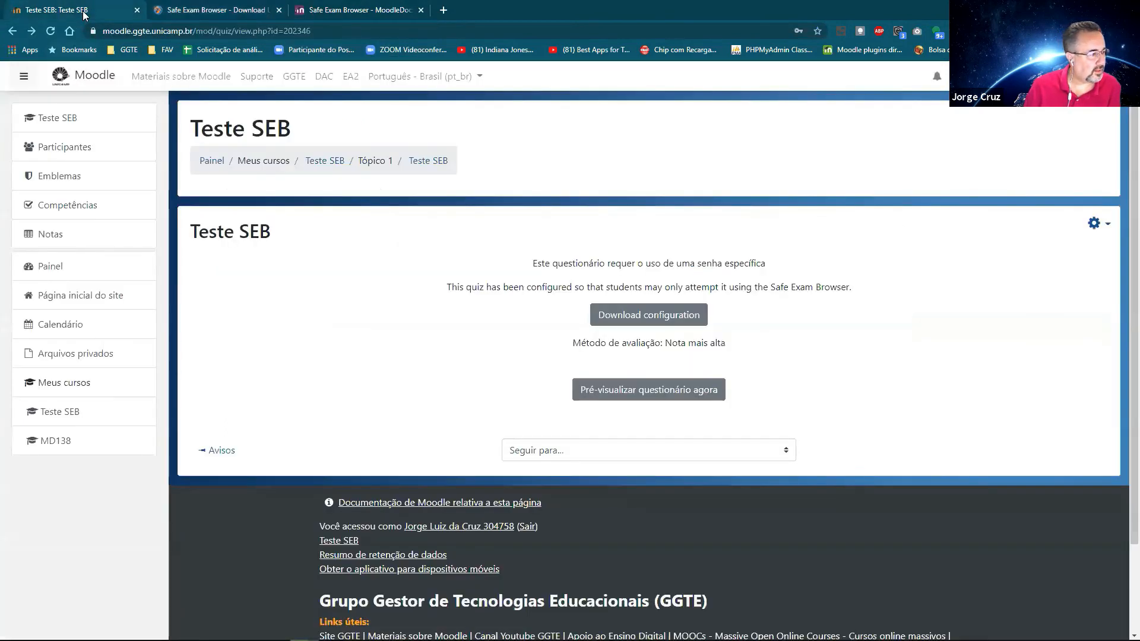